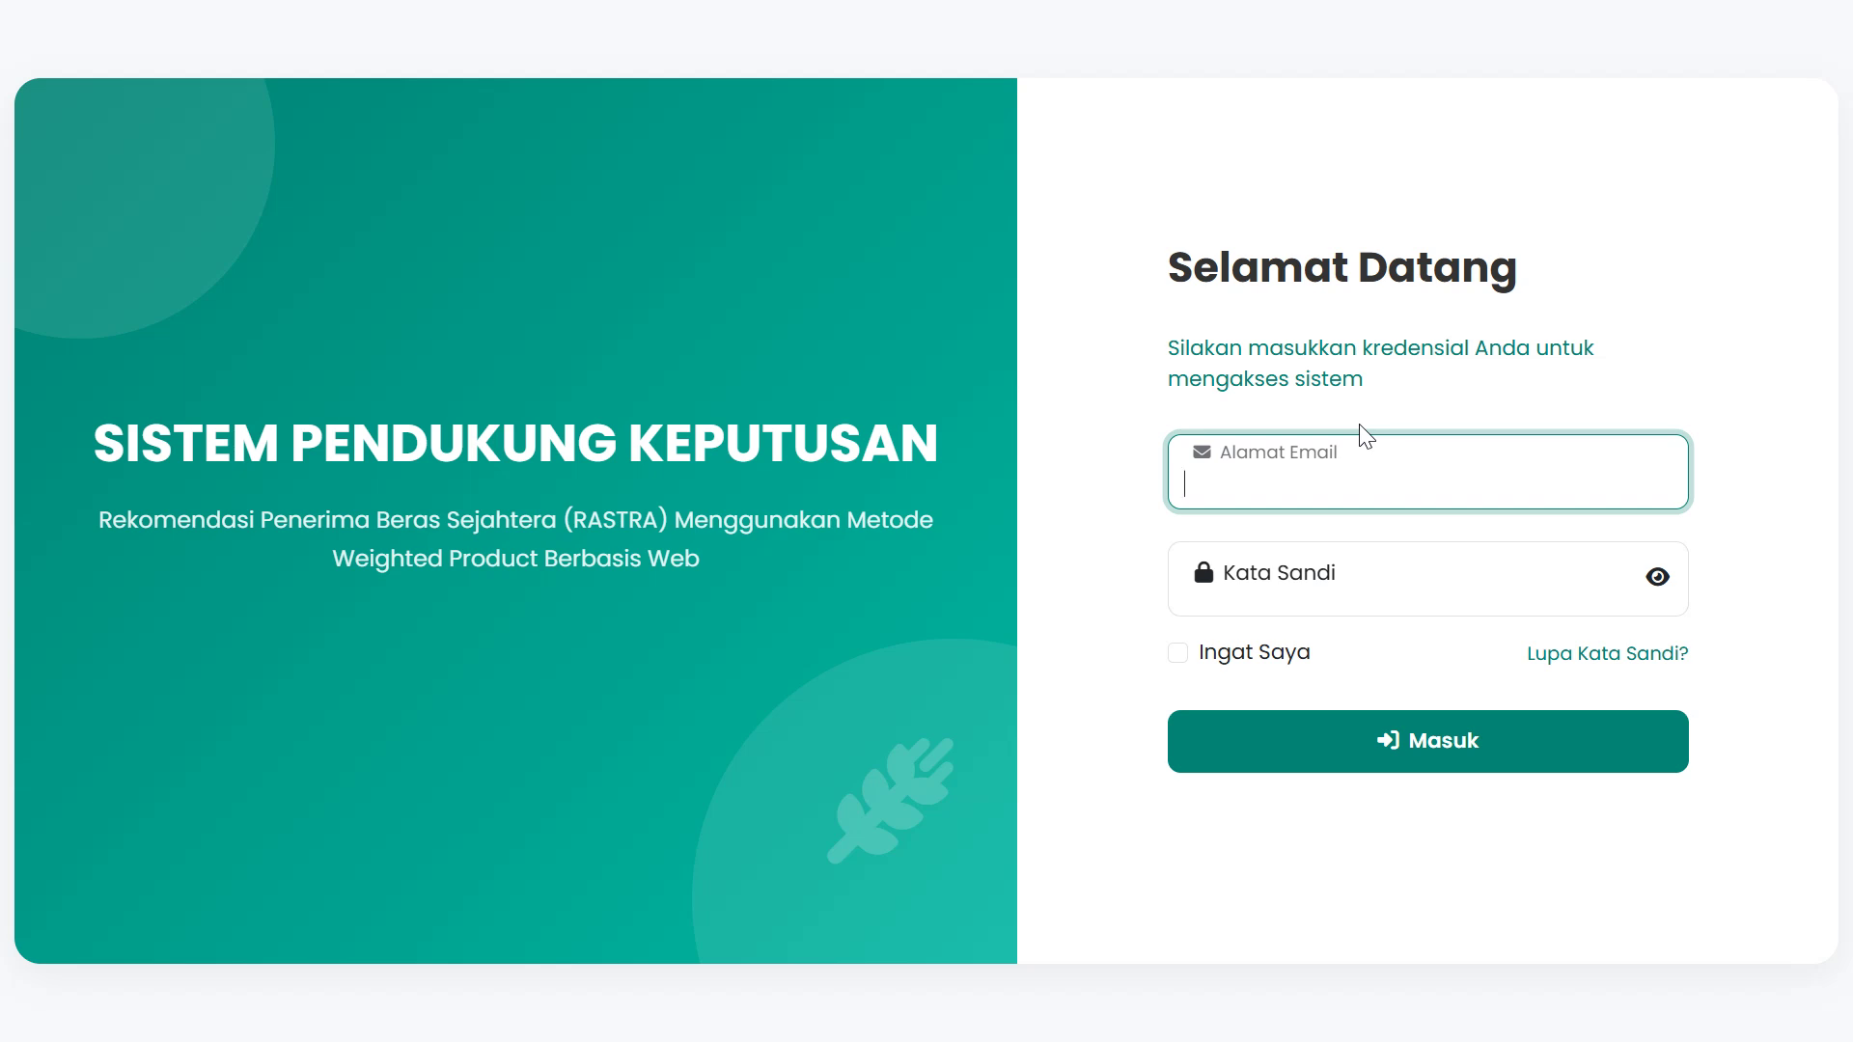
Log in as administrator with the saved admin e-mail and the account password
{"action": "type", "text": "admin"}
{"action": "key", "text": "Down"}
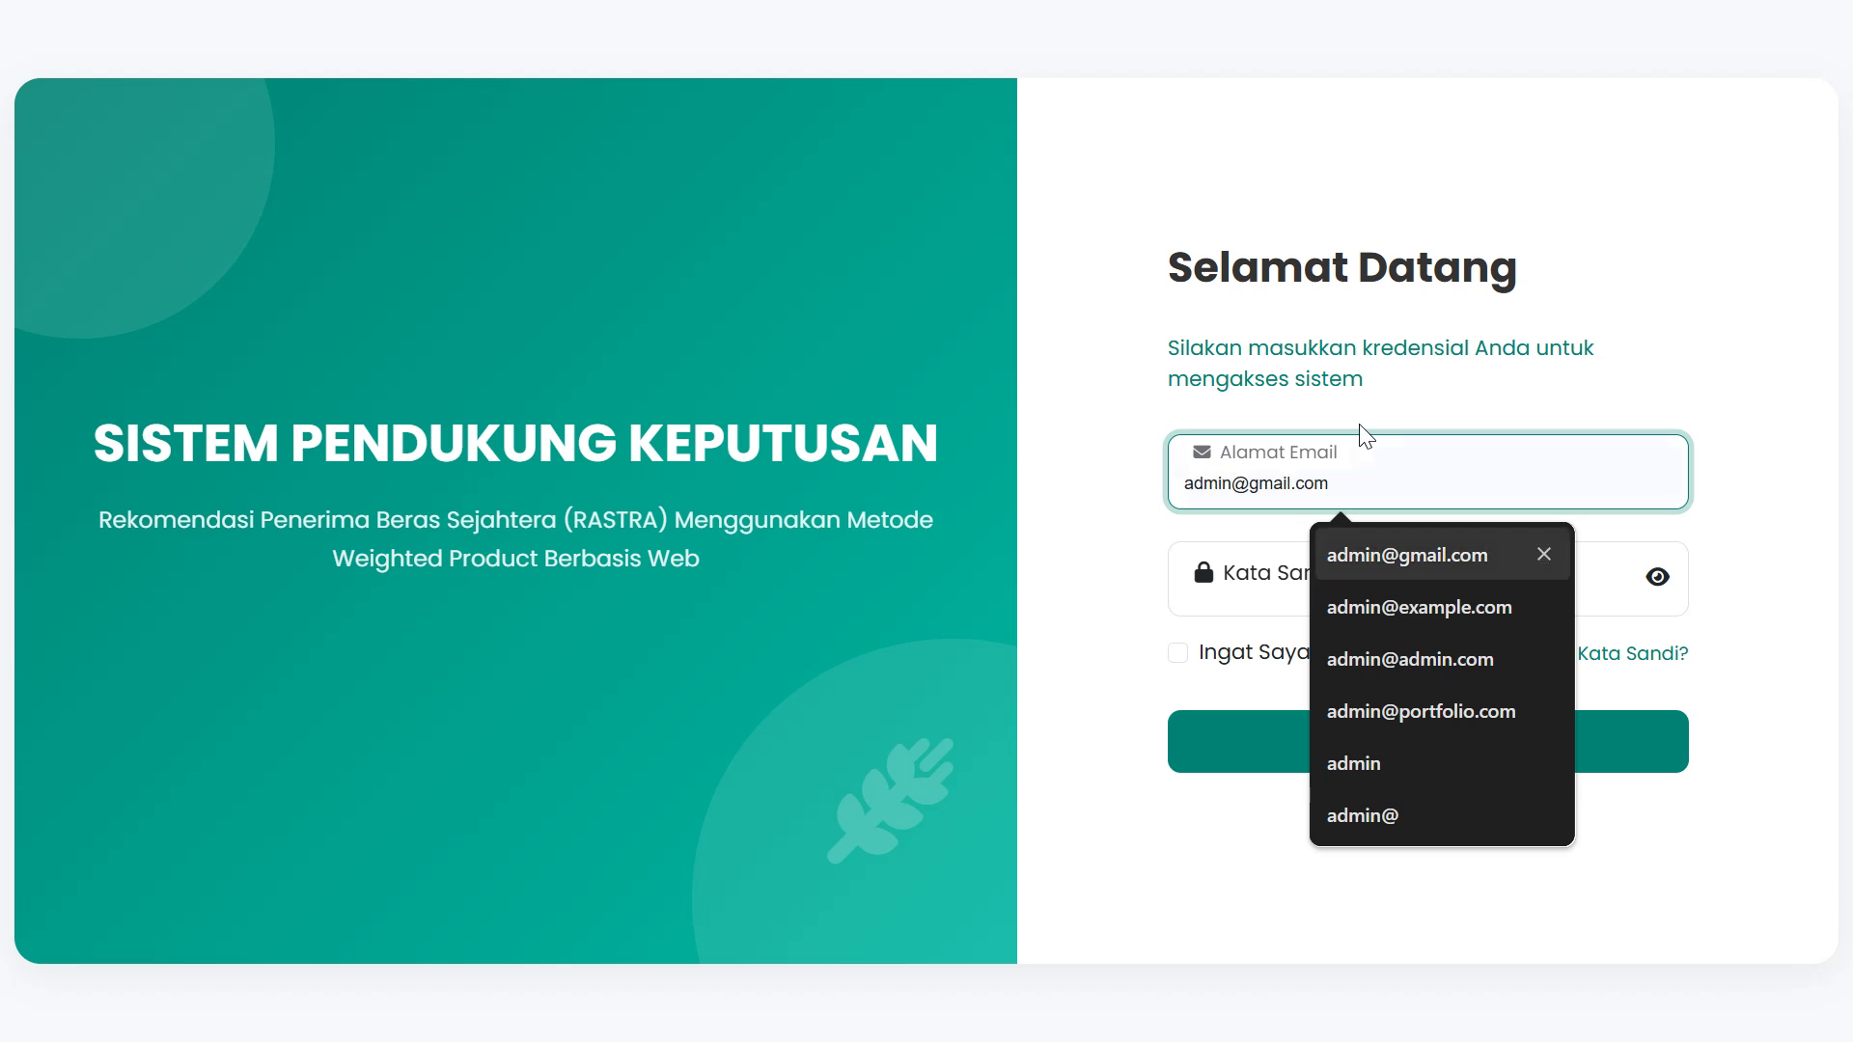
{"action": "key", "text": "Return"}
{"action": "key", "text": "Tab"}
{"action": "type", "text": "password"}
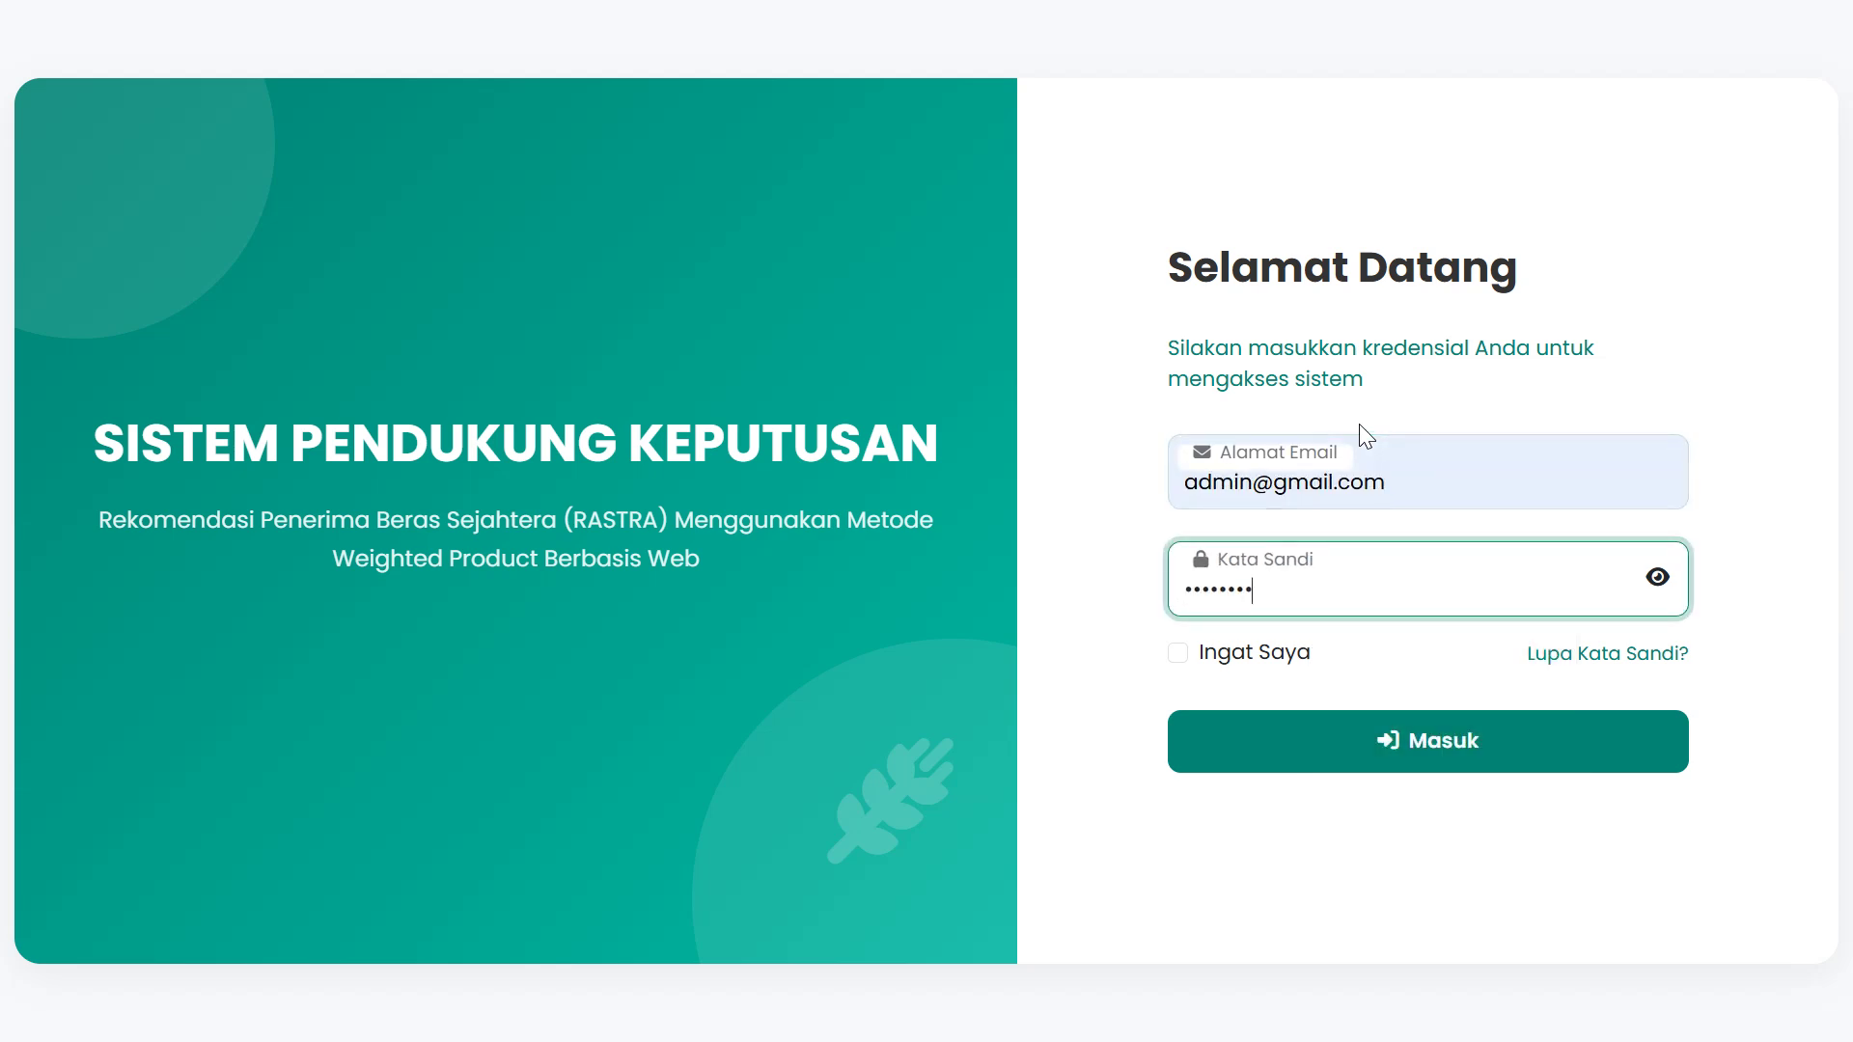
{"action": "key", "text": "Return"}
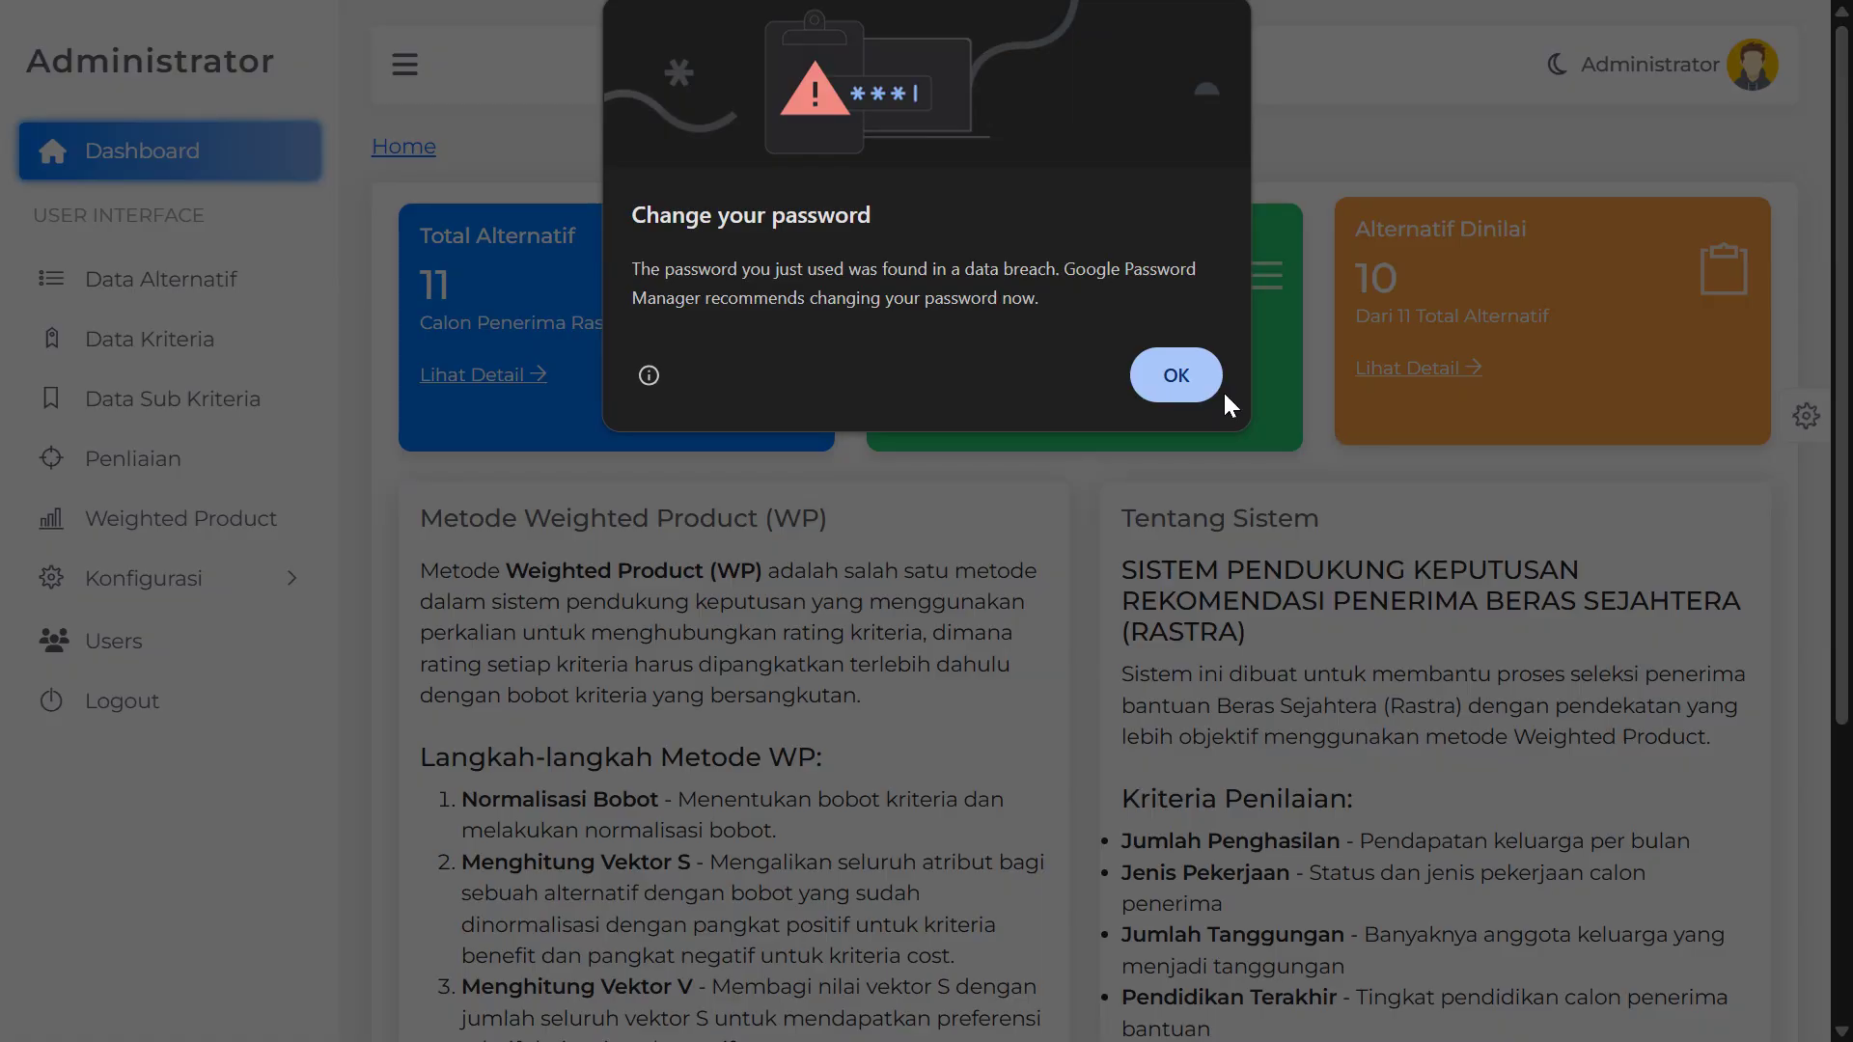
Dismiss the password-breach warning and point out the Total Alternatif, Total Kriteria and Alternatif Dinilai cards
{"action": "left_click", "coordinate": [1175, 375]}
{"action": "scroll", "coordinate": [892, 473], "scroll_direction": "down", "scroll_amount": 2}
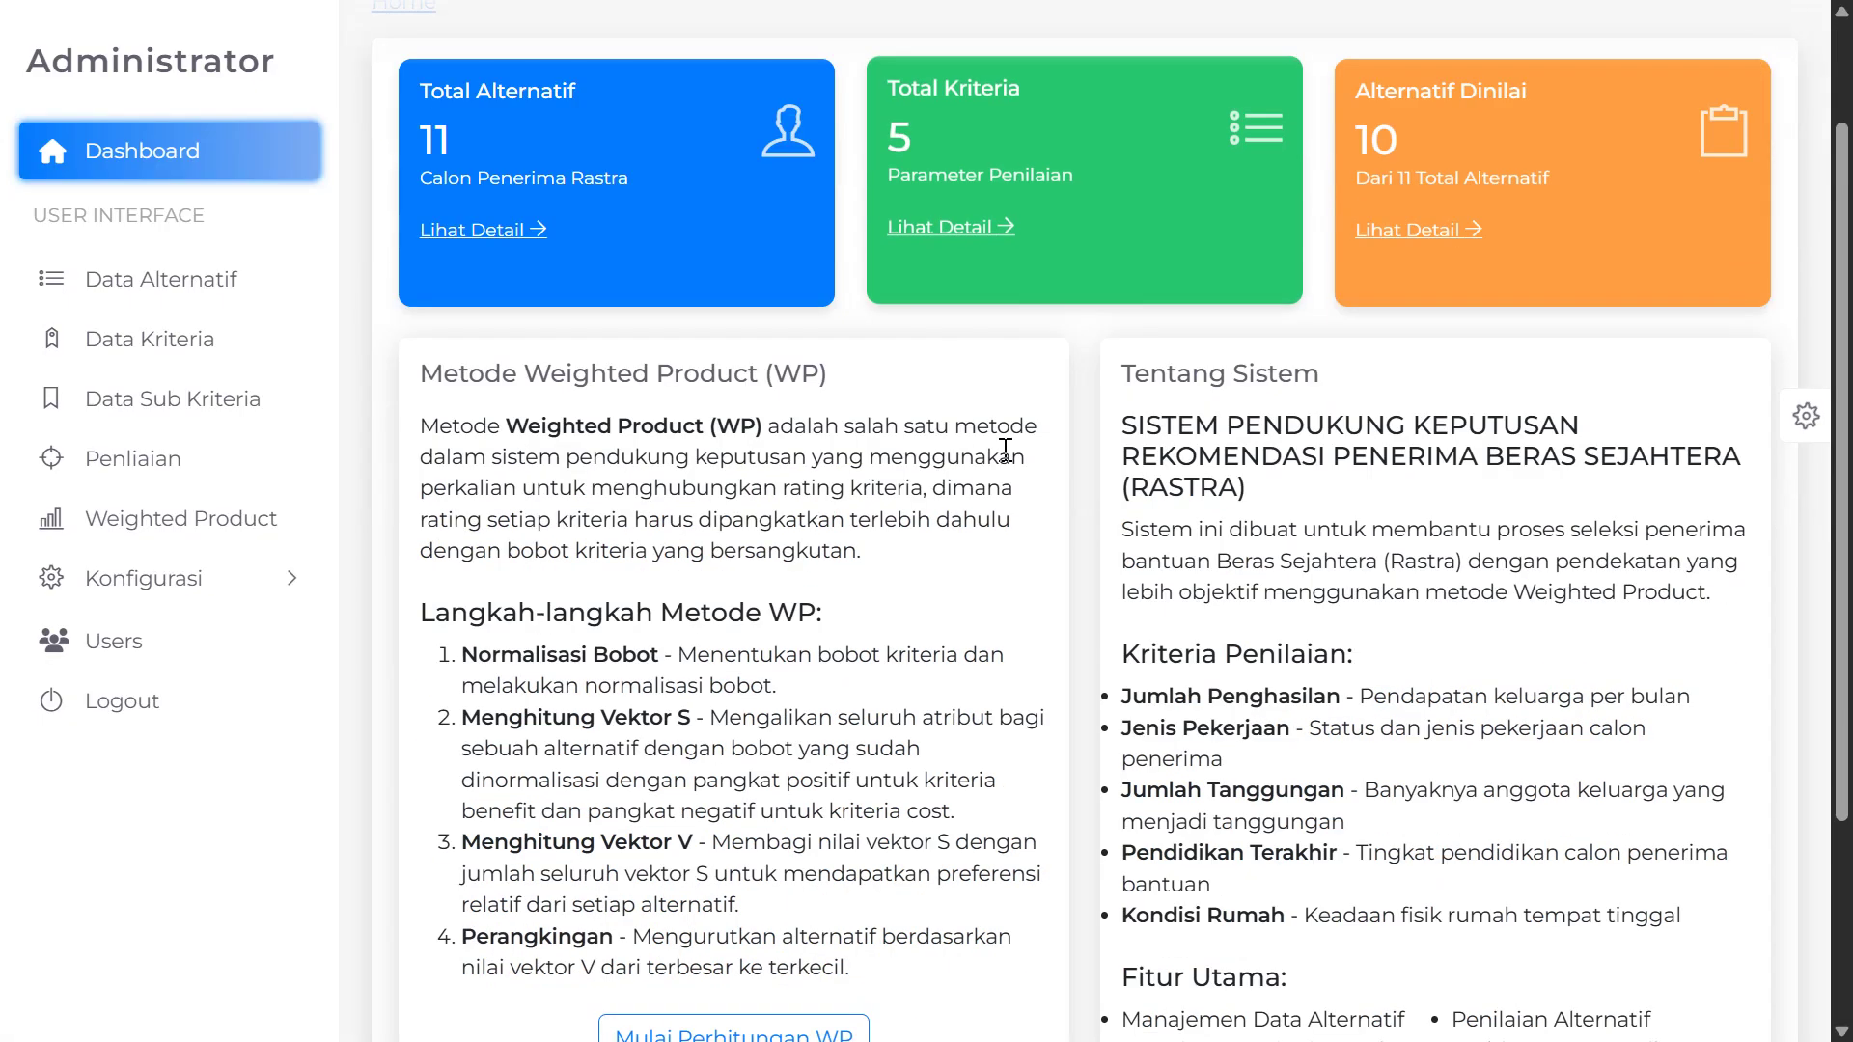
{"action": "scroll", "coordinate": [849, 492], "scroll_direction": "up", "scroll_amount": 2}
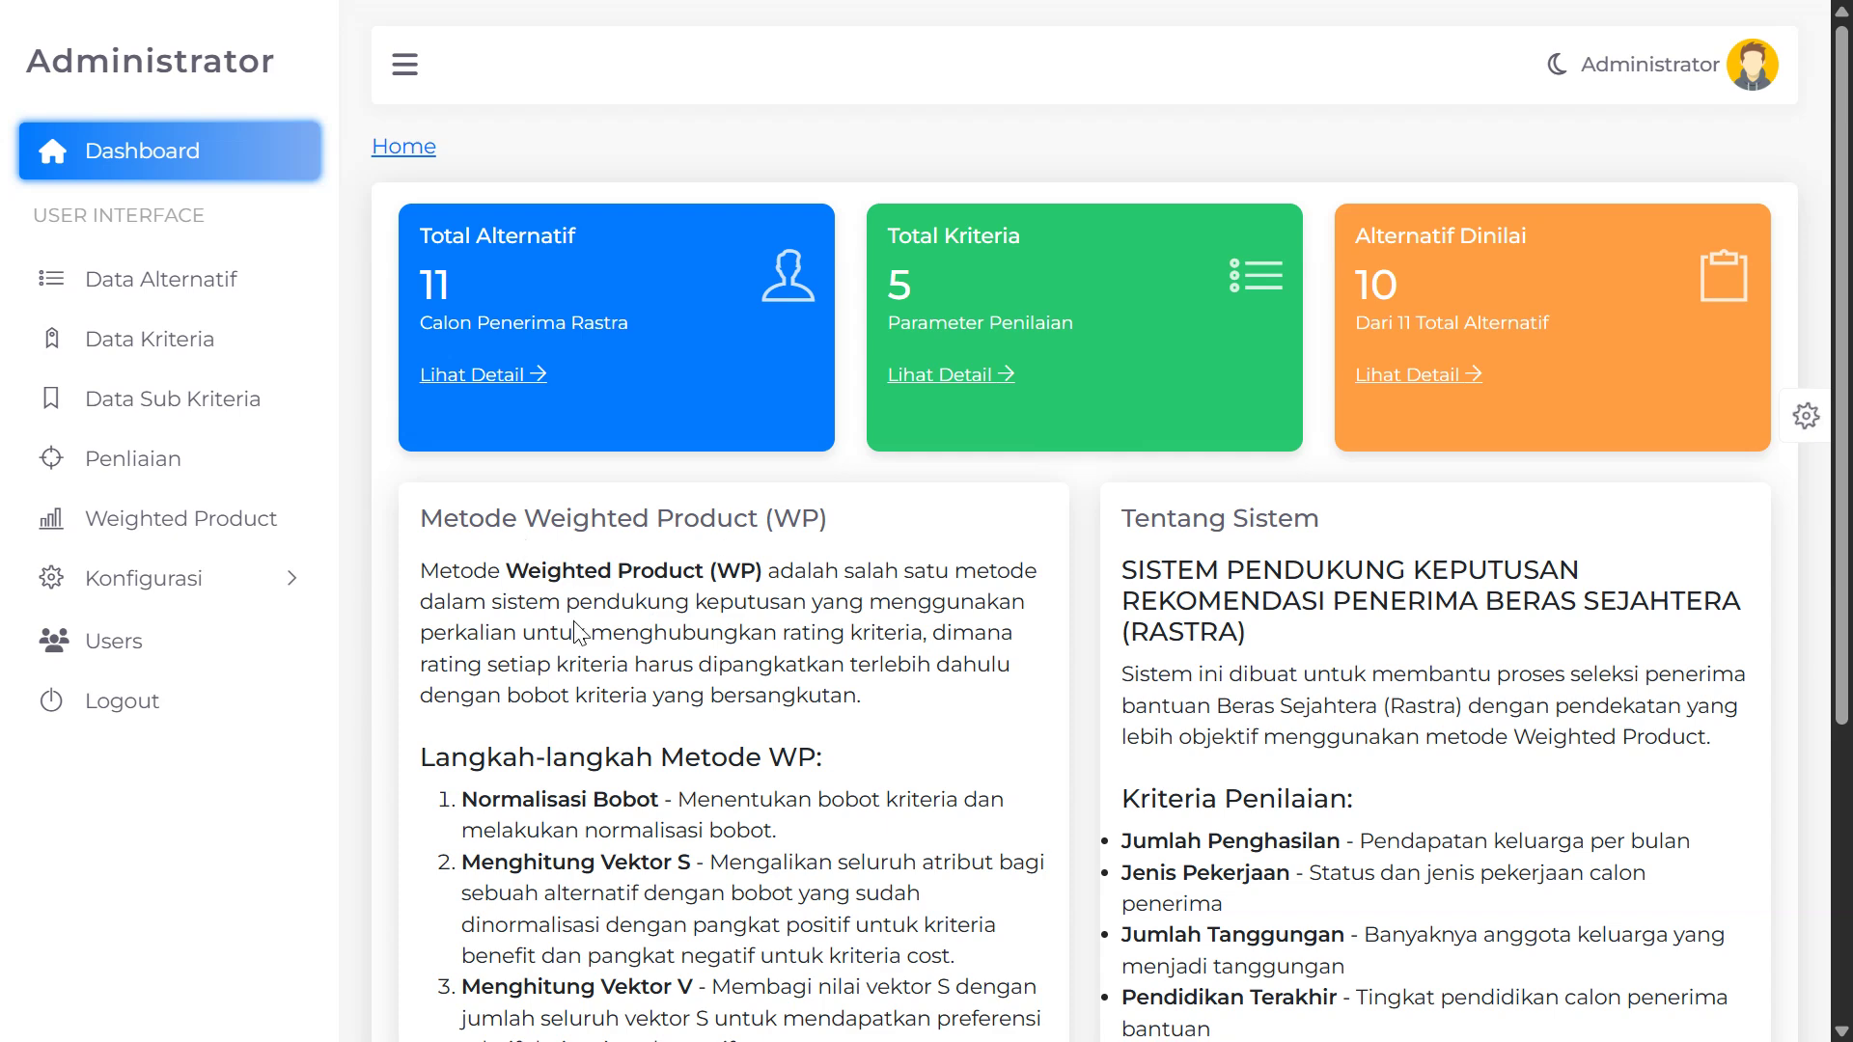
{"action": "scroll", "coordinate": [550, 517], "scroll_direction": "down", "scroll_amount": 2}
{"action": "scroll", "coordinate": [485, 282], "scroll_direction": "up", "scroll_amount": 2}
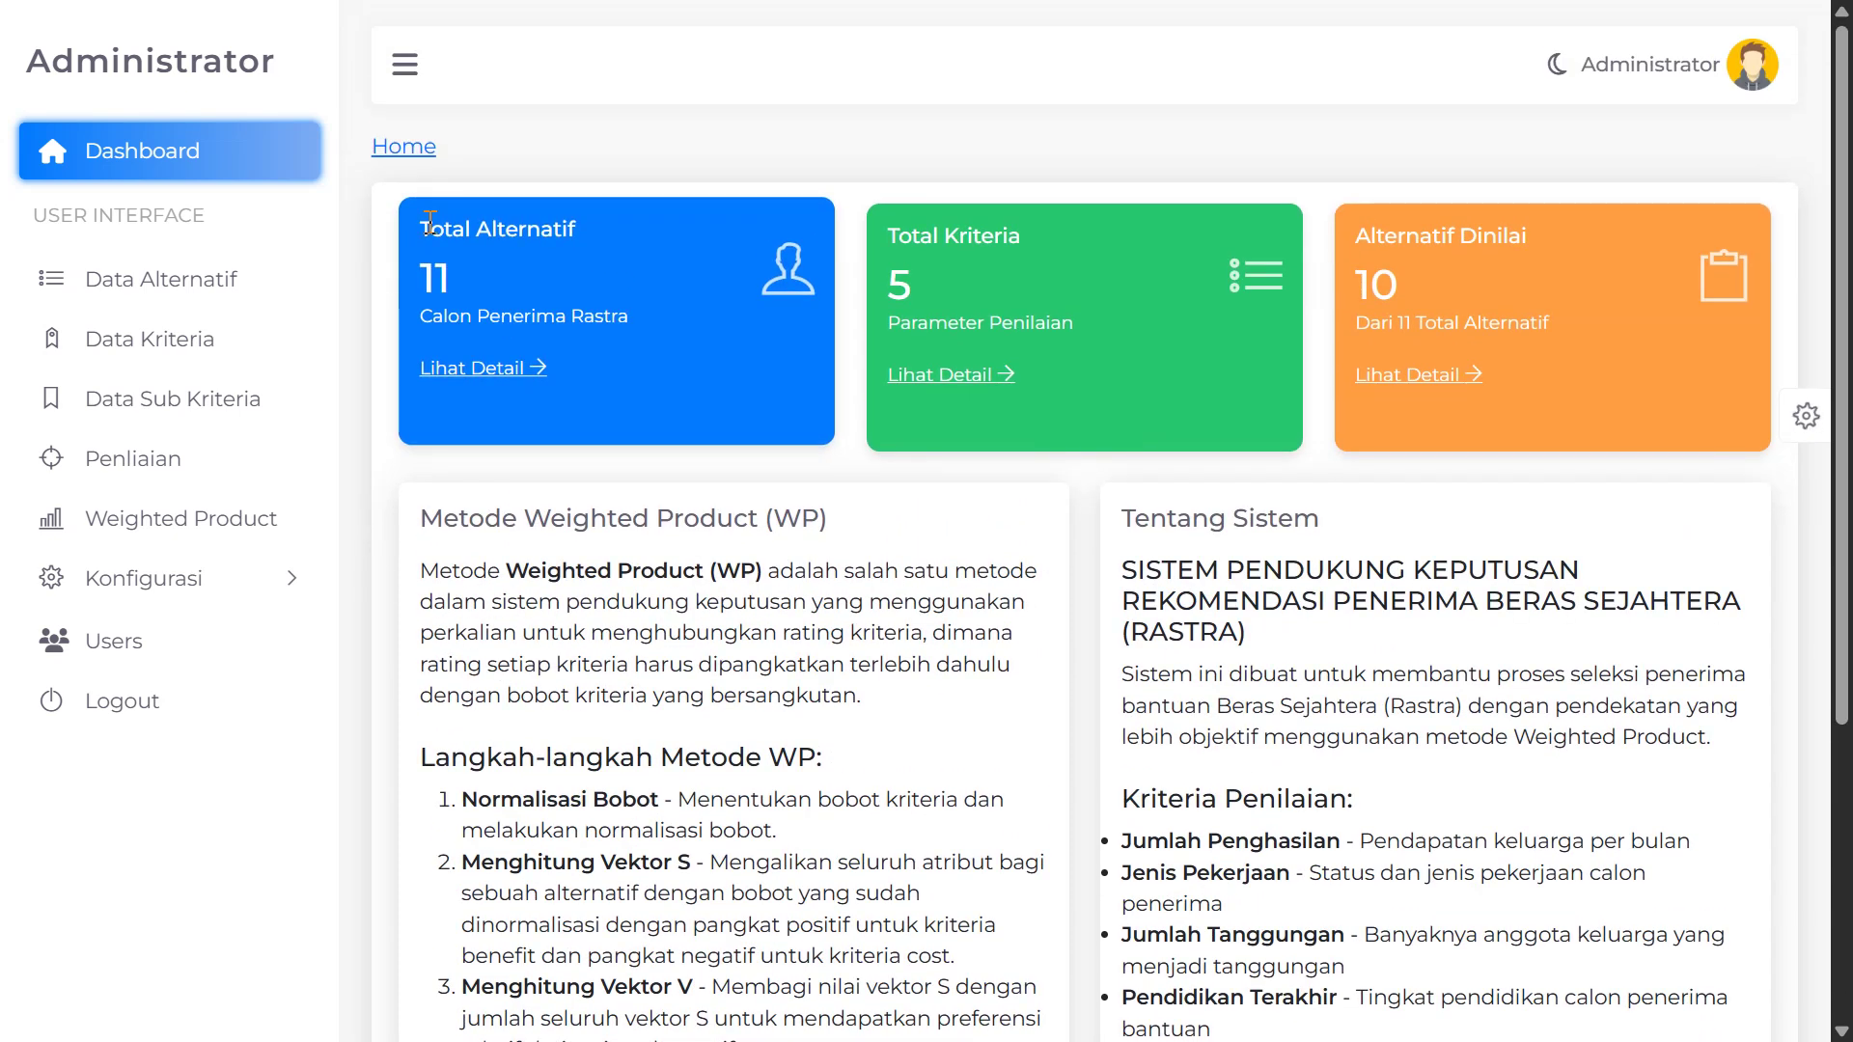
{"action": "left_click_drag", "start_coordinate": [412, 230], "coordinate": [600, 234]}
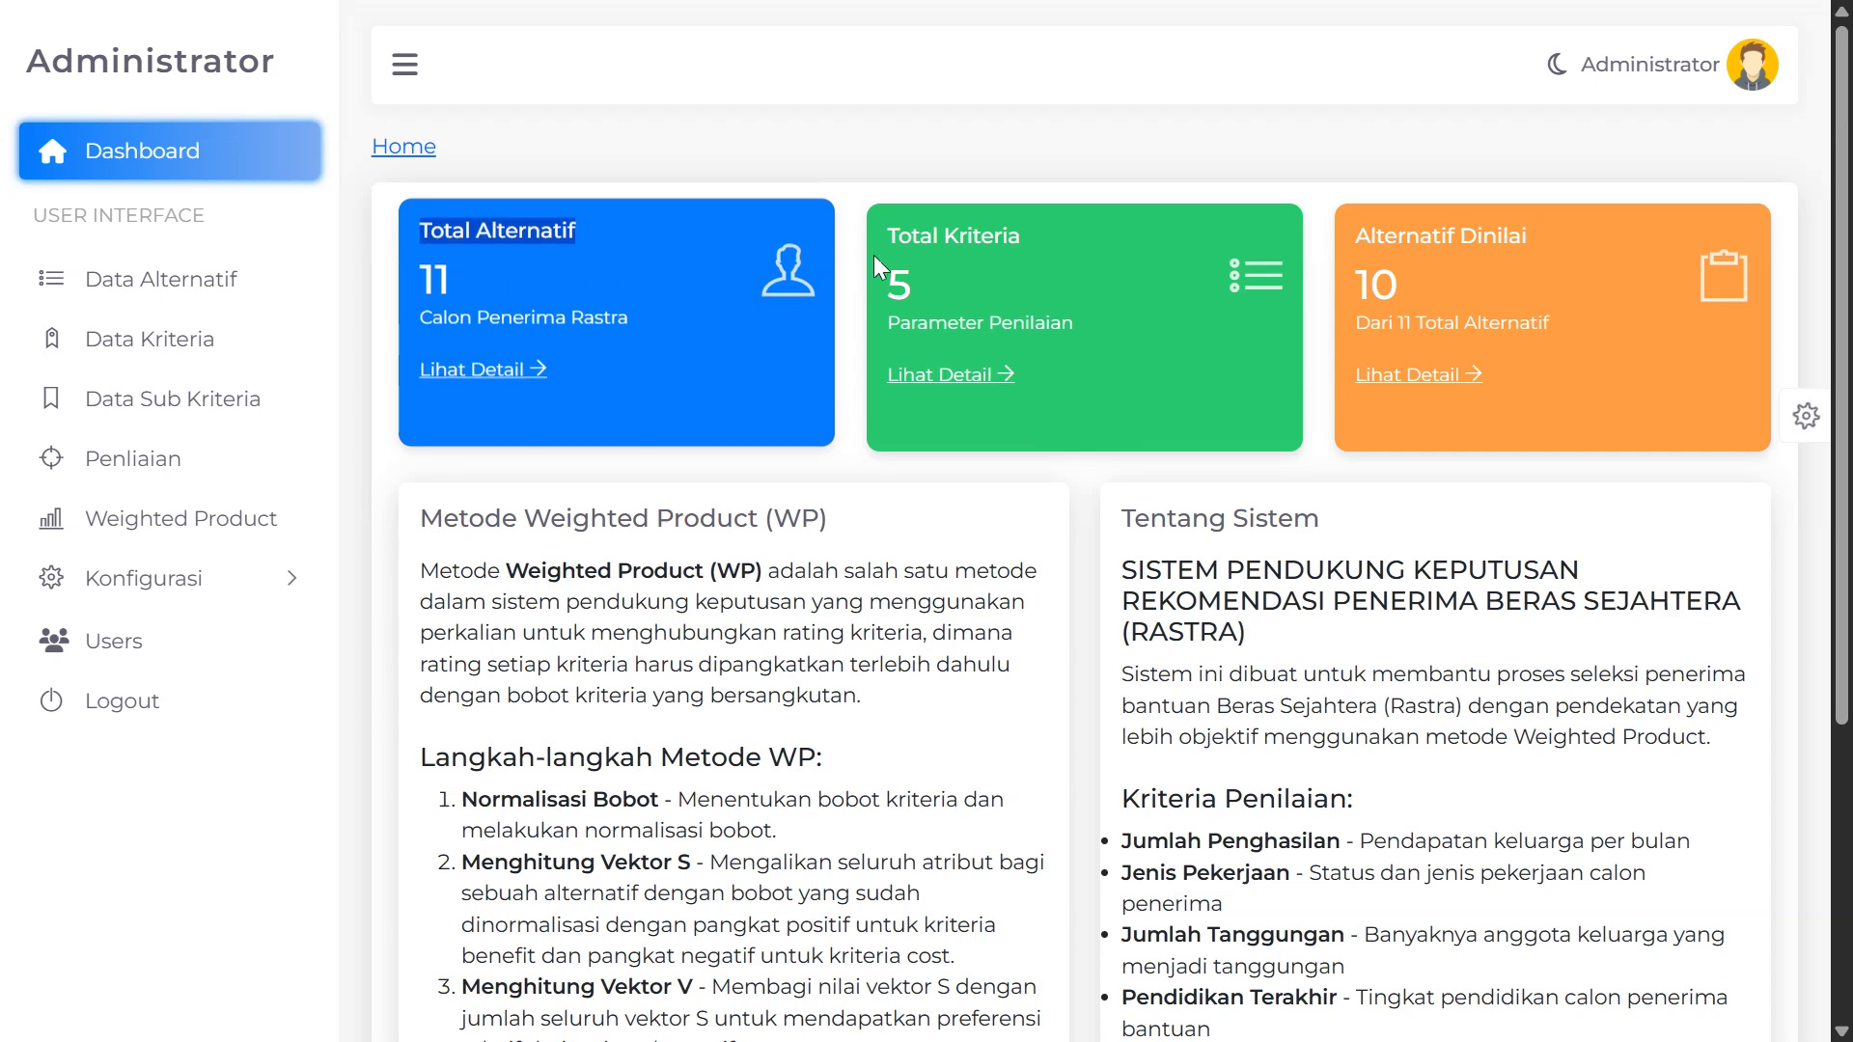
{"action": "left_click_drag", "start_coordinate": [884, 230], "coordinate": [1258, 267]}
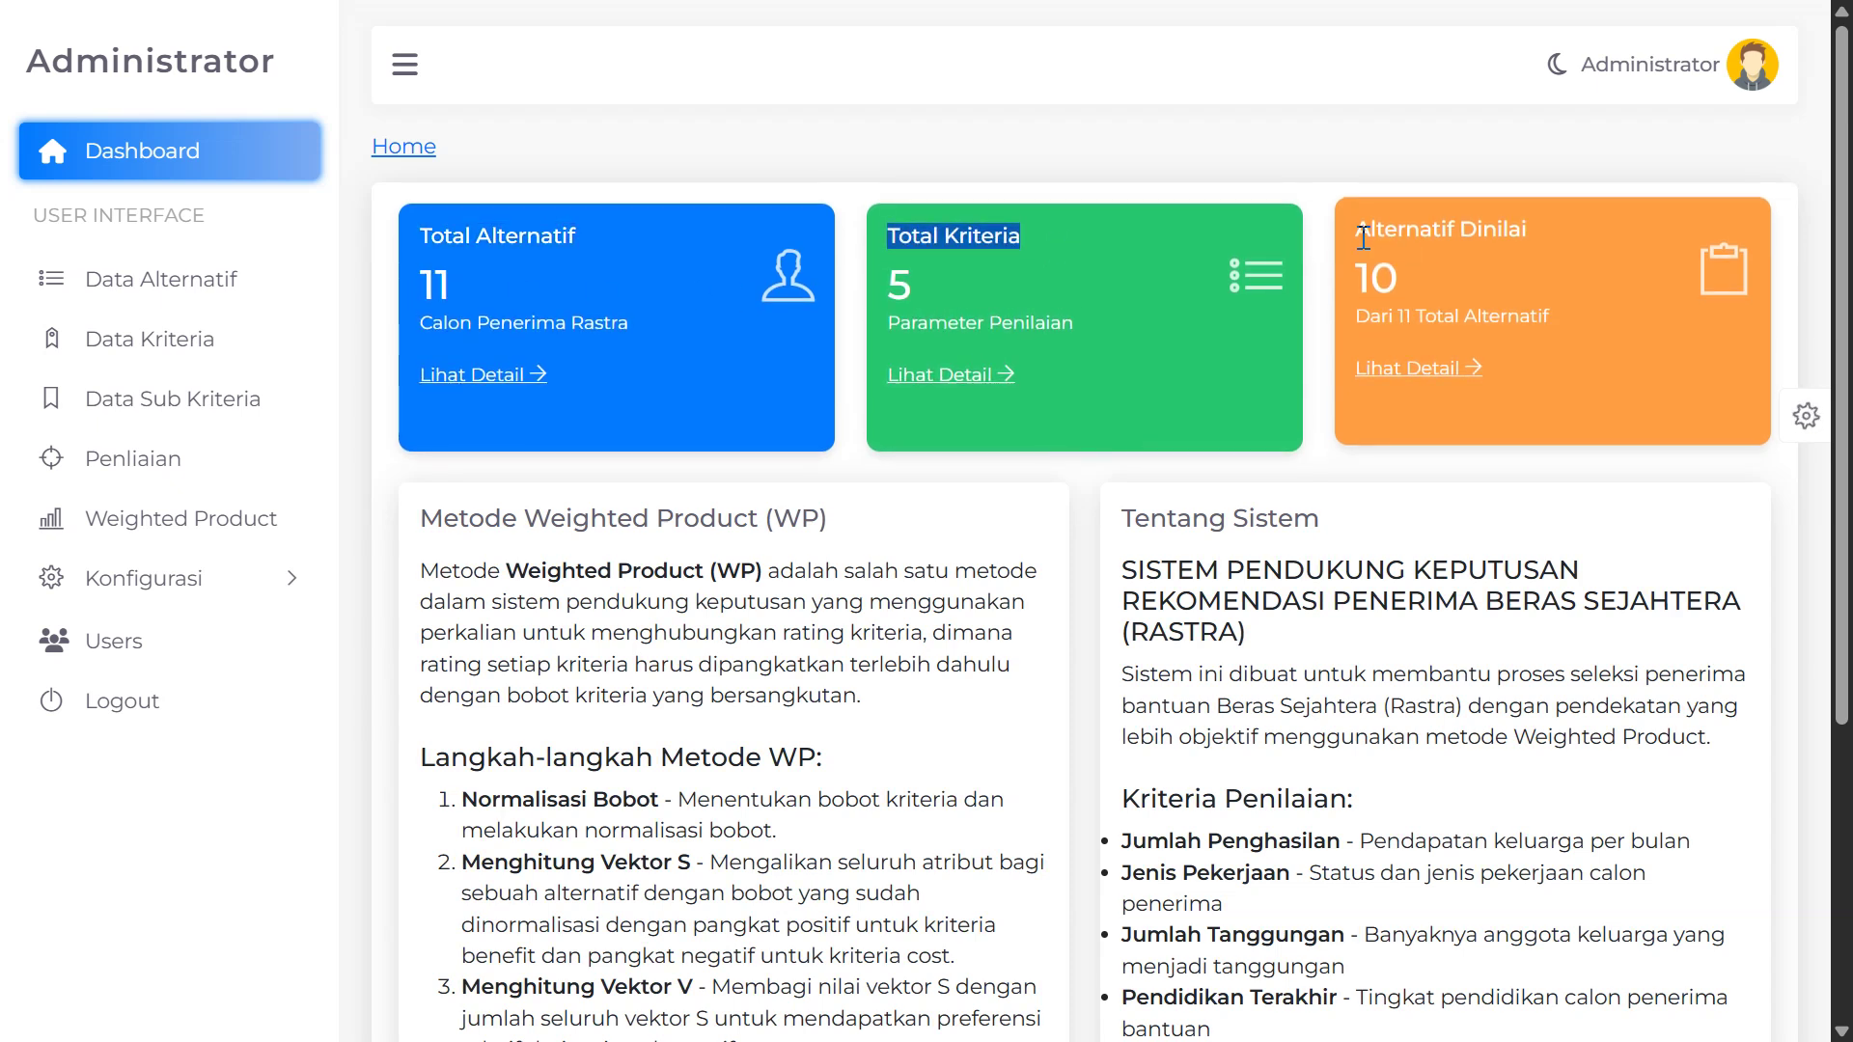
{"action": "left_click_drag", "start_coordinate": [1354, 234], "coordinate": [1476, 233]}
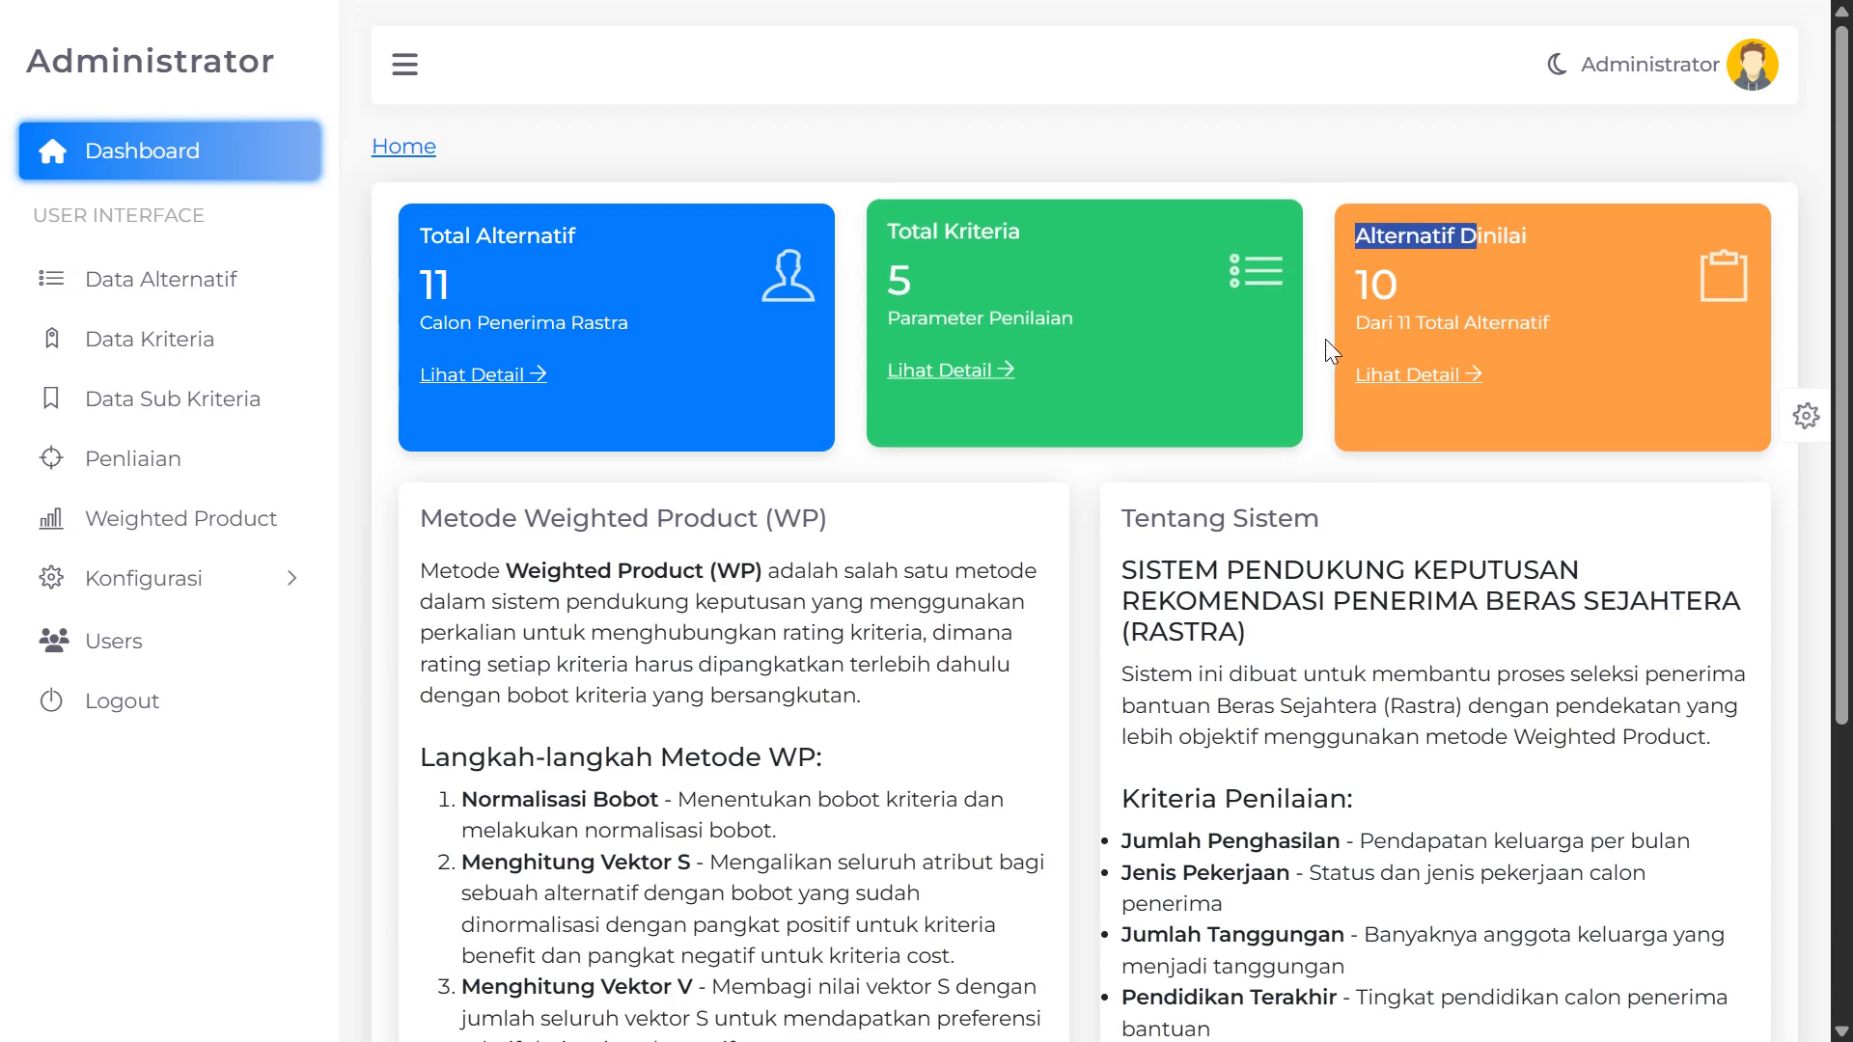
Review the dashboard's Tentang Sistem section describing the Weighted Product method
{"action": "scroll", "coordinate": [676, 531], "scroll_direction": "down", "scroll_amount": 2}
{"action": "scroll", "coordinate": [463, 453], "scroll_direction": "down", "scroll_amount": 1}
{"action": "scroll", "coordinate": [463, 454], "scroll_direction": "up", "scroll_amount": 2}
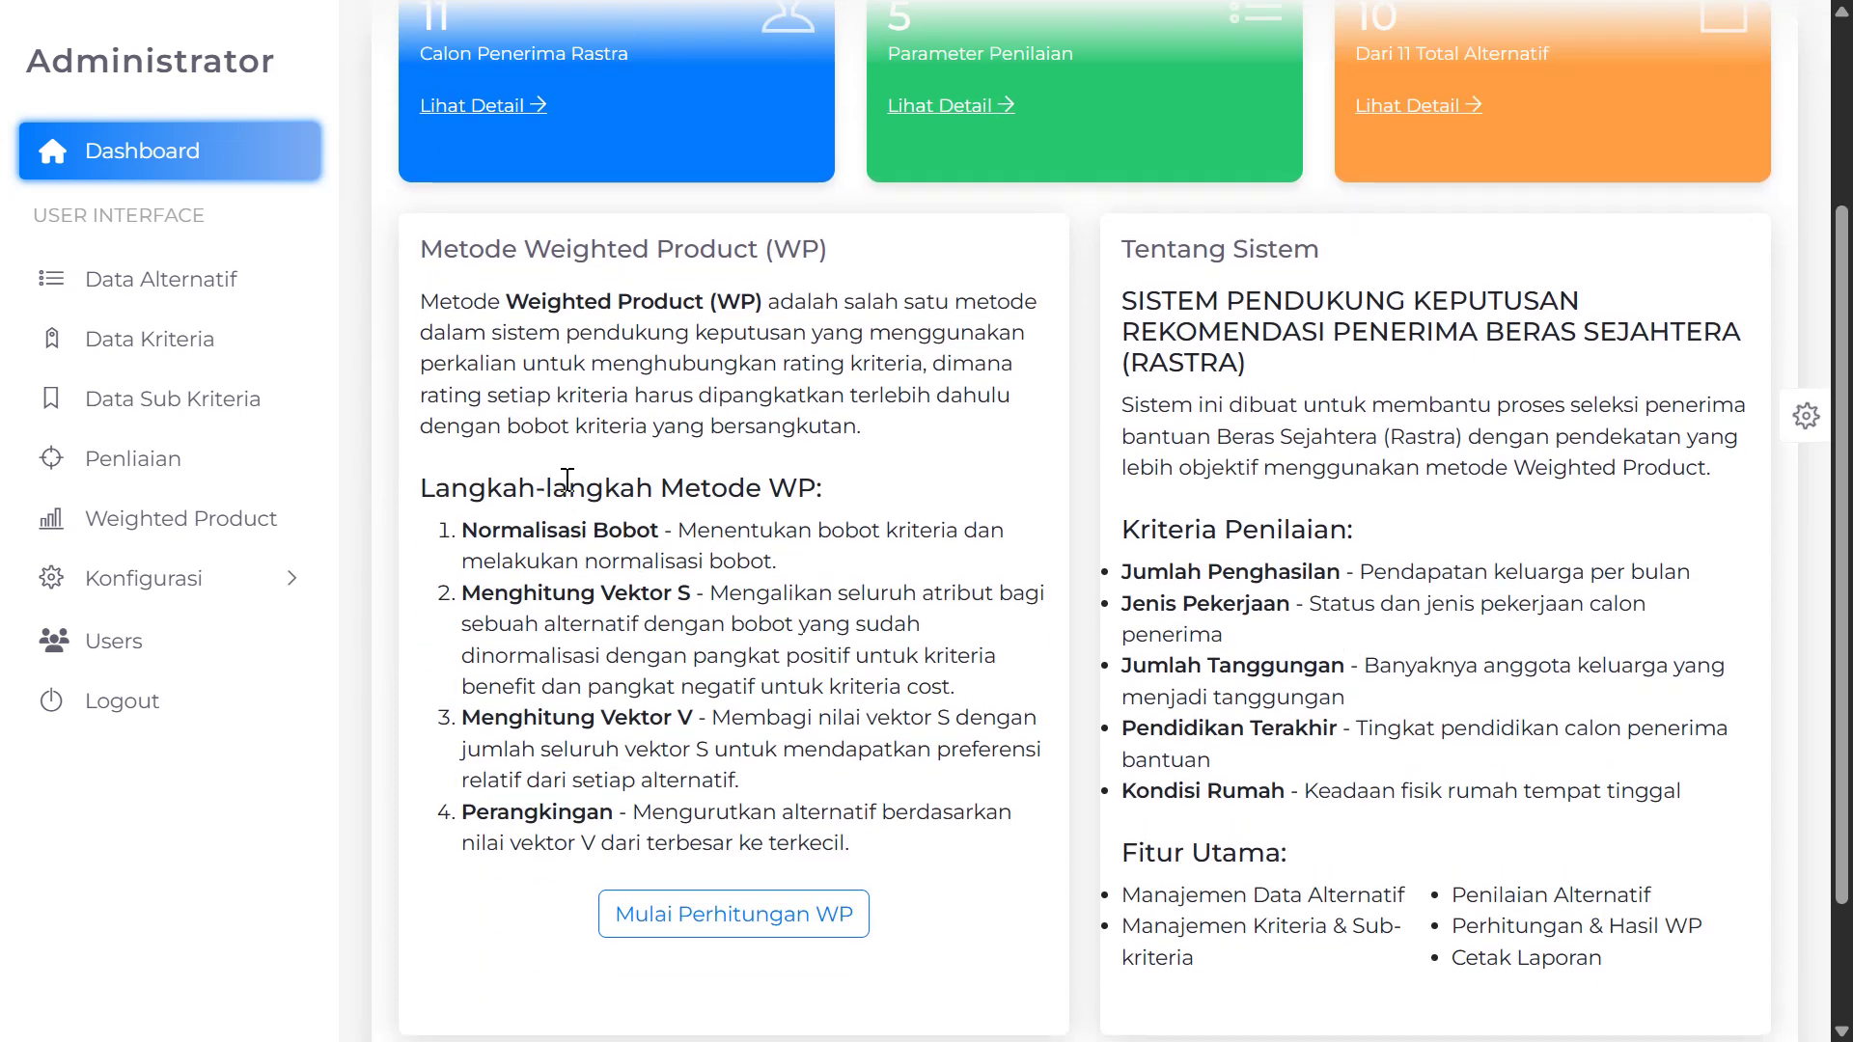
{"action": "left_click_drag", "start_coordinate": [486, 377], "coordinate": [751, 382]}
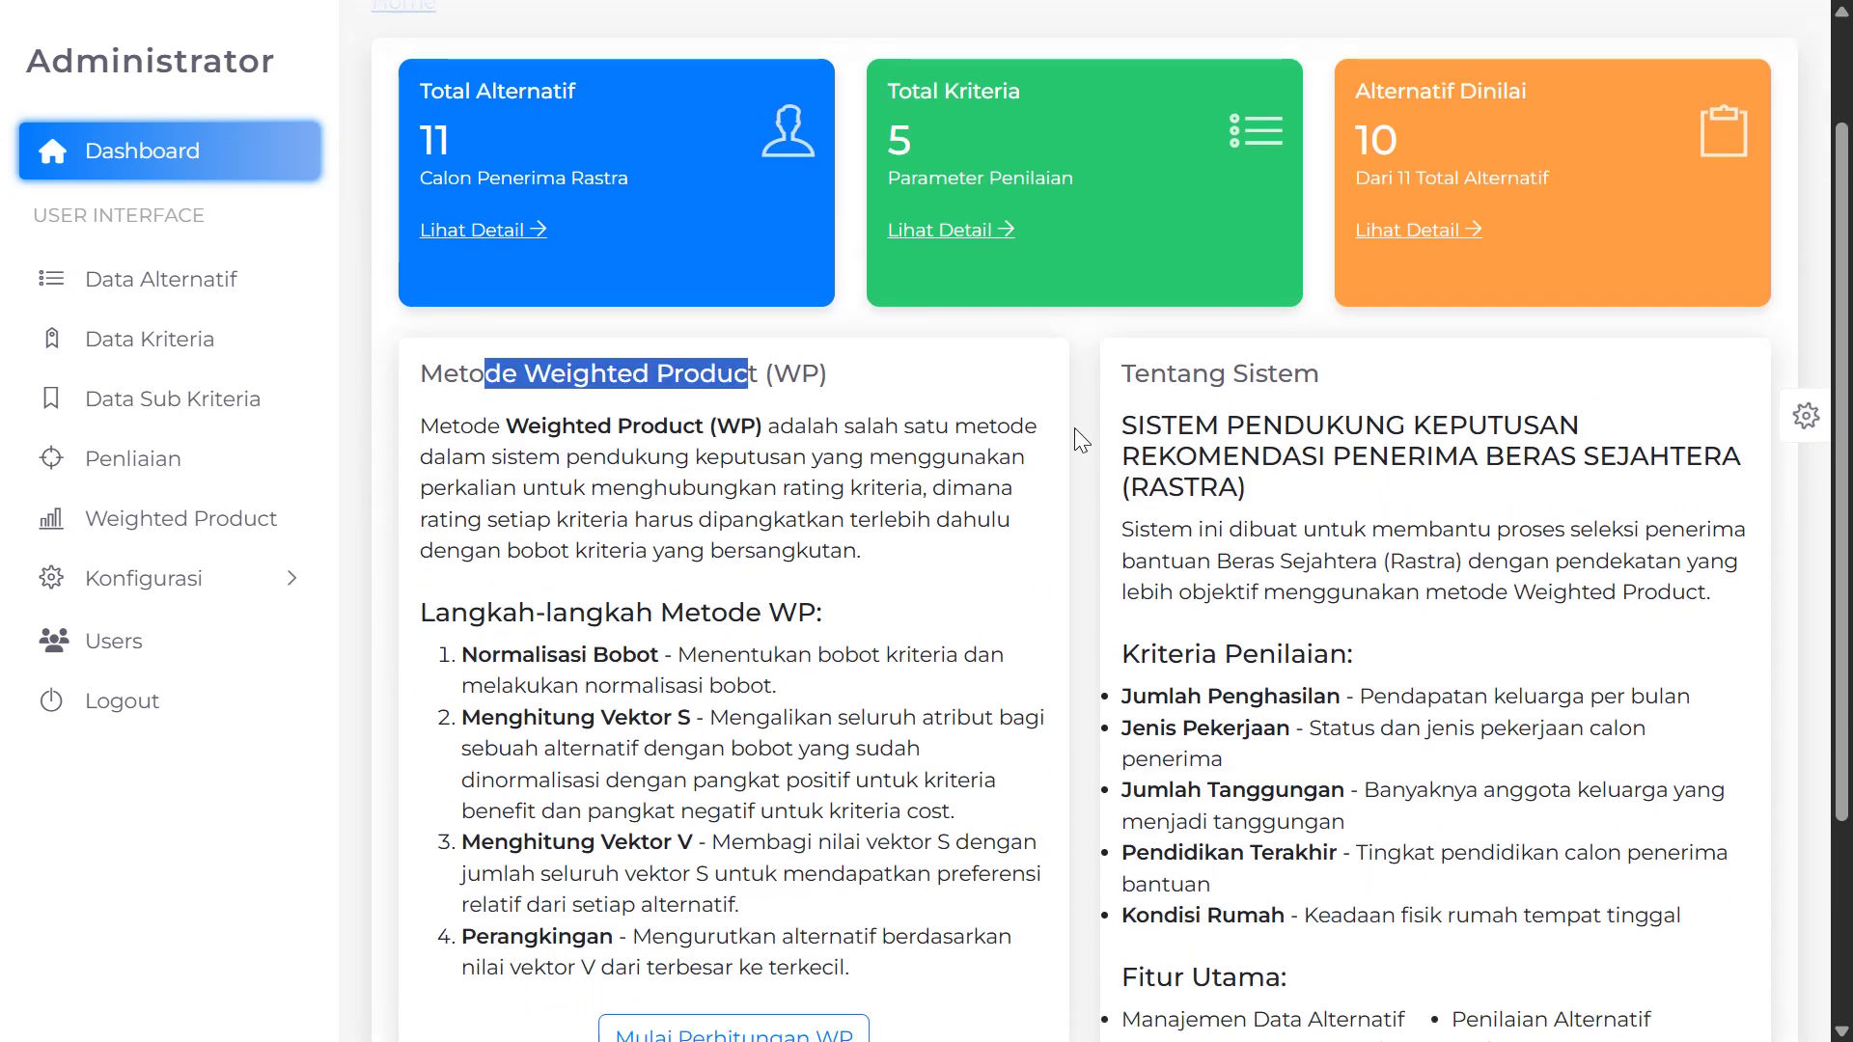
{"action": "left_click_drag", "start_coordinate": [1133, 372], "coordinate": [1210, 450]}
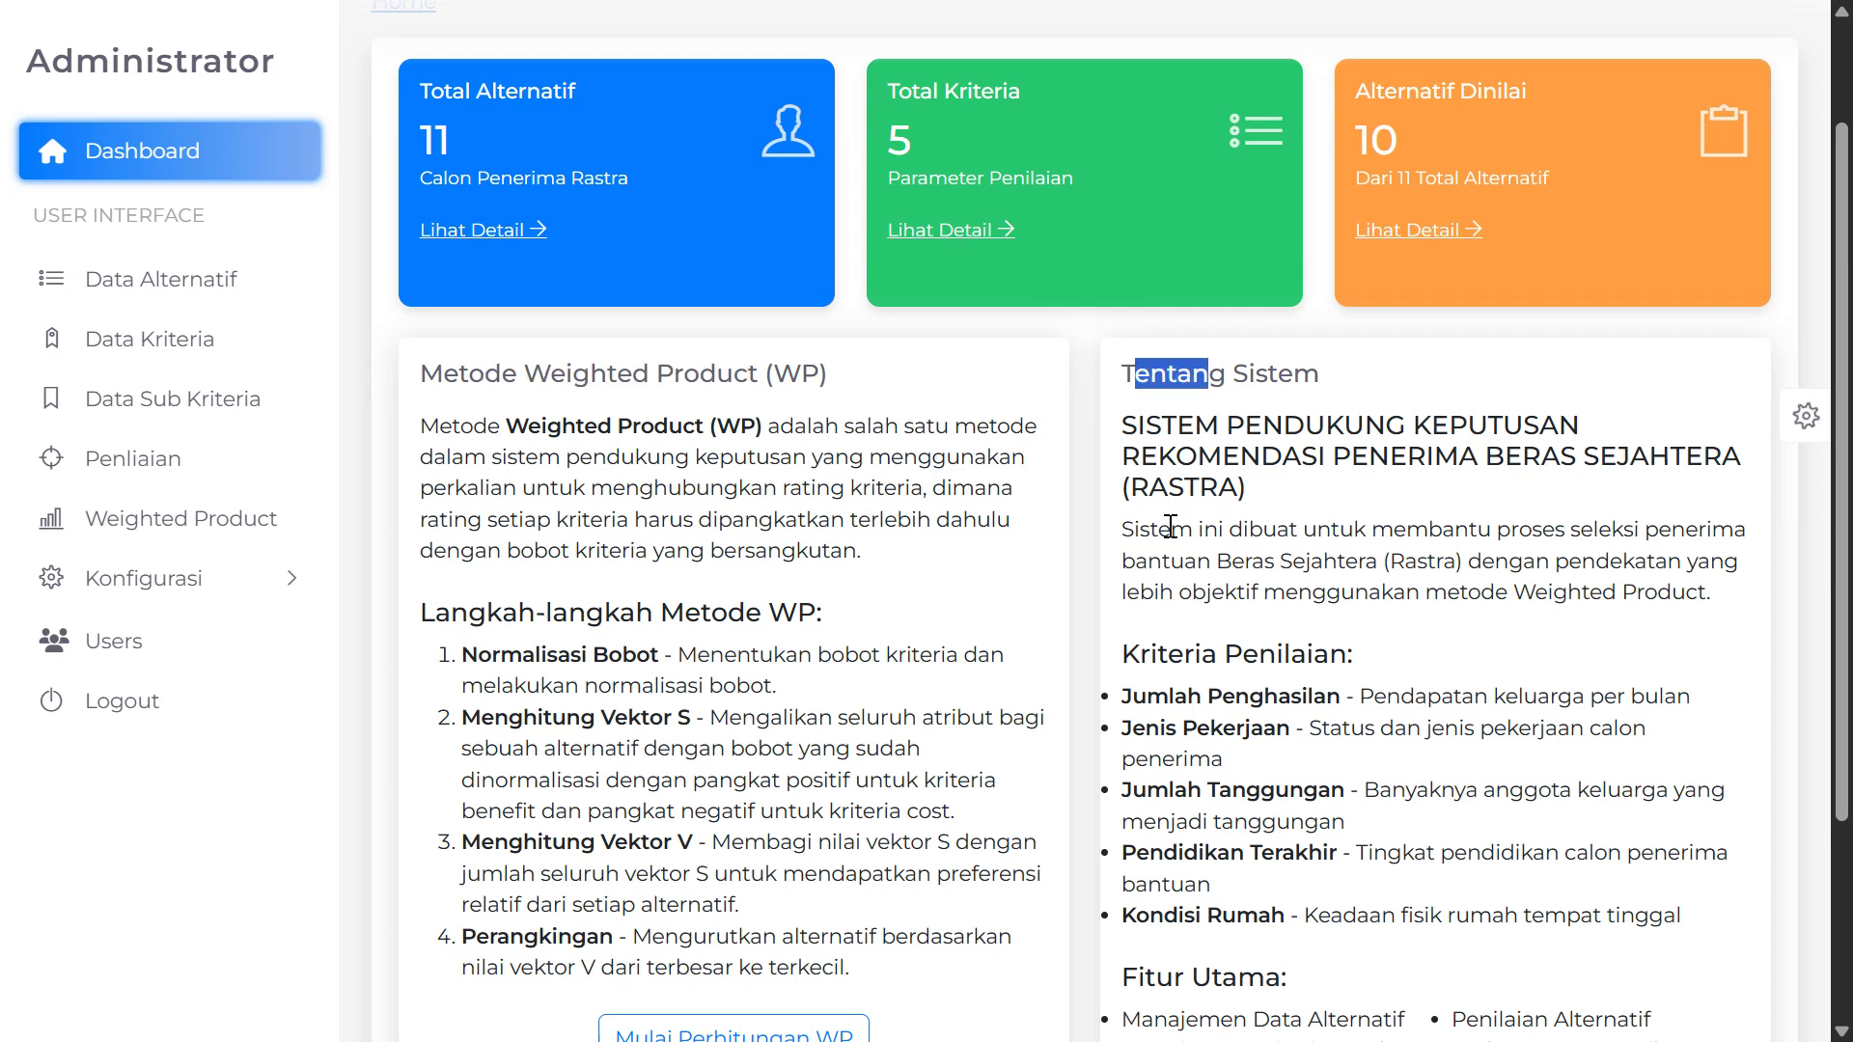
{"action": "scroll", "coordinate": [691, 673], "scroll_direction": "down", "scroll_amount": 3}
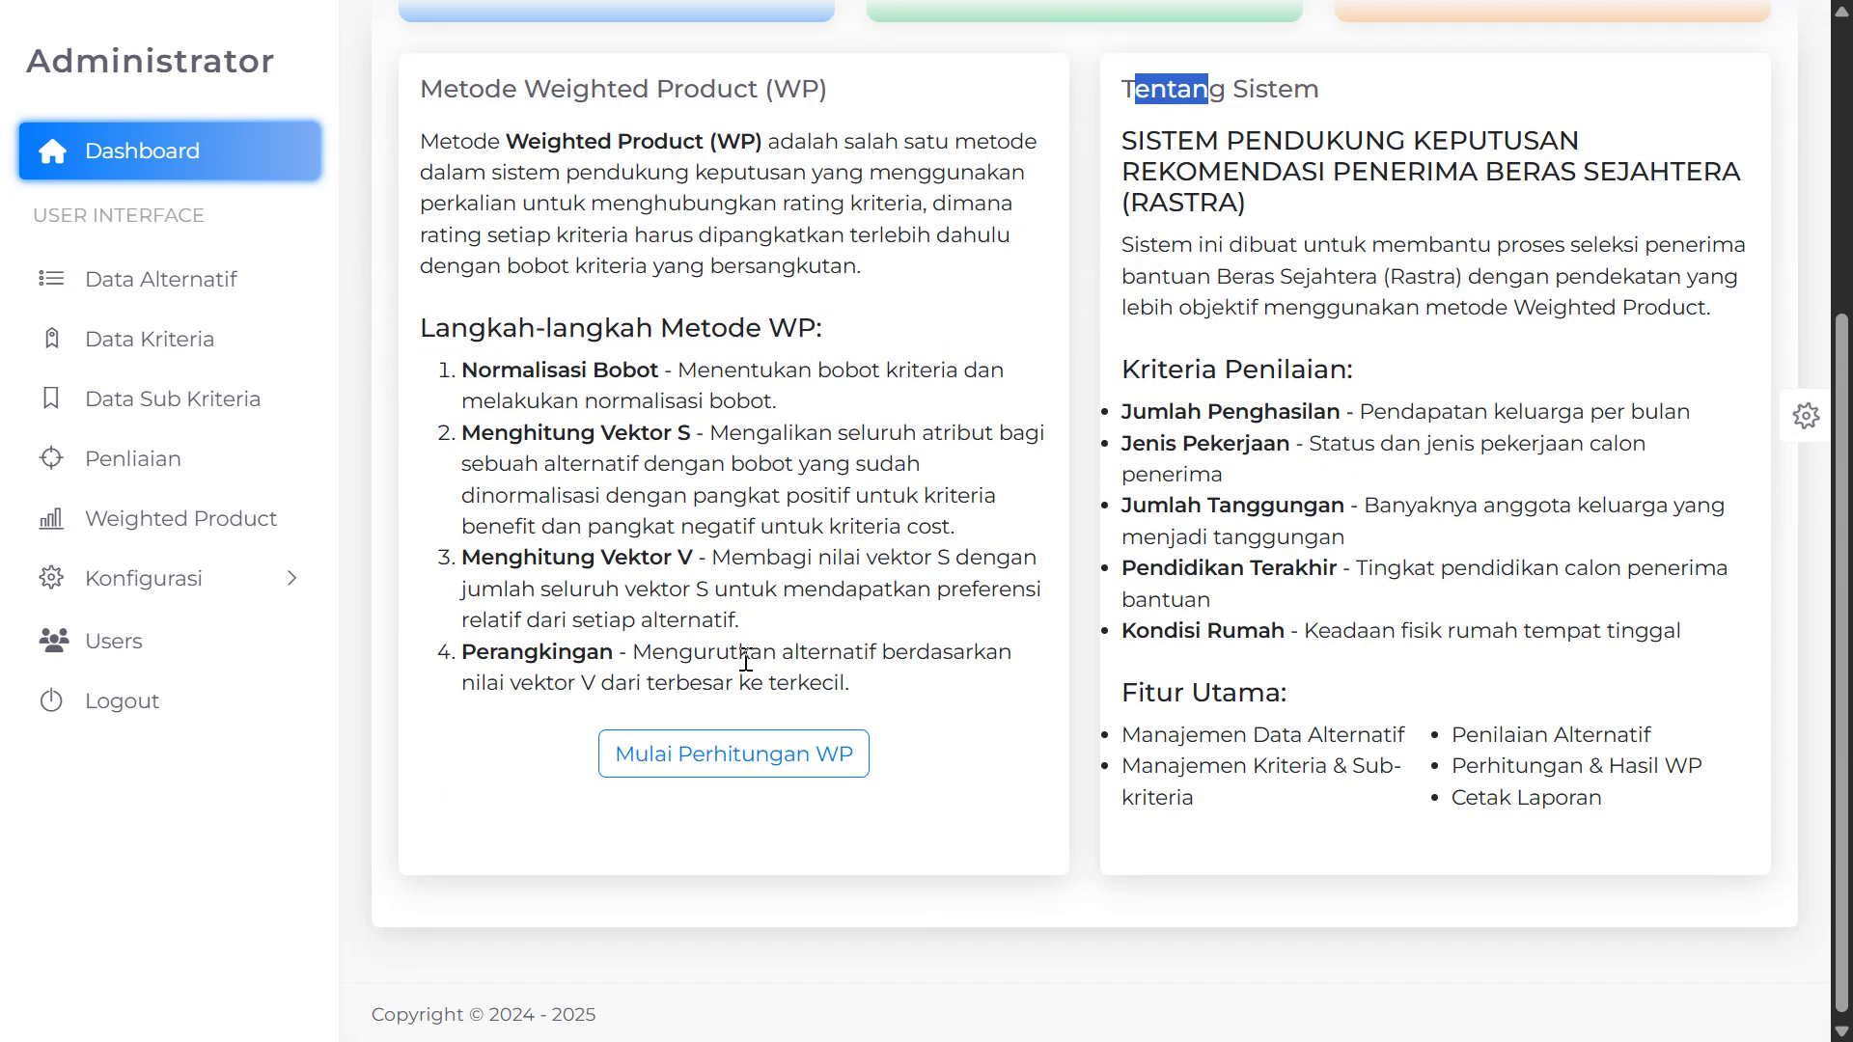
{"action": "scroll", "coordinate": [753, 666], "scroll_direction": "up", "scroll_amount": 2}
{"action": "scroll", "coordinate": [710, 719], "scroll_direction": "down", "scroll_amount": 2}
{"action": "scroll", "coordinate": [1034, 670], "scroll_direction": "up", "scroll_amount": 3}
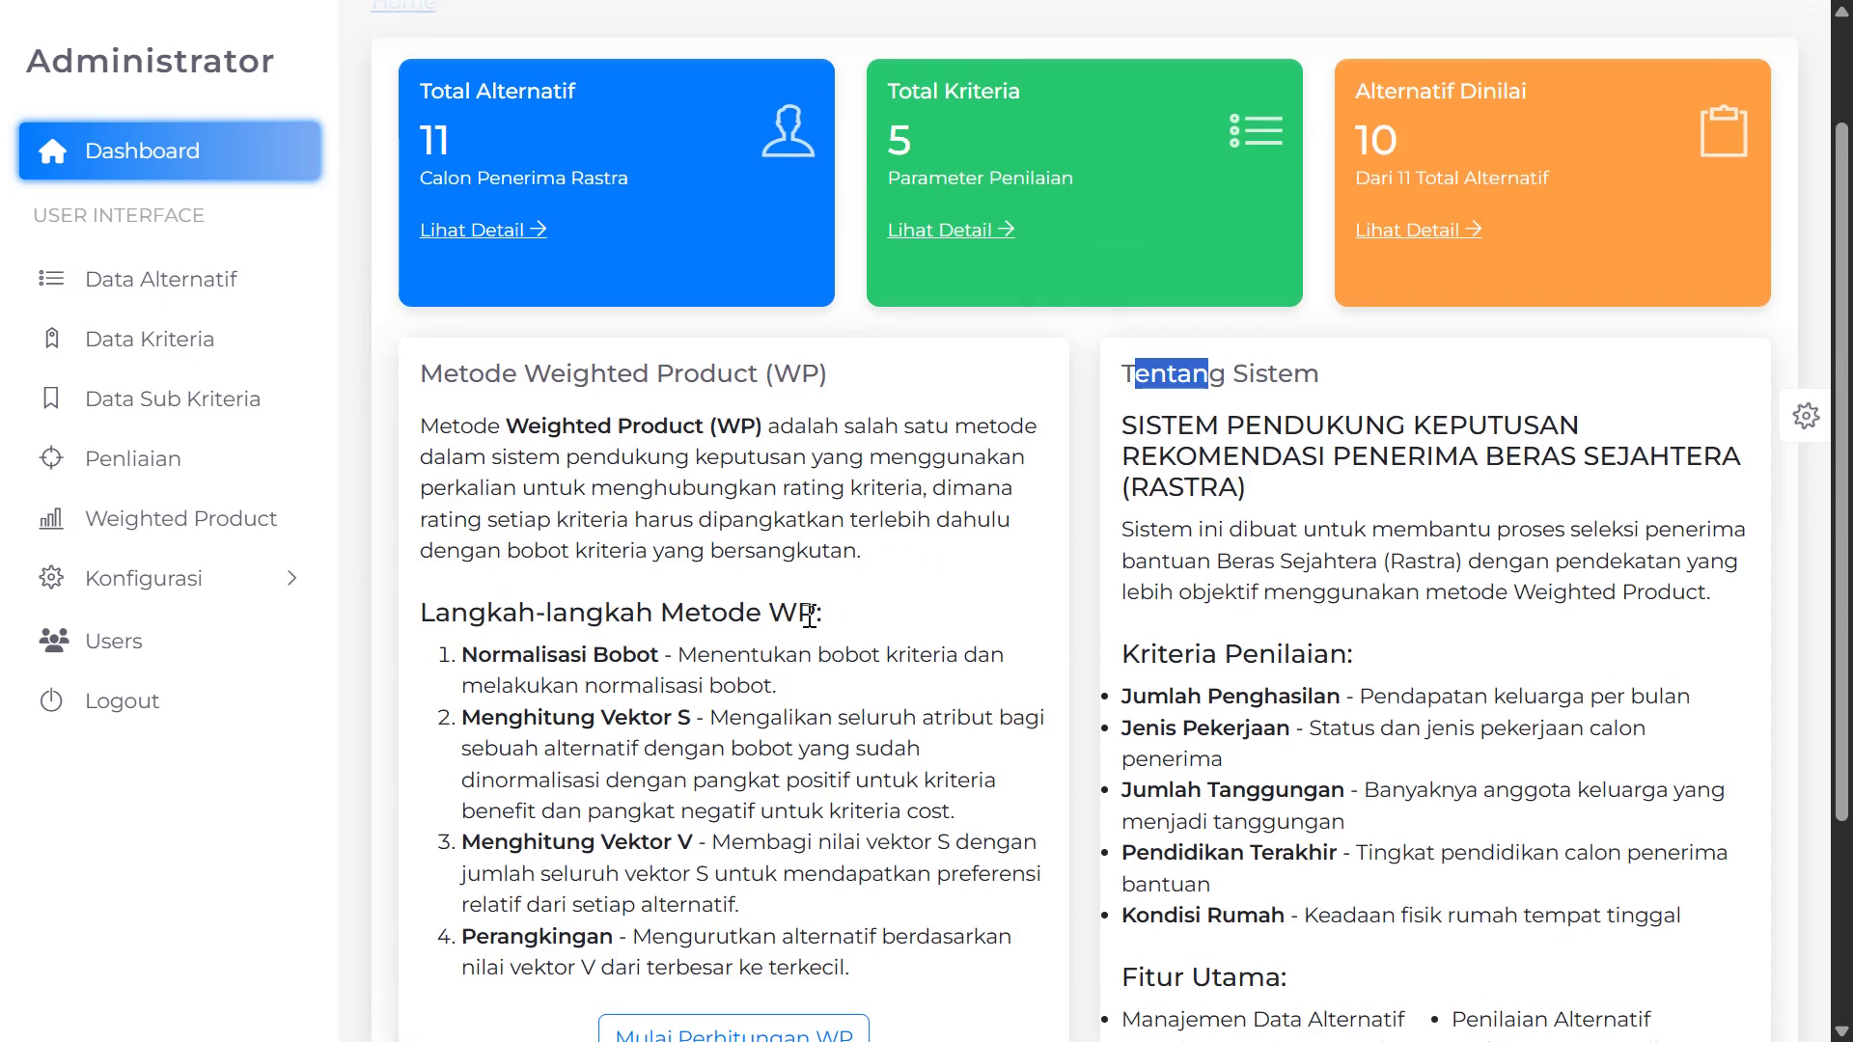
{"action": "scroll", "coordinate": [385, 208], "scroll_direction": "up", "scroll_amount": 2}
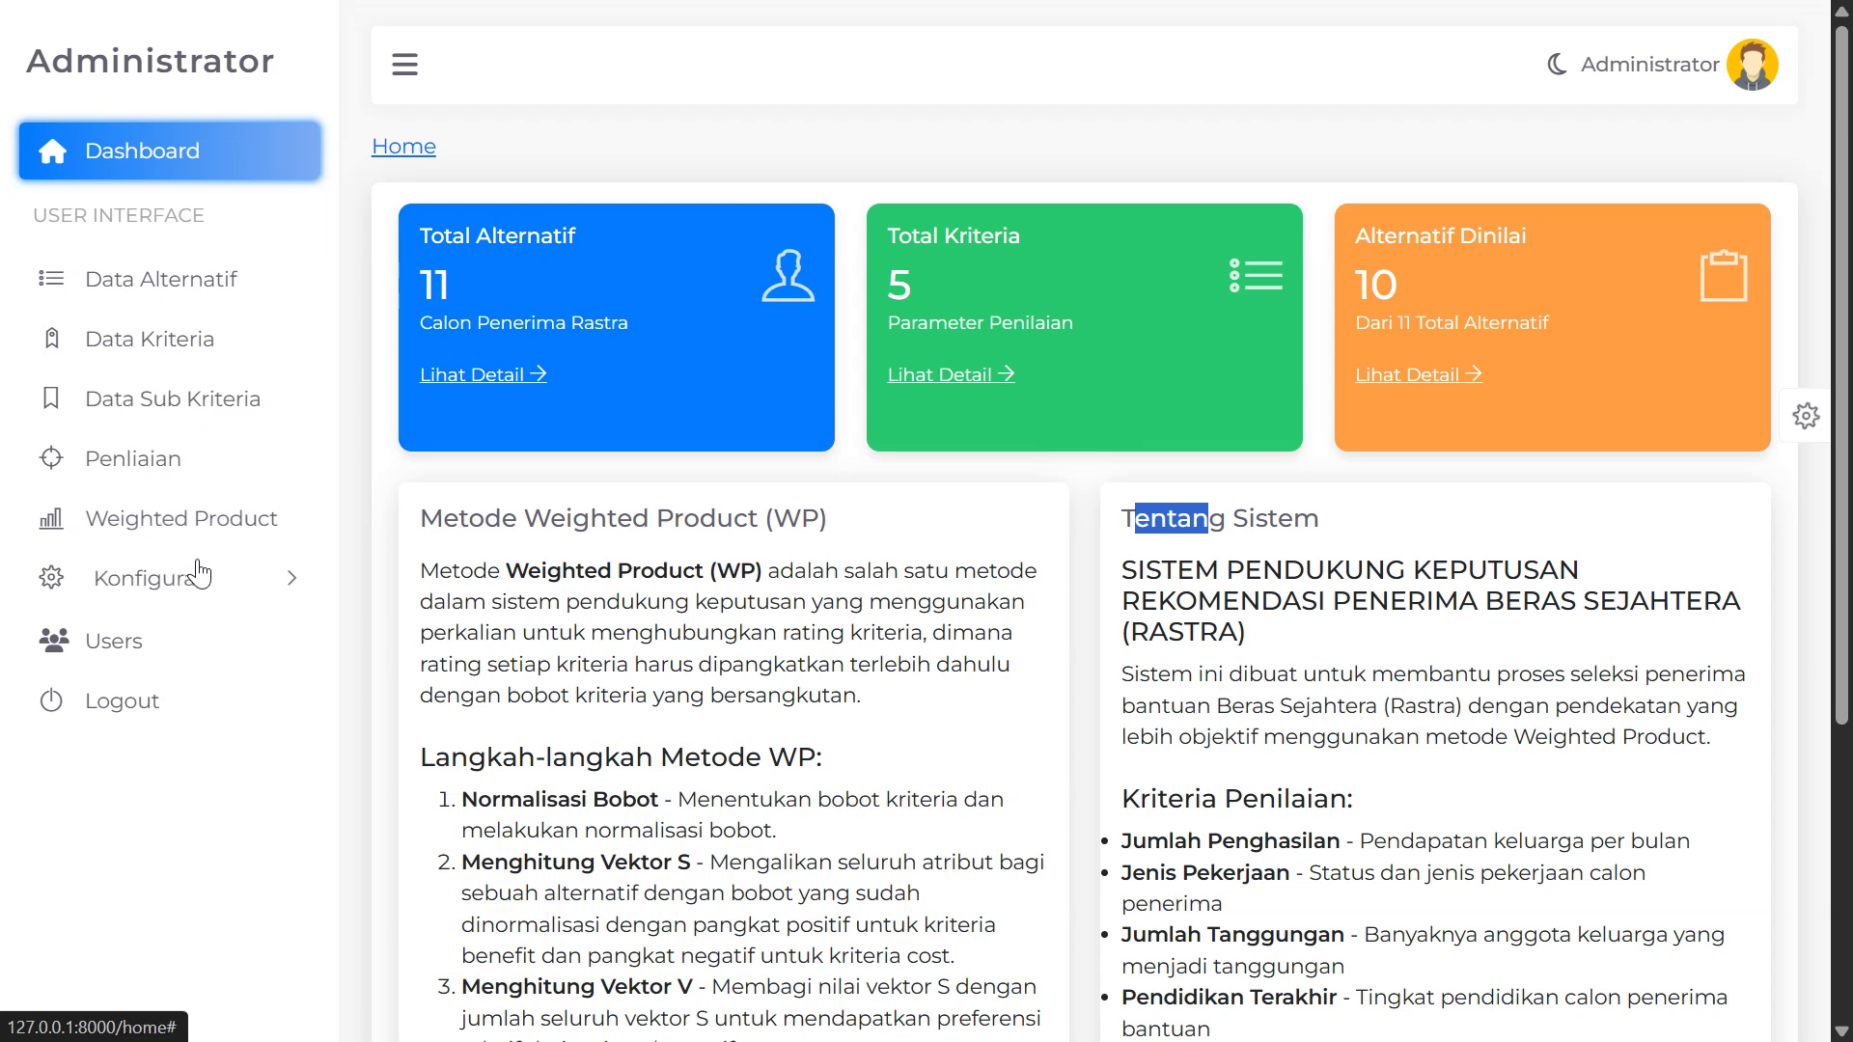
Open Data Alternatif and browse the candidate families, pointing out Keluarga A and Keluarga B
{"action": "left_click", "coordinate": [176, 286]}
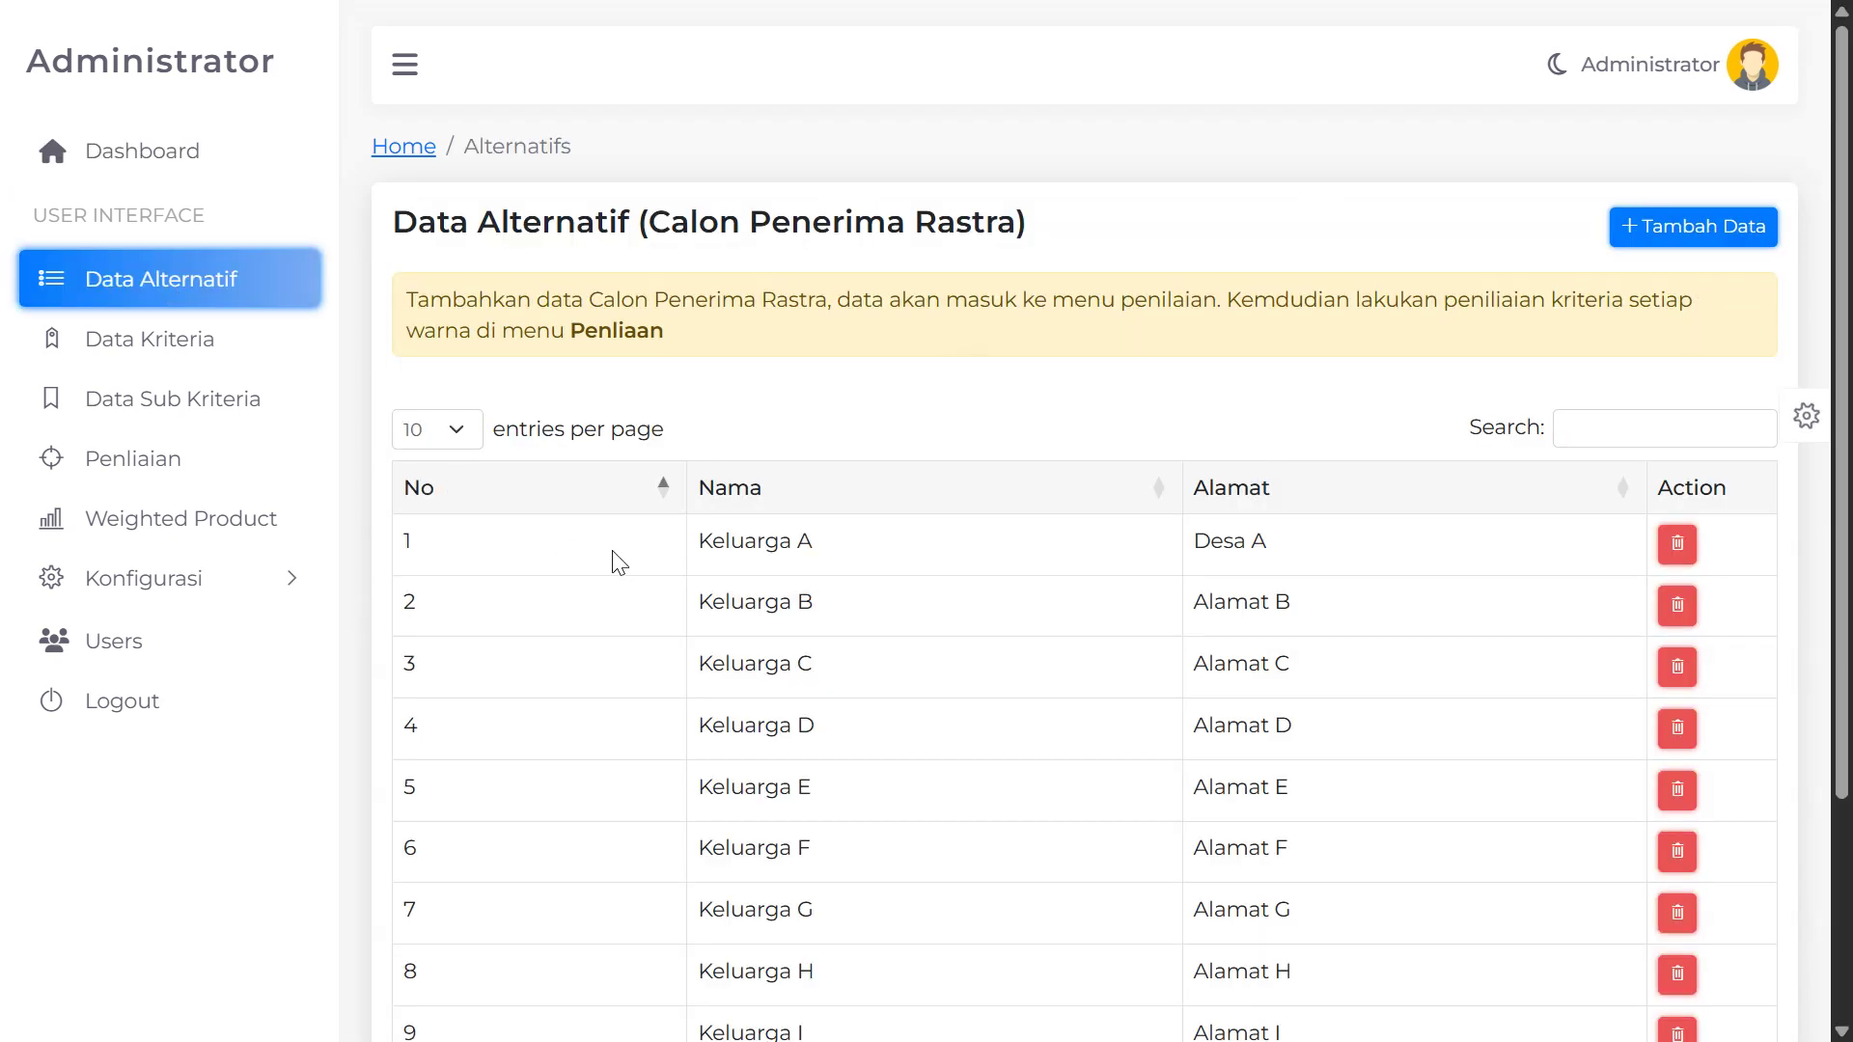
{"action": "scroll", "coordinate": [727, 594], "scroll_direction": "down", "scroll_amount": 2}
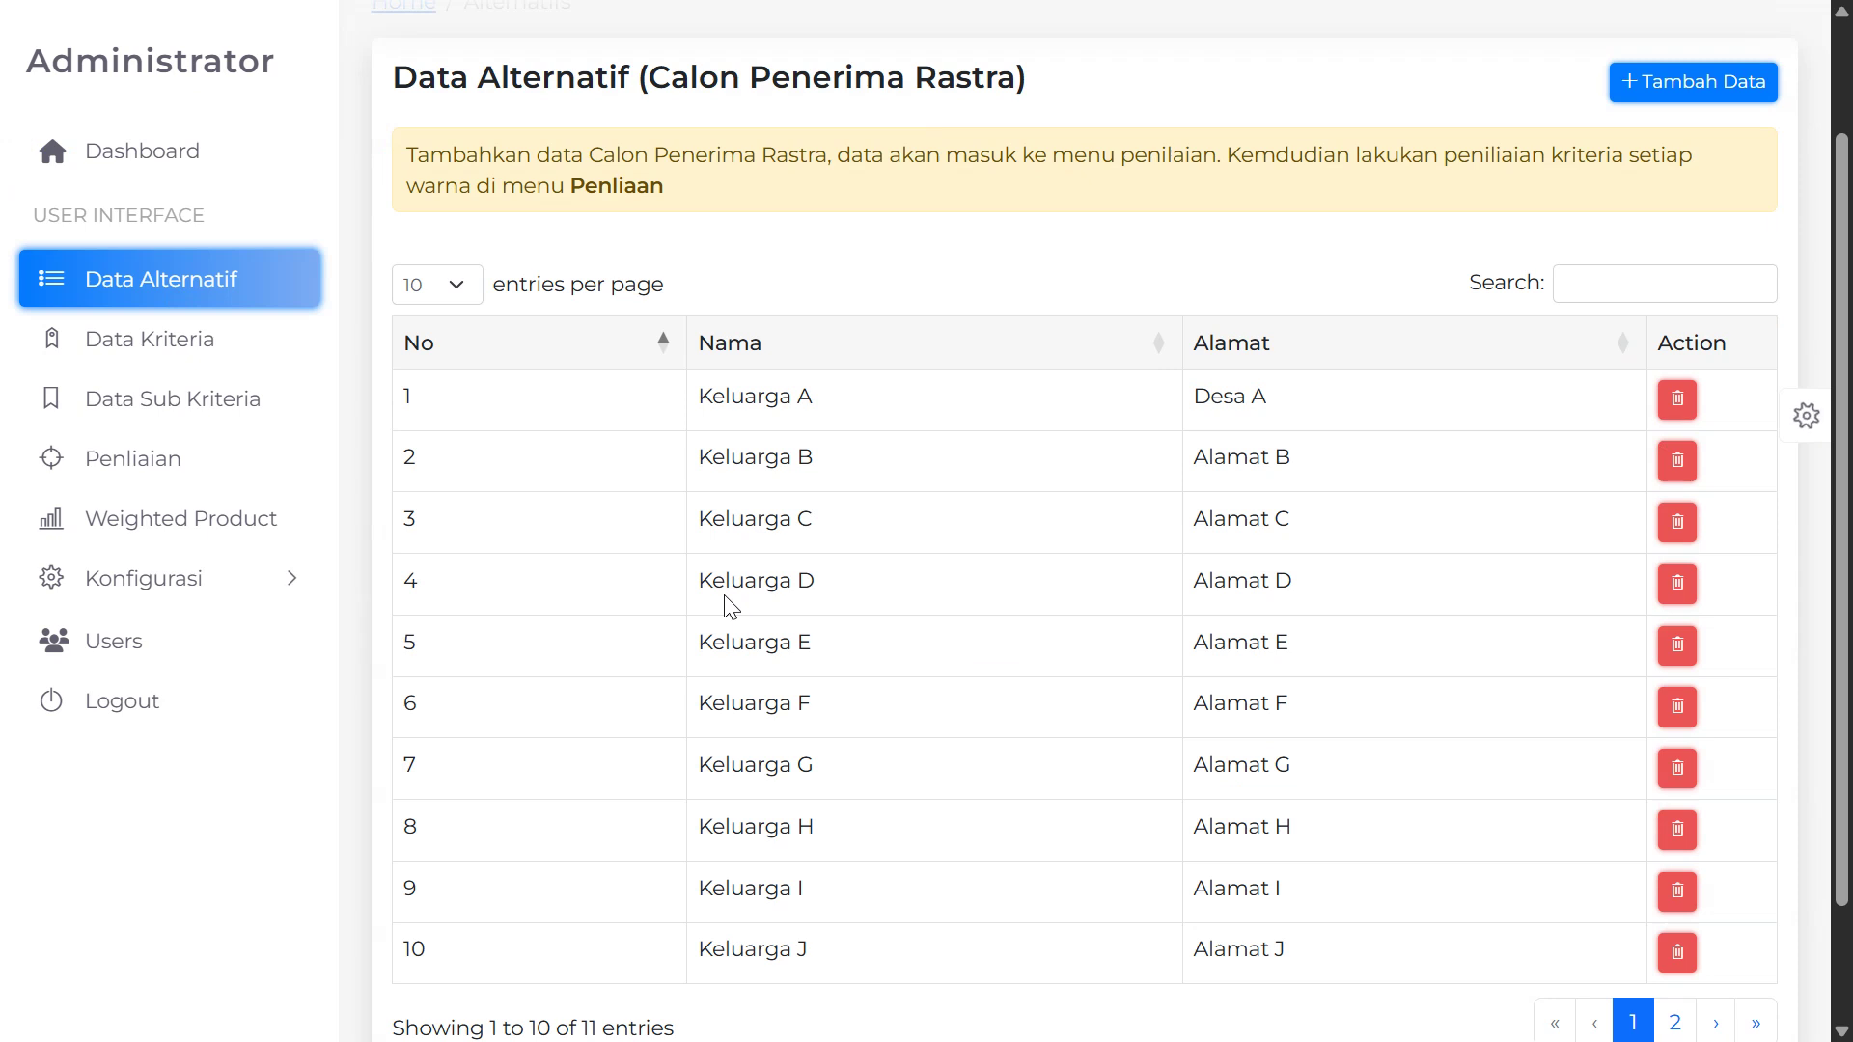
{"action": "scroll", "coordinate": [731, 606], "scroll_direction": "down", "scroll_amount": 2}
{"action": "scroll", "coordinate": [748, 604], "scroll_direction": "up", "scroll_amount": 2}
{"action": "scroll", "coordinate": [646, 381], "scroll_direction": "down", "scroll_amount": 2}
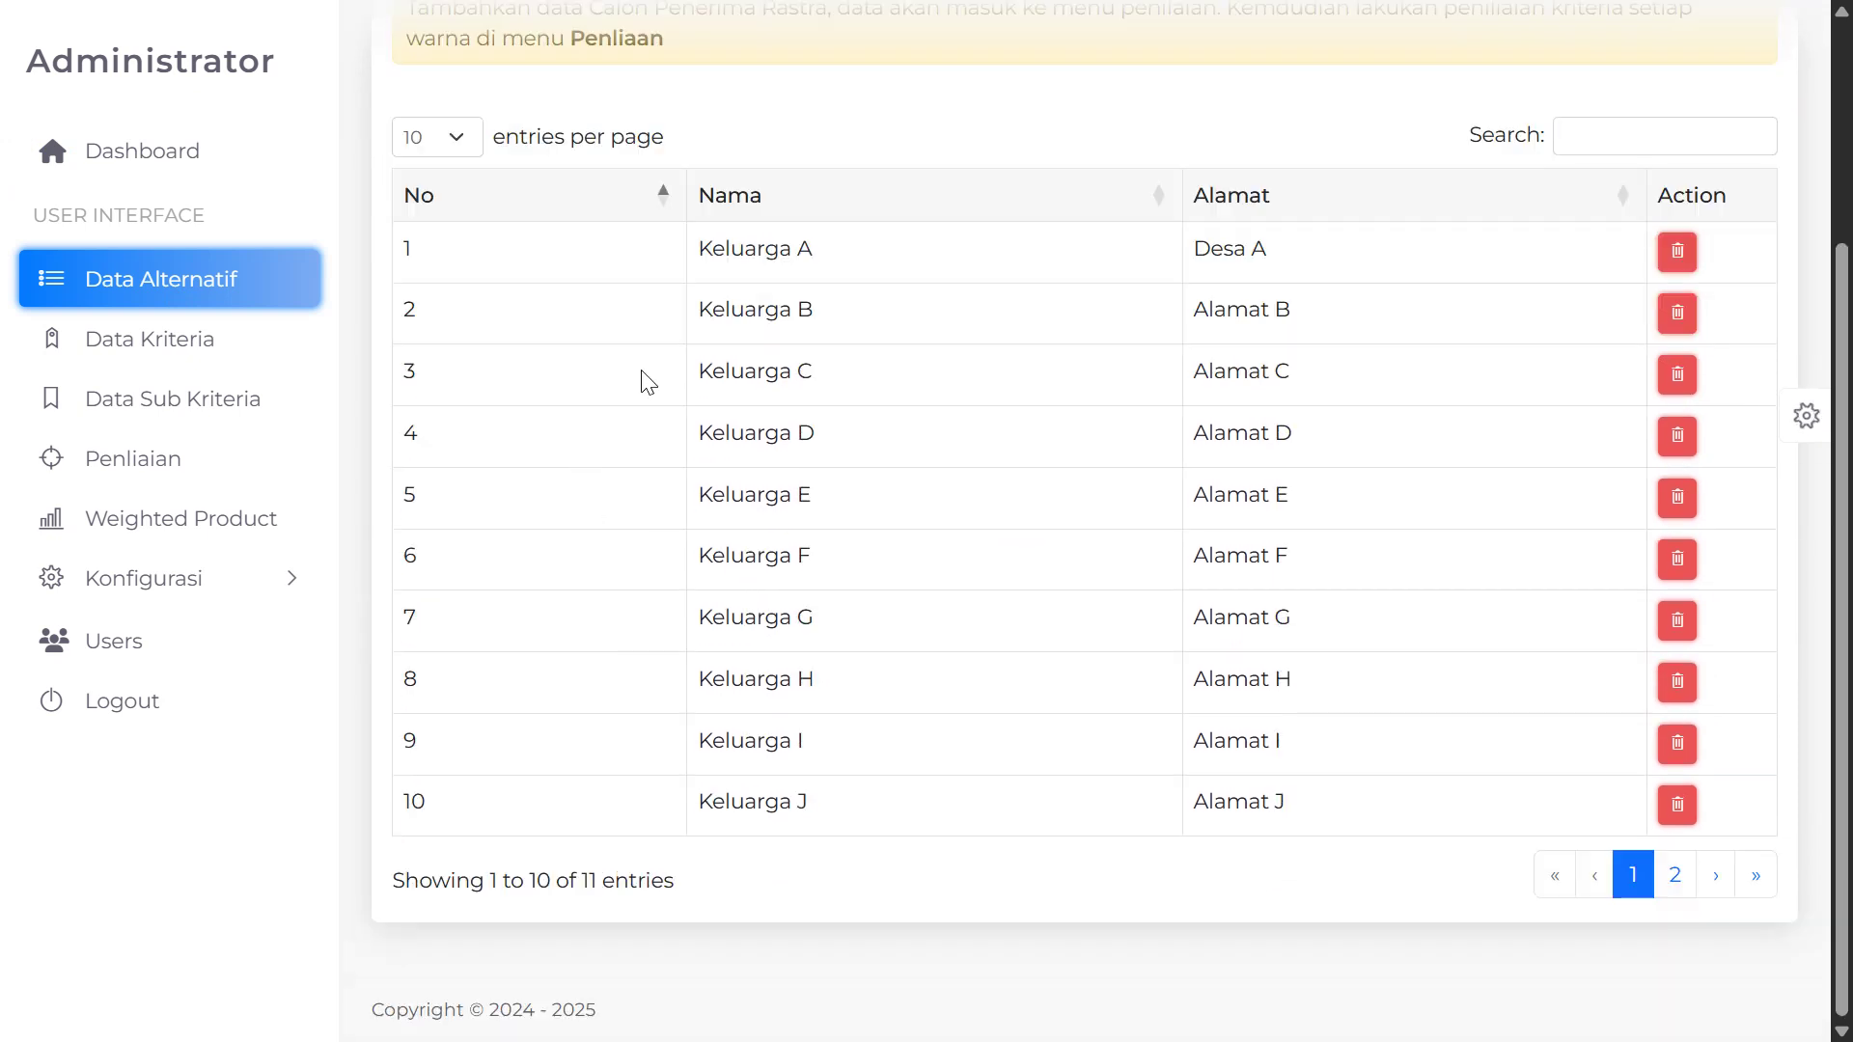
{"action": "left_click_drag", "start_coordinate": [692, 256], "coordinate": [827, 261]}
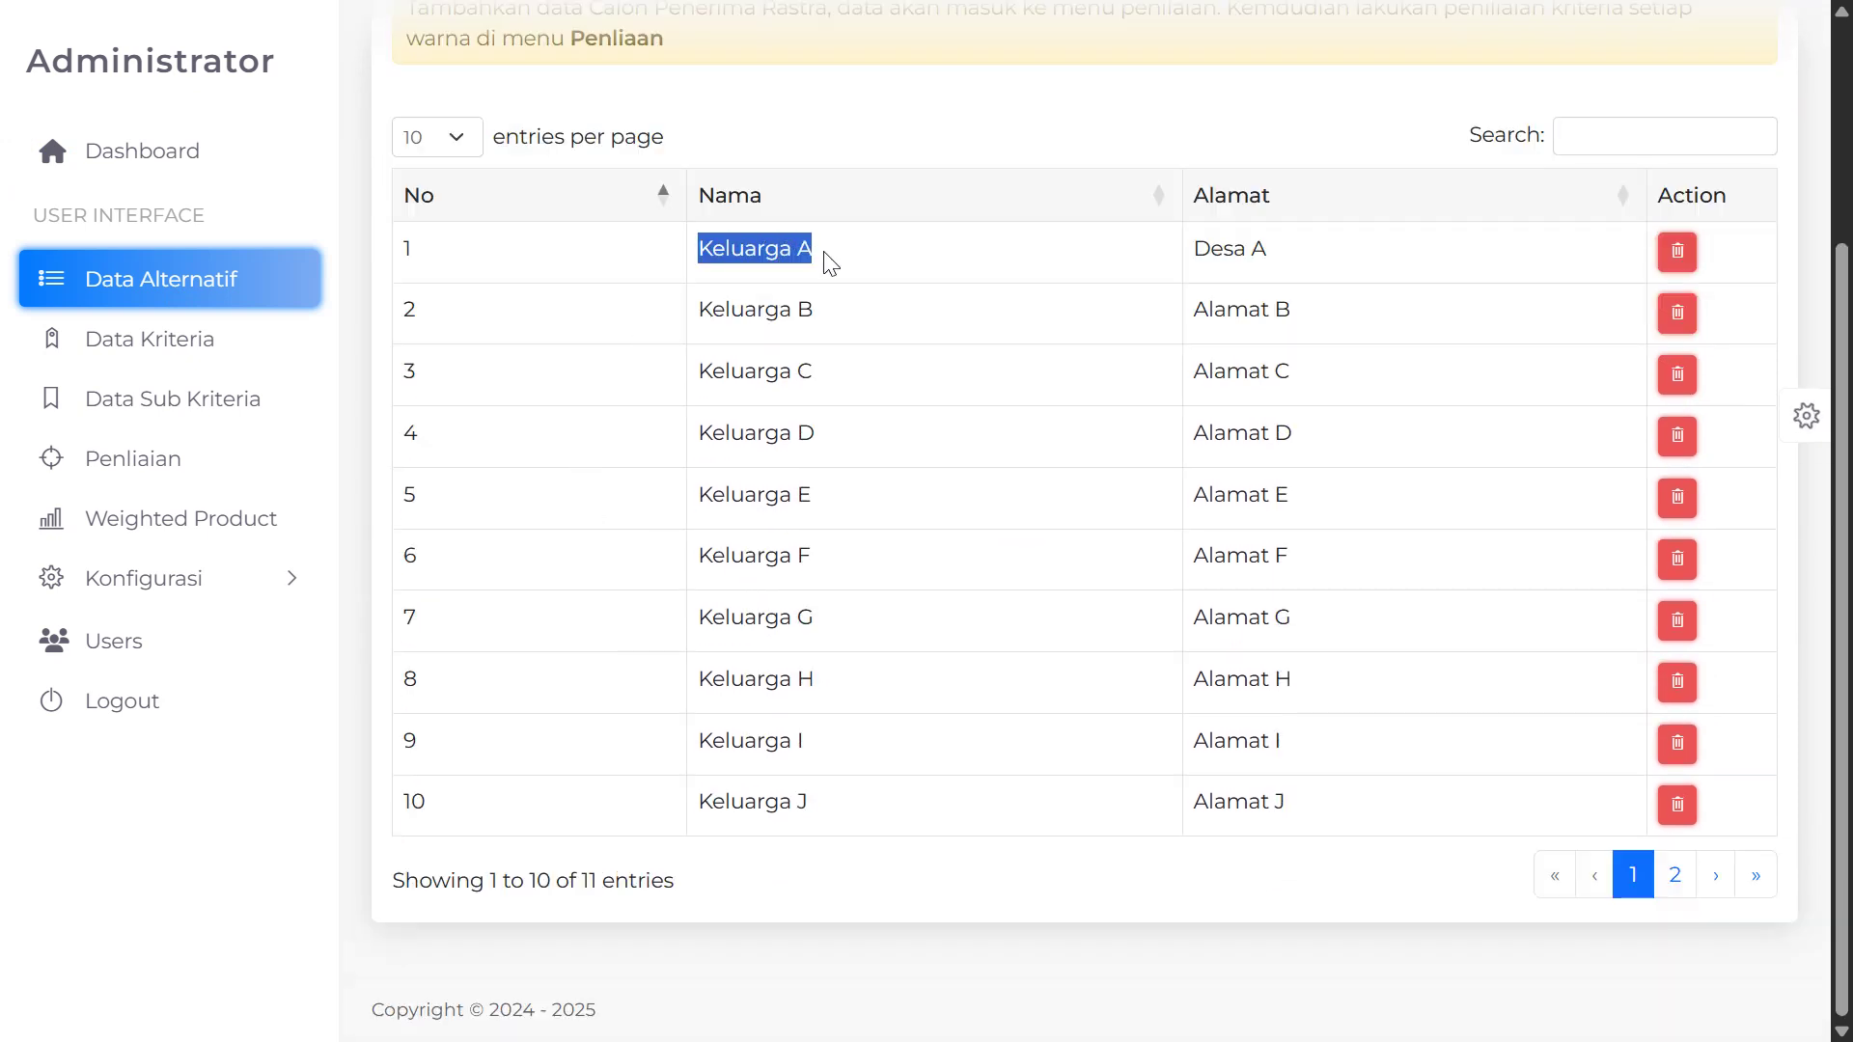
{"action": "left_click_drag", "start_coordinate": [713, 307], "coordinate": [827, 318]}
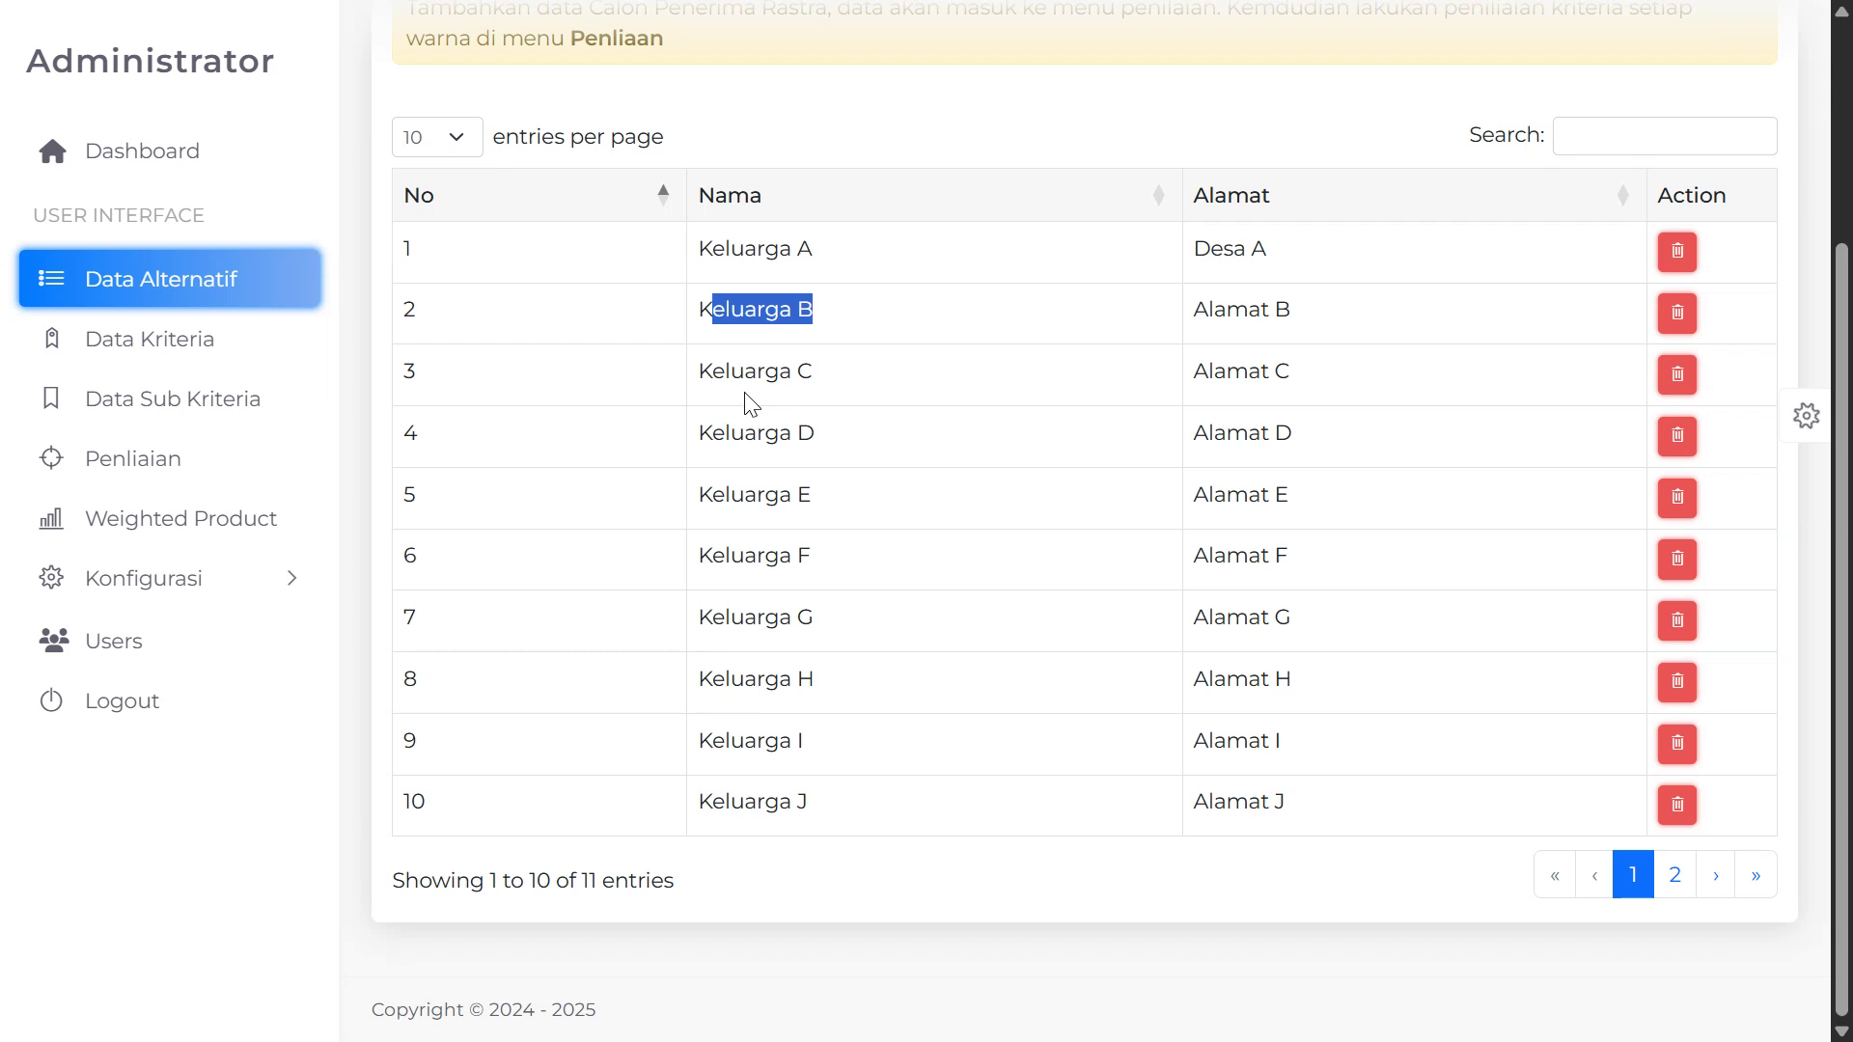
{"action": "scroll", "coordinate": [752, 404], "scroll_direction": "up", "scroll_amount": 3}
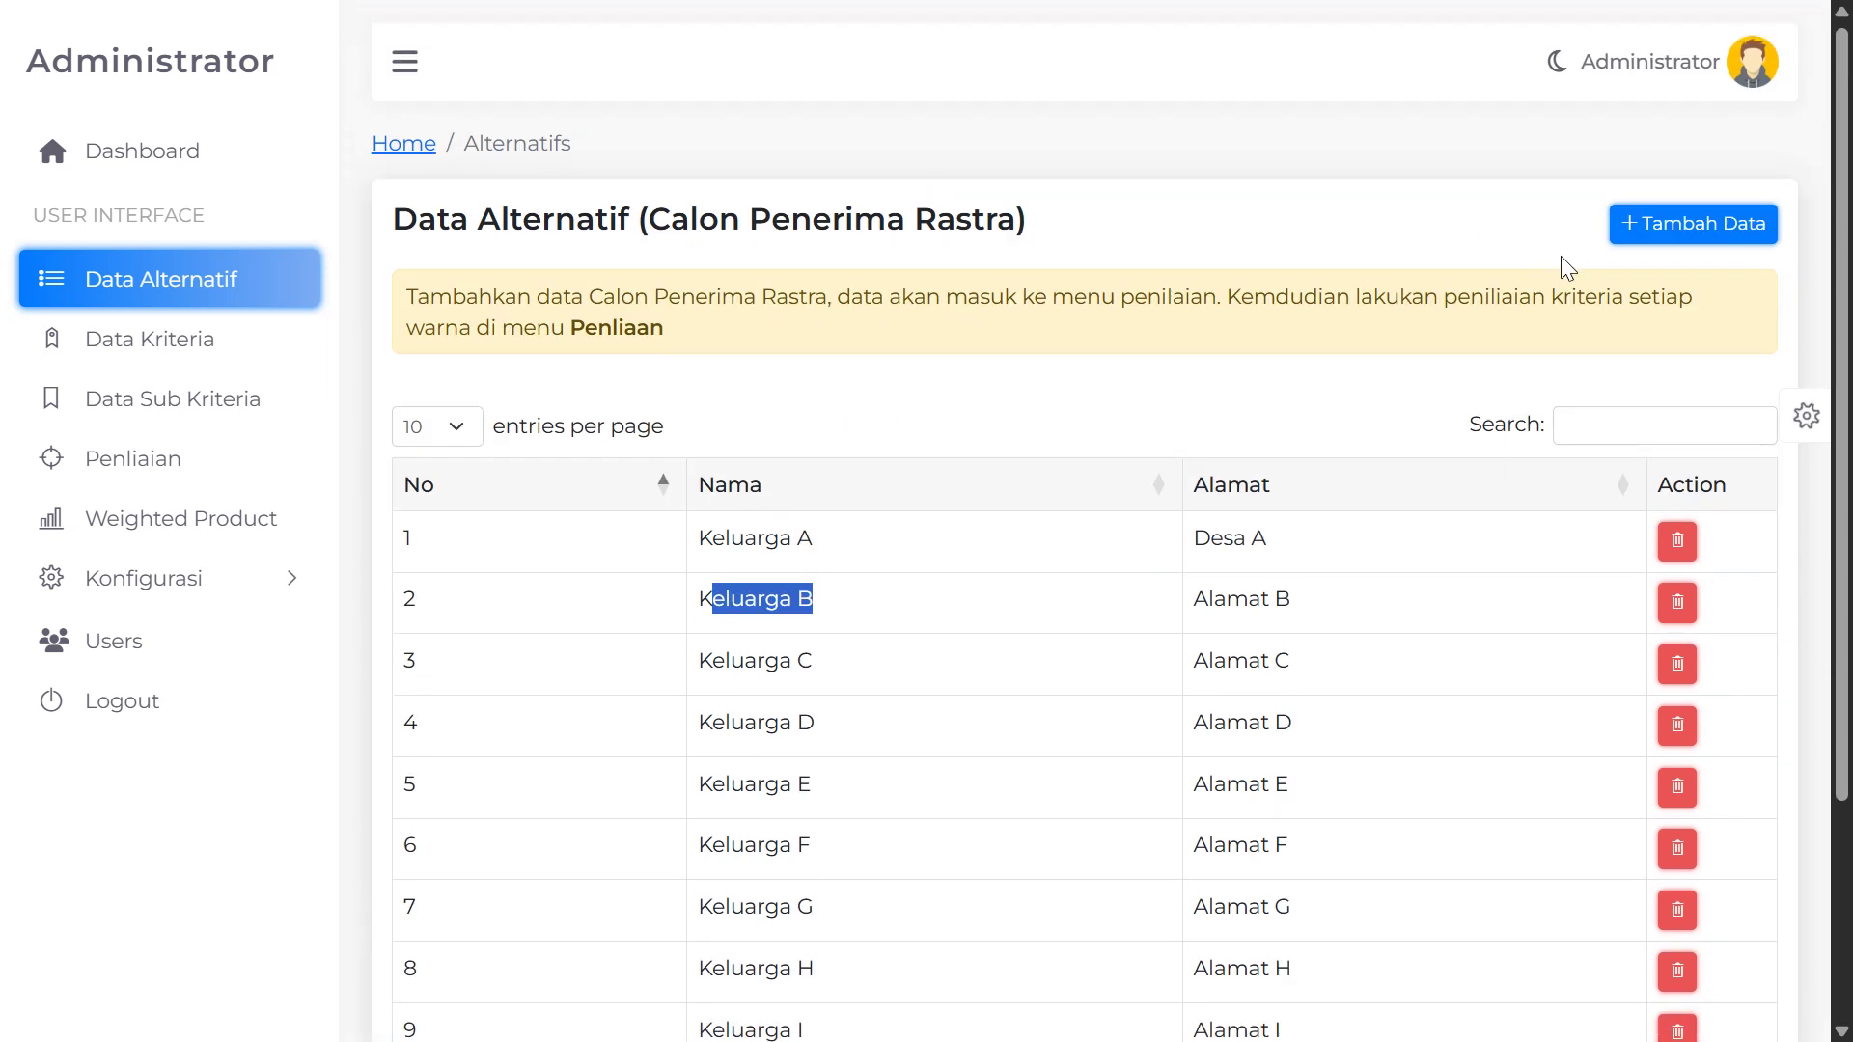
{"action": "scroll", "coordinate": [1415, 442], "scroll_direction": "down", "scroll_amount": 3}
{"action": "scroll", "coordinate": [1725, 236], "scroll_direction": "up", "scroll_amount": 3}
{"action": "scroll", "coordinate": [1546, 533], "scroll_direction": "down", "scroll_amount": 2}
{"action": "scroll", "coordinate": [1447, 560], "scroll_direction": "up", "scroll_amount": 2}
{"action": "scroll", "coordinate": [1127, 603], "scroll_direction": "down", "scroll_amount": 2}
{"action": "scroll", "coordinate": [1037, 614], "scroll_direction": "up", "scroll_amount": 1}
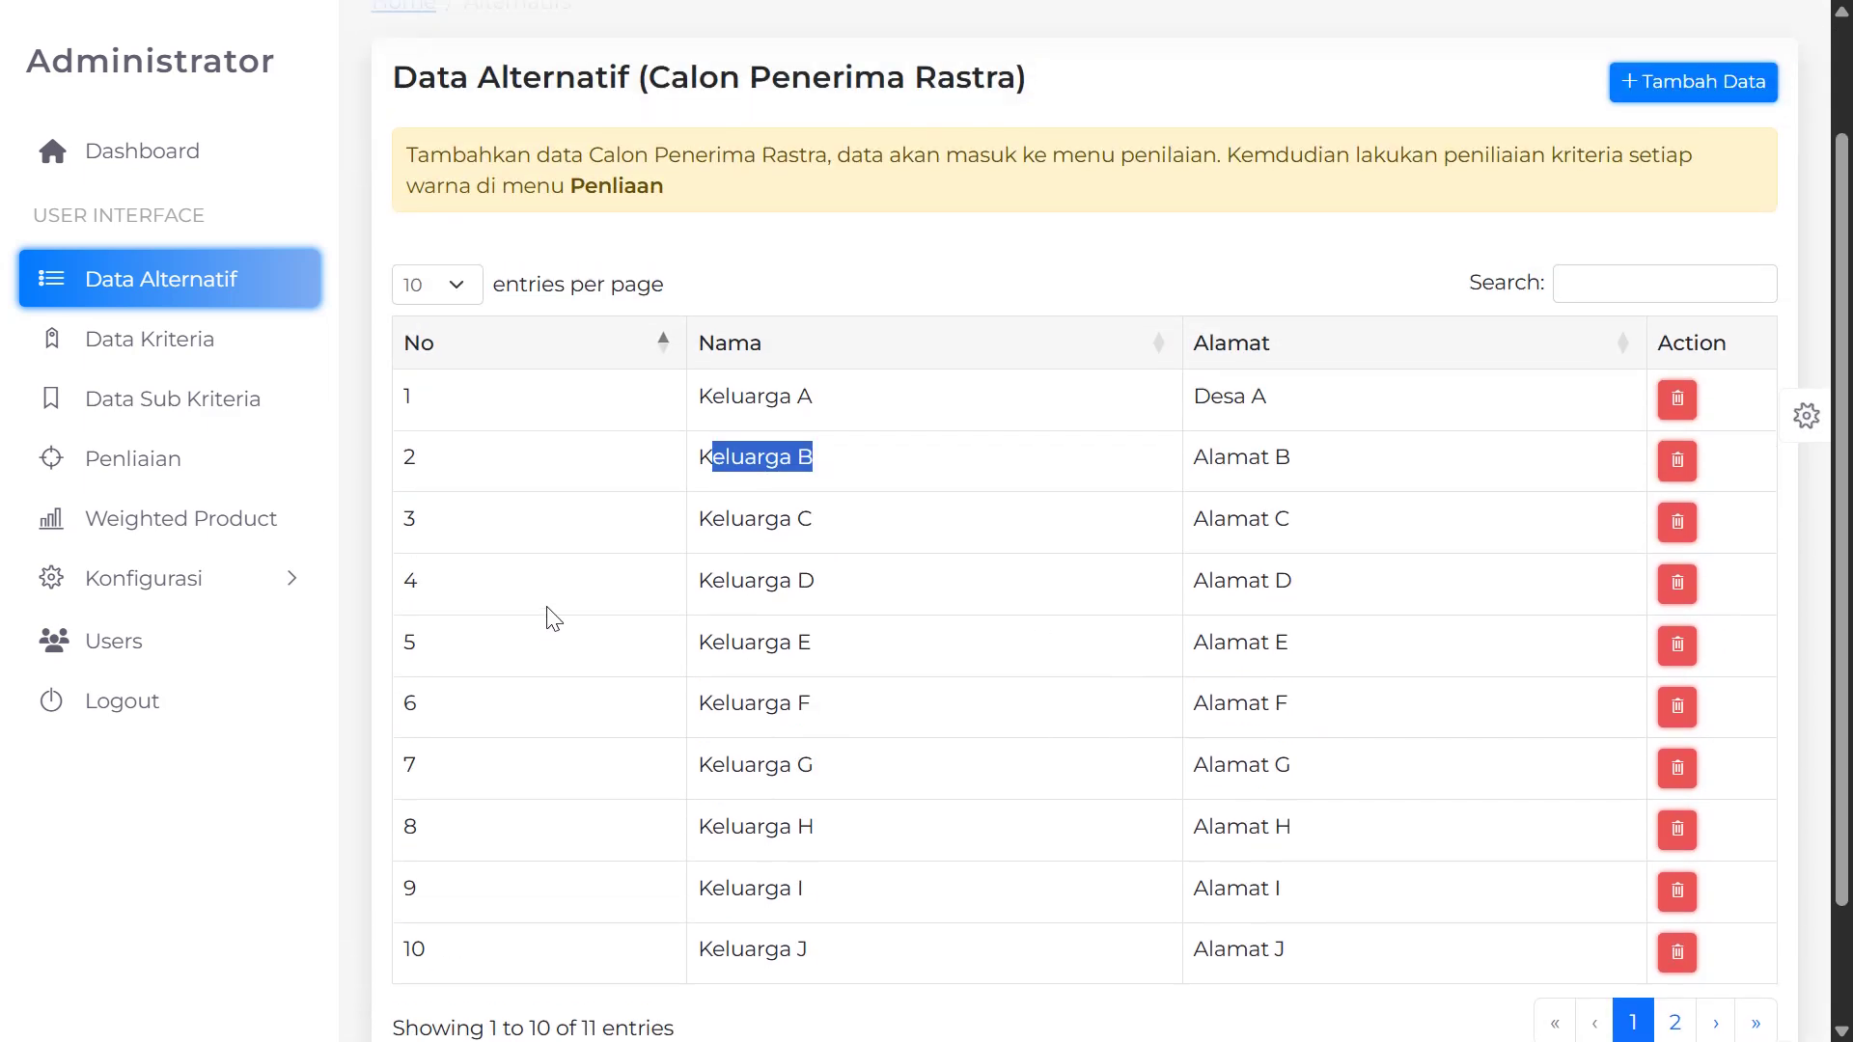
{"action": "scroll", "coordinate": [1327, 476], "scroll_direction": "down", "scroll_amount": 2}
{"action": "scroll", "coordinate": [773, 666], "scroll_direction": "up", "scroll_amount": 3}
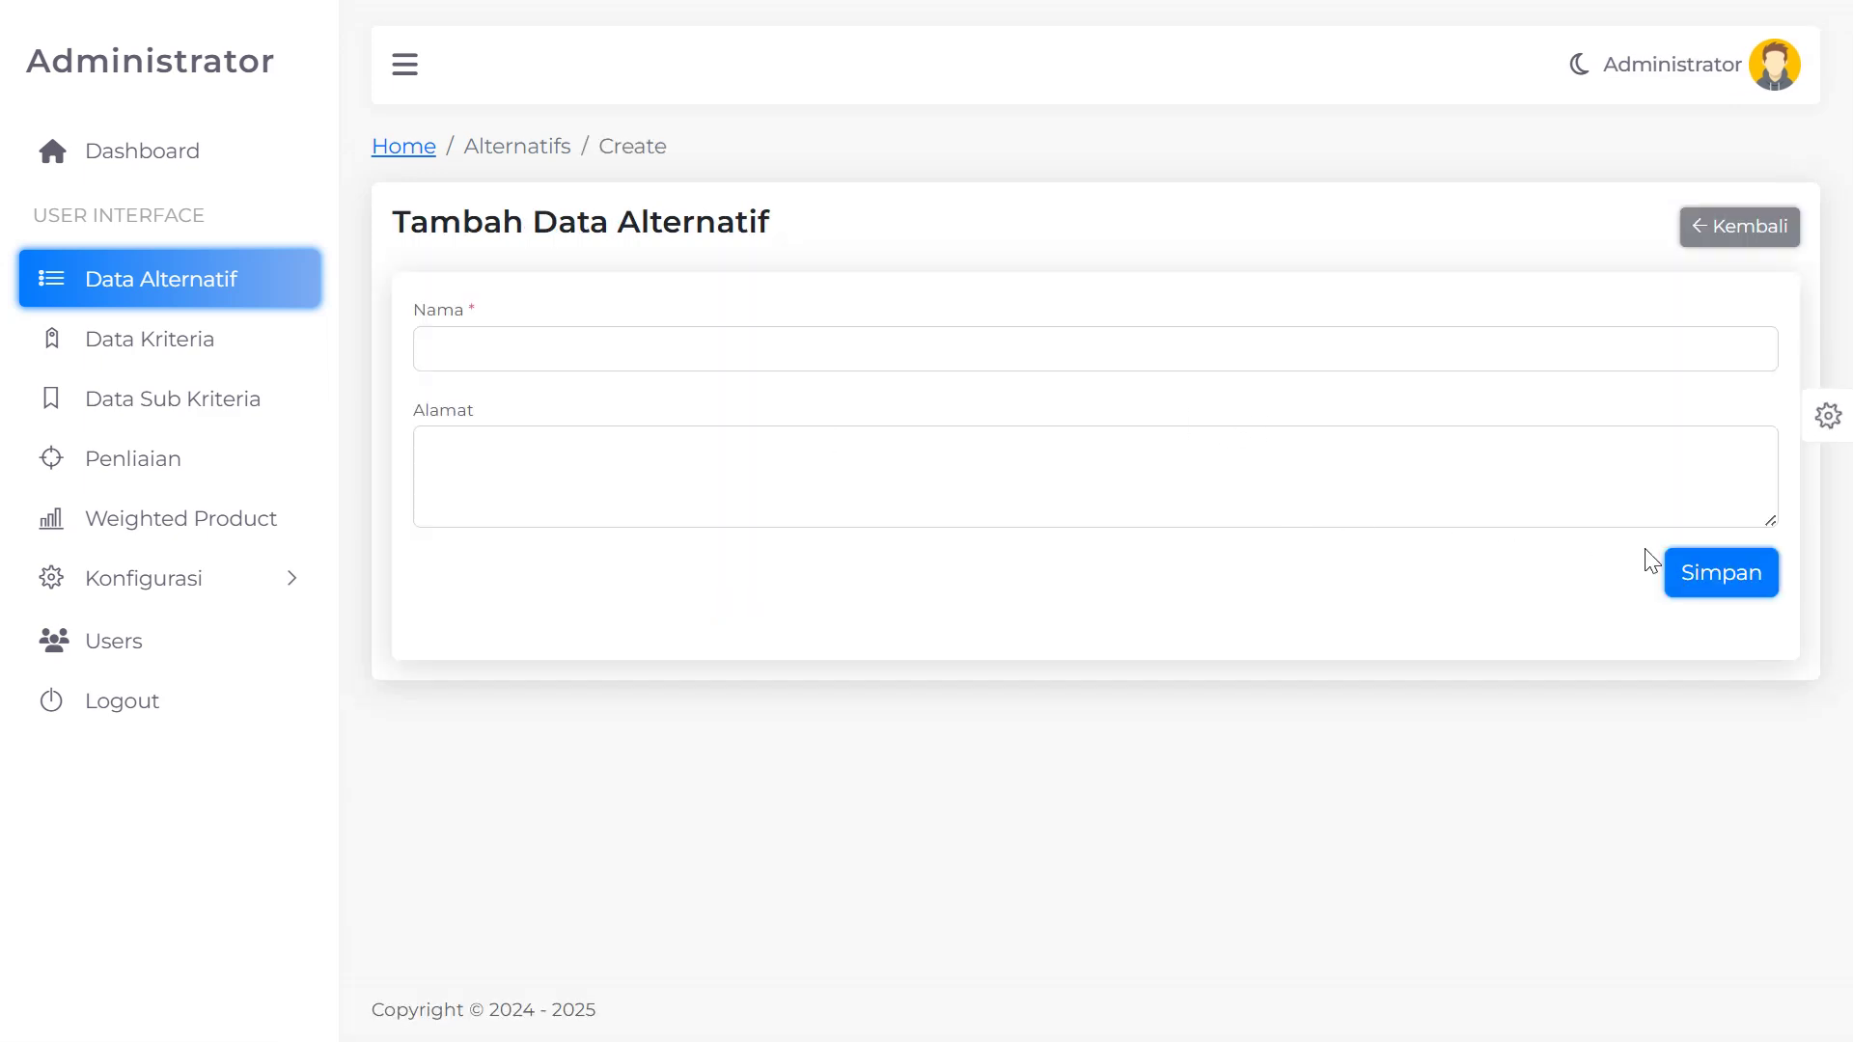
Leave the add-alternative form unsaved and review the 11-entry alternatives list again
{"action": "left_click", "coordinate": [1720, 230]}
{"action": "scroll", "coordinate": [557, 498], "scroll_direction": "down", "scroll_amount": 3}
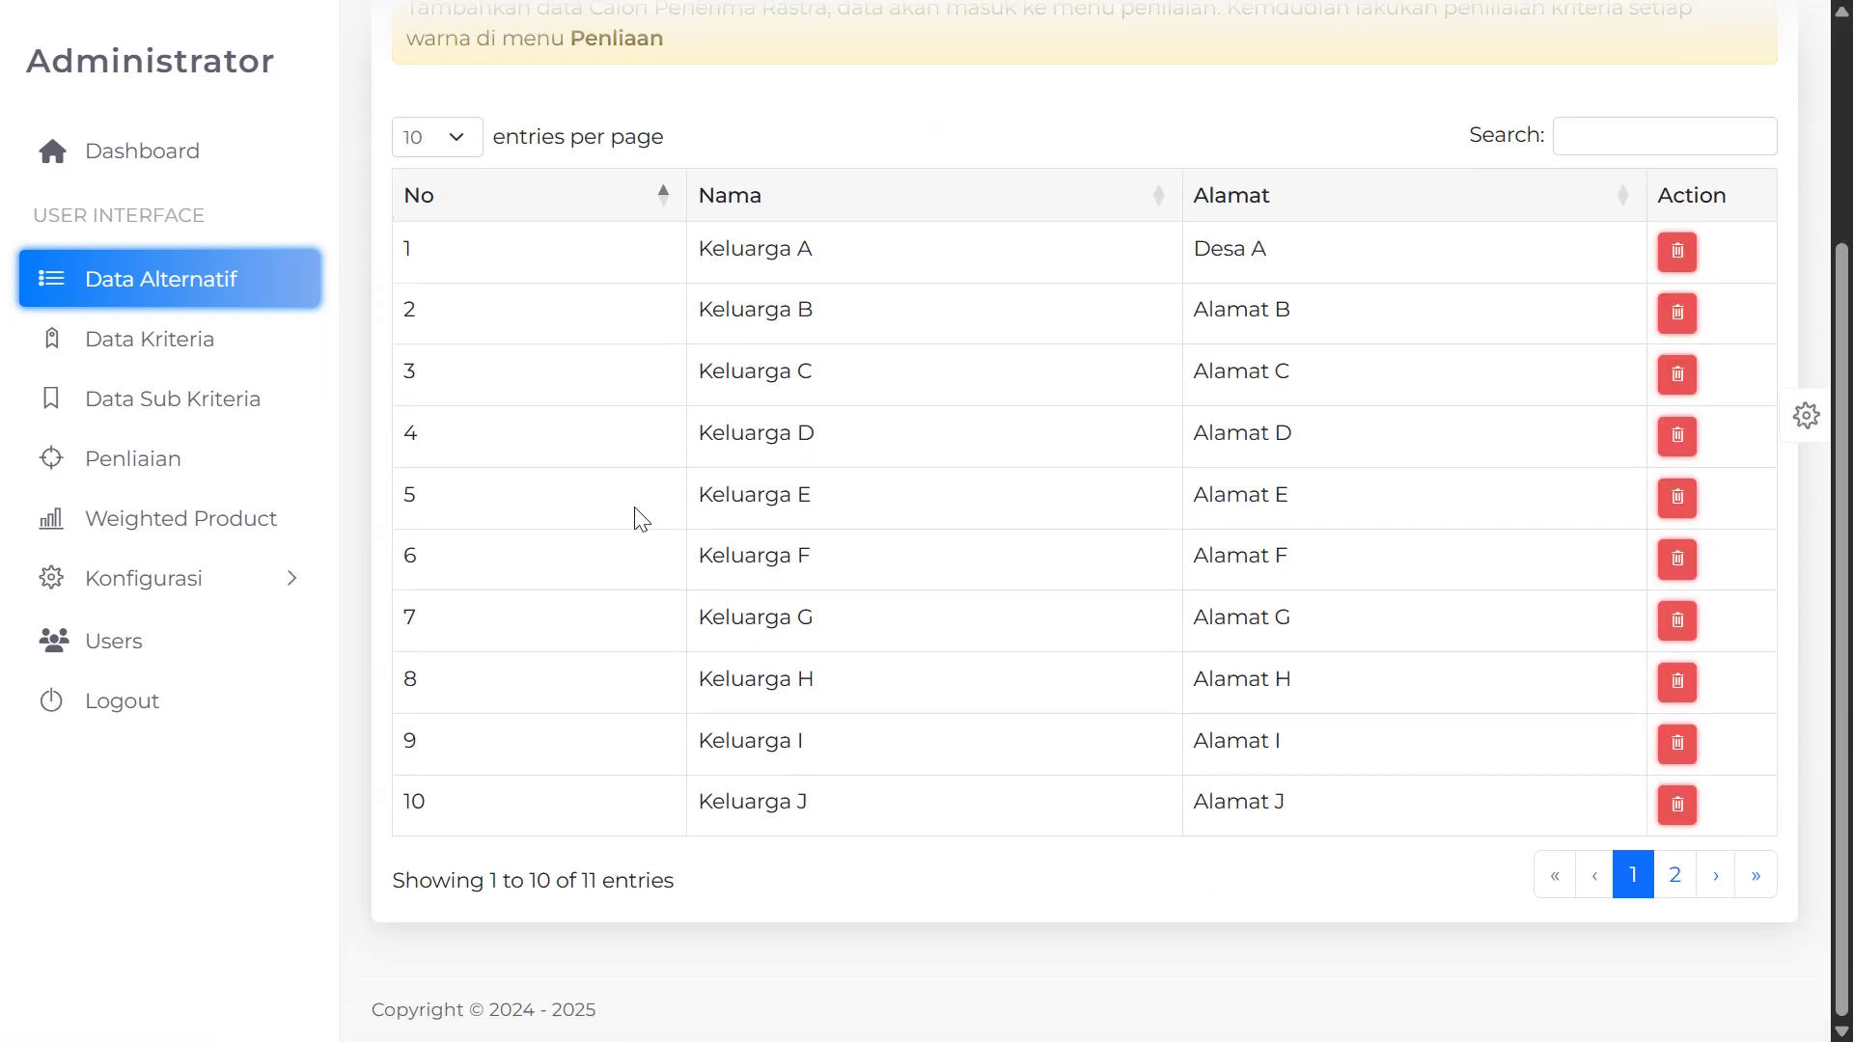
{"action": "scroll", "coordinate": [972, 557], "scroll_direction": "up", "scroll_amount": 3}
{"action": "scroll", "coordinate": [1033, 570], "scroll_direction": "down", "scroll_amount": 2}
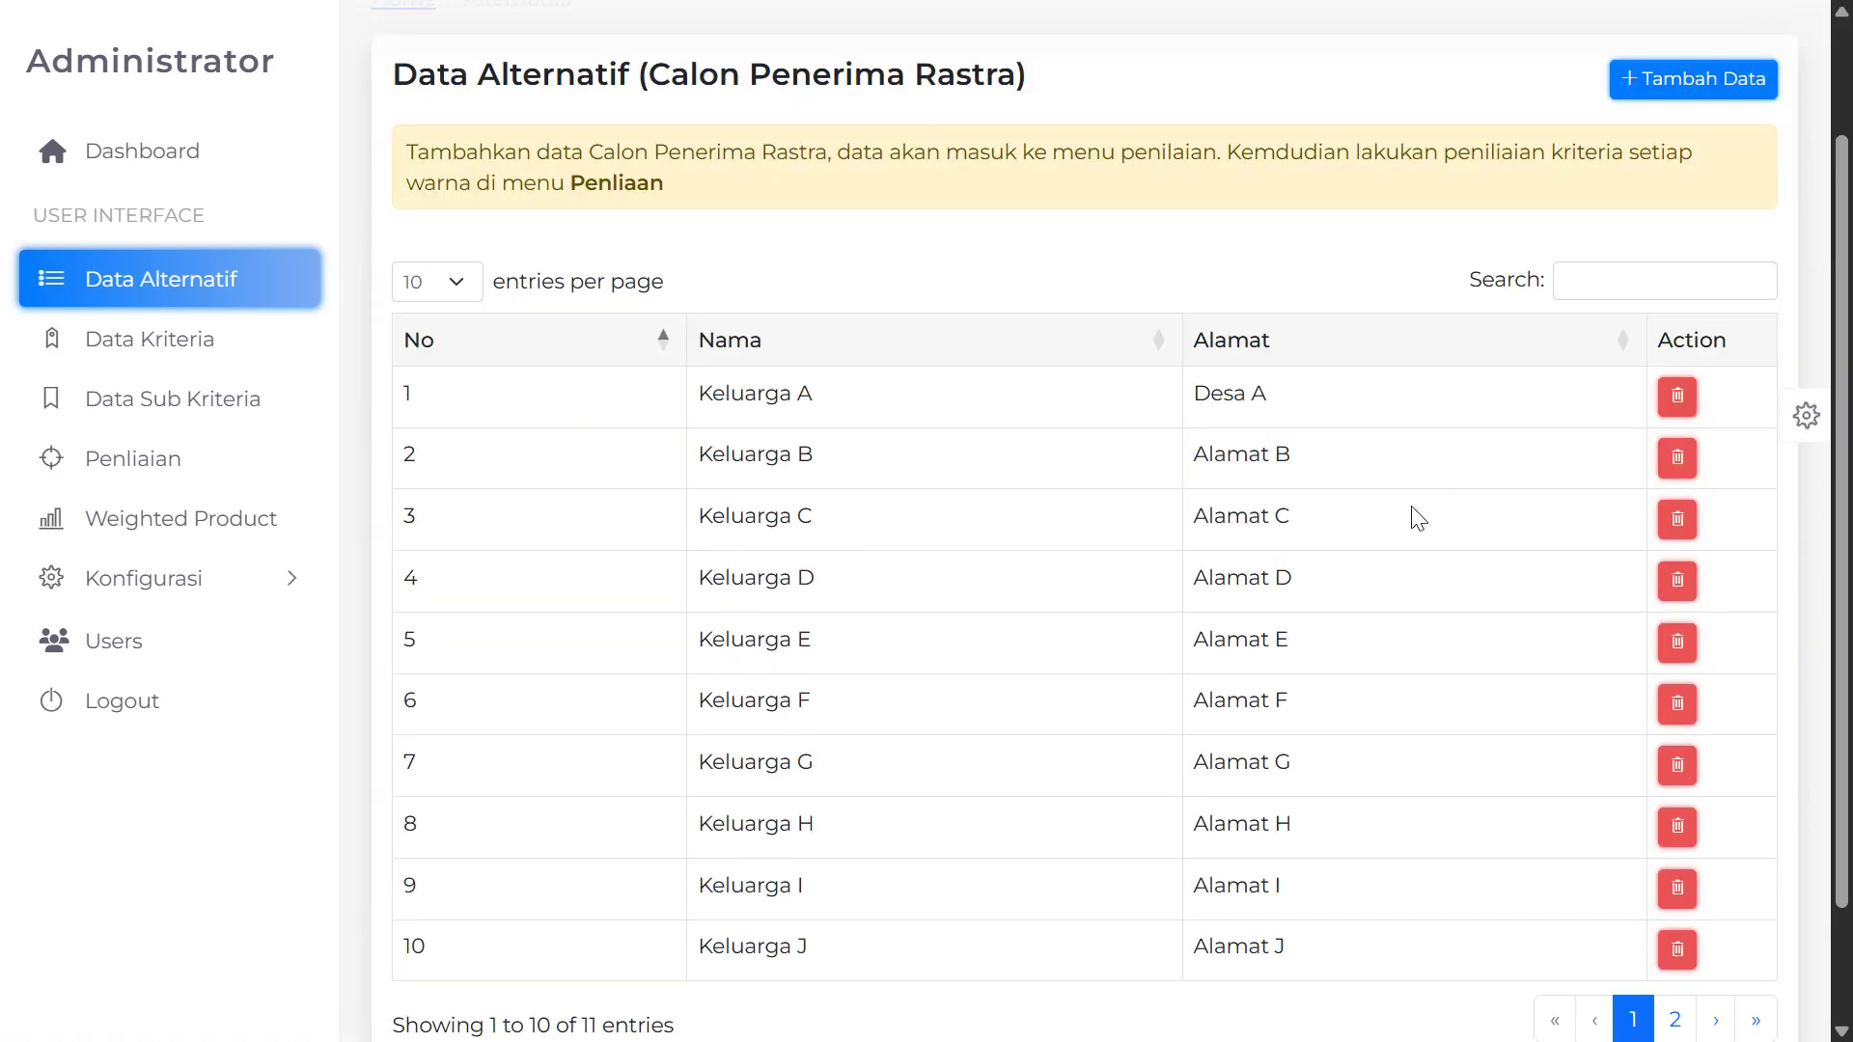
{"action": "scroll", "coordinate": [792, 538], "scroll_direction": "up", "scroll_amount": 2}
{"action": "scroll", "coordinate": [1083, 521], "scroll_direction": "down", "scroll_amount": 2}
{"action": "scroll", "coordinate": [1117, 496], "scroll_direction": "up", "scroll_amount": 2}
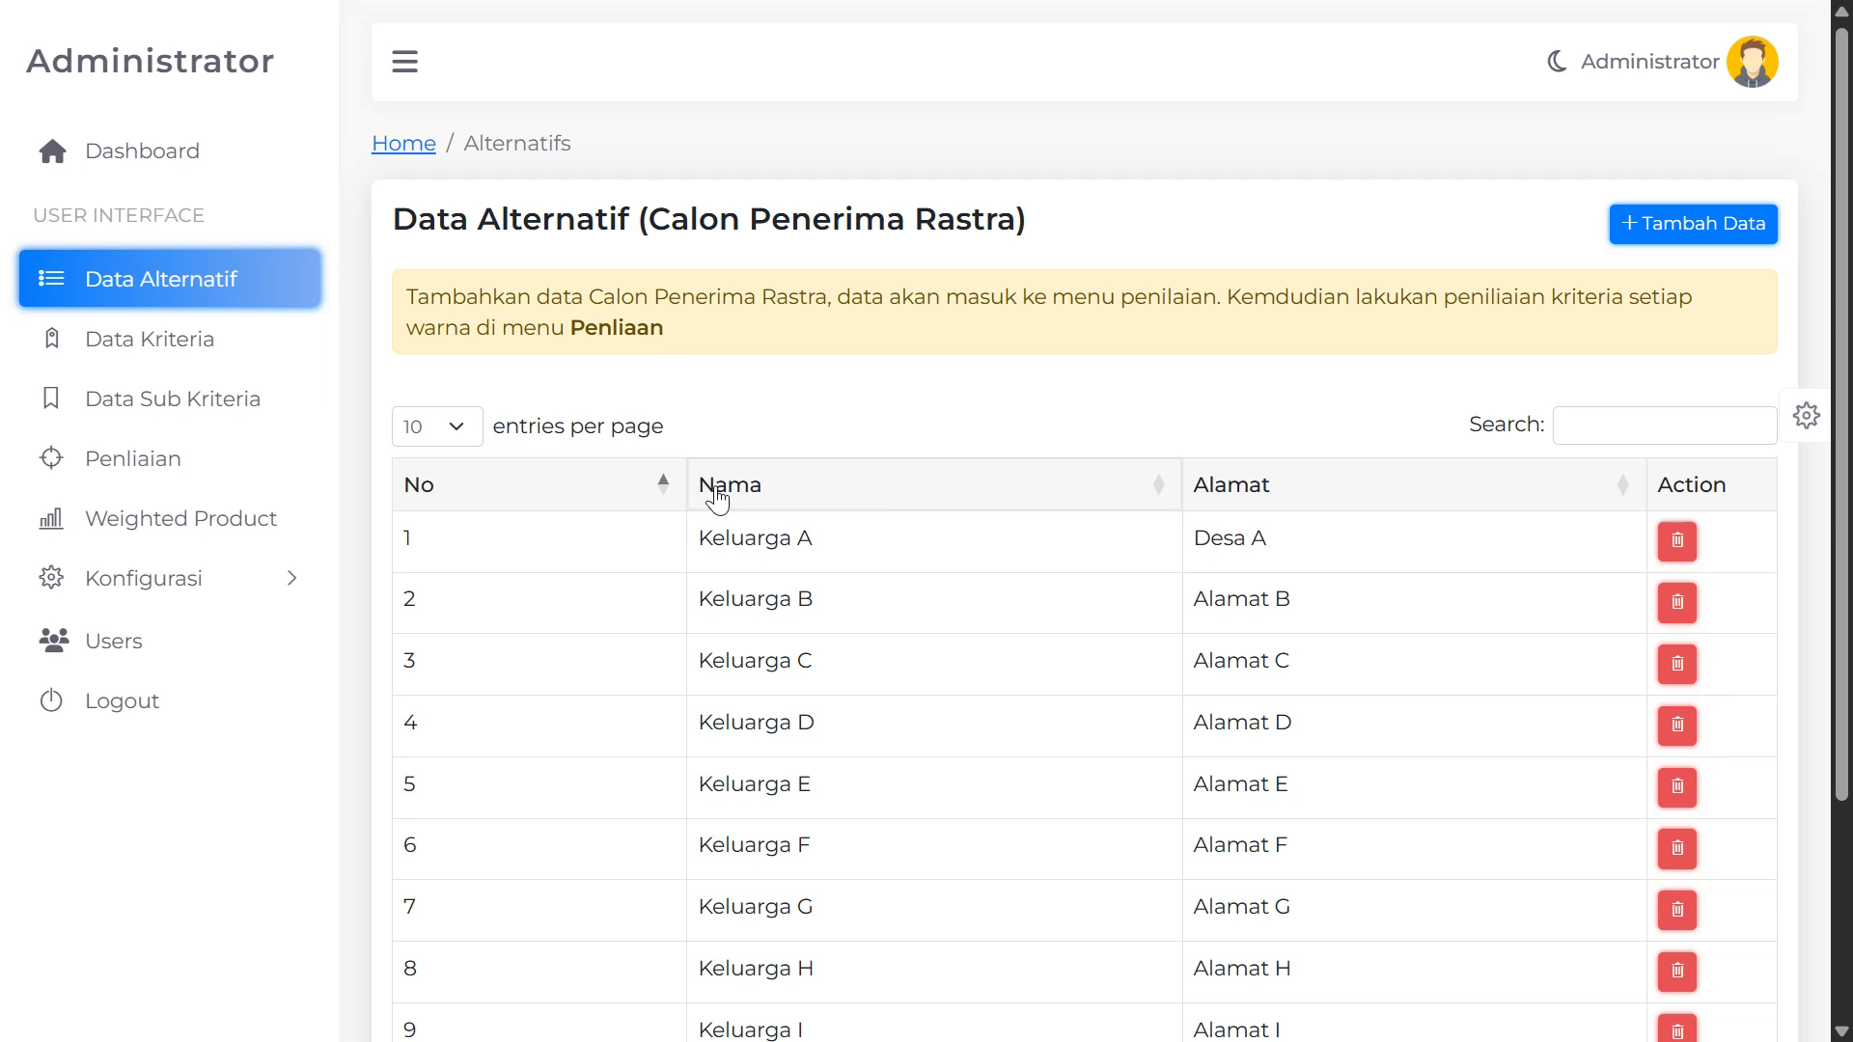
Open Data Kriteria and point out the five criterion names, Jumlah Penghasilan through Kondisi Rumah
{"action": "left_click", "coordinate": [277, 348]}
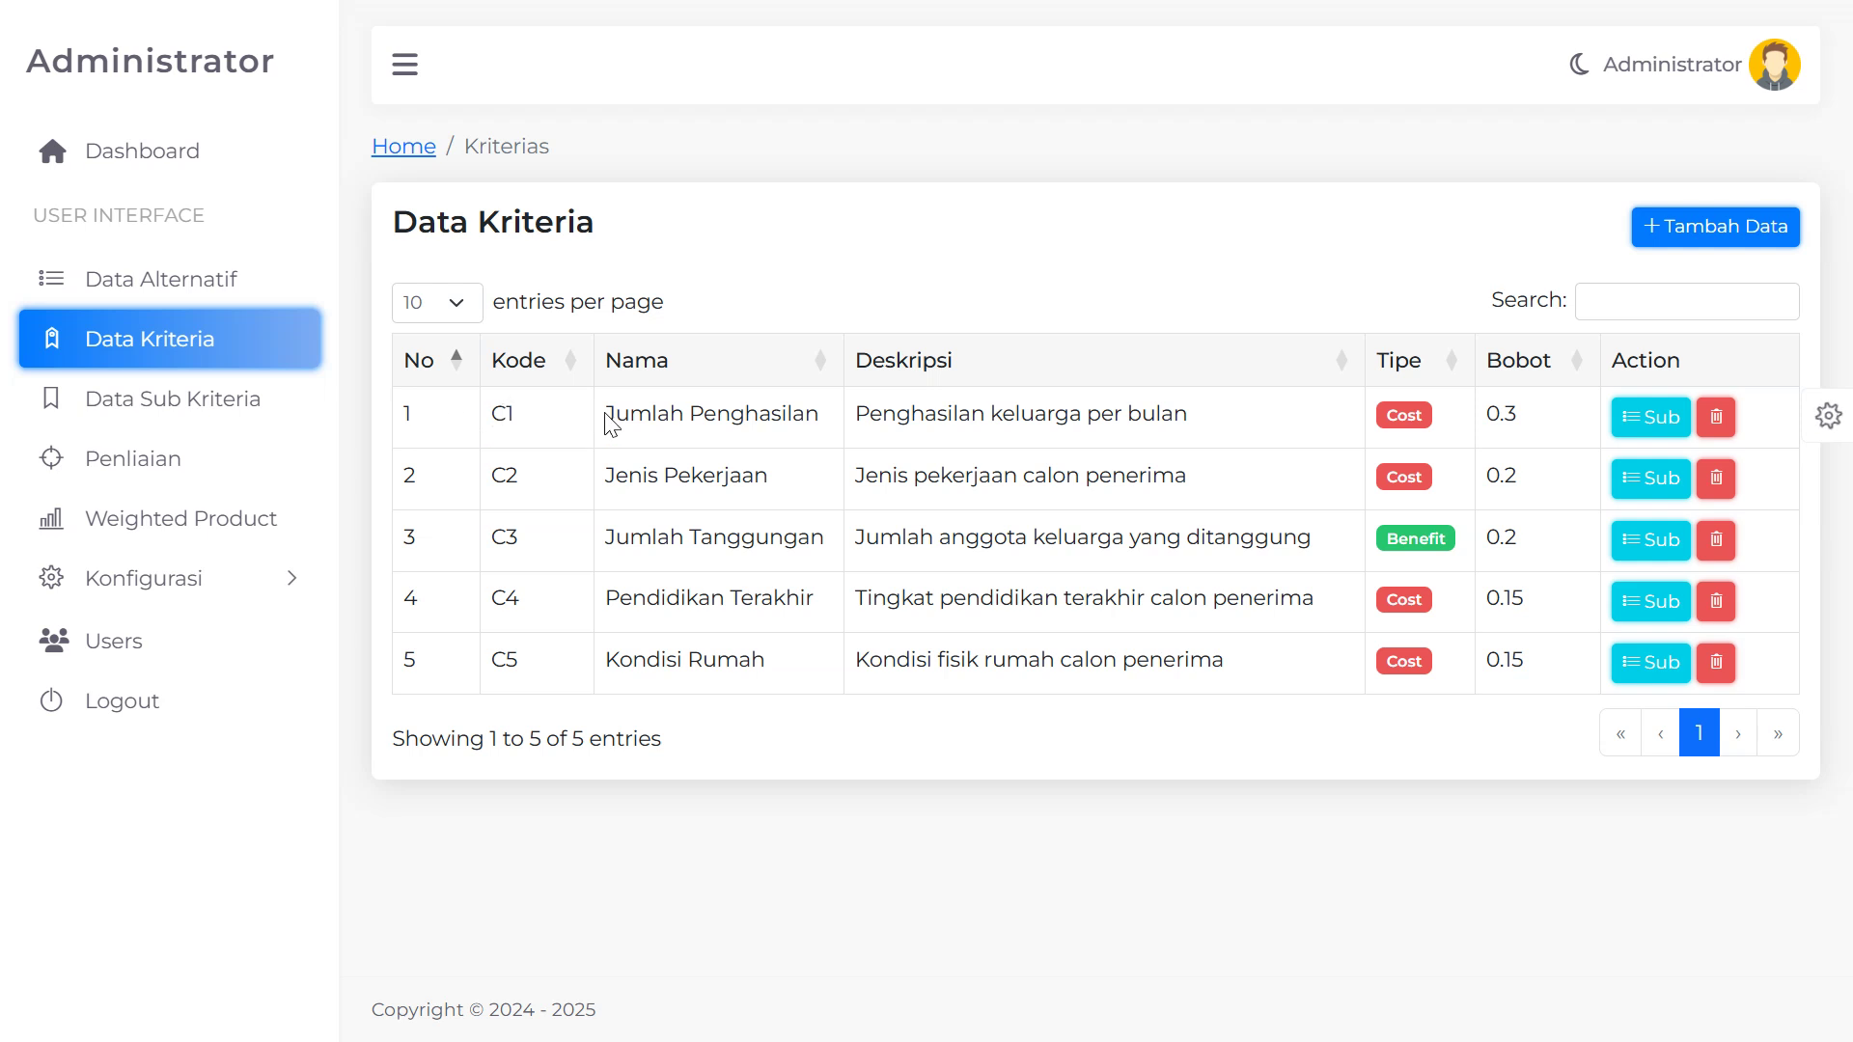
{"action": "left_click_drag", "start_coordinate": [612, 415], "coordinate": [802, 406]}
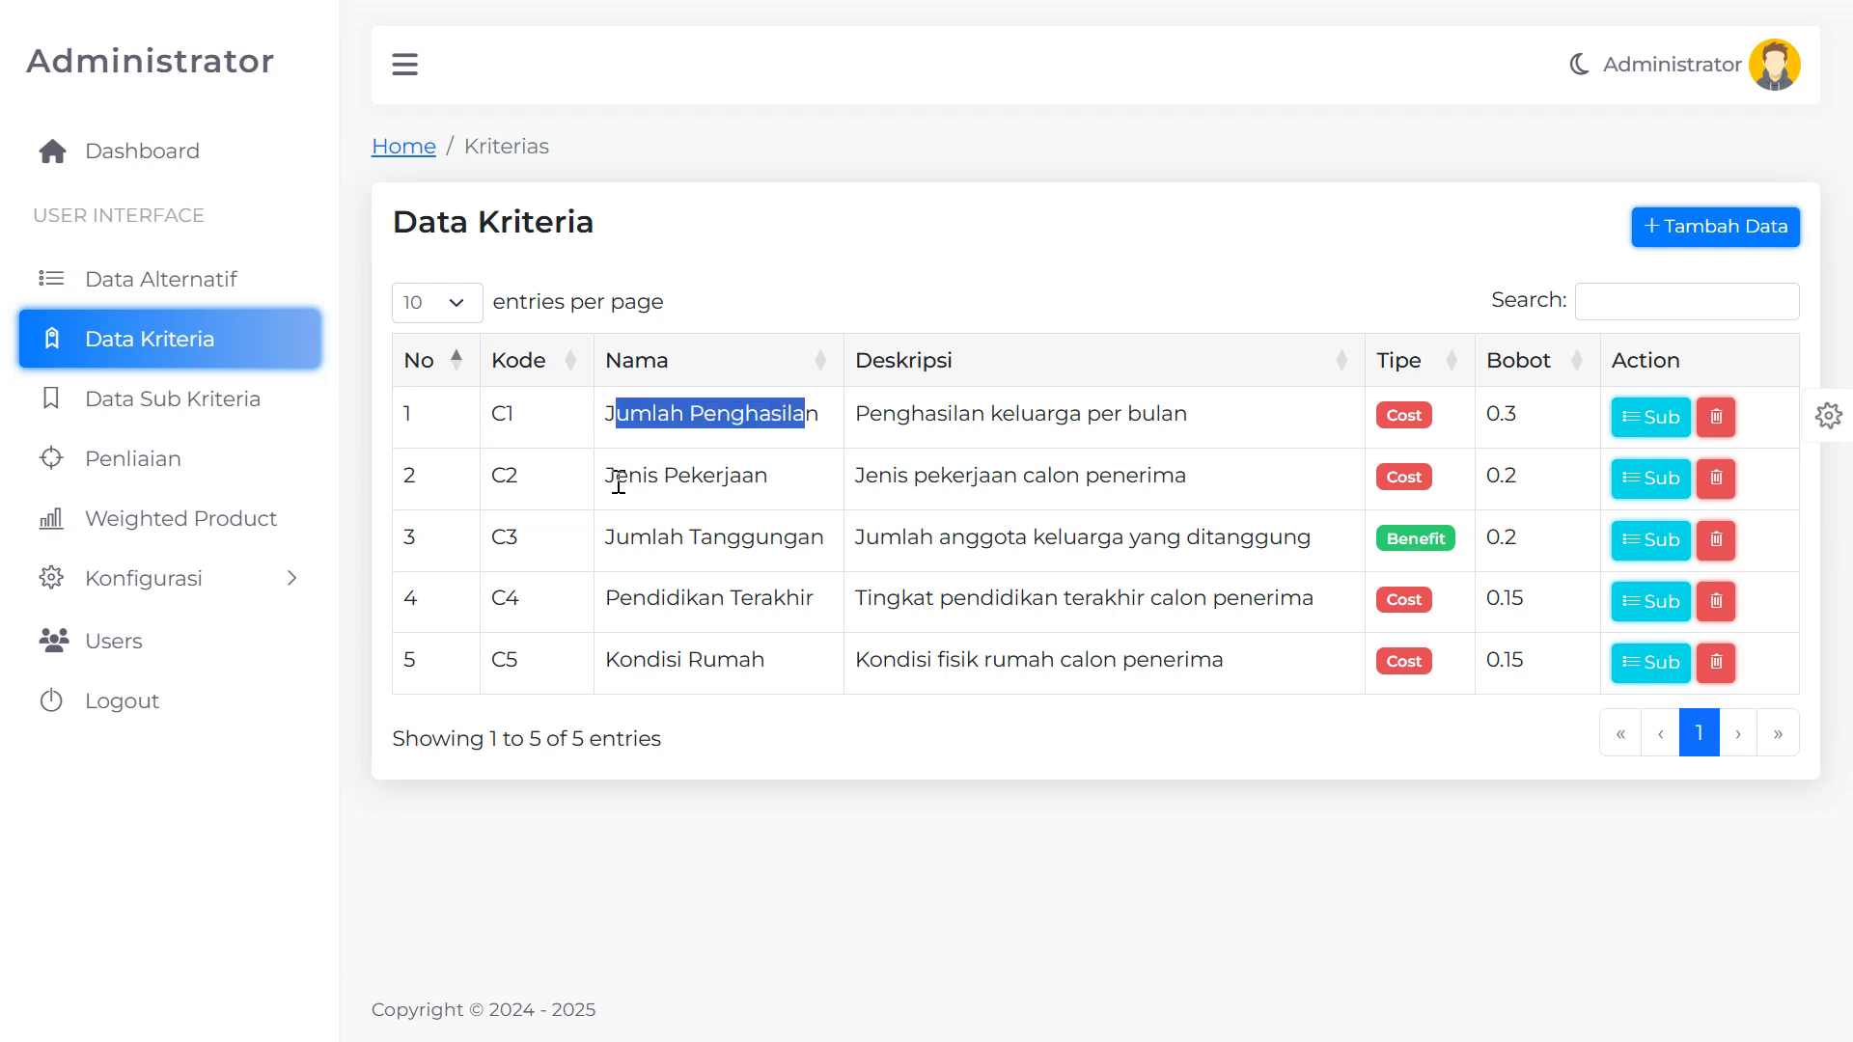
{"action": "left_click_drag", "start_coordinate": [615, 477], "coordinate": [784, 530]}
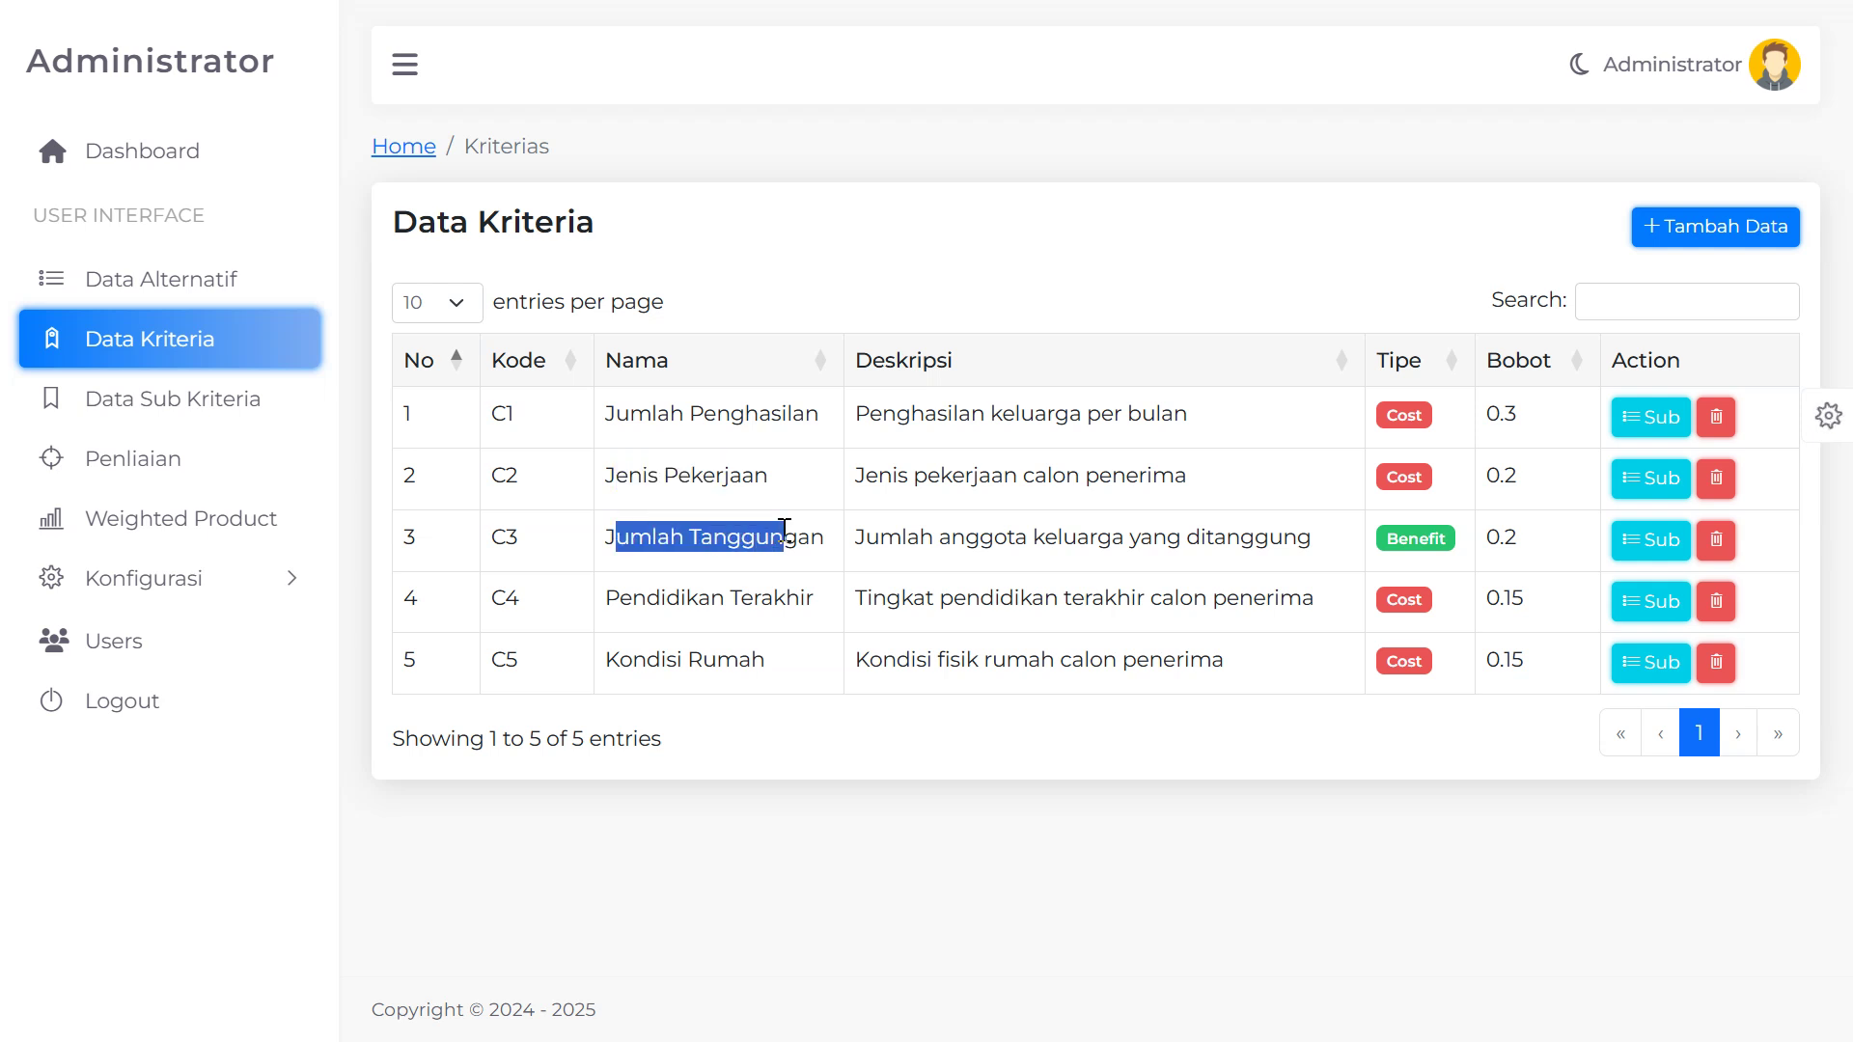
{"action": "left_click_drag", "start_coordinate": [700, 628], "coordinate": [799, 608]}
{"action": "left_click_drag", "start_coordinate": [619, 668], "coordinate": [745, 665]}
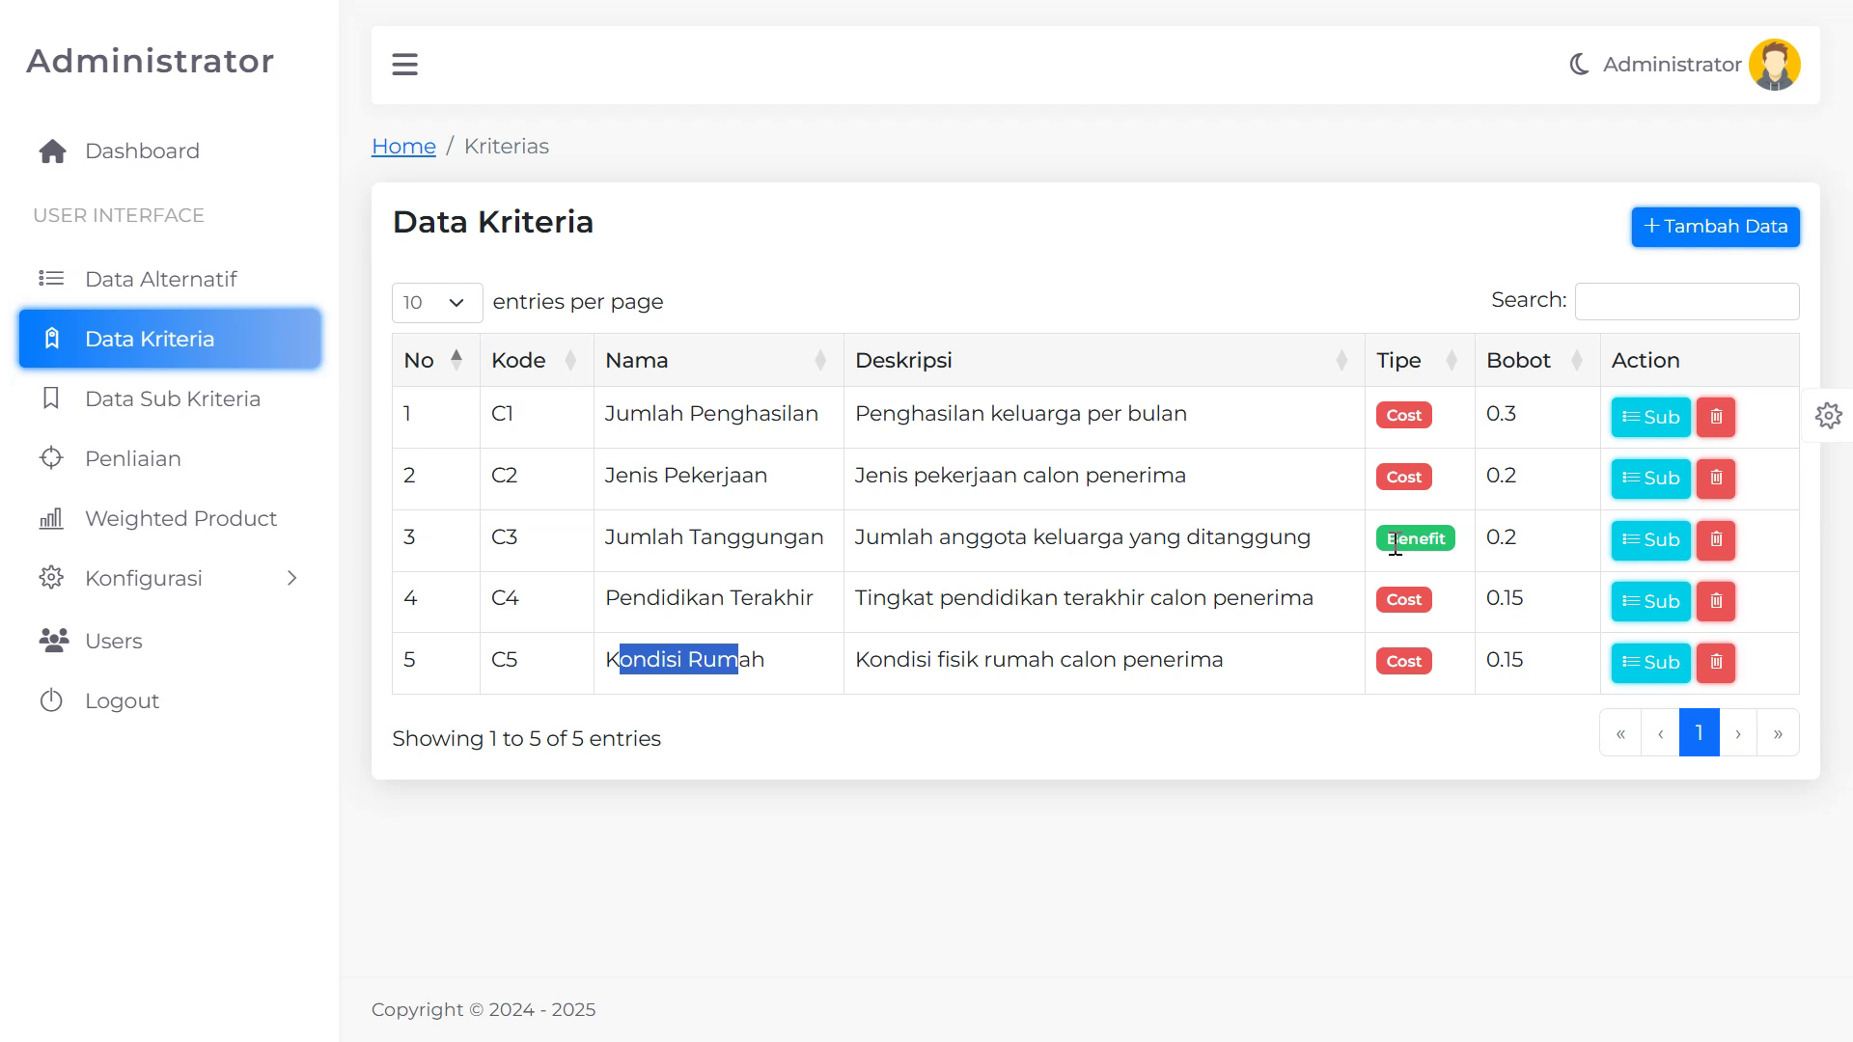
Explain C1's Cost and C3's Benefit types, then open Jumlah Penghasilan (C1) sub-criteria
{"action": "left_click_drag", "start_coordinate": [1395, 546], "coordinate": [1441, 544]}
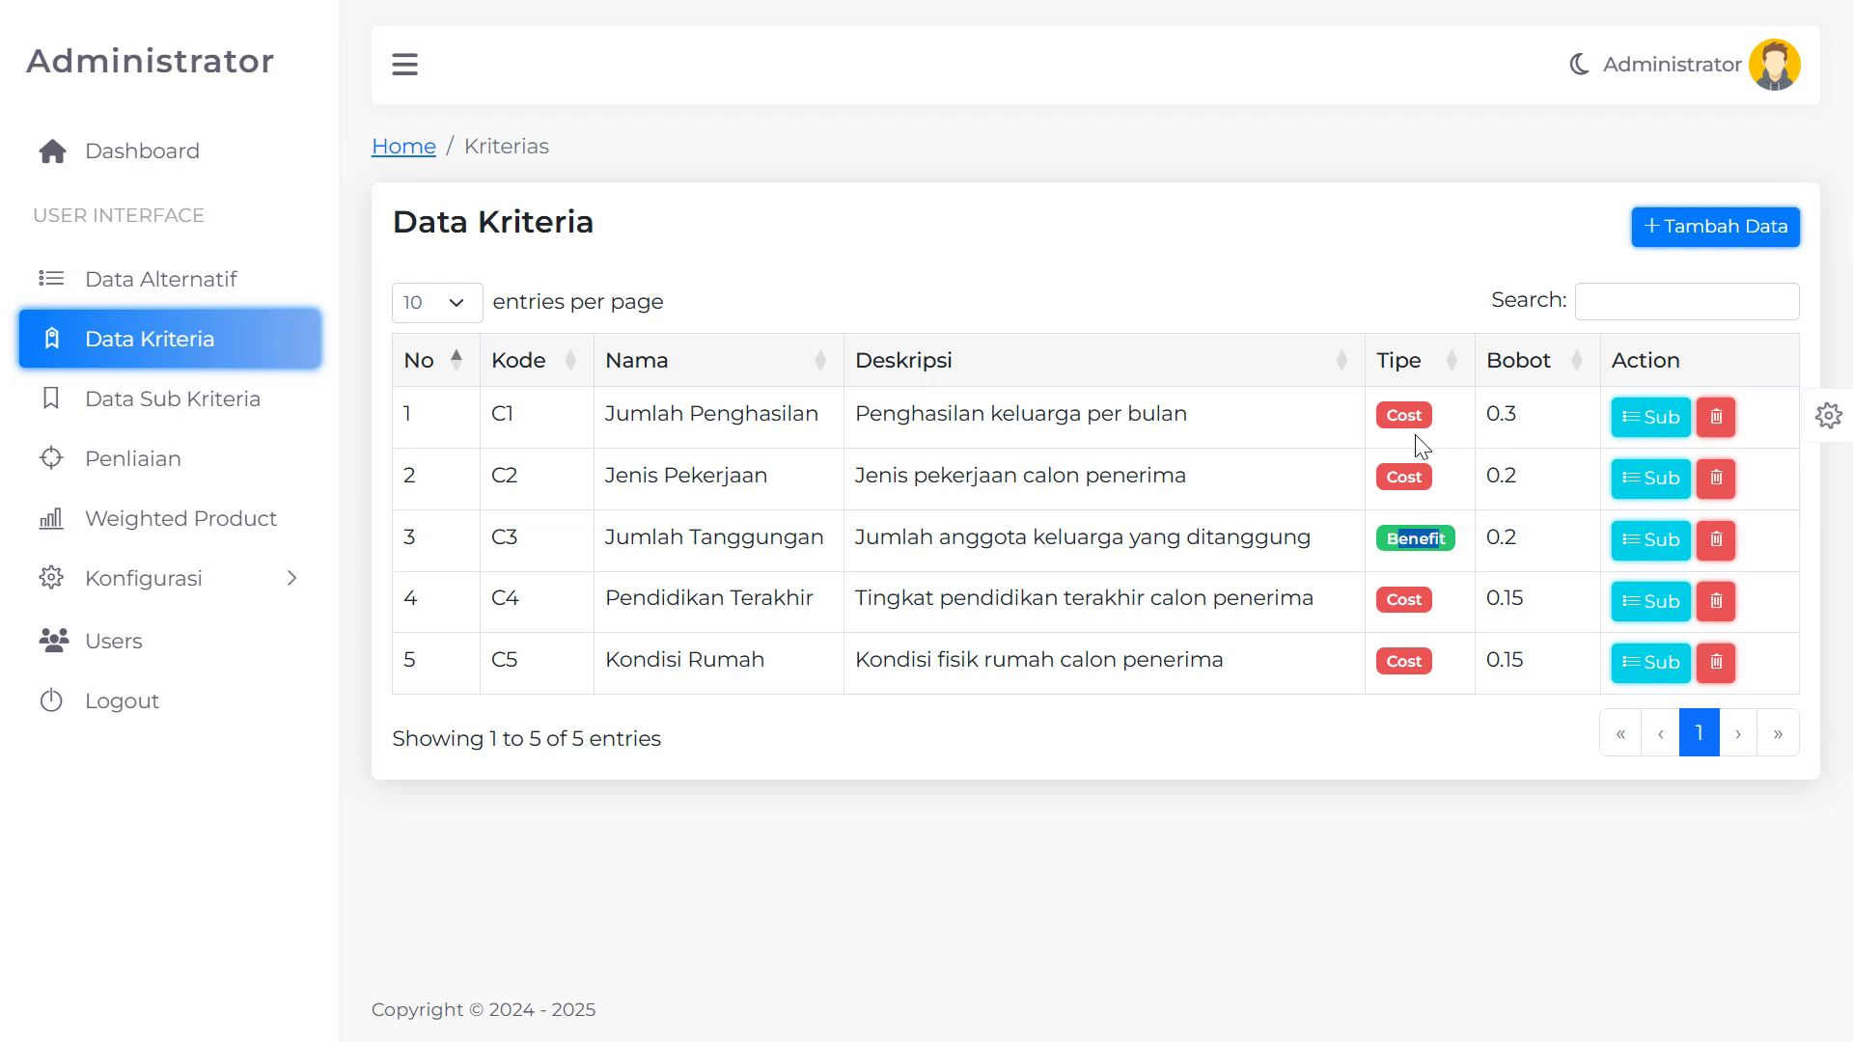
{"action": "left_click_drag", "start_coordinate": [1387, 417], "coordinate": [1418, 421]}
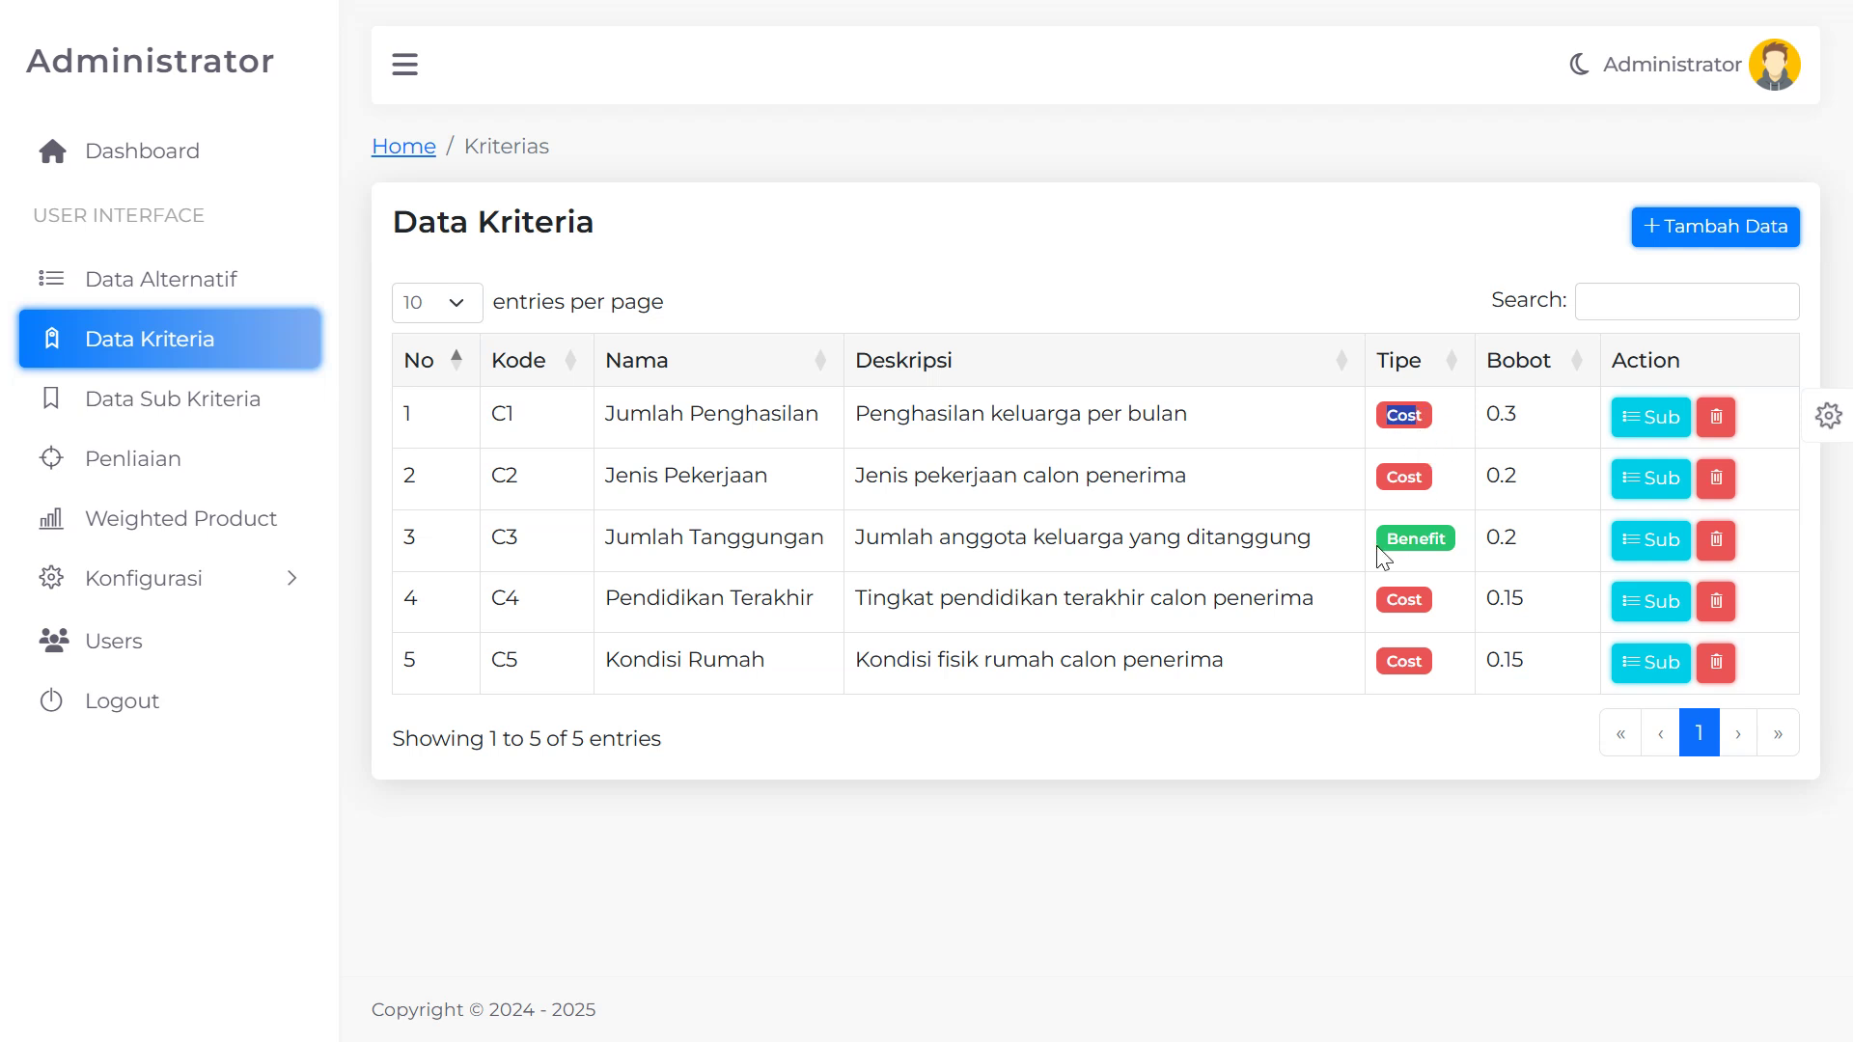
{"action": "left_click_drag", "start_coordinate": [1383, 558], "coordinate": [1452, 548]}
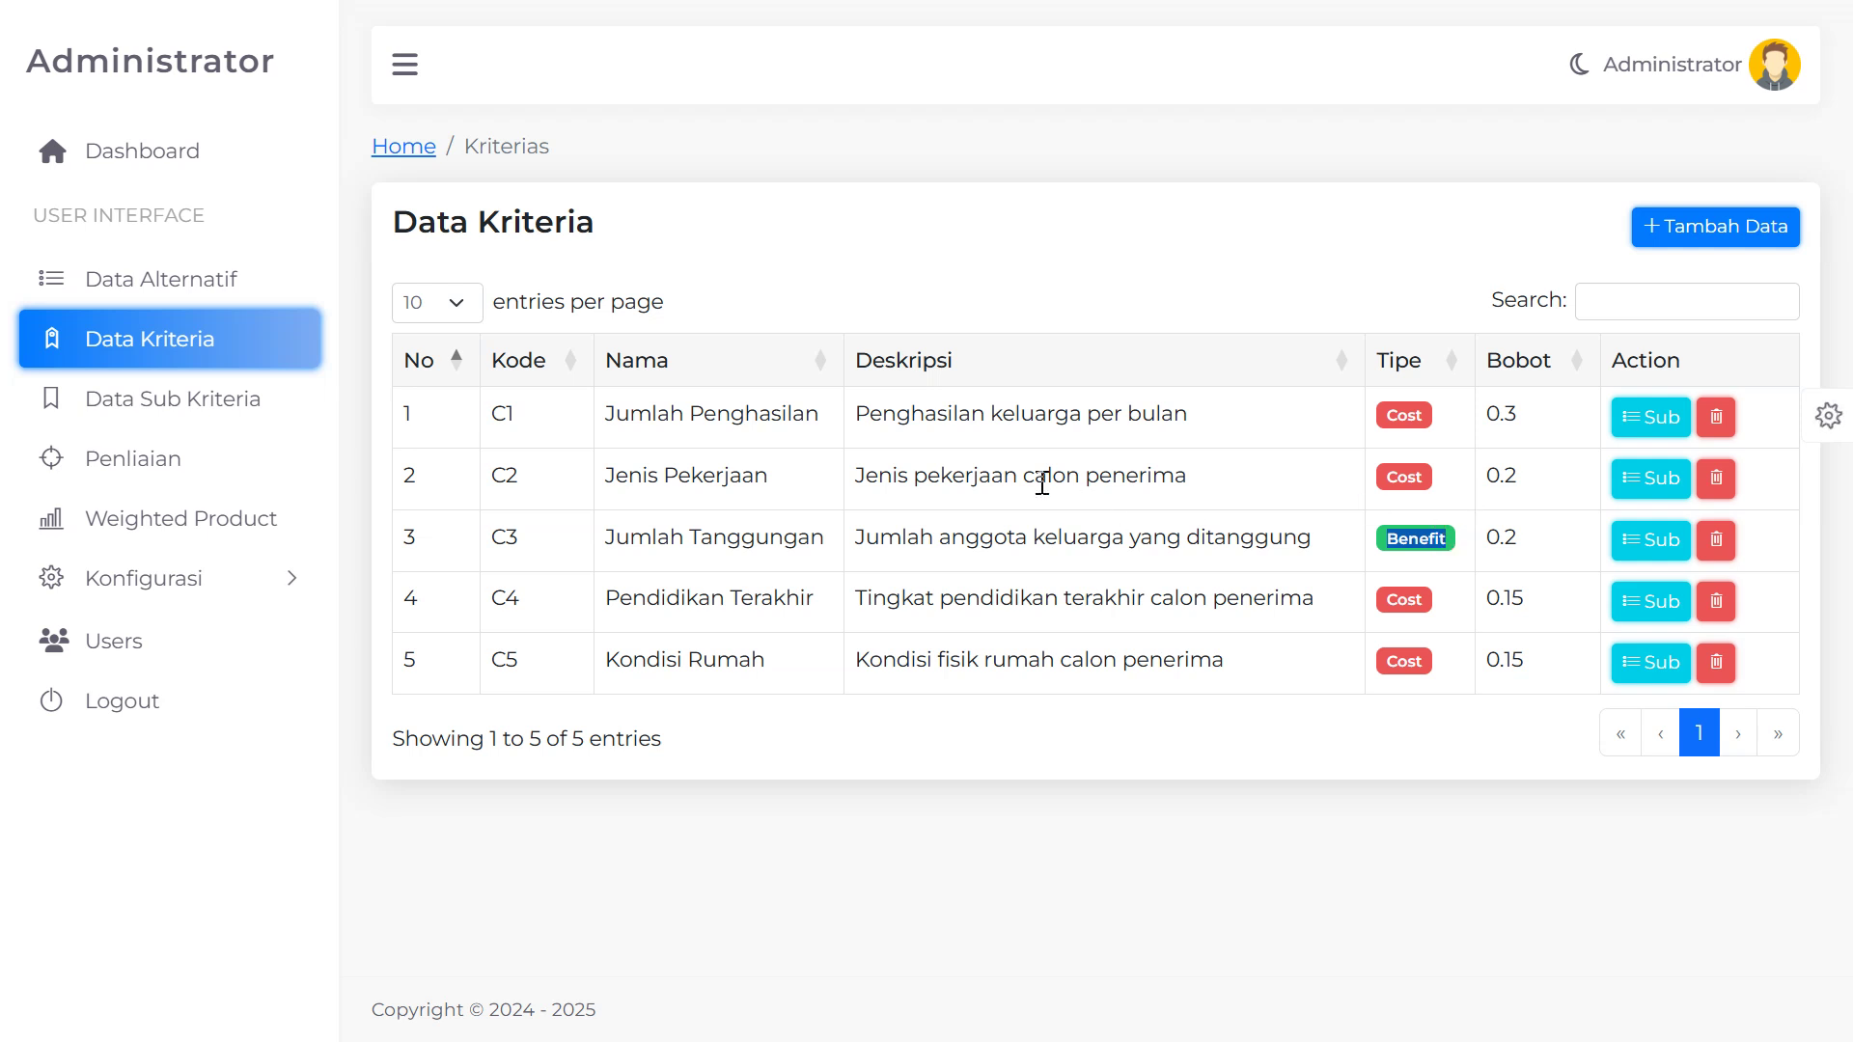
{"action": "left_click_drag", "start_coordinate": [608, 418], "coordinate": [800, 417]}
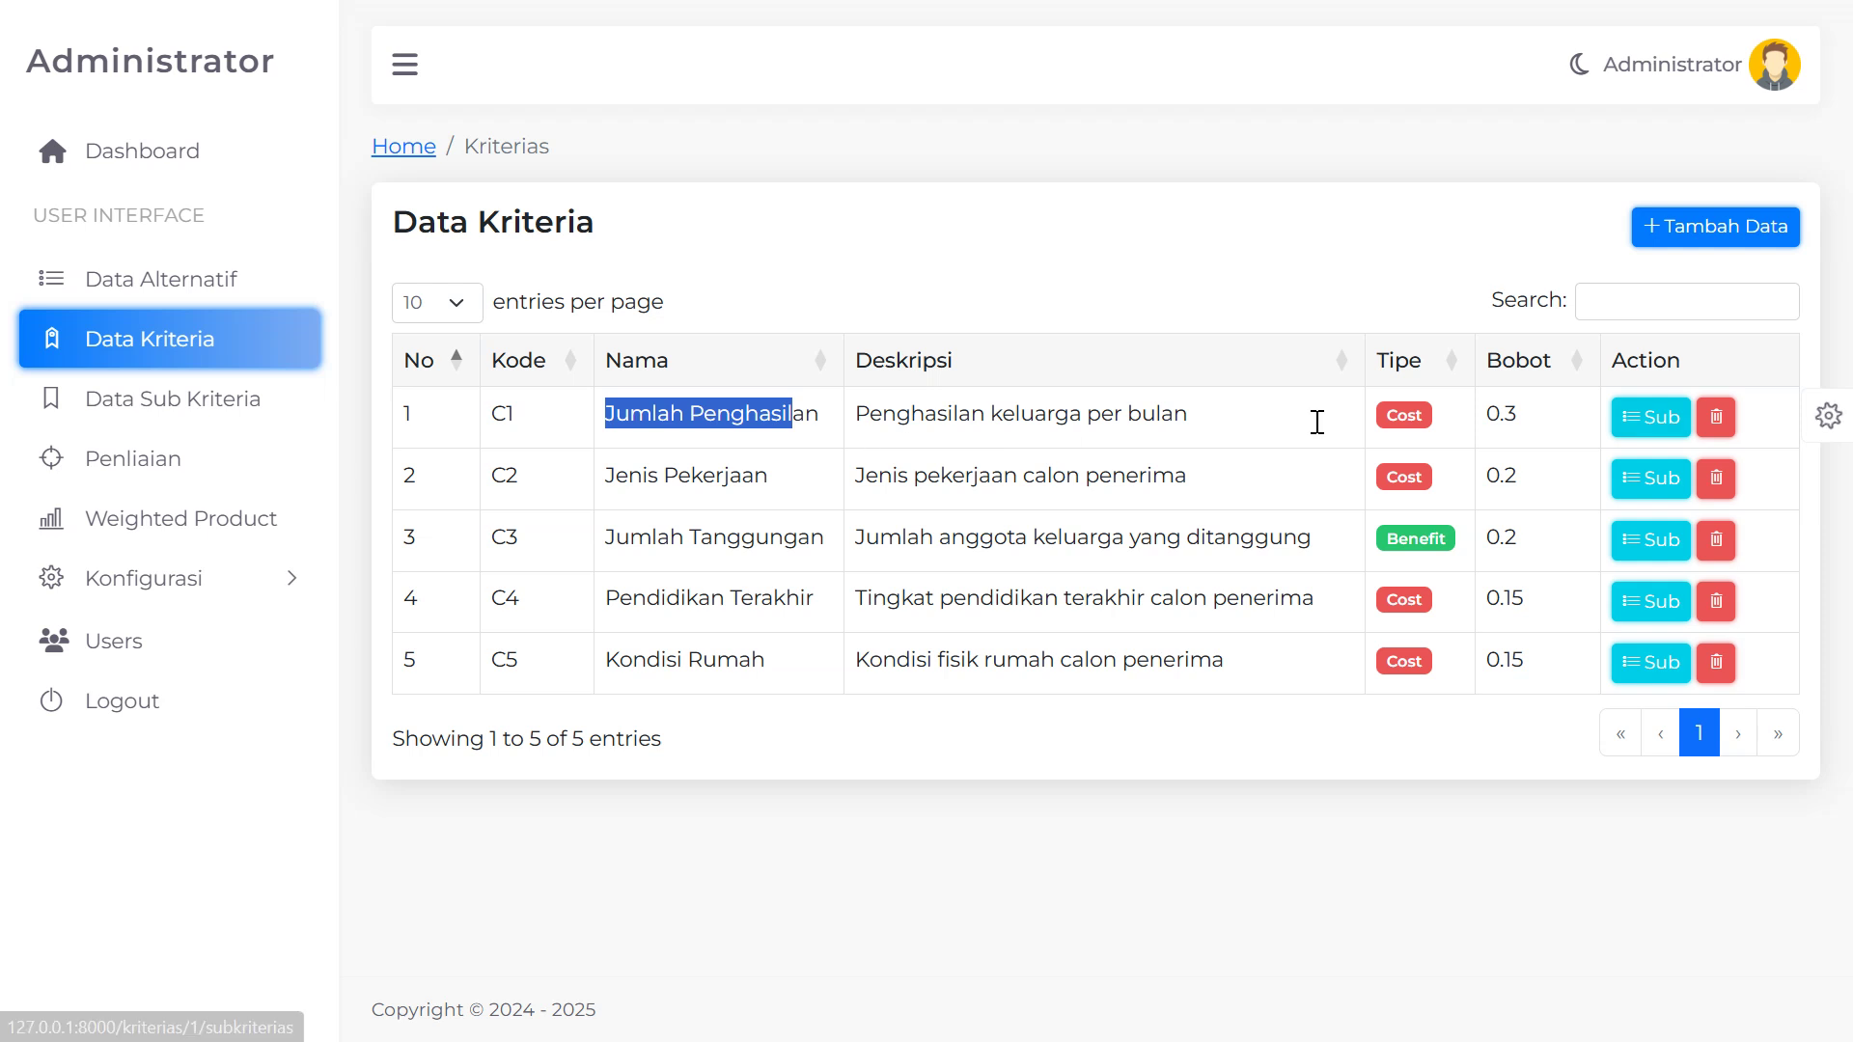
{"action": "left_click", "coordinate": [754, 415]}
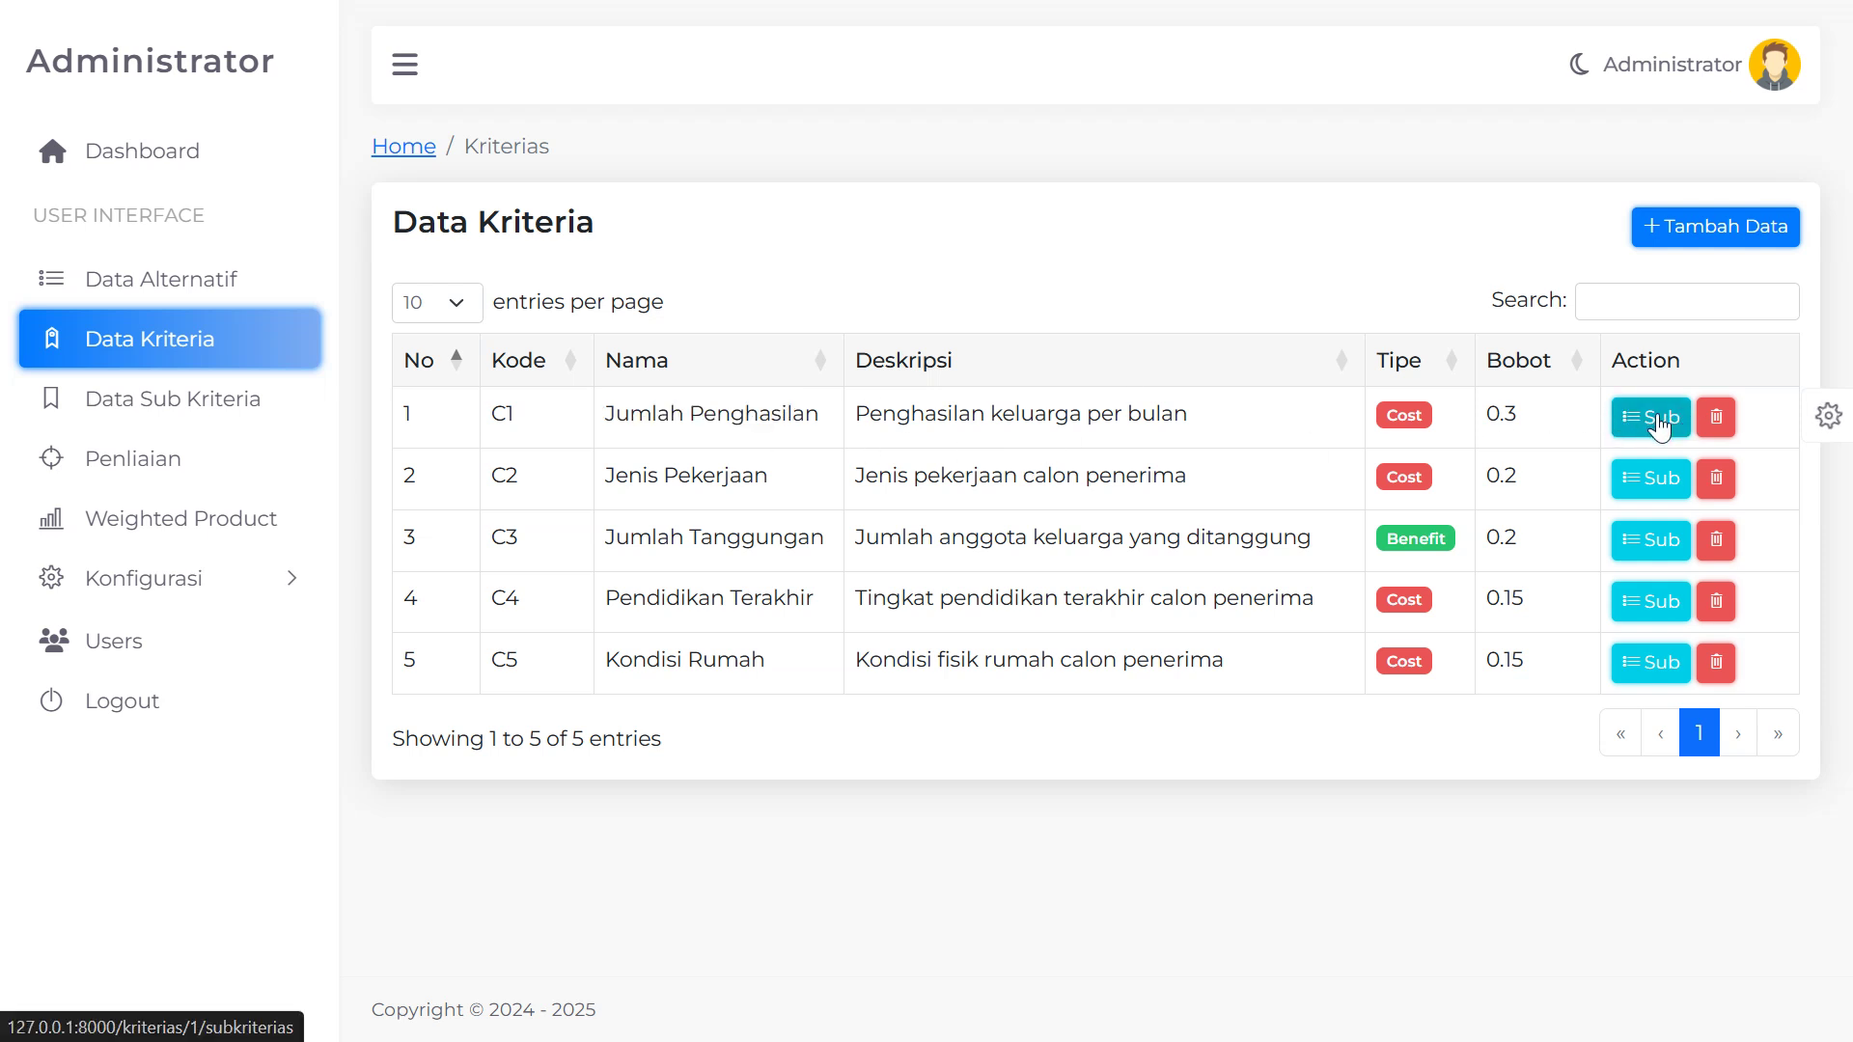
{"action": "left_click_drag", "start_coordinate": [600, 417], "coordinate": [805, 417]}
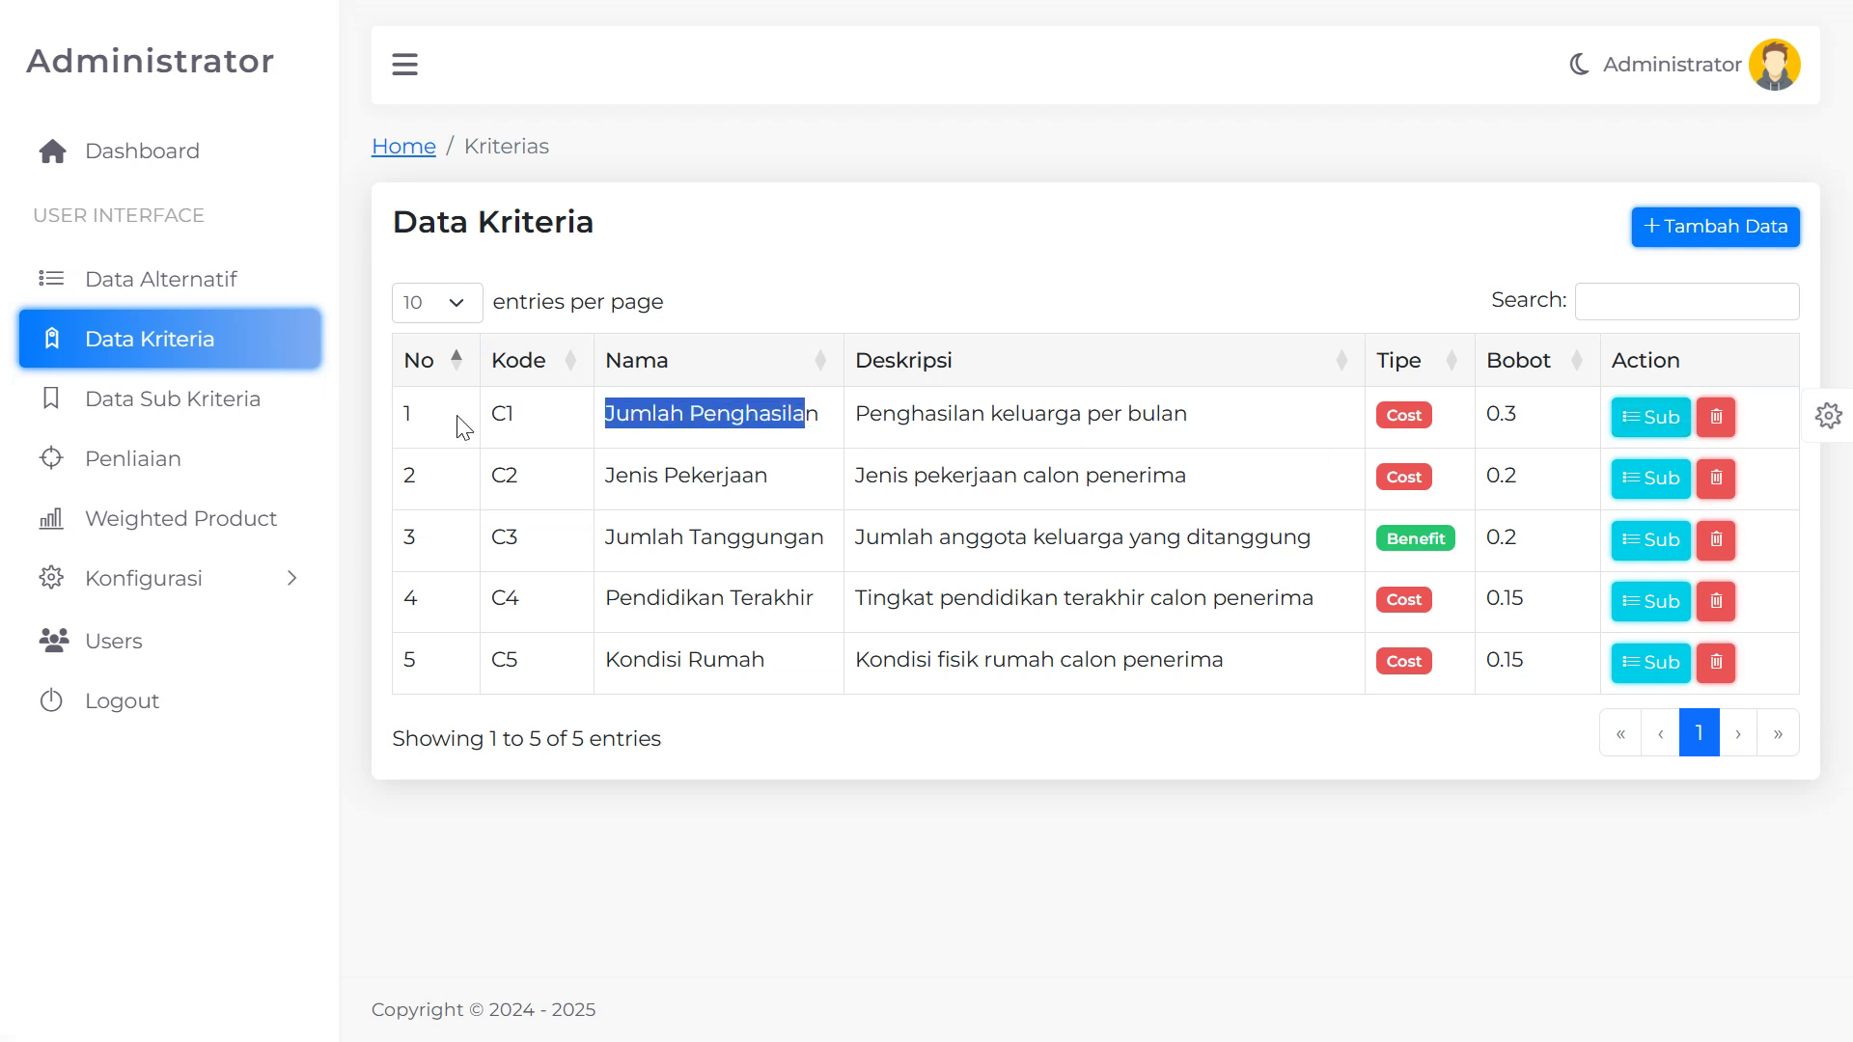
{"action": "left_click", "coordinate": [1651, 431]}
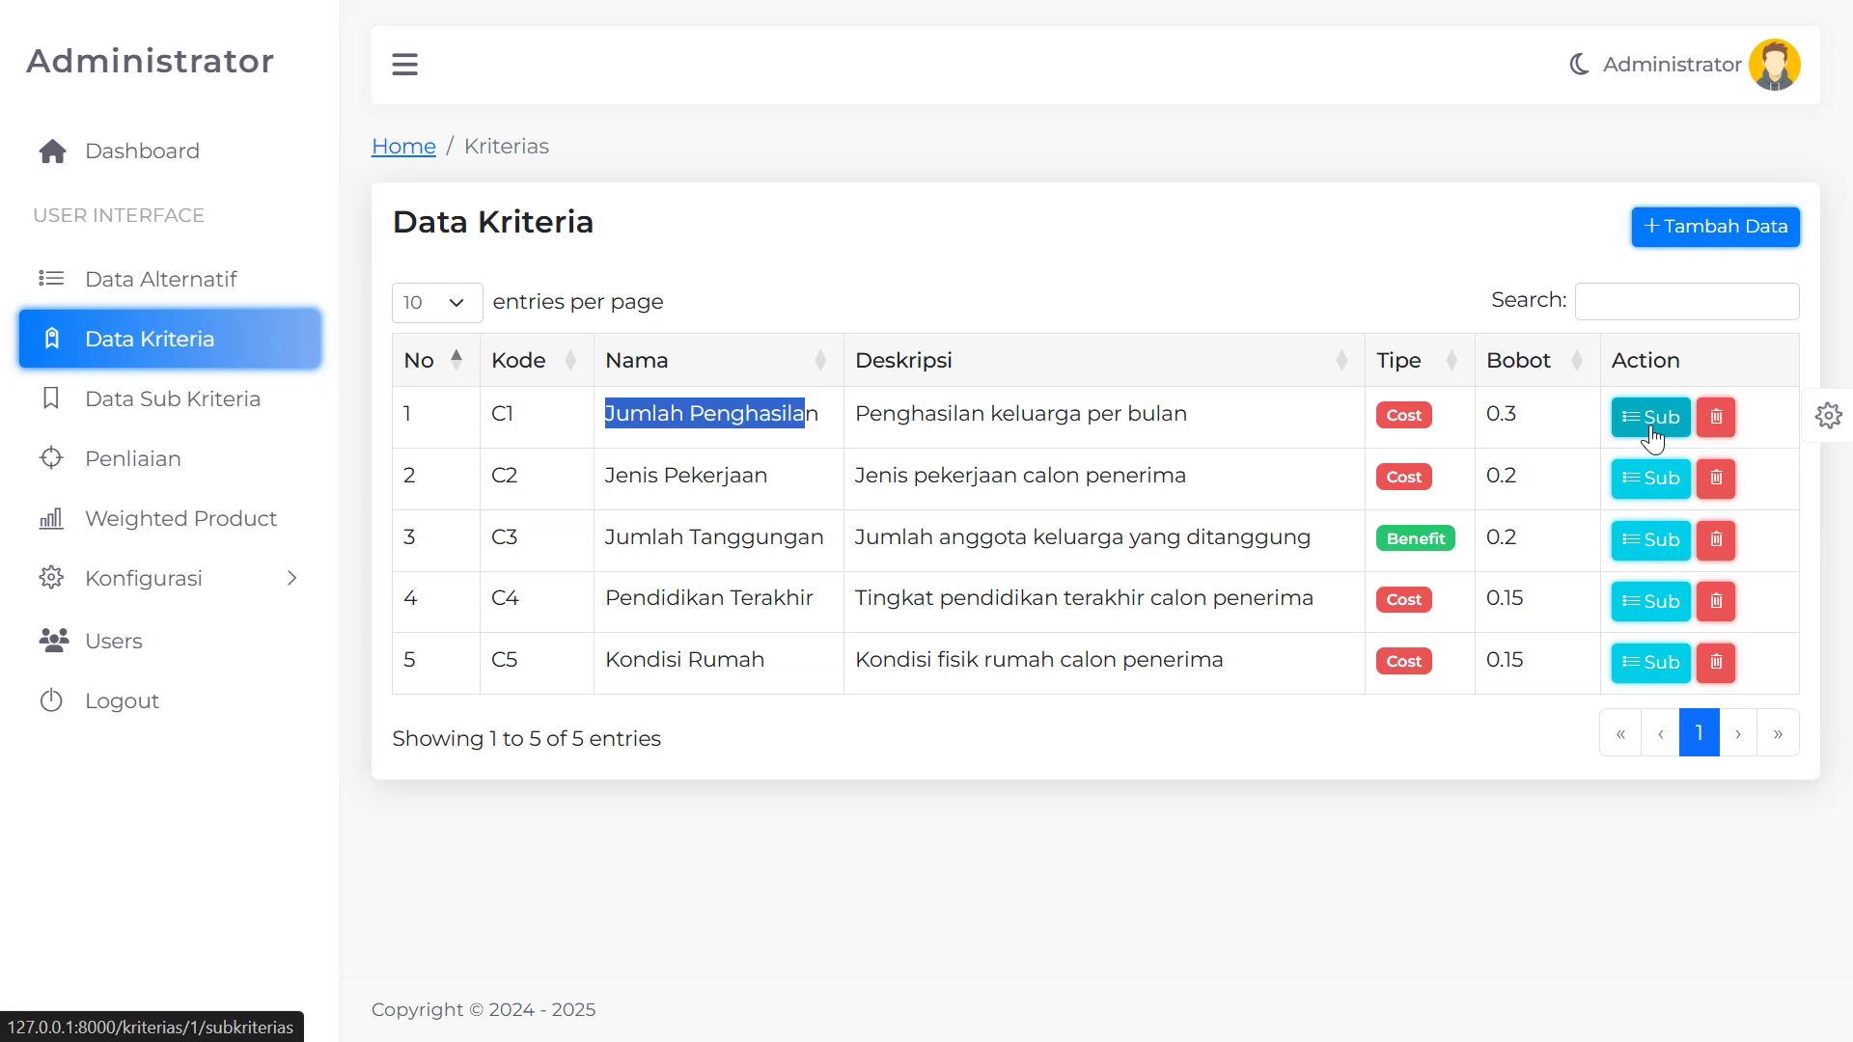
{"action": "scroll", "coordinate": [733, 550], "scroll_direction": "down", "scroll_amount": 5}
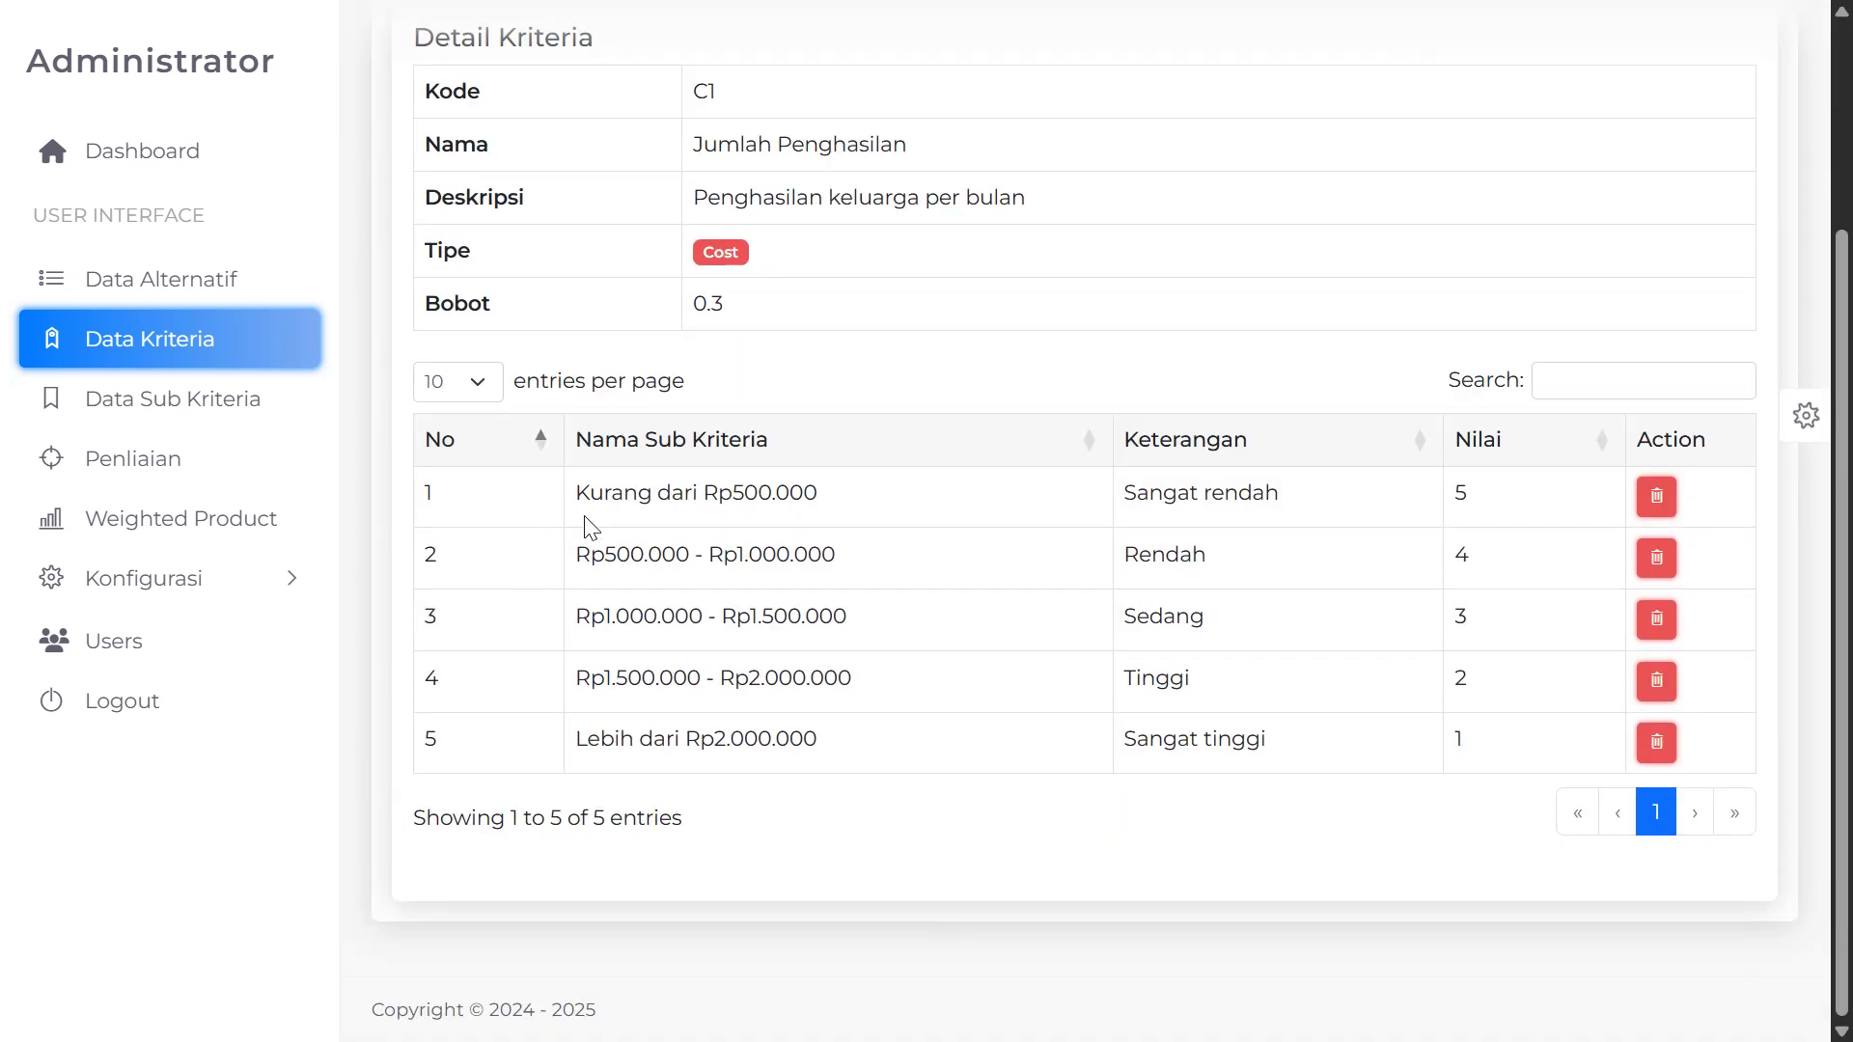
{"action": "scroll", "coordinate": [591, 527], "scroll_direction": "up", "scroll_amount": 2}
{"action": "left_click_drag", "start_coordinate": [694, 289], "coordinate": [907, 289]}
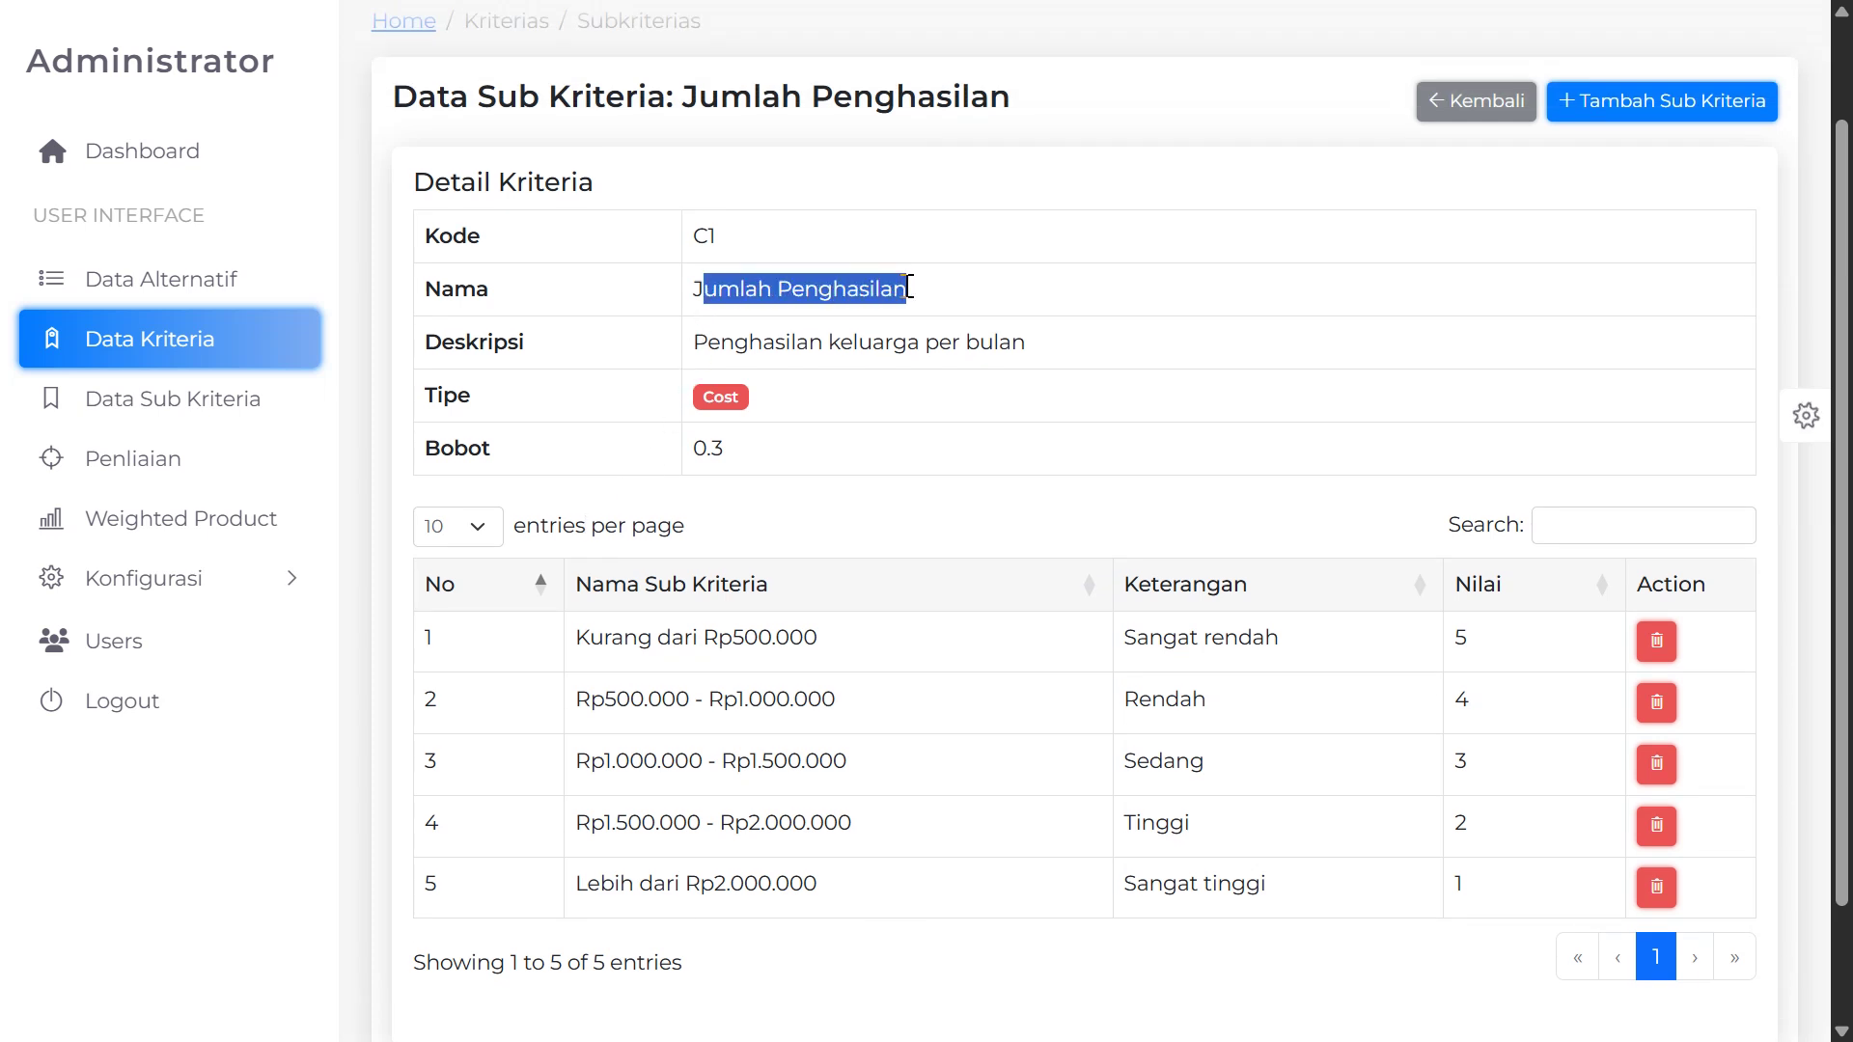
{"action": "left_click_drag", "start_coordinate": [576, 639], "coordinate": [839, 645]}
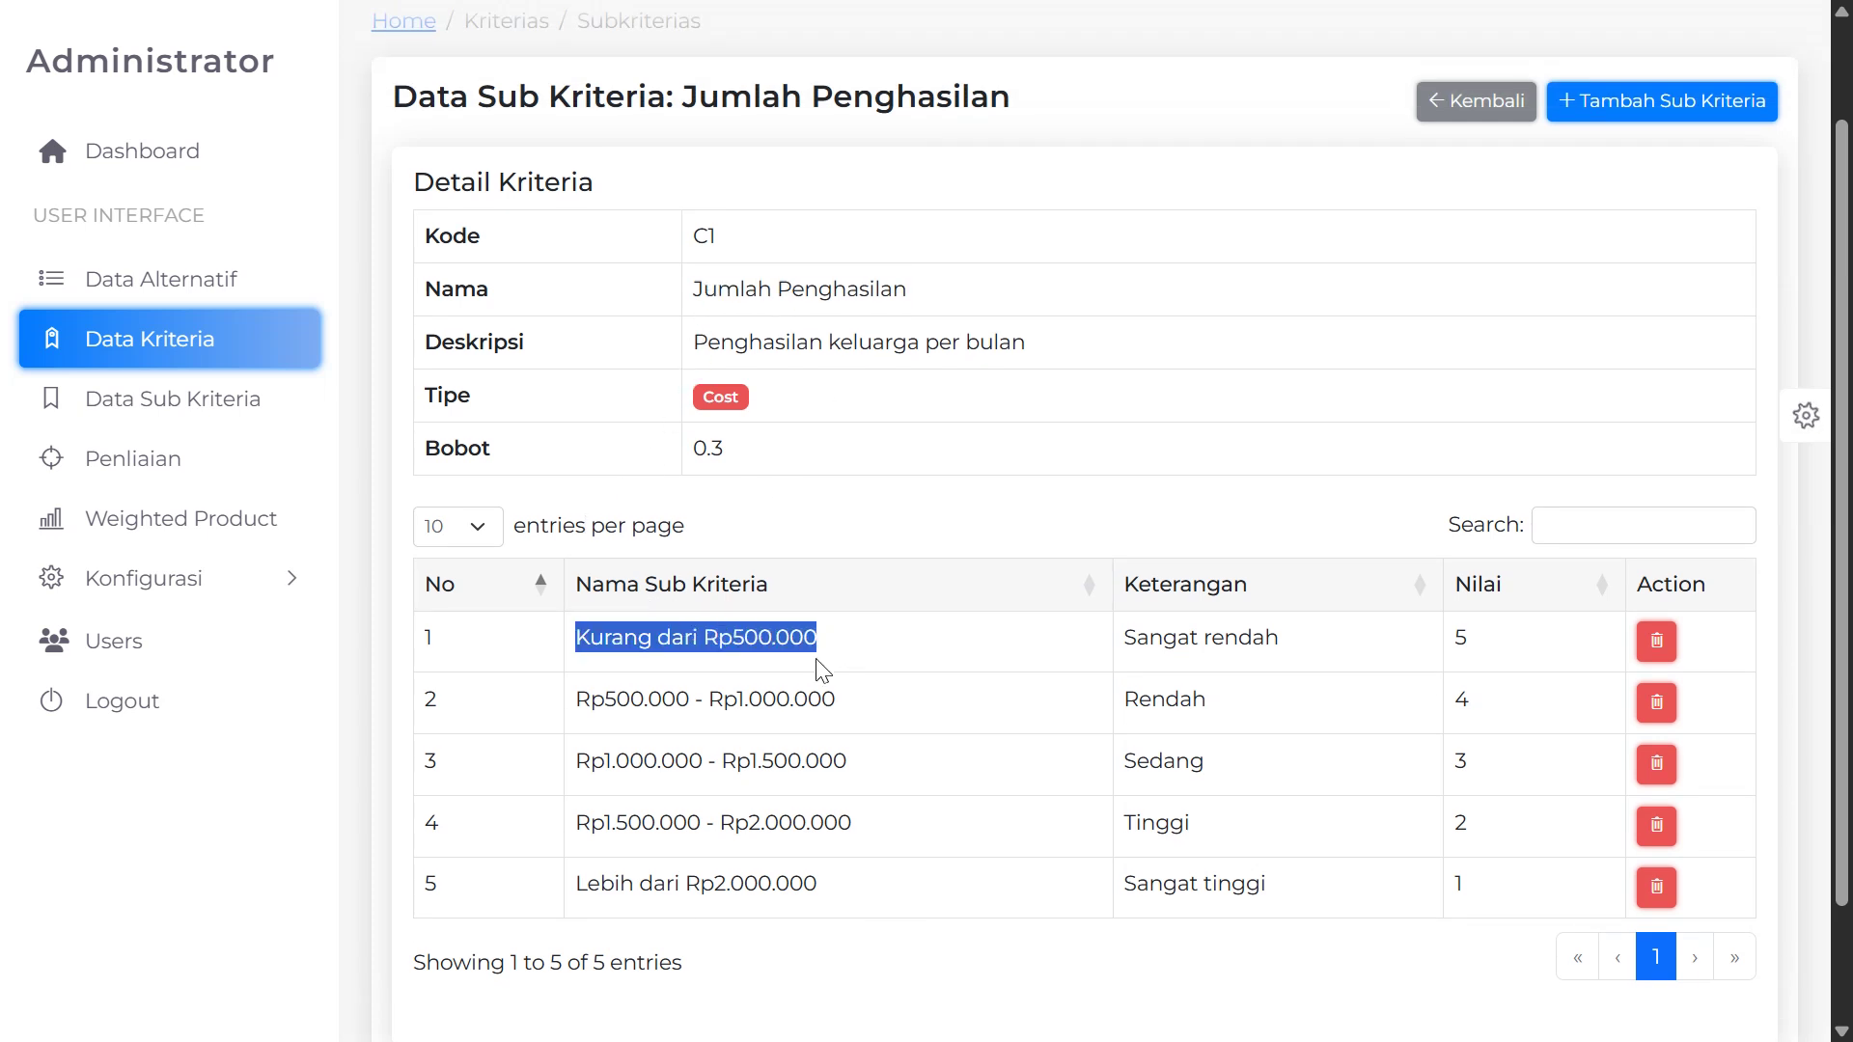
{"action": "left_click_drag", "start_coordinate": [604, 700], "coordinate": [835, 711]}
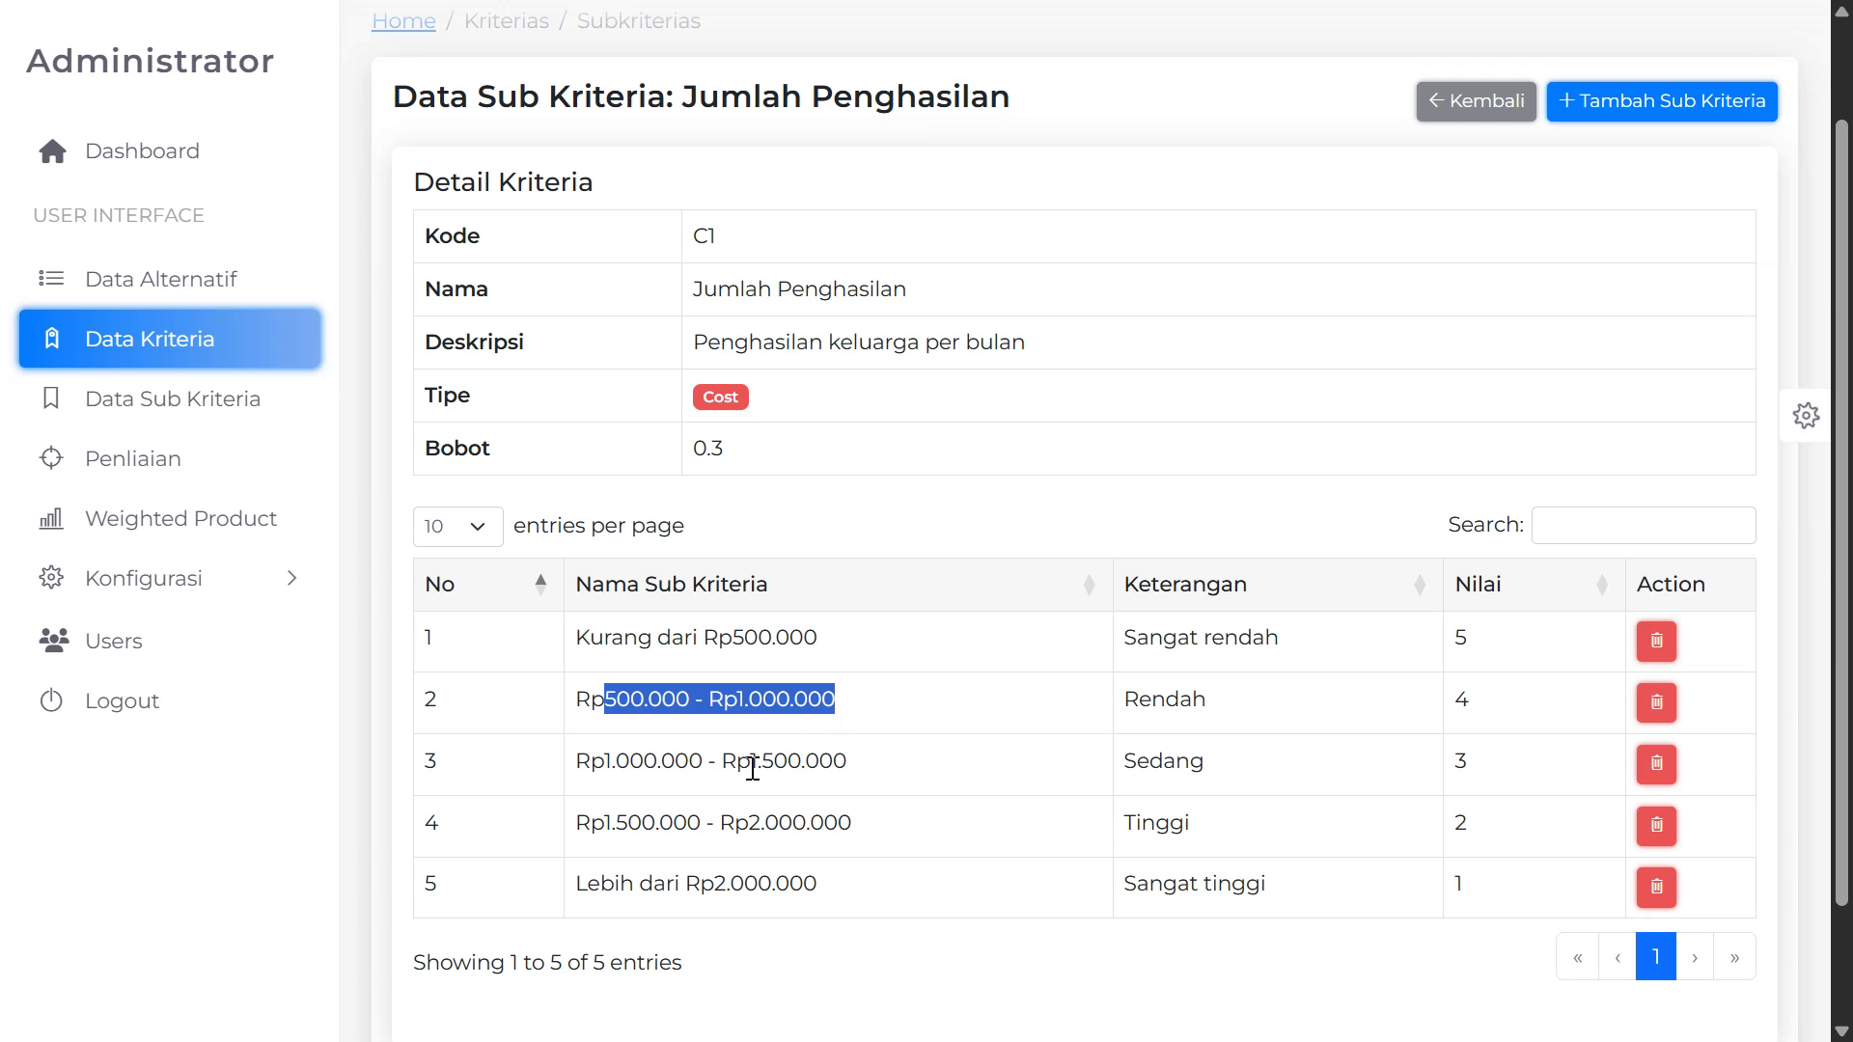
{"action": "left_click_drag", "start_coordinate": [599, 884], "coordinate": [714, 889]}
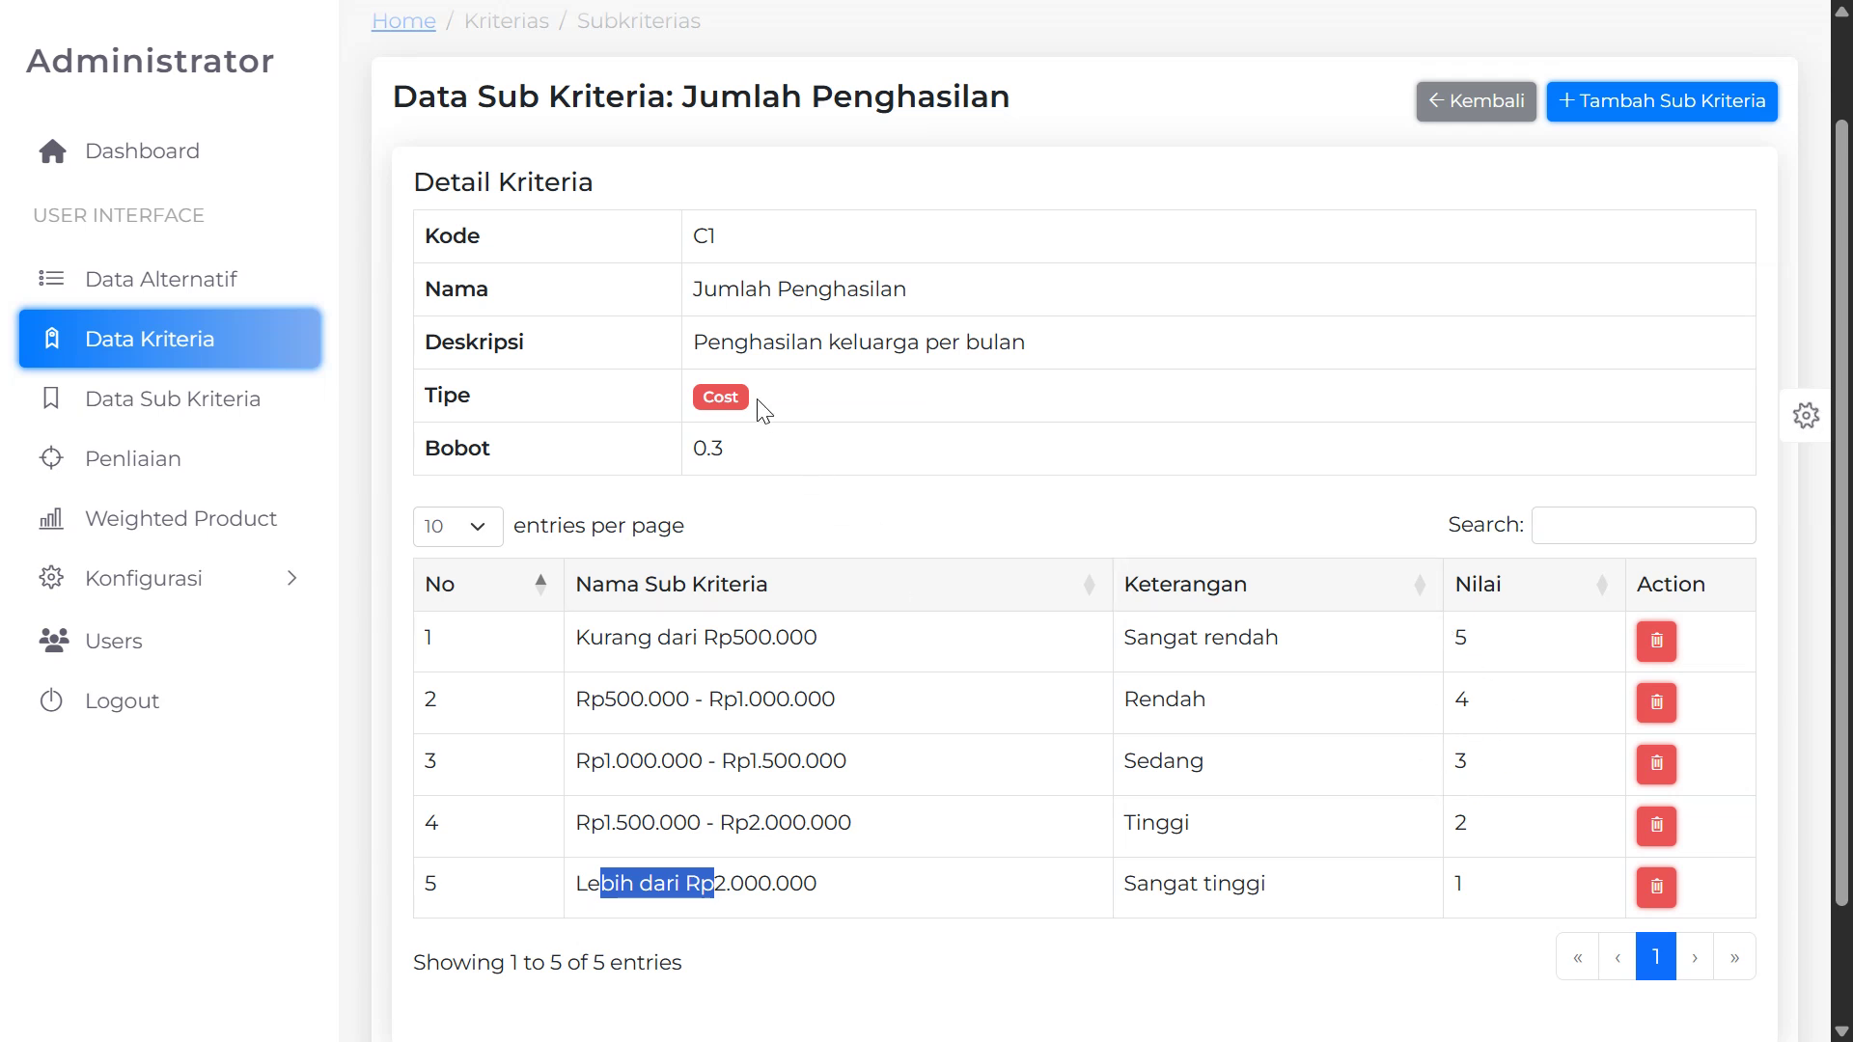
{"action": "left_click_drag", "start_coordinate": [749, 405], "coordinate": [696, 402]}
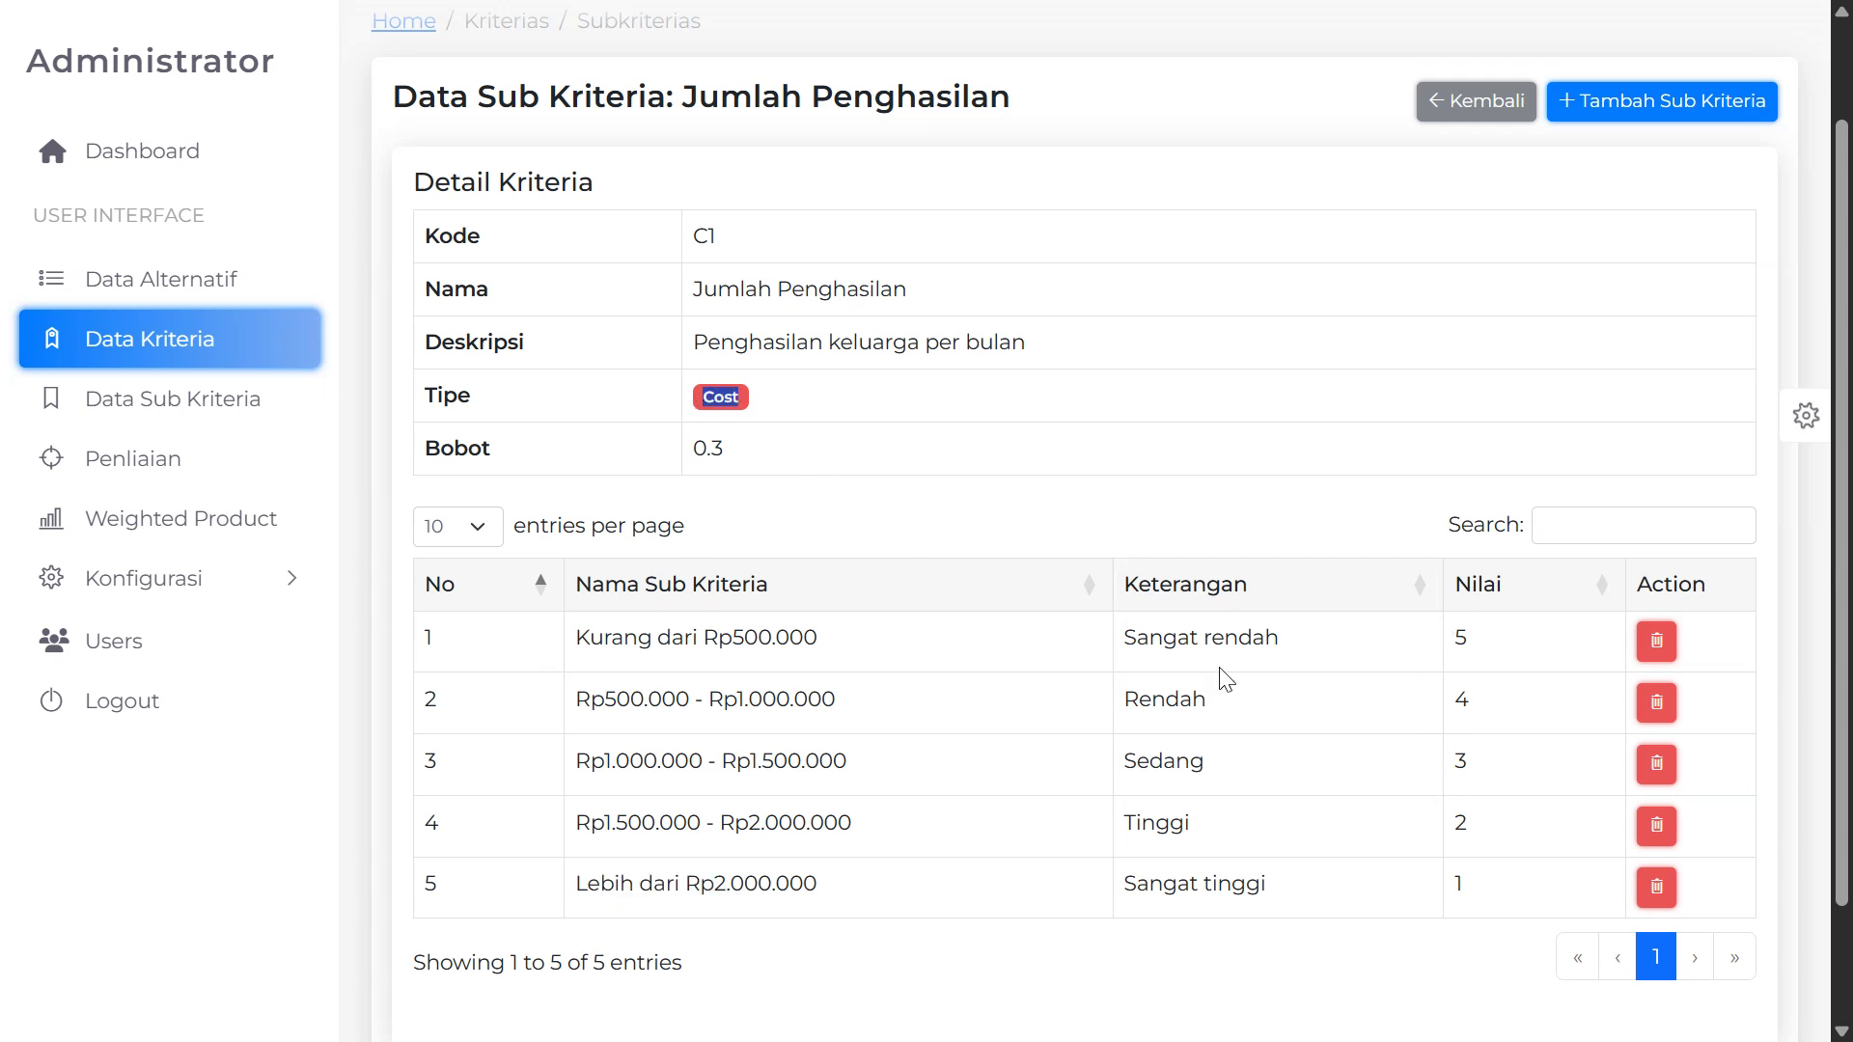
{"action": "double_click", "coordinate": [1457, 637]}
{"action": "left_click", "coordinate": [1476, 644]}
{"action": "double_click", "coordinate": [1457, 883]}
{"action": "scroll", "coordinate": [1499, 610], "scroll_direction": "down", "scroll_amount": 2}
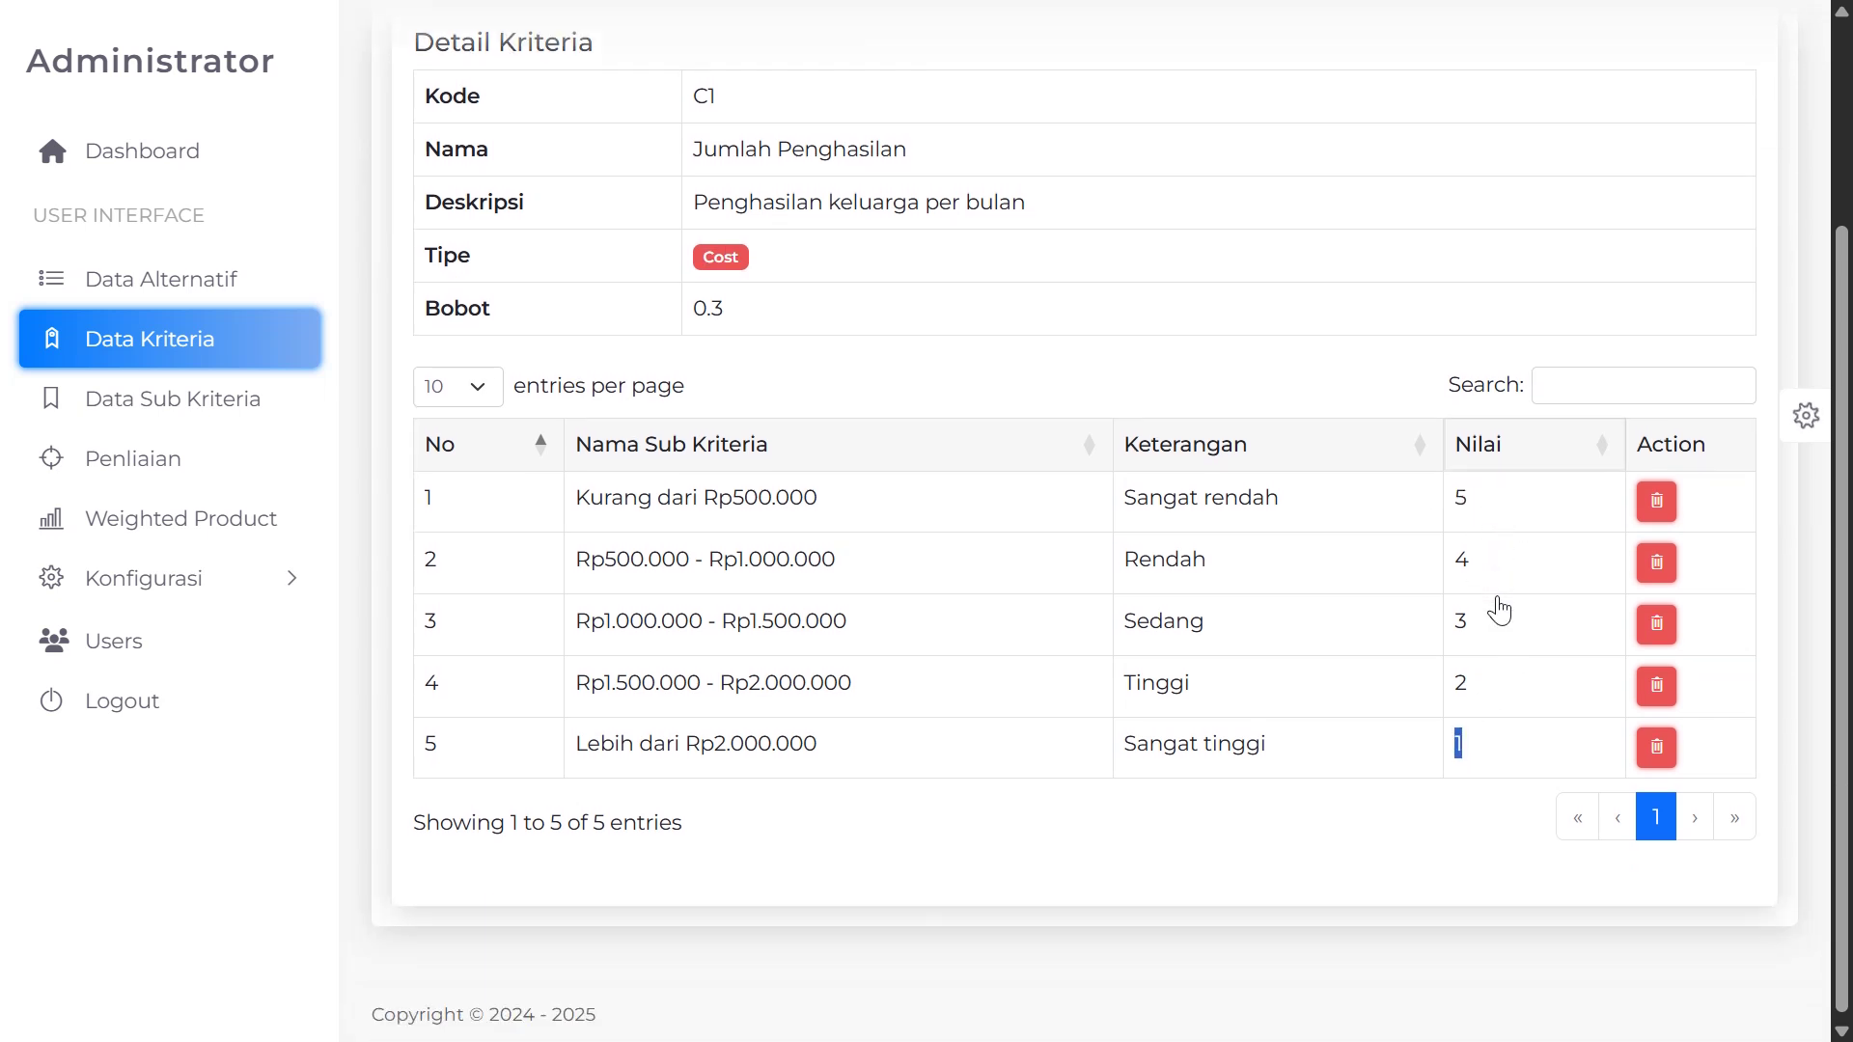
{"action": "scroll", "coordinate": [1505, 637], "scroll_direction": "up", "scroll_amount": 3}
{"action": "scroll", "coordinate": [1514, 662], "scroll_direction": "down", "scroll_amount": 3}
{"action": "scroll", "coordinate": [1187, 662], "scroll_direction": "up", "scroll_amount": 3}
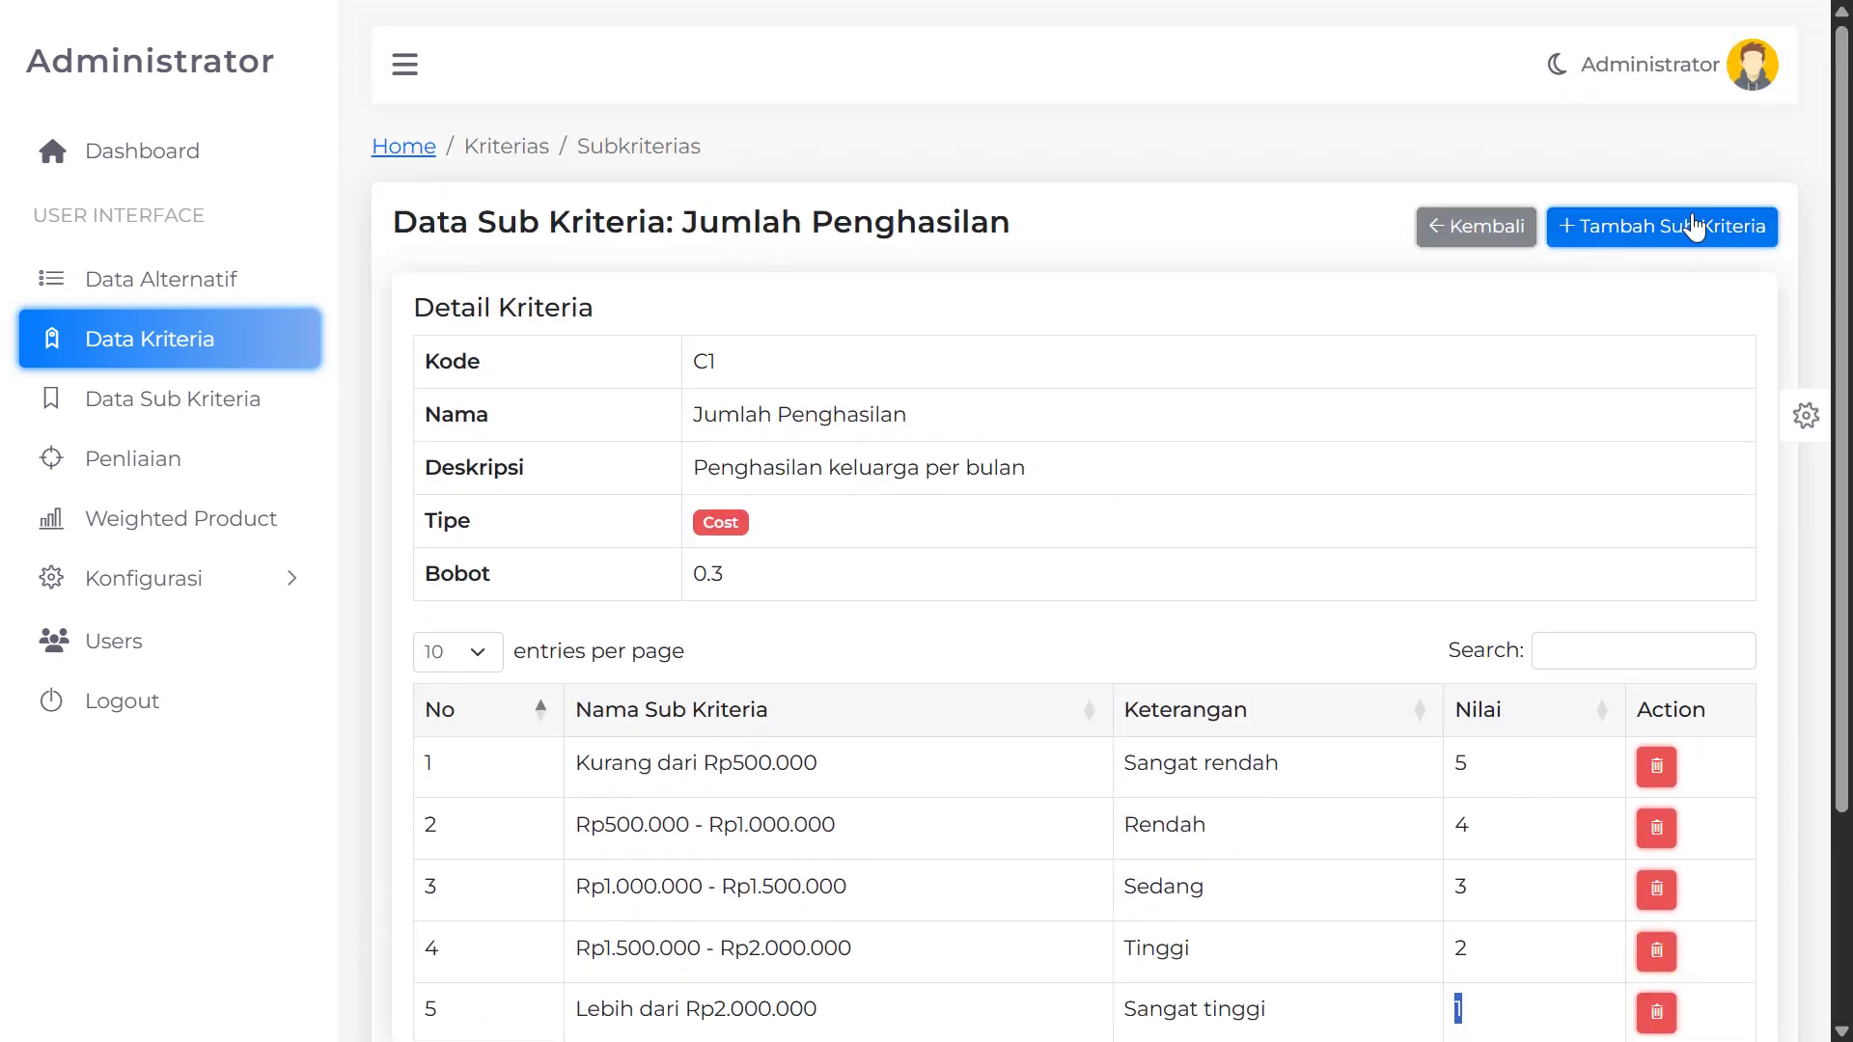
{"action": "scroll", "coordinate": [1332, 444], "scroll_direction": "down", "scroll_amount": 3}
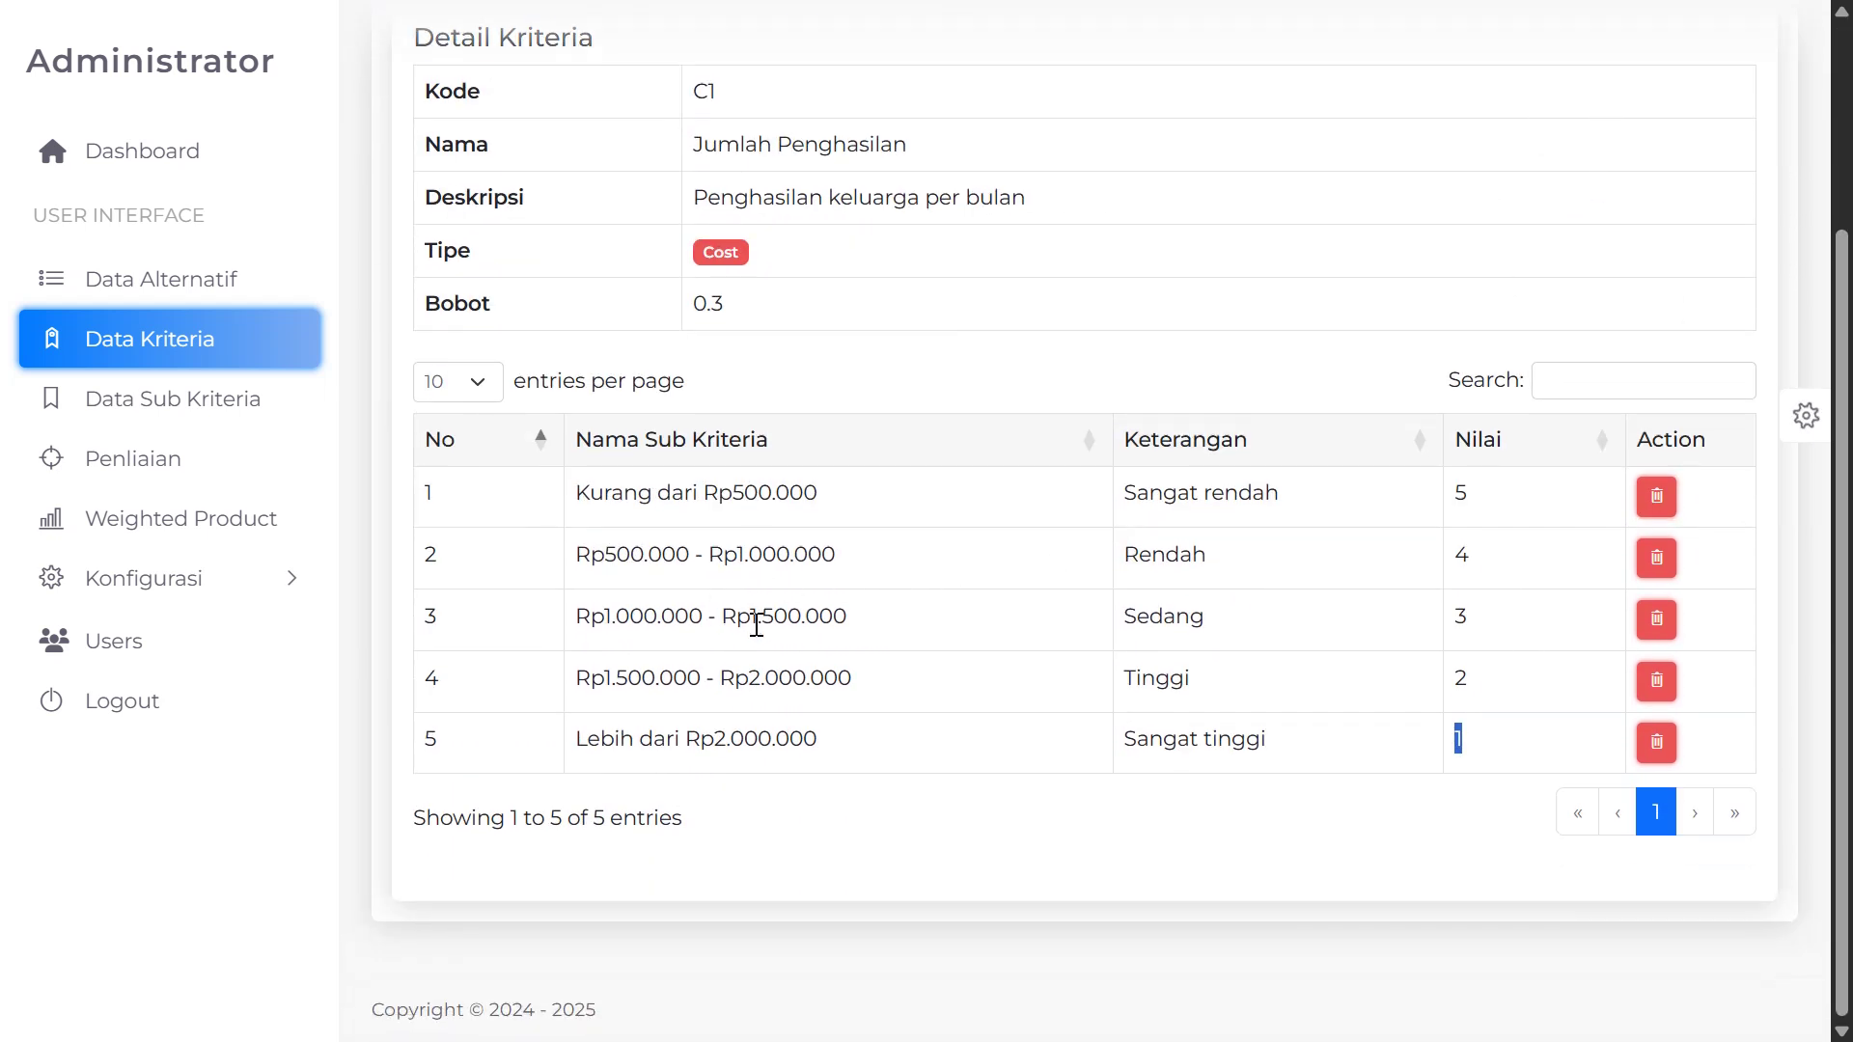
{"action": "scroll", "coordinate": [757, 612], "scroll_direction": "up", "scroll_amount": 3}
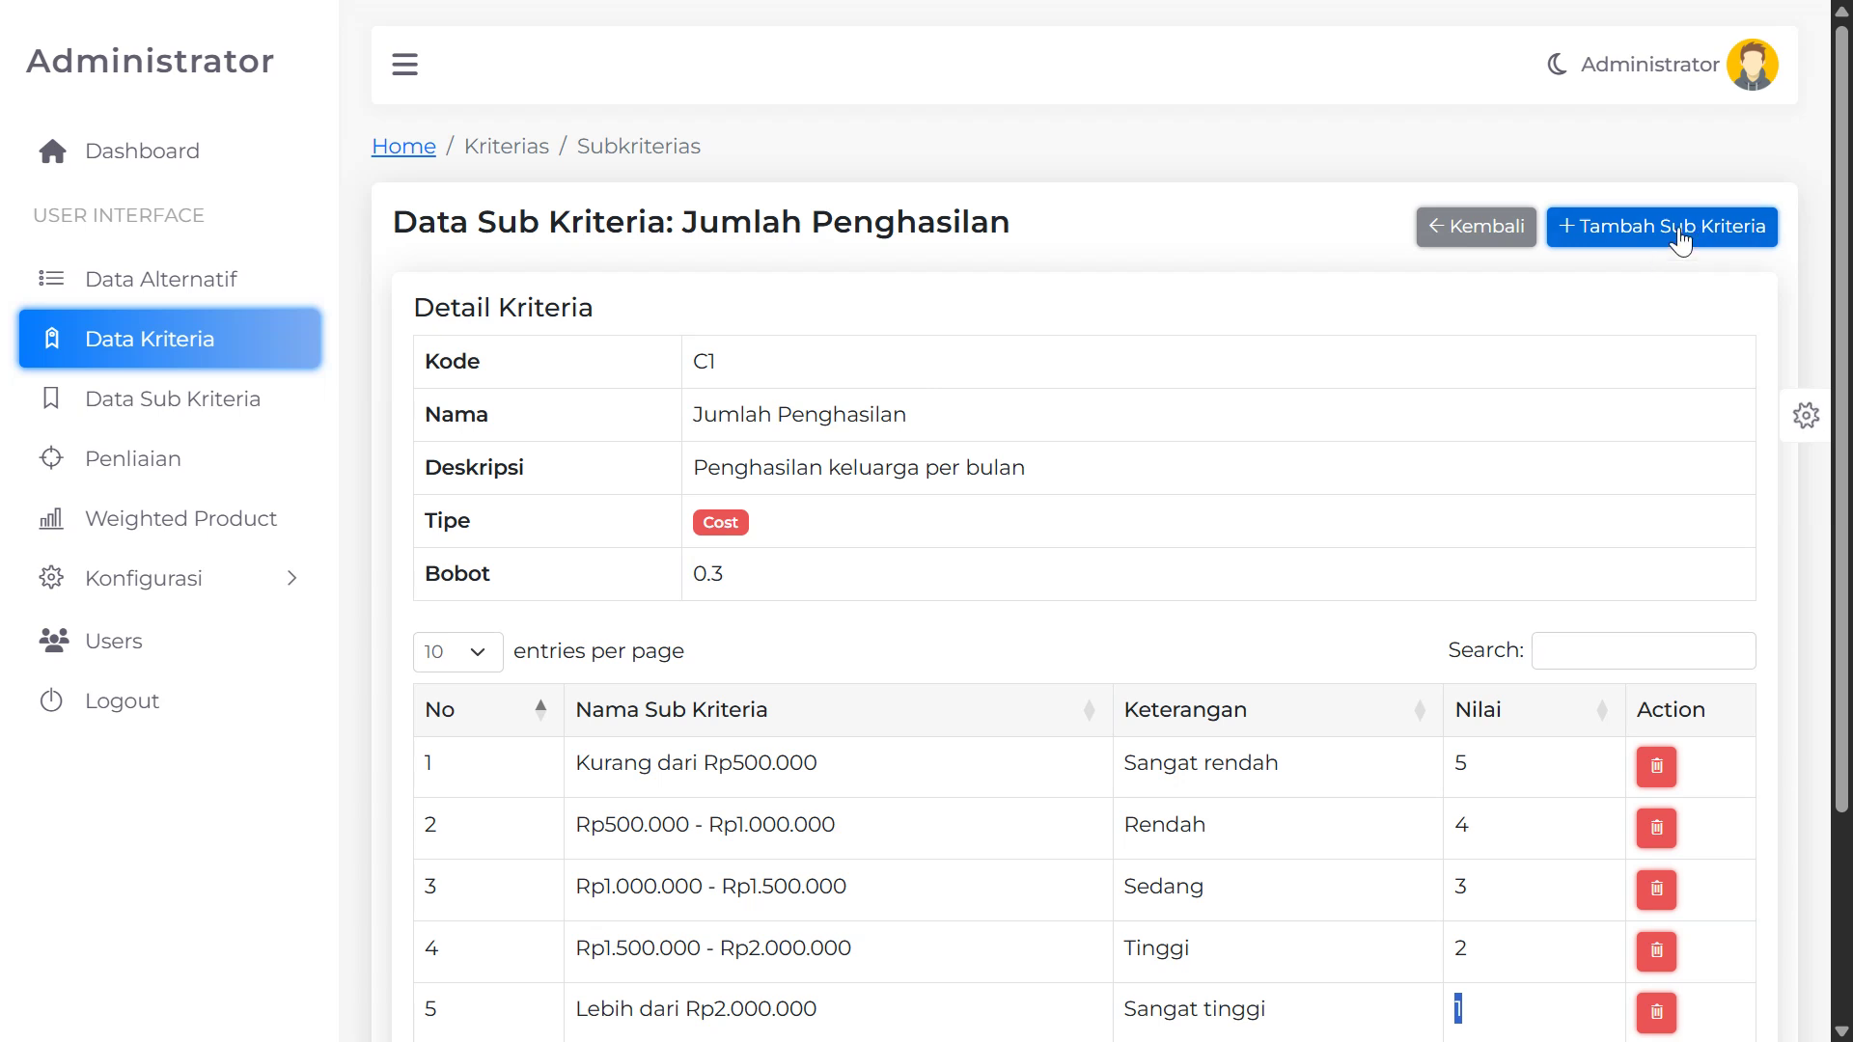
{"action": "scroll", "coordinate": [1597, 309], "scroll_direction": "down", "scroll_amount": 2}
Back on Data Kriteria, point out C3 Jumlah Tanggungan (Benefit) and open its sub-criteria
{"action": "left_click", "coordinate": [1482, 110]}
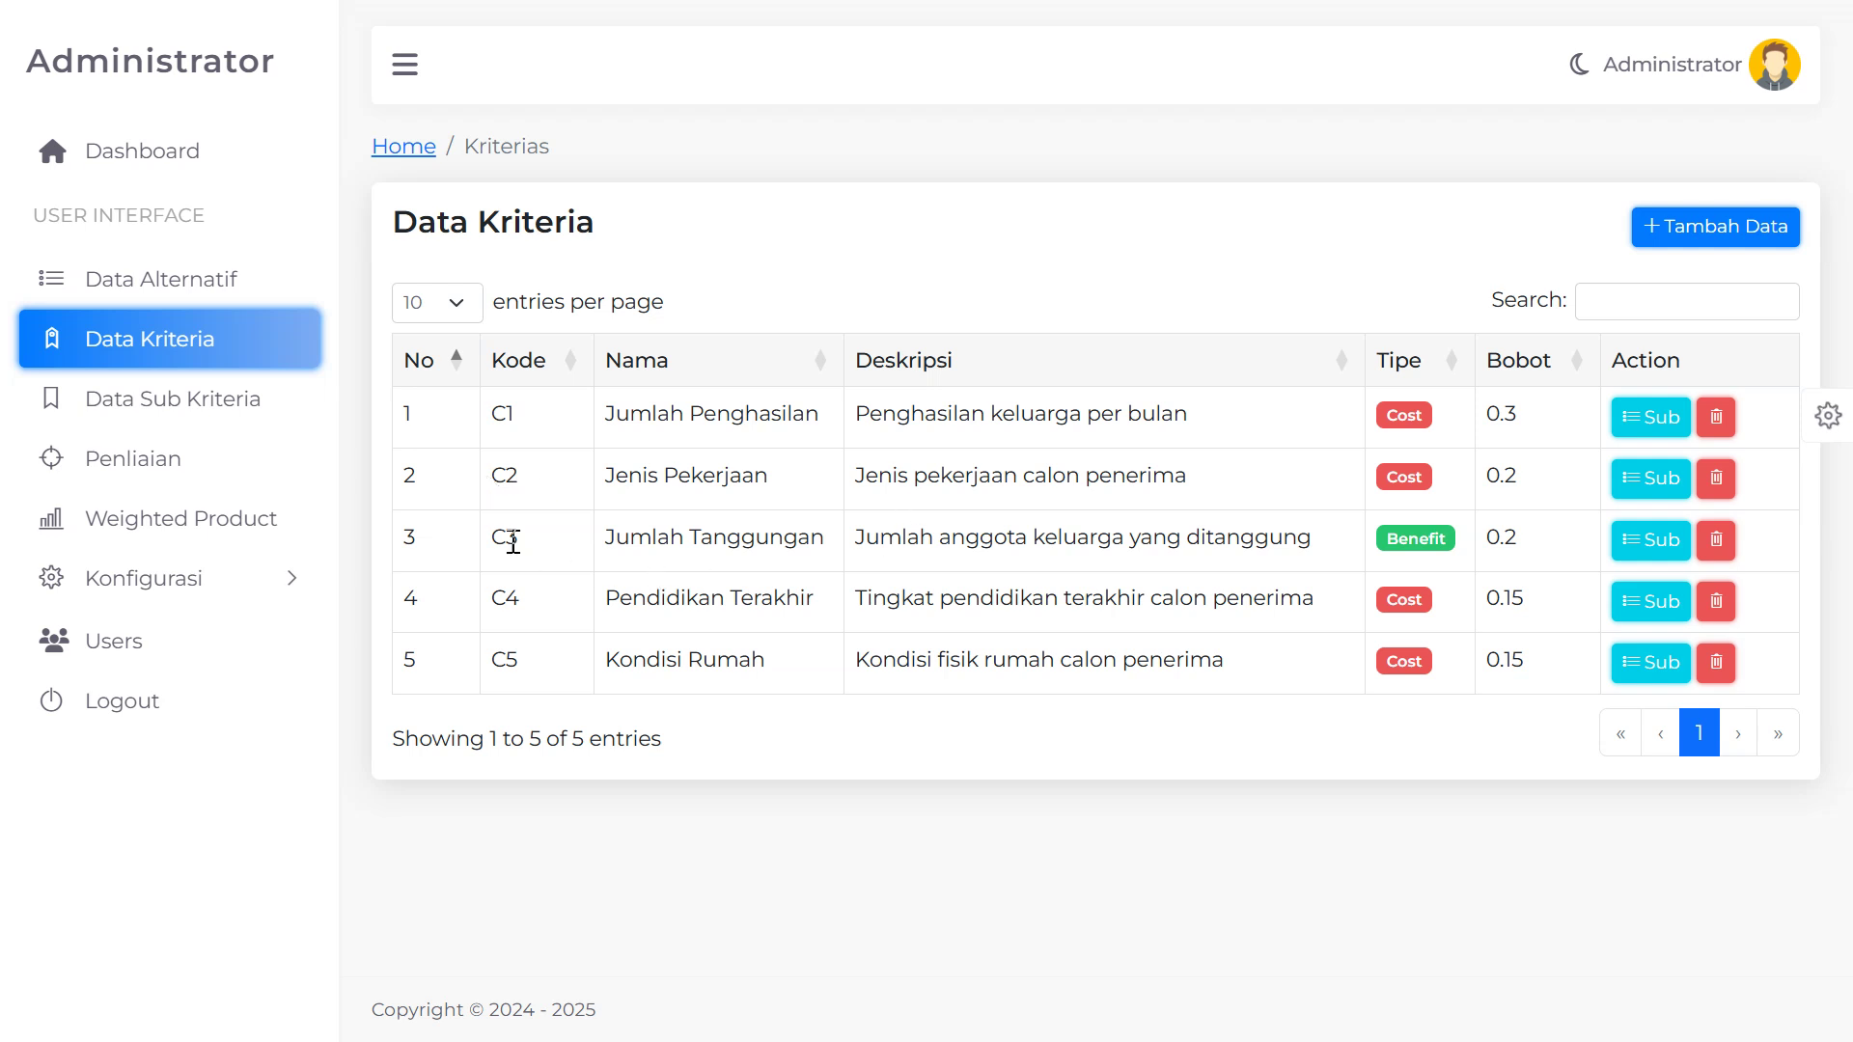
{"action": "double_click", "coordinate": [504, 537]}
{"action": "left_click_drag", "start_coordinate": [628, 536], "coordinate": [837, 534]}
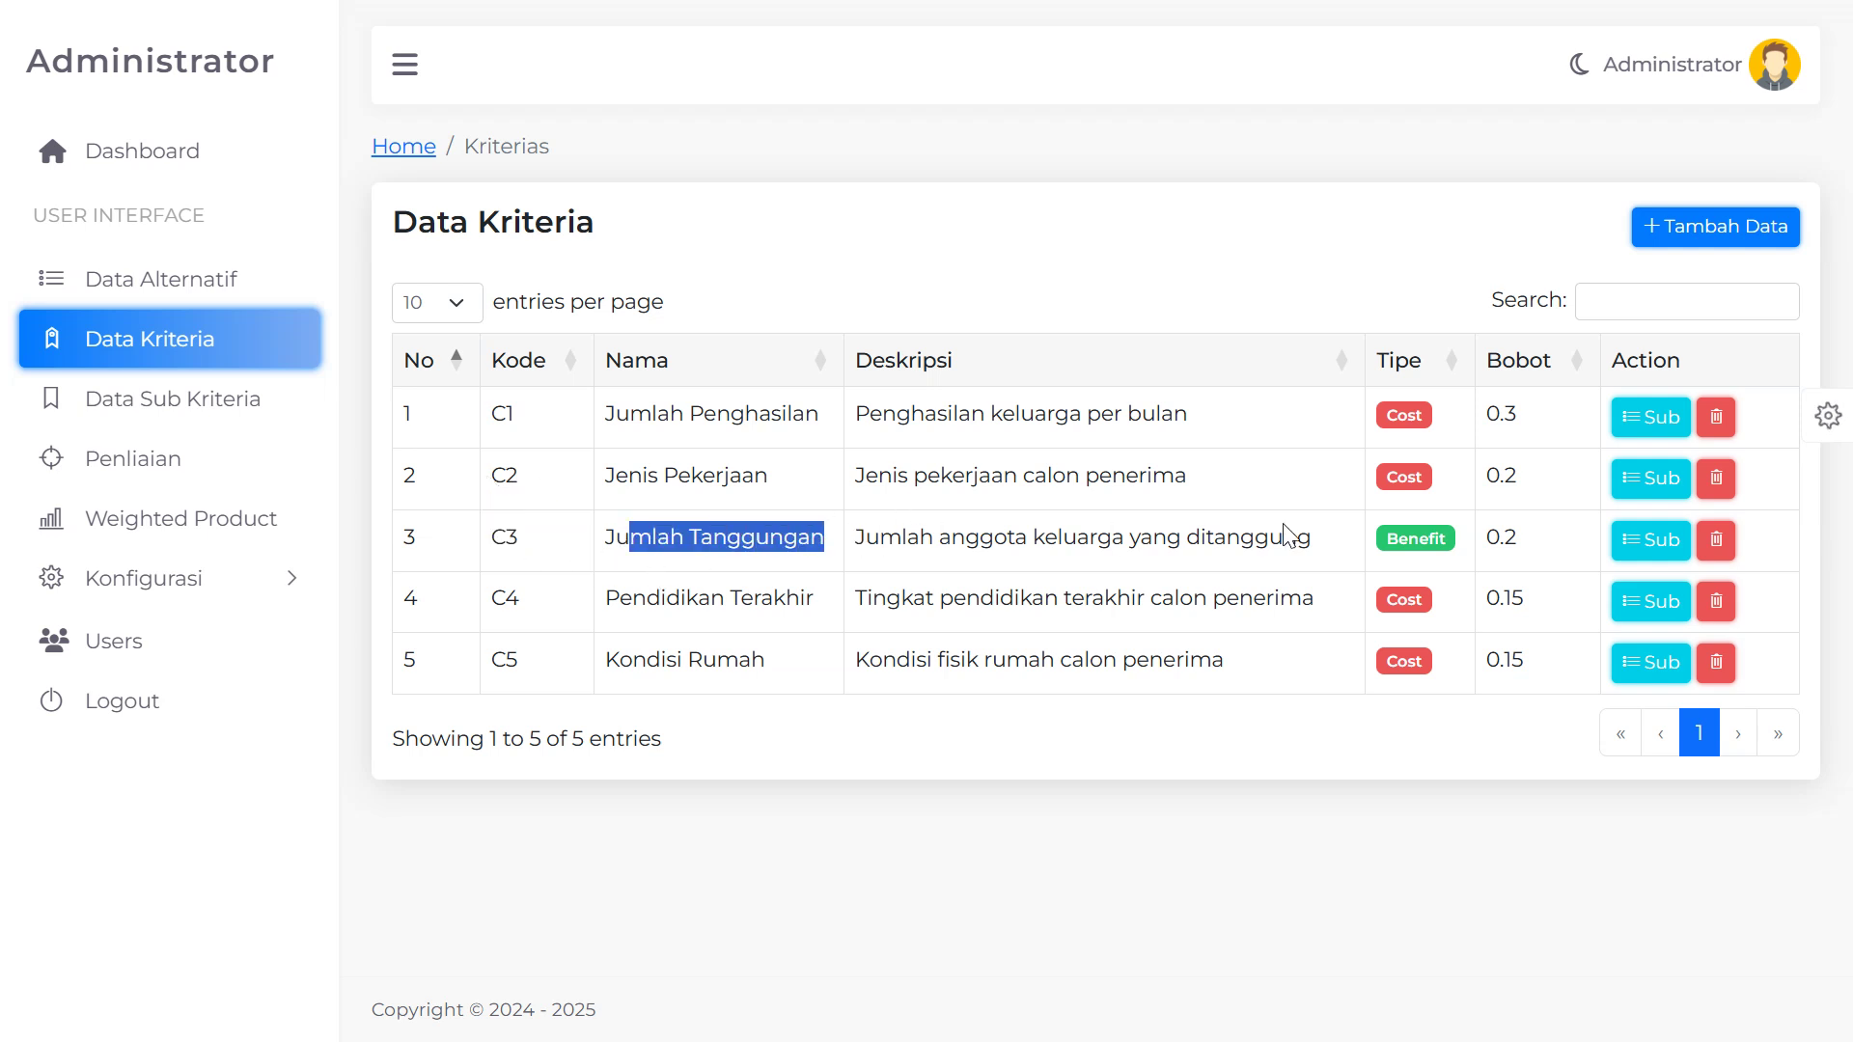
{"action": "left_click_drag", "start_coordinate": [1387, 536], "coordinate": [1458, 543]}
{"action": "left_click", "coordinate": [1652, 543]}
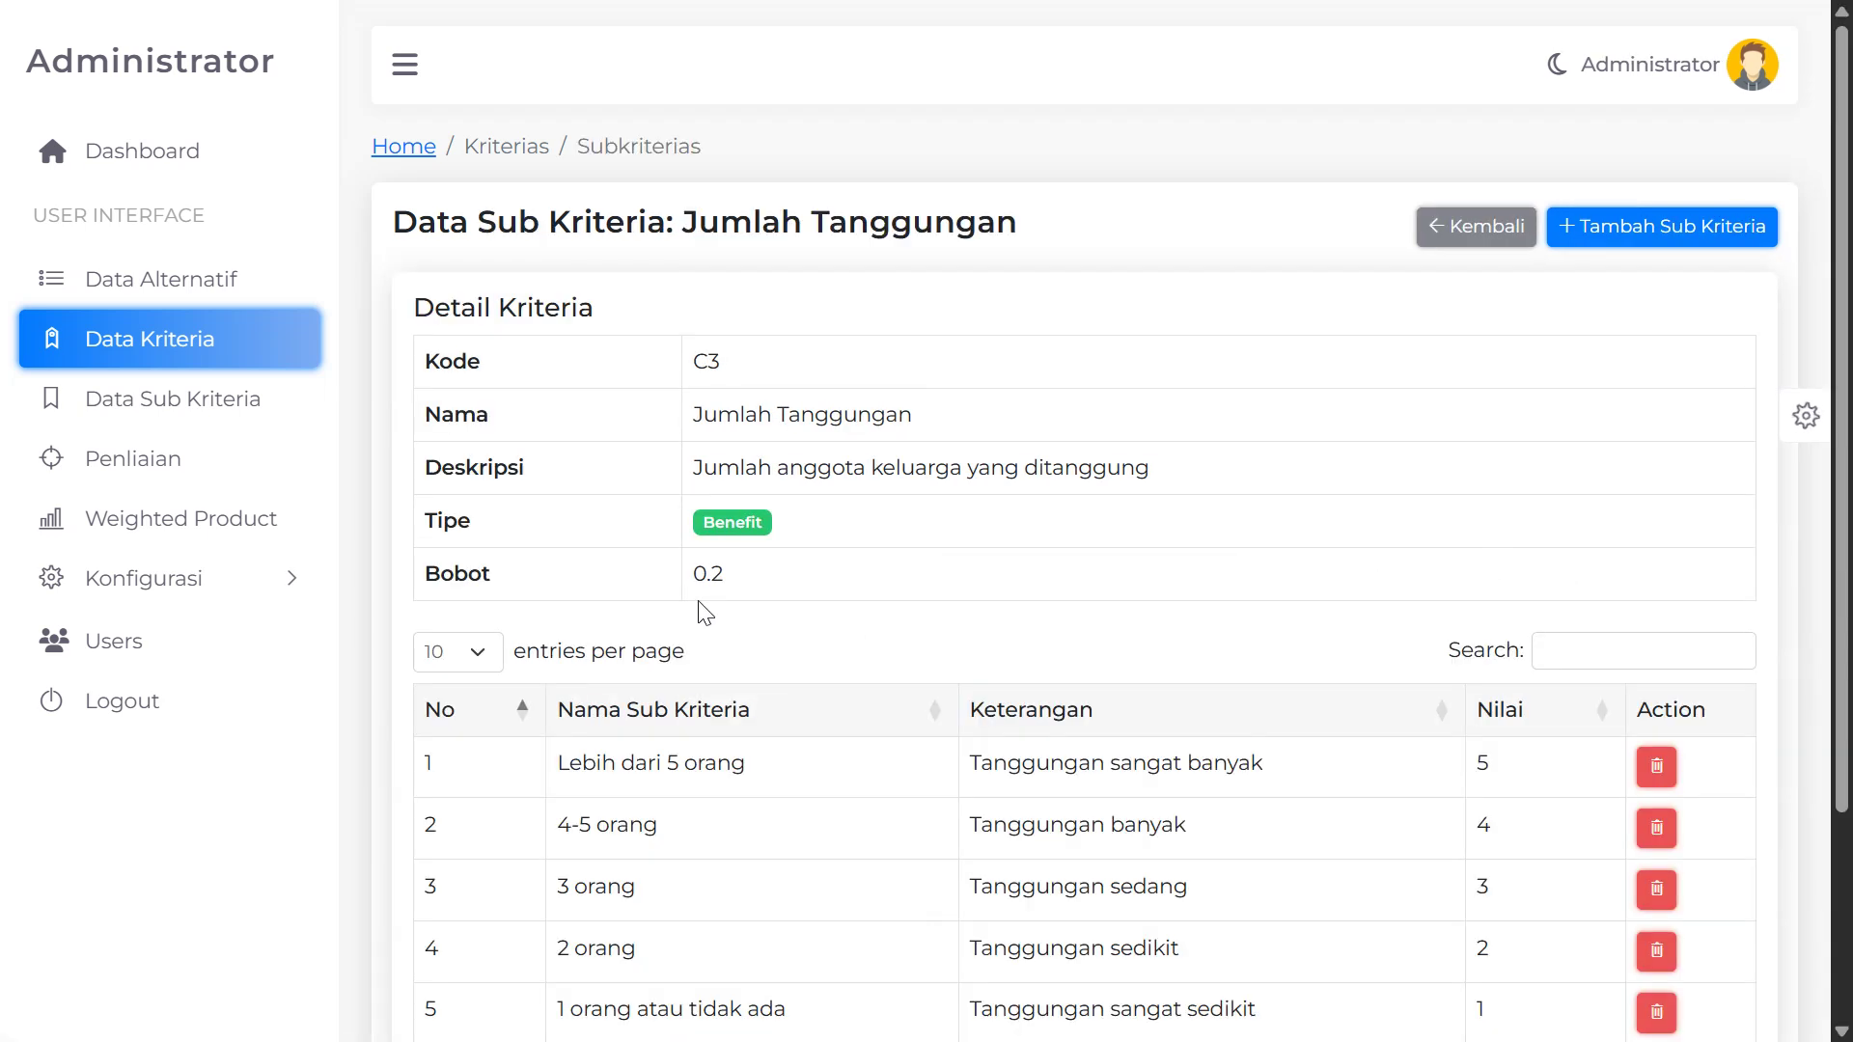
Walk through the dependant ranges: Lebih dari 5 orang scored 5, 4-5 orang, 2 orang
{"action": "scroll", "coordinate": [1096, 662], "scroll_direction": "down", "scroll_amount": 3}
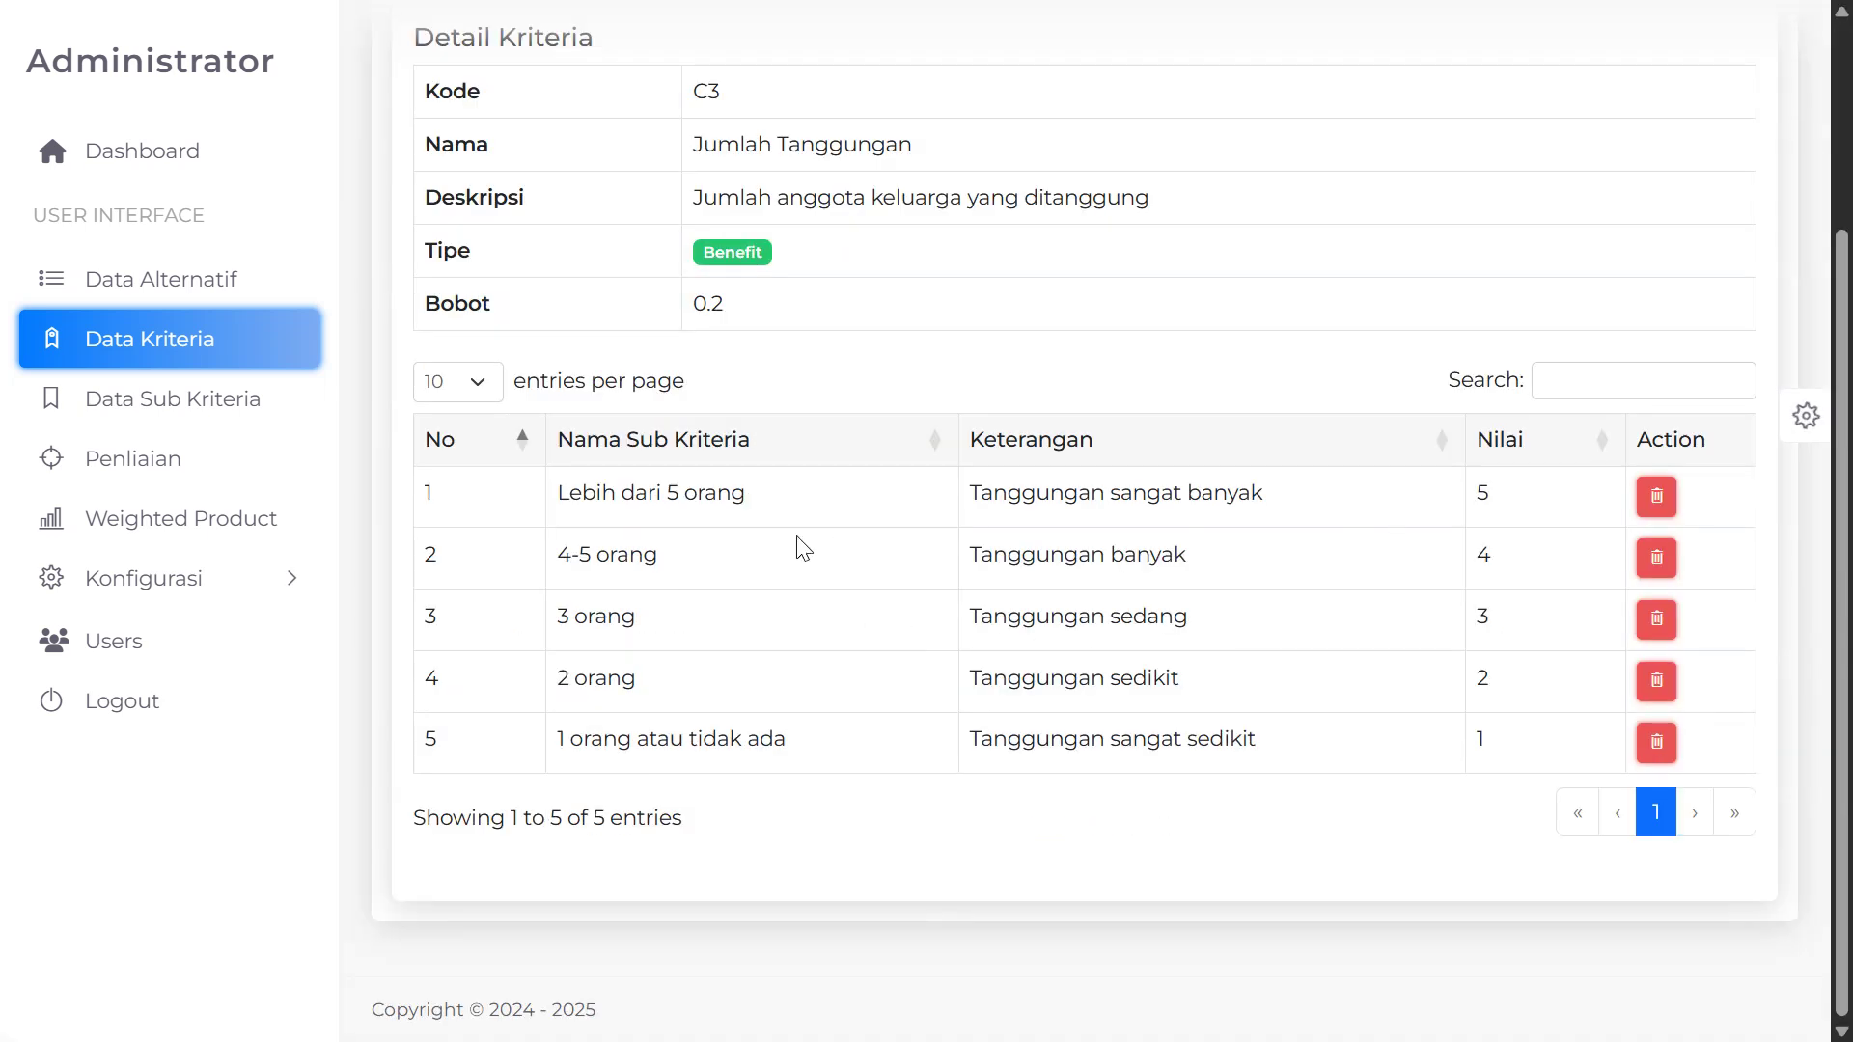
{"action": "left_click_drag", "start_coordinate": [565, 500], "coordinate": [836, 505]}
{"action": "left_click", "coordinate": [1477, 492]}
{"action": "double_click", "coordinate": [1476, 497]}
{"action": "scroll", "coordinate": [716, 668], "scroll_direction": "up", "scroll_amount": 2}
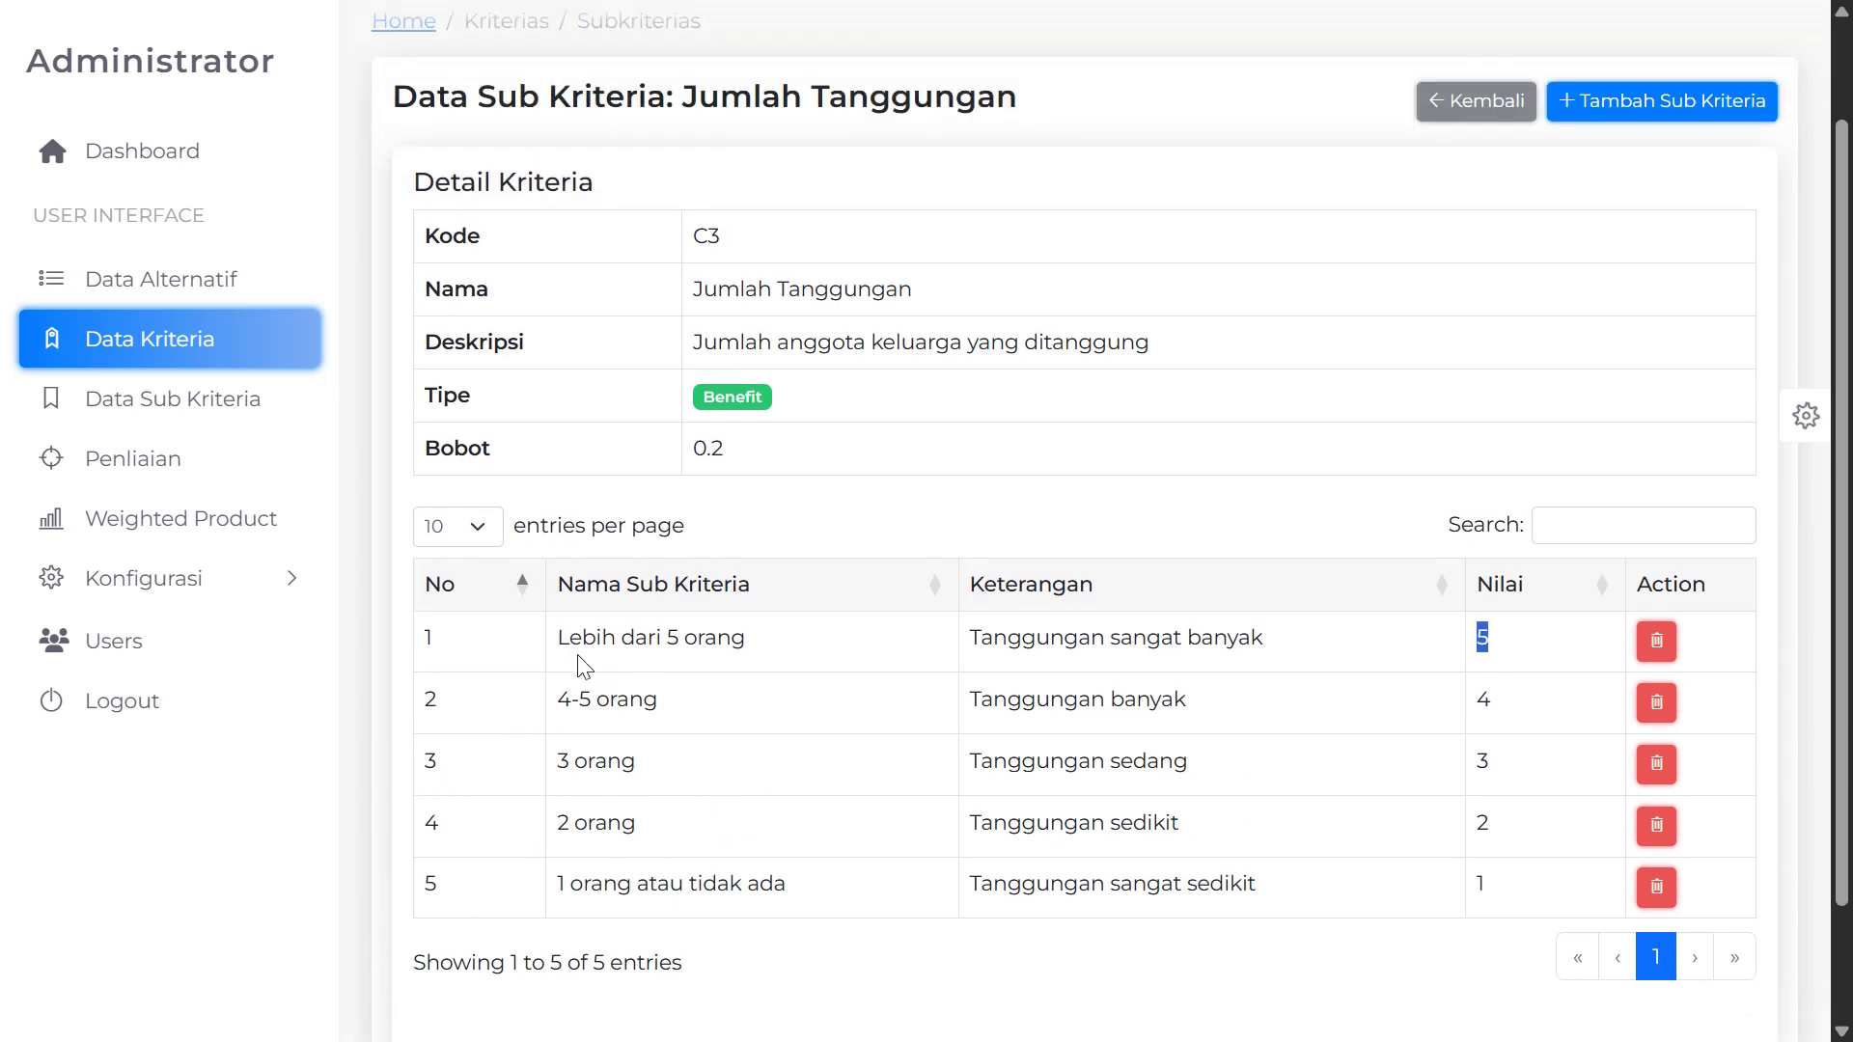
{"action": "left_click_drag", "start_coordinate": [569, 638], "coordinate": [726, 636]}
{"action": "left_click_drag", "start_coordinate": [558, 699], "coordinate": [631, 703]}
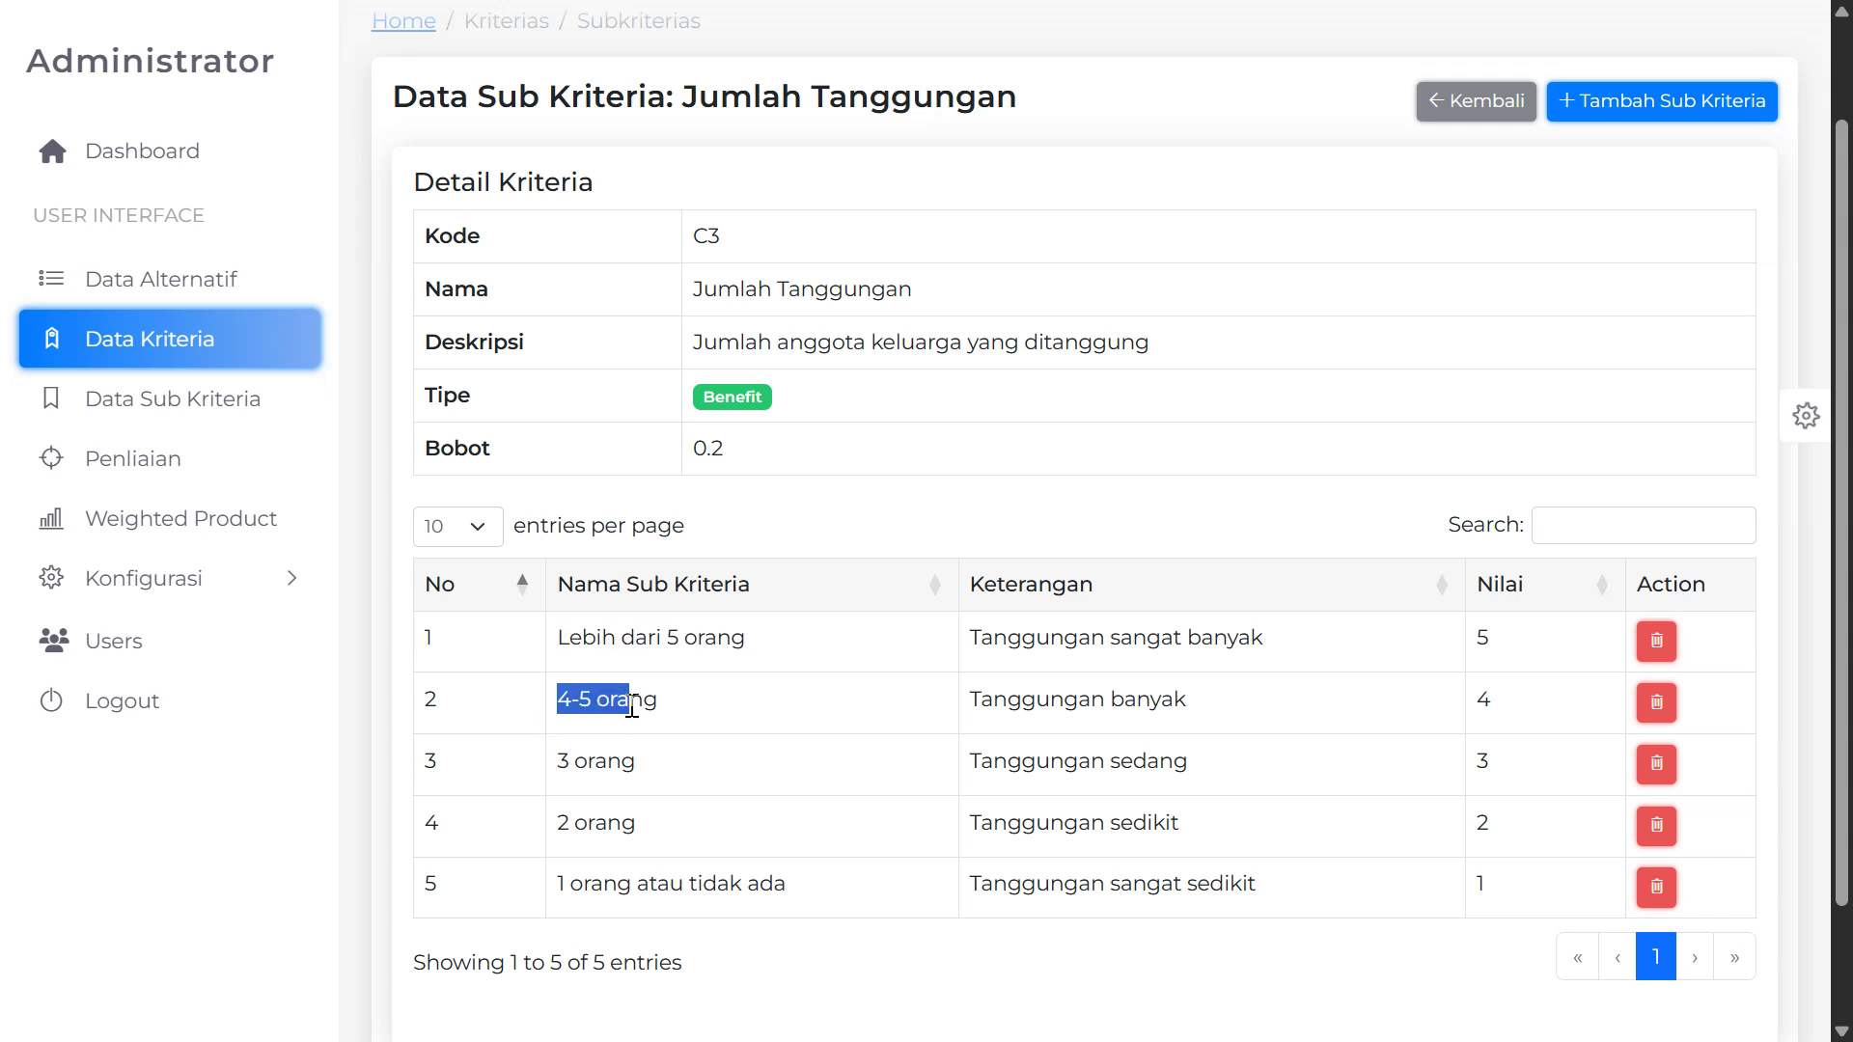
{"action": "left_click_drag", "start_coordinate": [589, 763], "coordinate": [645, 825]}
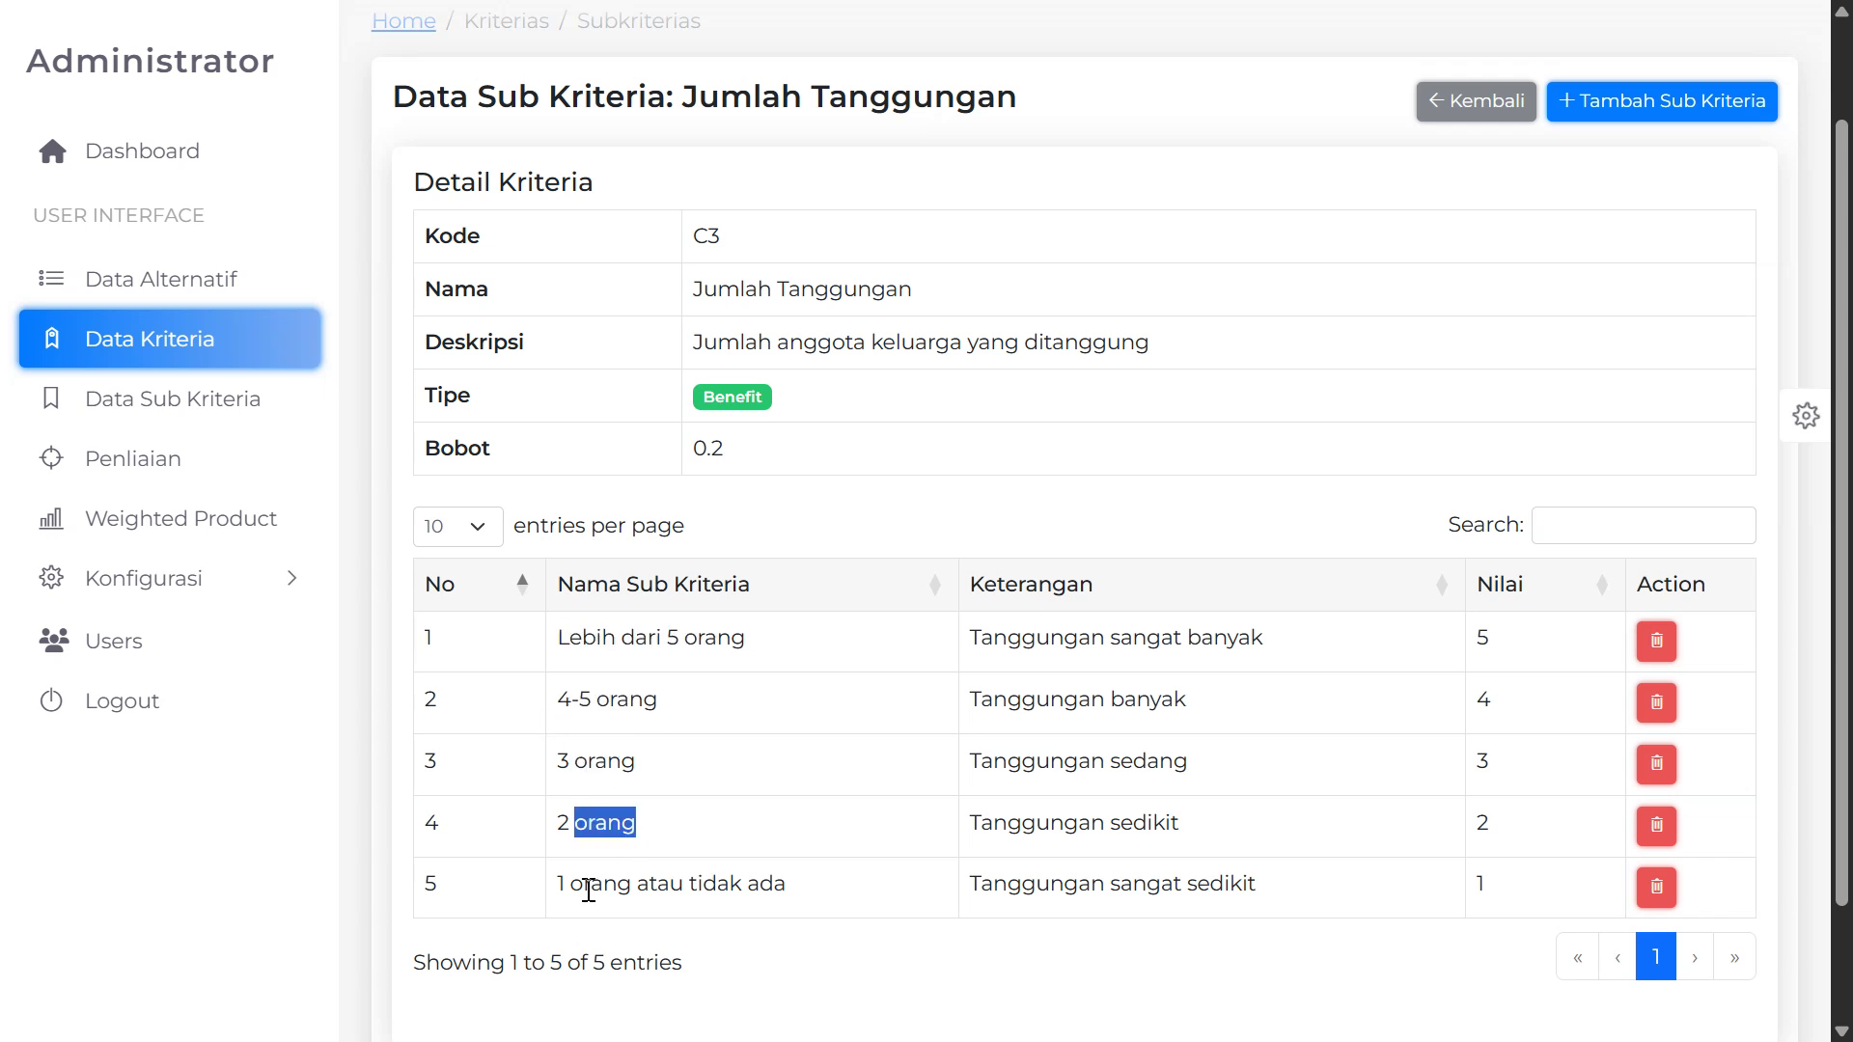
{"action": "left_click_drag", "start_coordinate": [583, 890], "coordinate": [798, 894]}
{"action": "scroll", "coordinate": [483, 629], "scroll_direction": "up", "scroll_amount": 2}
{"action": "scroll", "coordinate": [1126, 633], "scroll_direction": "down", "scroll_amount": 2}
{"action": "scroll", "coordinate": [1531, 277], "scroll_direction": "up", "scroll_amount": 2}
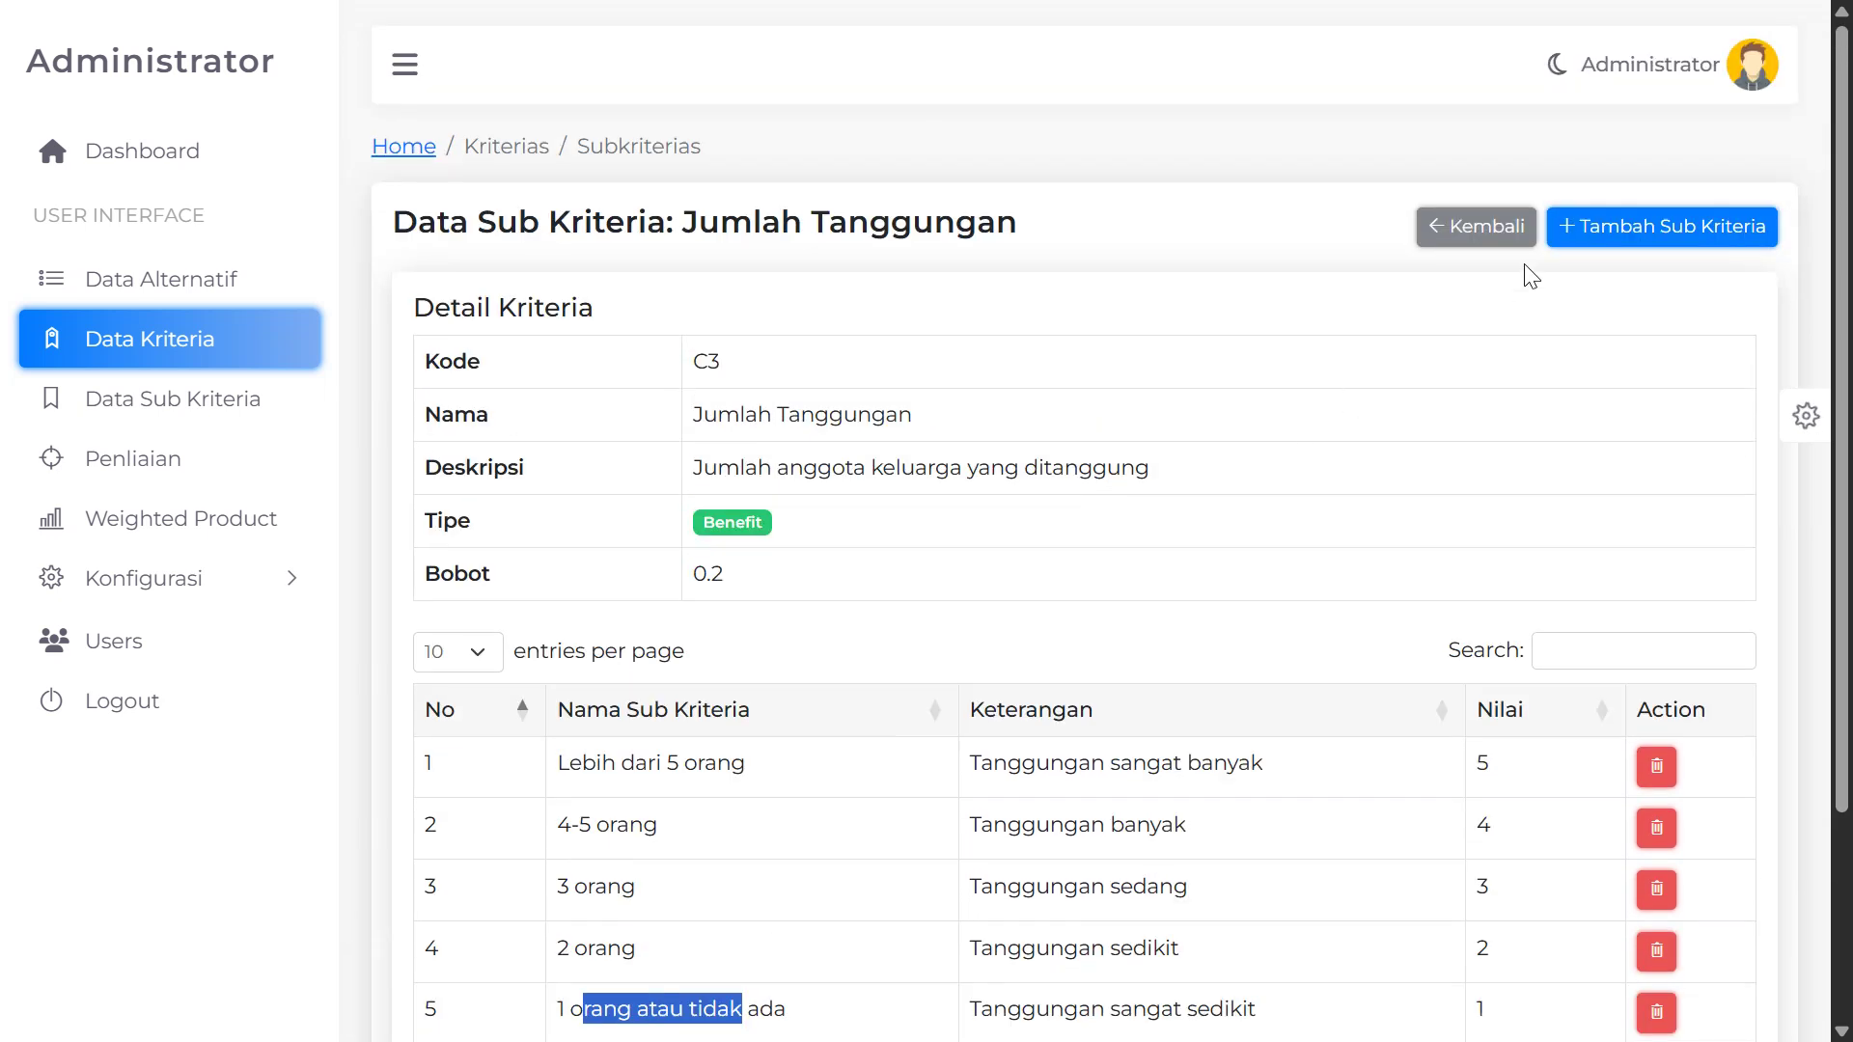
{"action": "scroll", "coordinate": [1004, 575], "scroll_direction": "down", "scroll_amount": 2}
{"action": "scroll", "coordinate": [1045, 509], "scroll_direction": "up", "scroll_amount": 1}
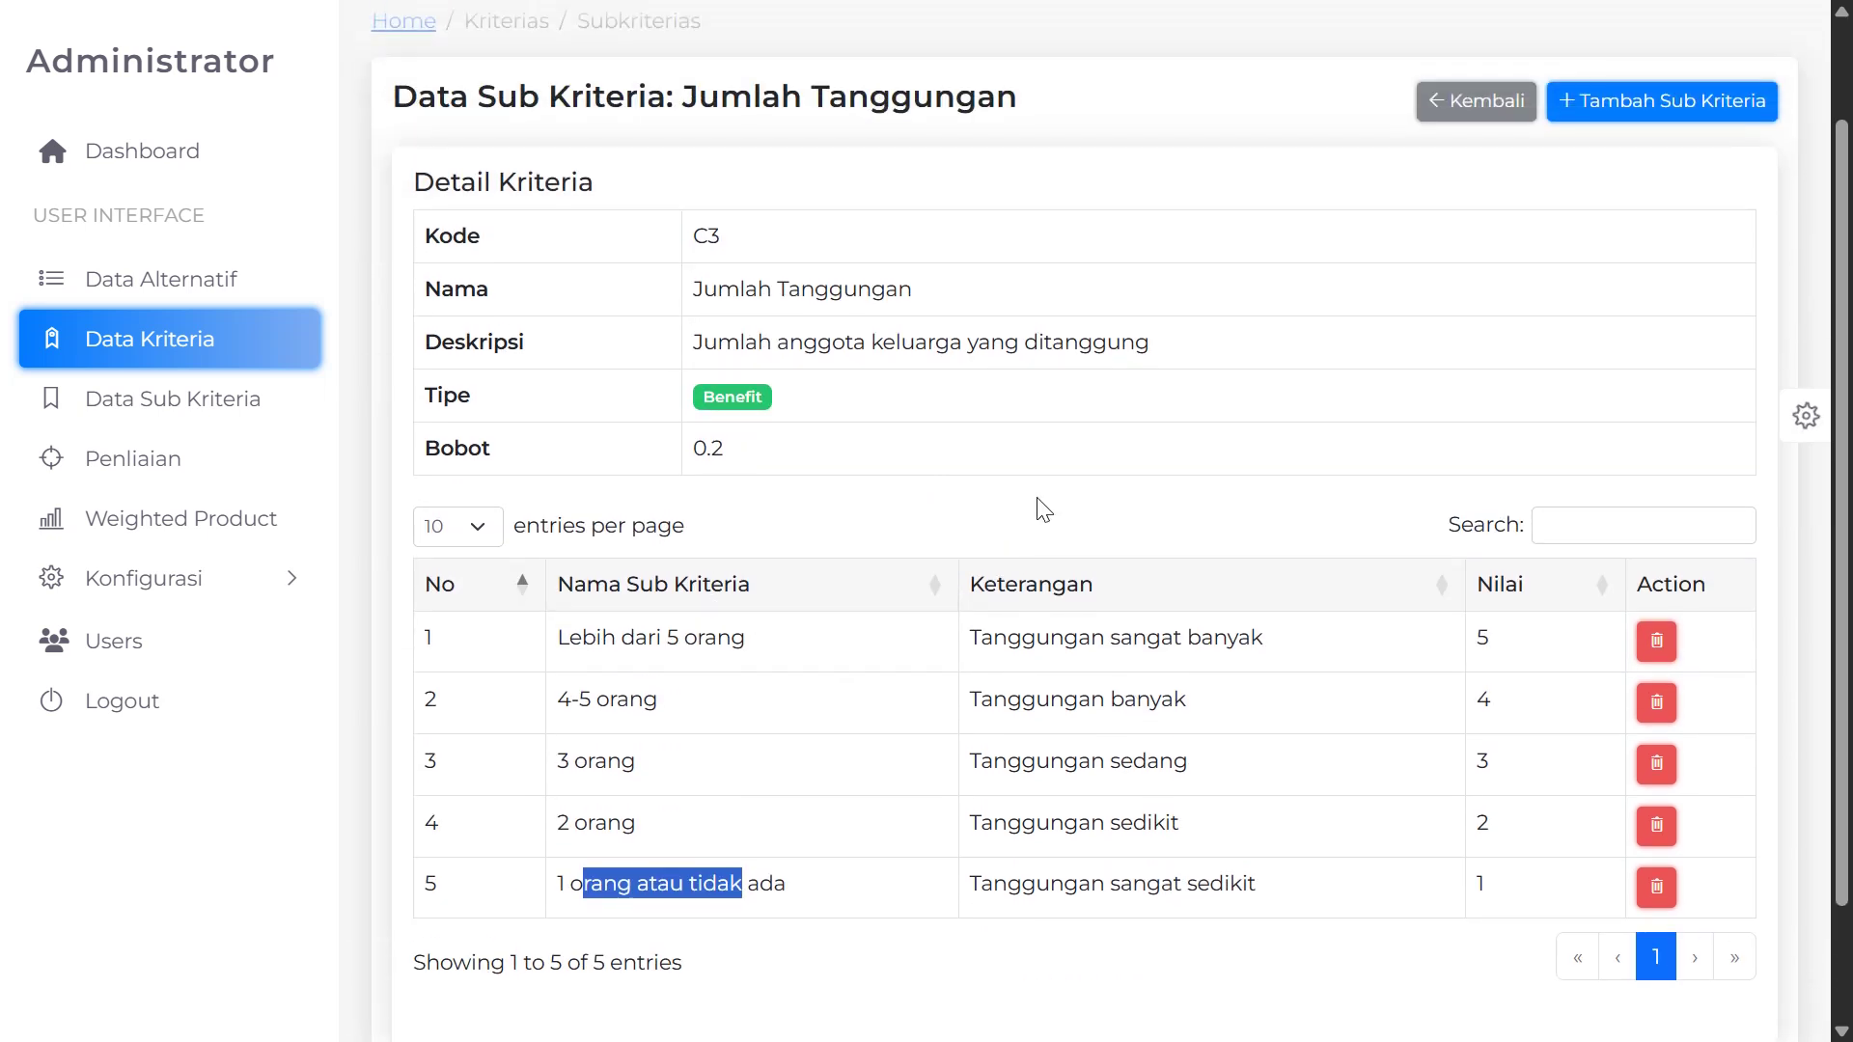
{"action": "scroll", "coordinate": [1229, 628], "scroll_direction": "up", "scroll_amount": 1}
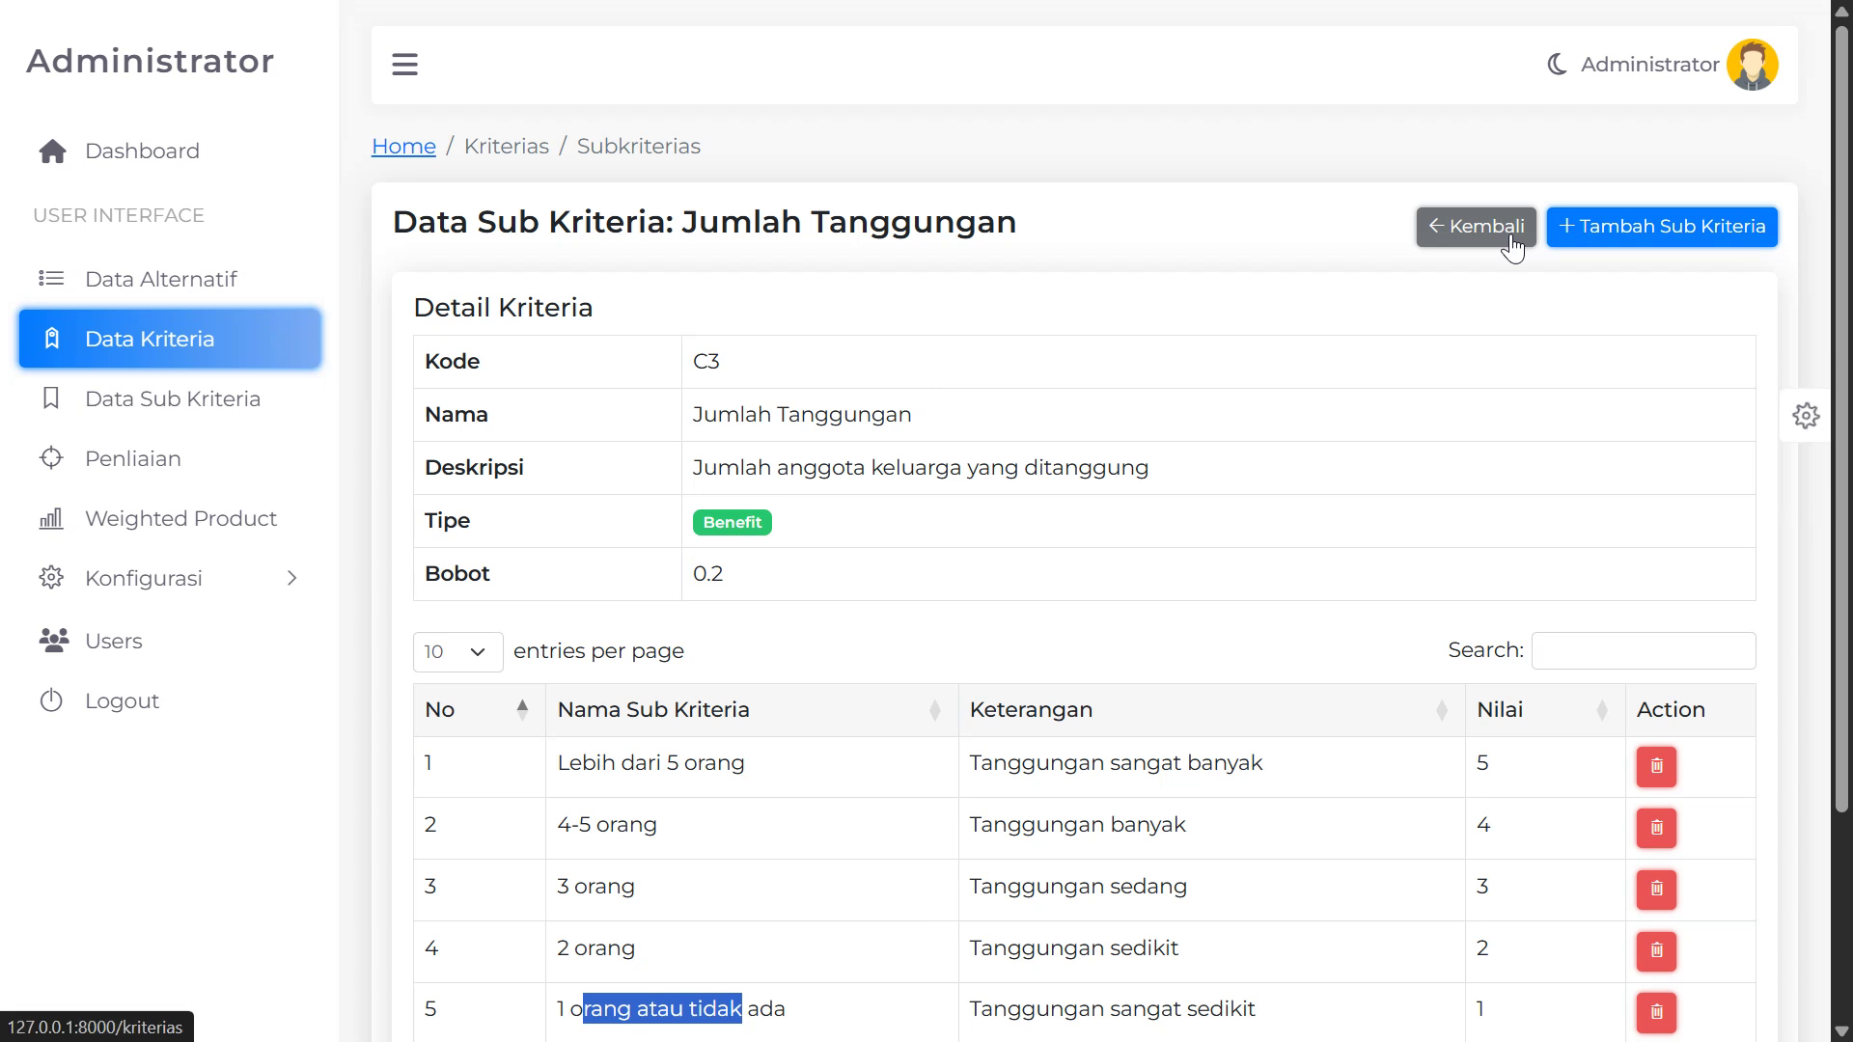
Return to Data Kriteria, open the add-criterion form and leave it unsaved
{"action": "left_click", "coordinate": [1512, 248]}
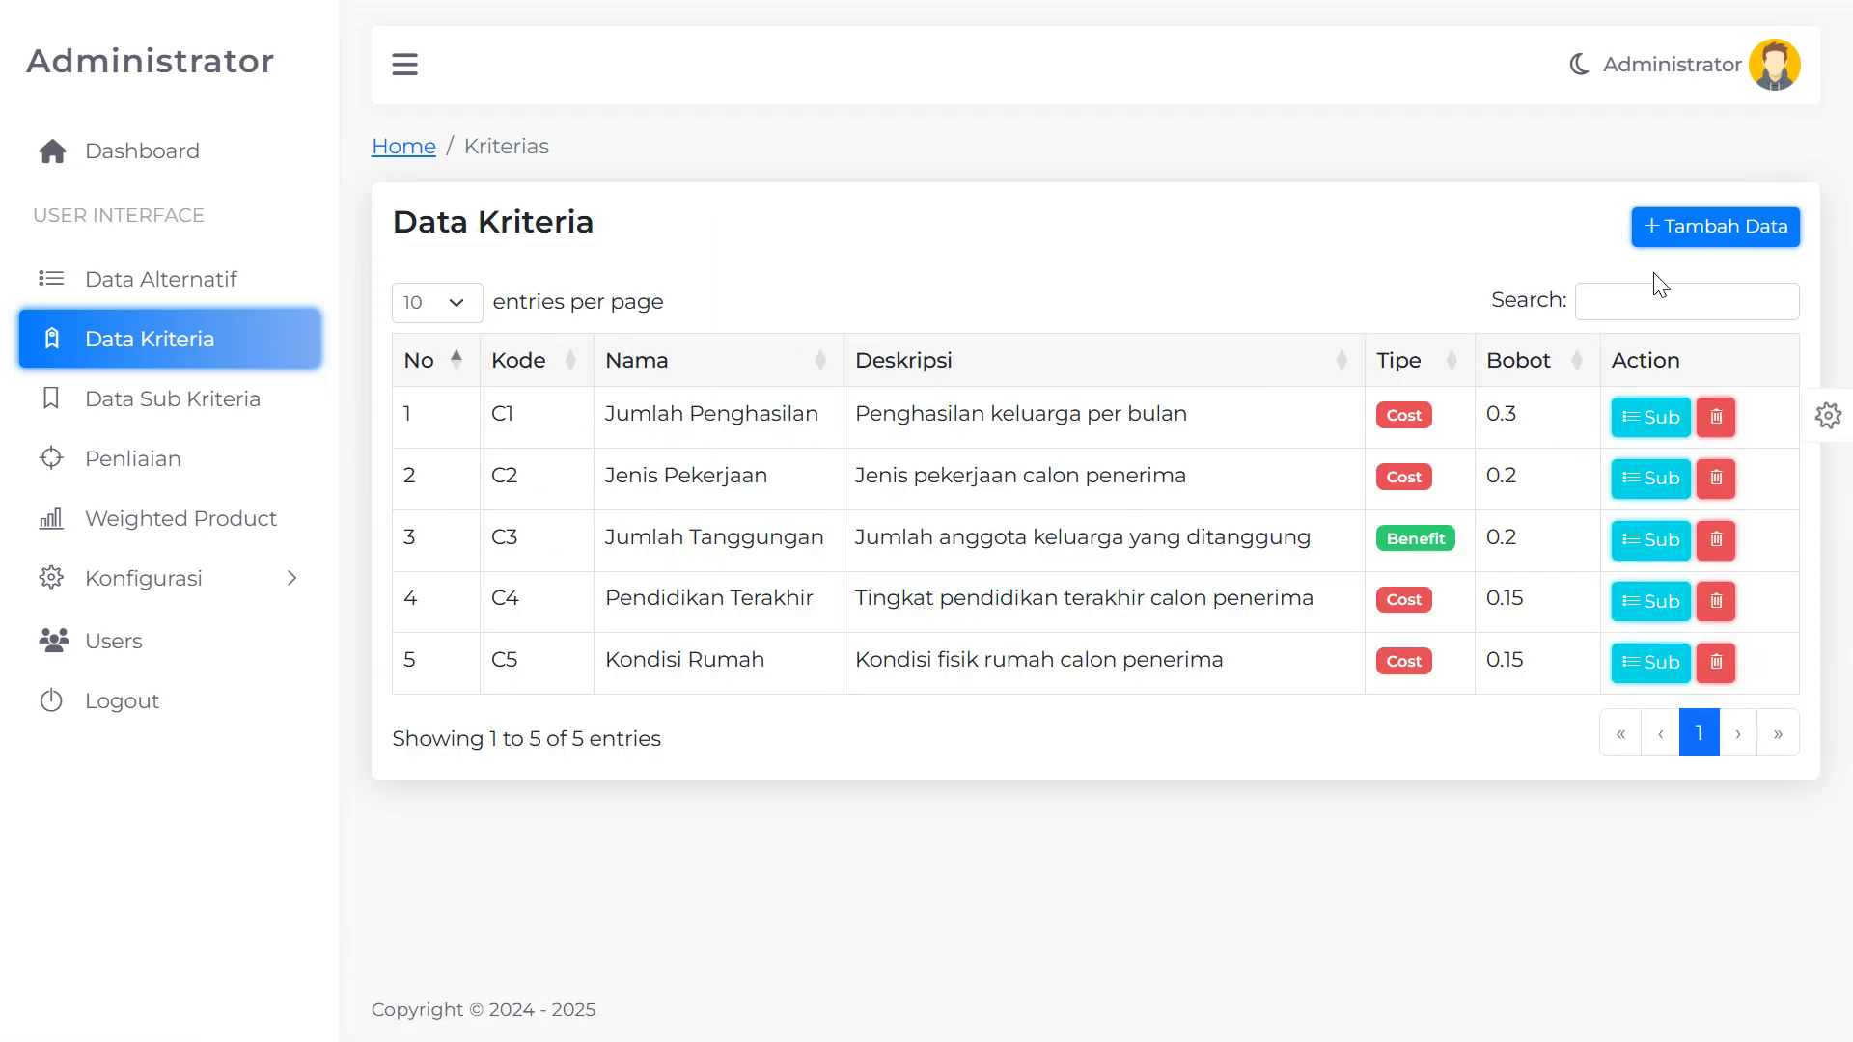
{"action": "left_click", "coordinate": [1727, 236]}
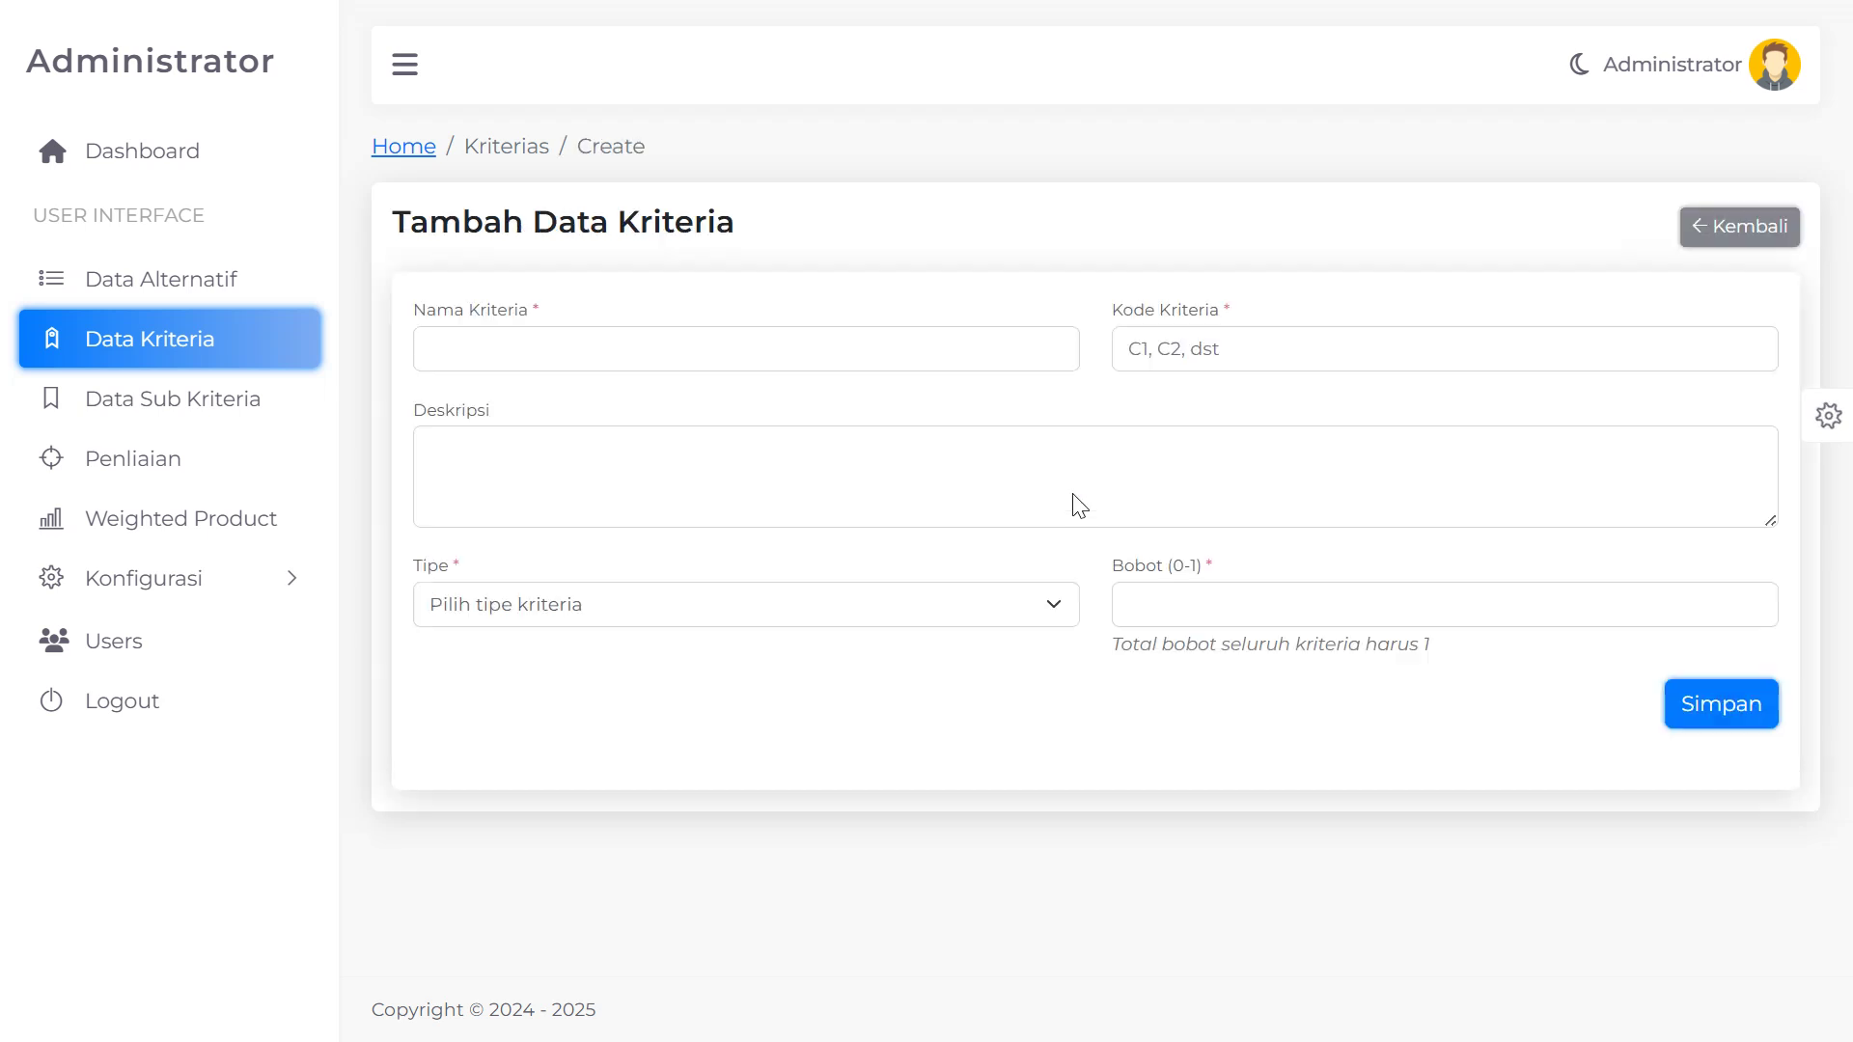
{"action": "left_click", "coordinate": [1734, 252]}
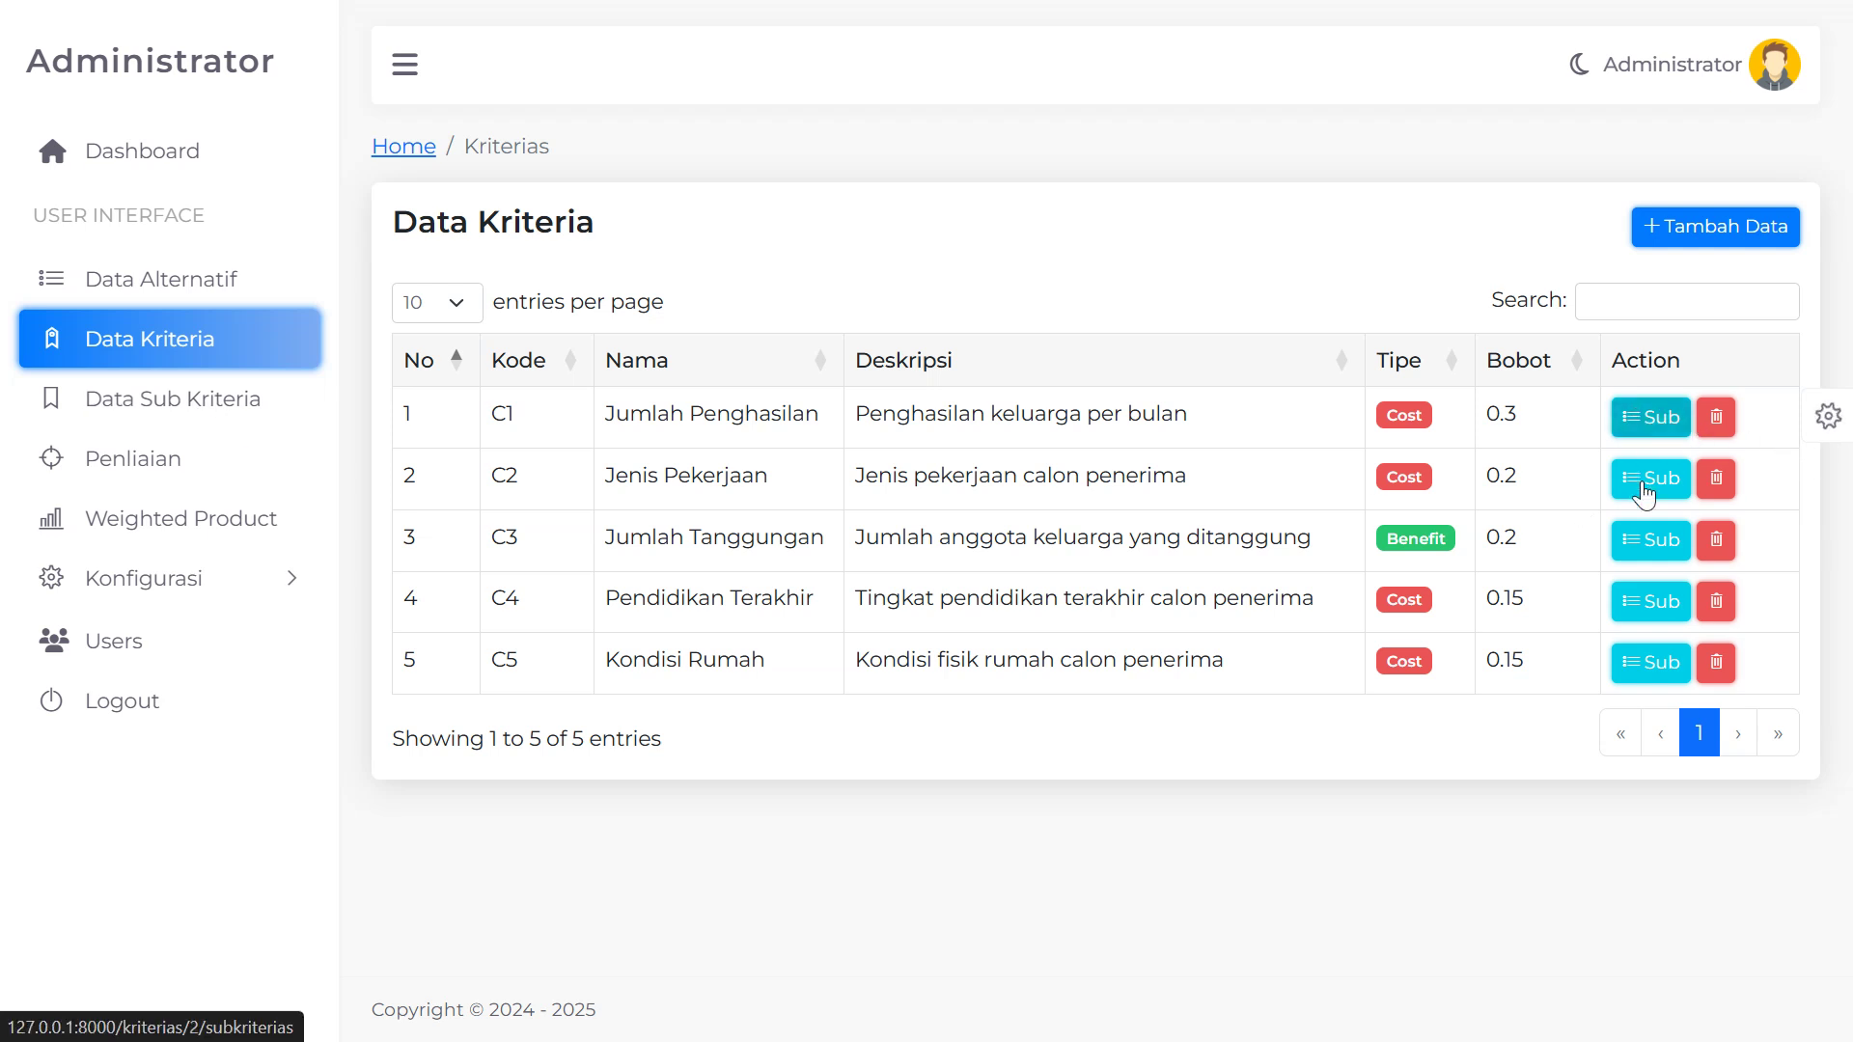
Open Data Sub Kriteria and point out the Jumlah Penghasilan and Jenis Pekerjaan entries on page 1
{"action": "left_click", "coordinate": [344, 402]}
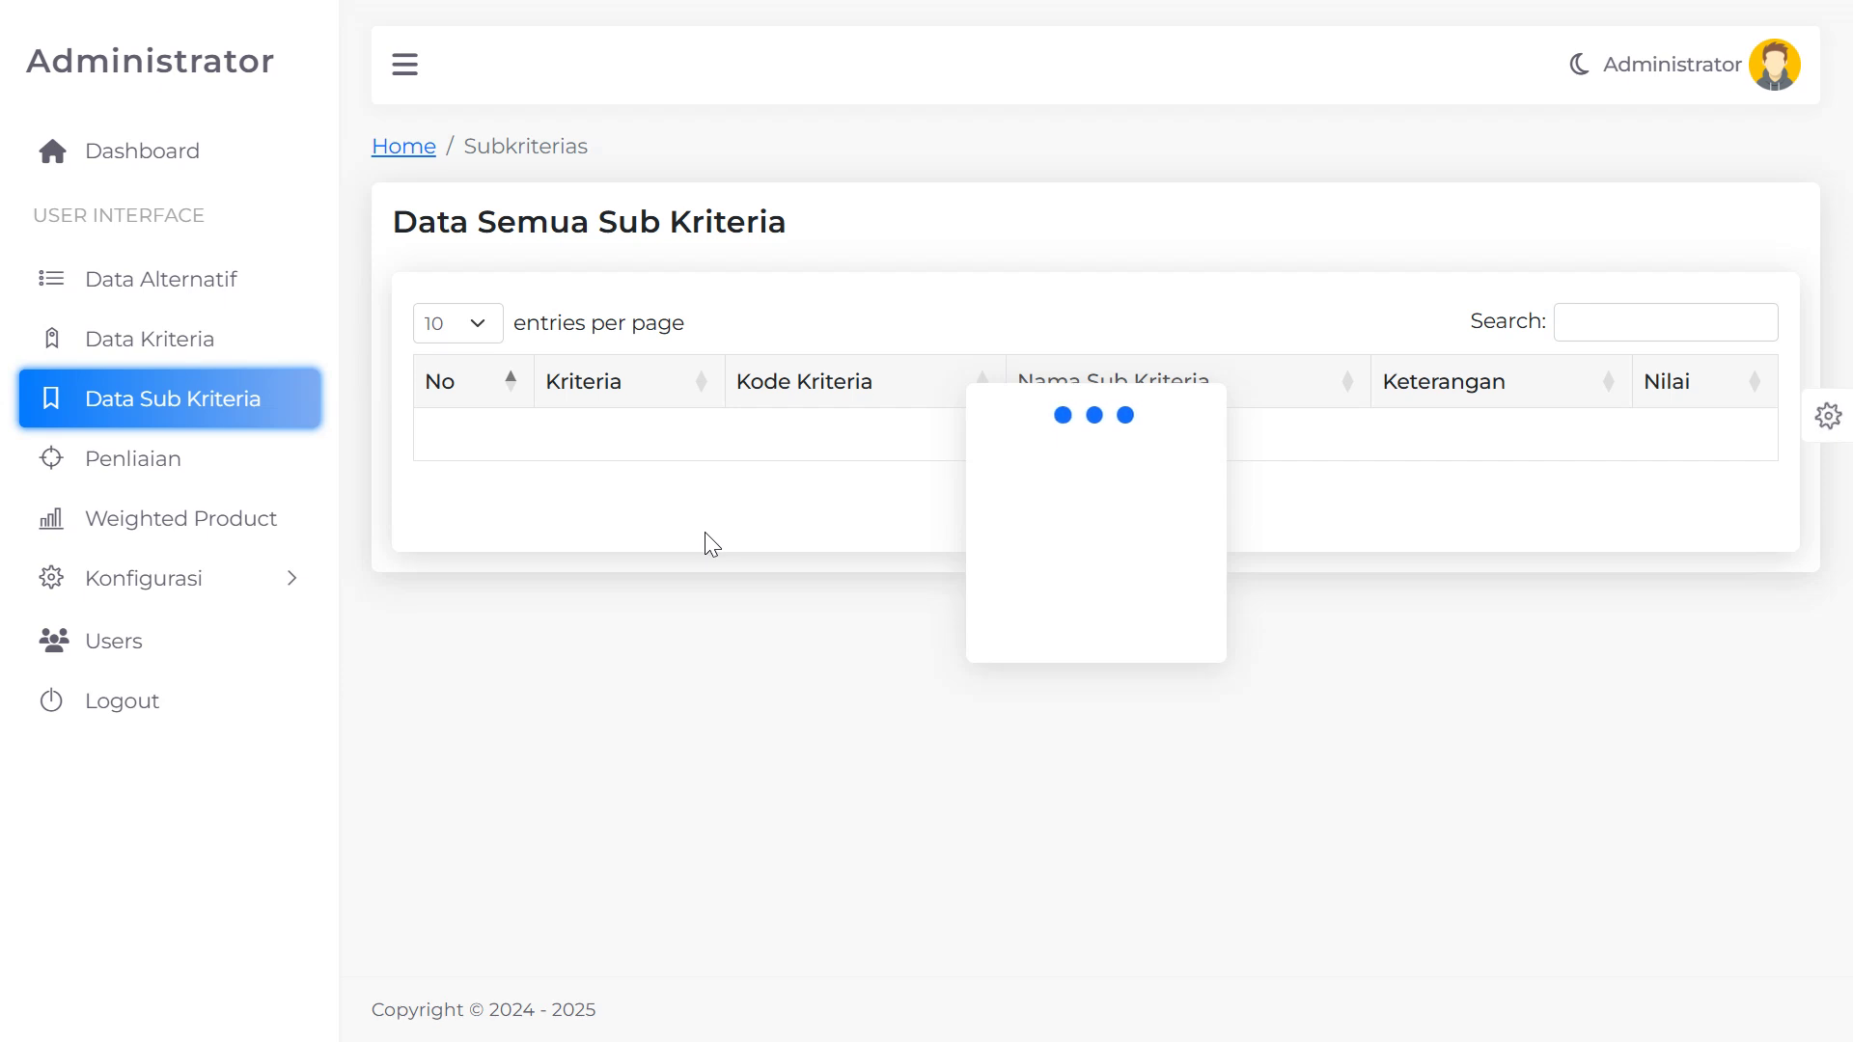
{"action": "scroll", "coordinate": [999, 593], "scroll_direction": "down", "scroll_amount": 3}
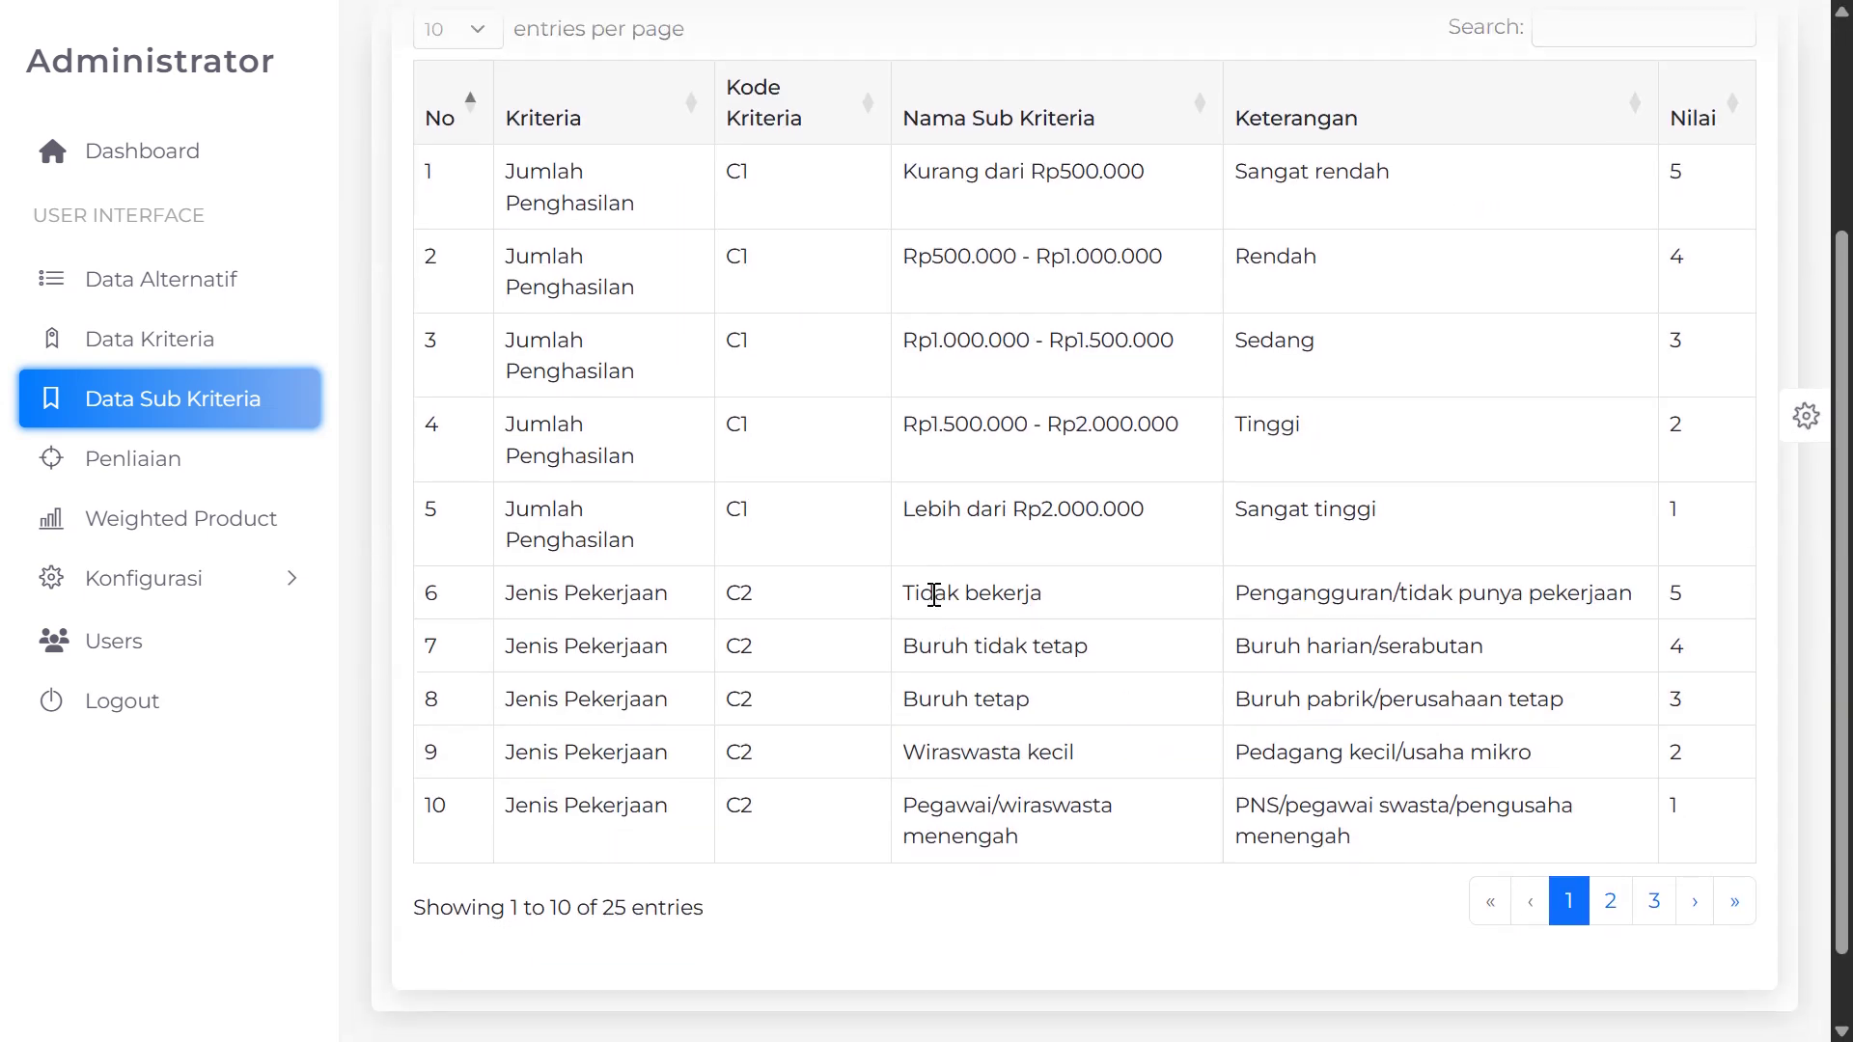
{"action": "scroll", "coordinate": [934, 587], "scroll_direction": "up", "scroll_amount": 2}
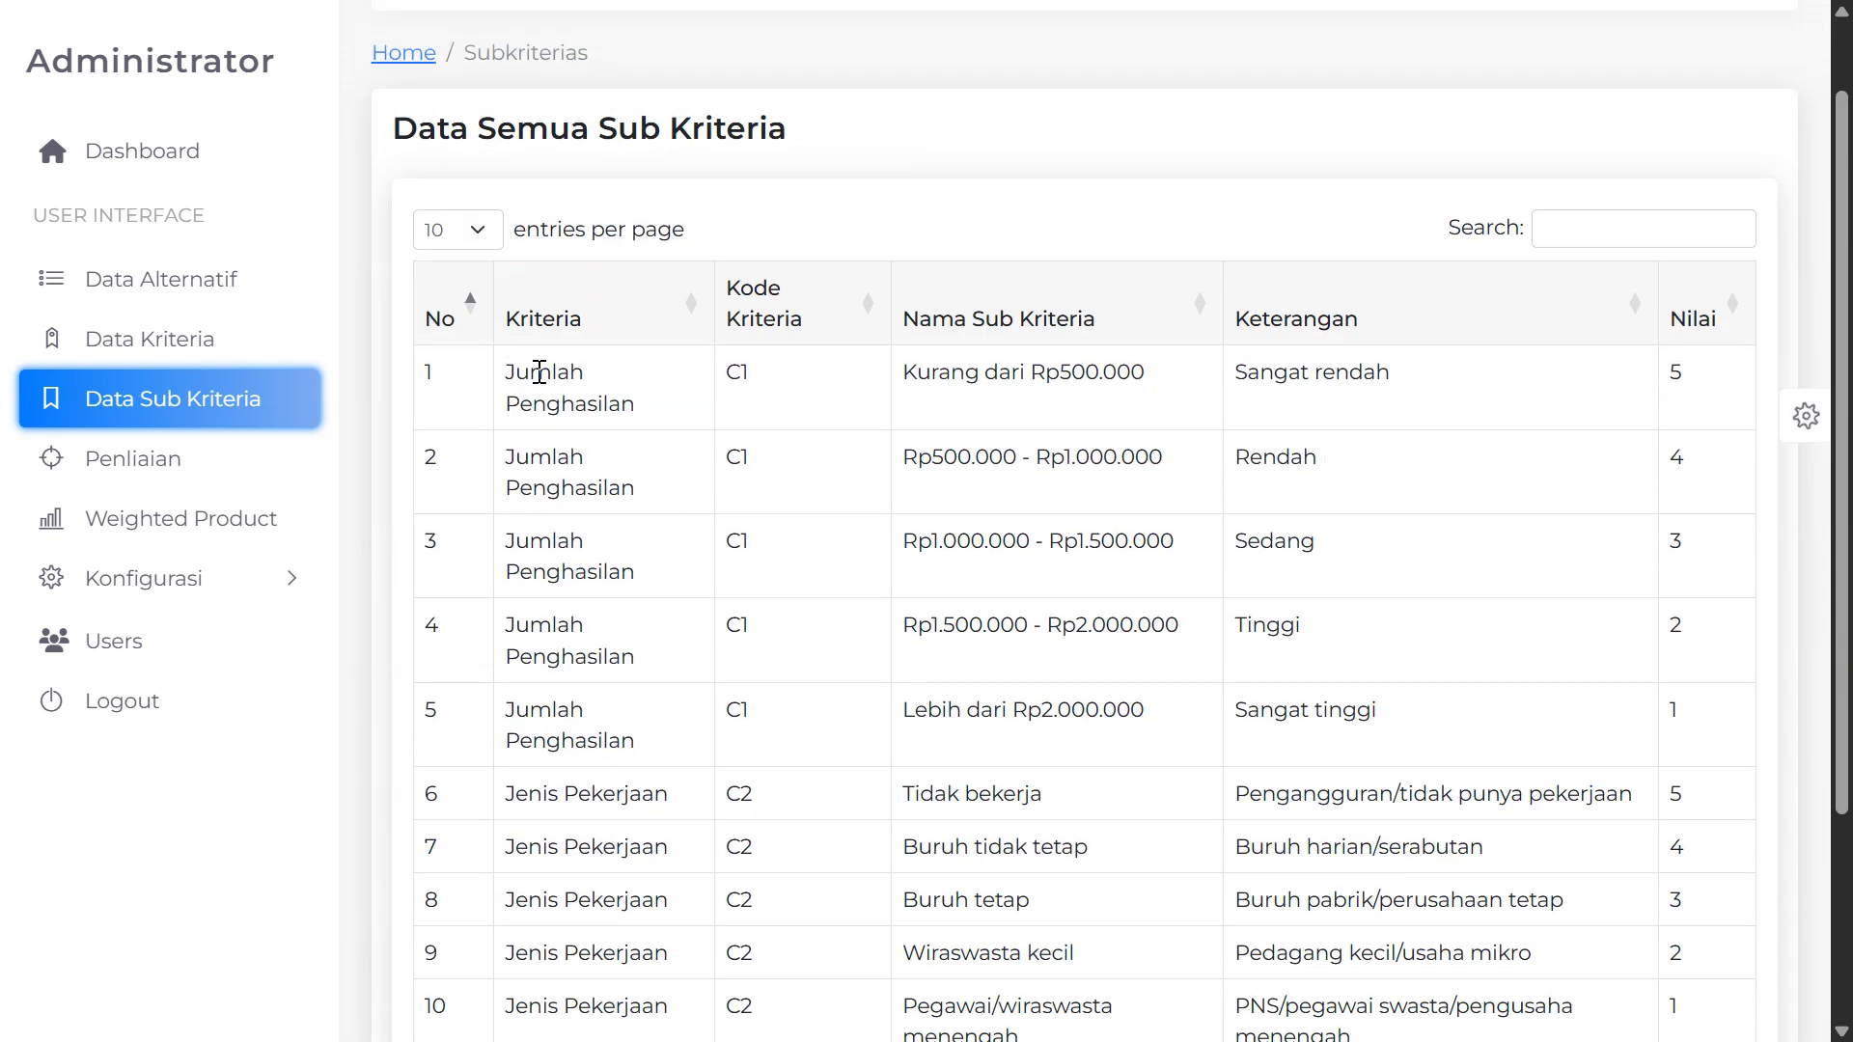
{"action": "left_click_drag", "start_coordinate": [517, 372], "coordinate": [638, 401]}
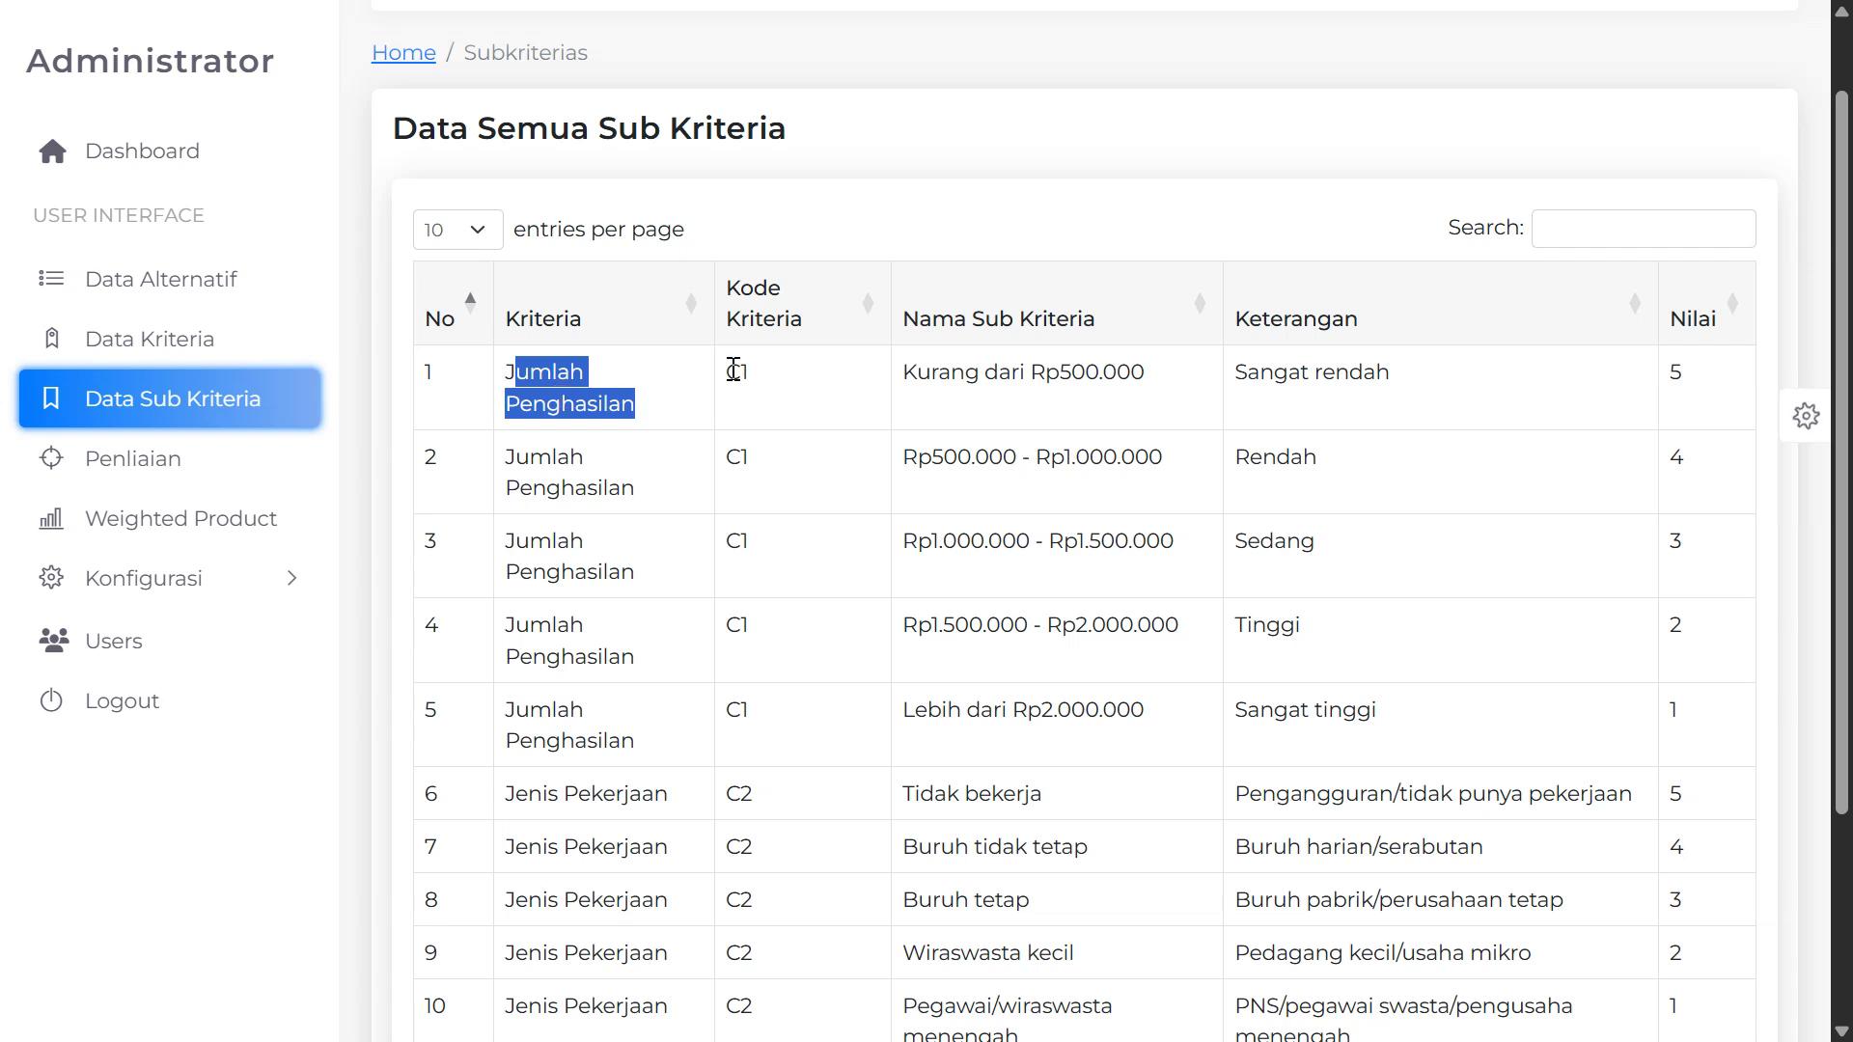
{"action": "left_click", "coordinate": [733, 370]}
{"action": "scroll", "coordinate": [676, 690], "scroll_direction": "down", "scroll_amount": 3}
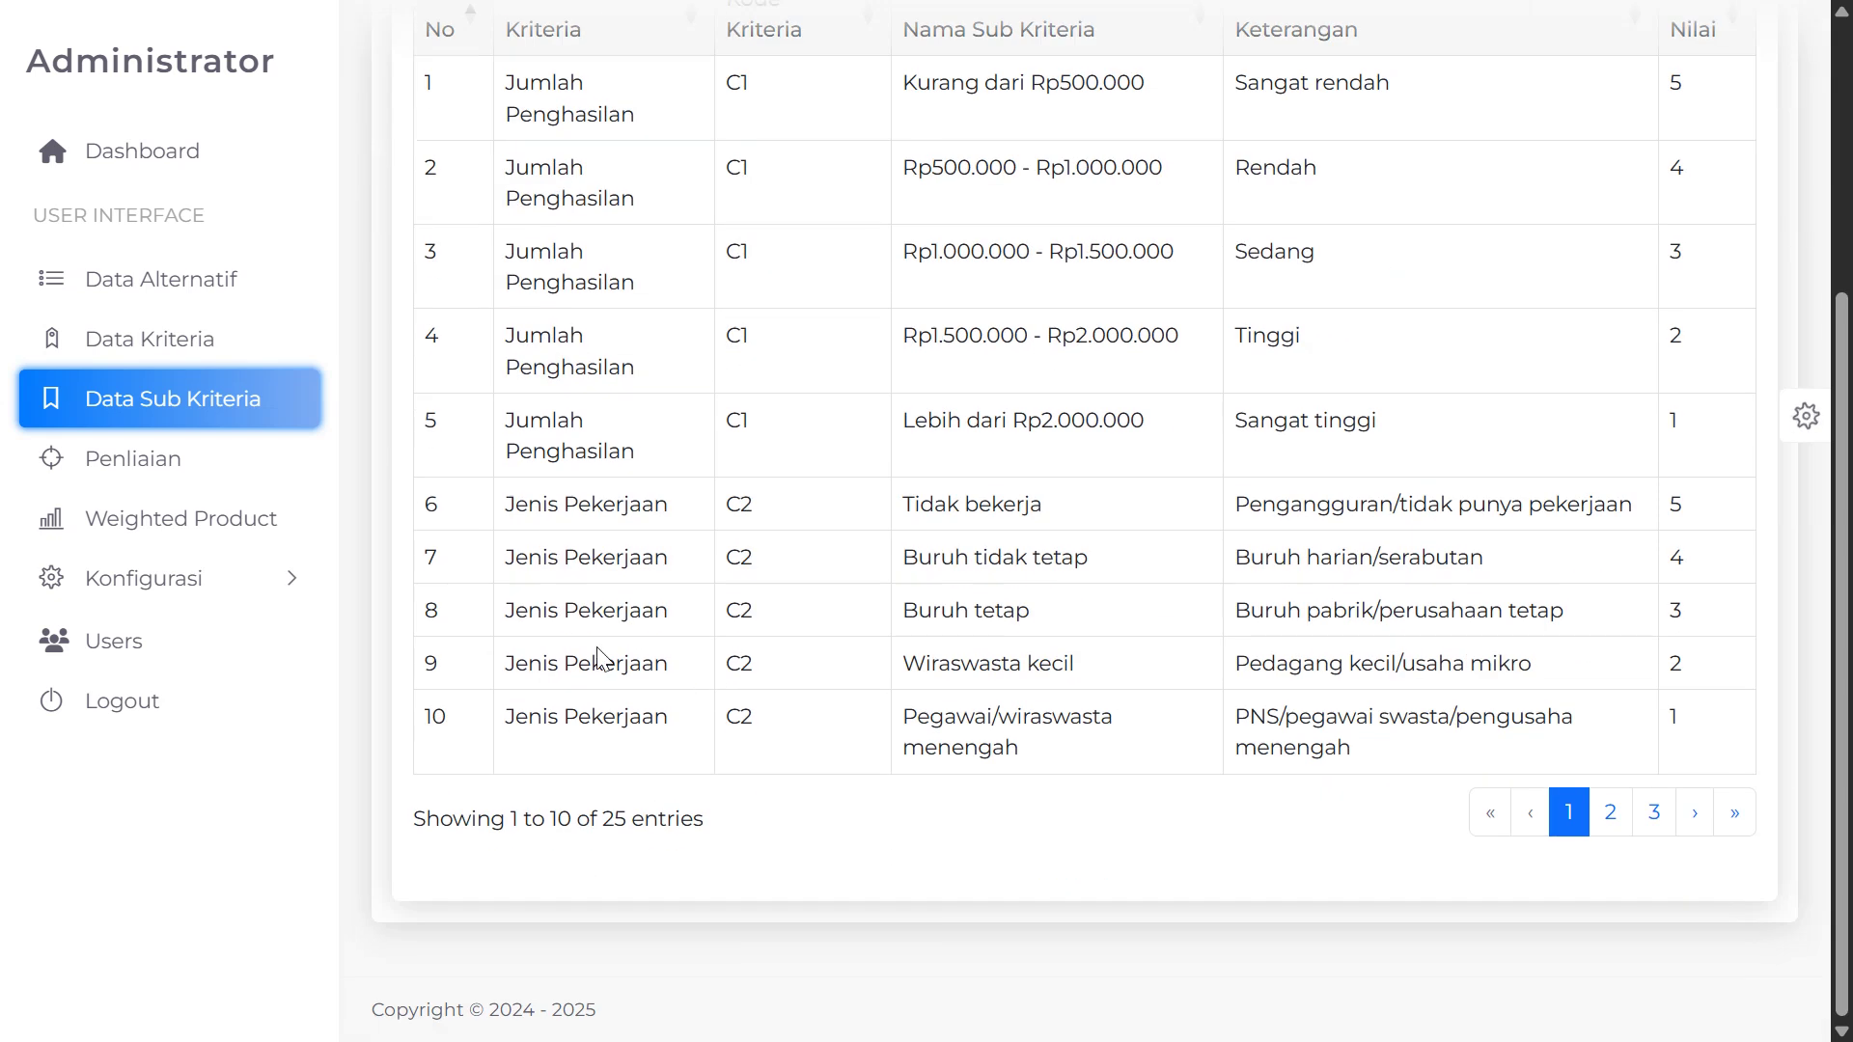
{"action": "left_click_drag", "start_coordinate": [517, 511], "coordinate": [779, 526]}
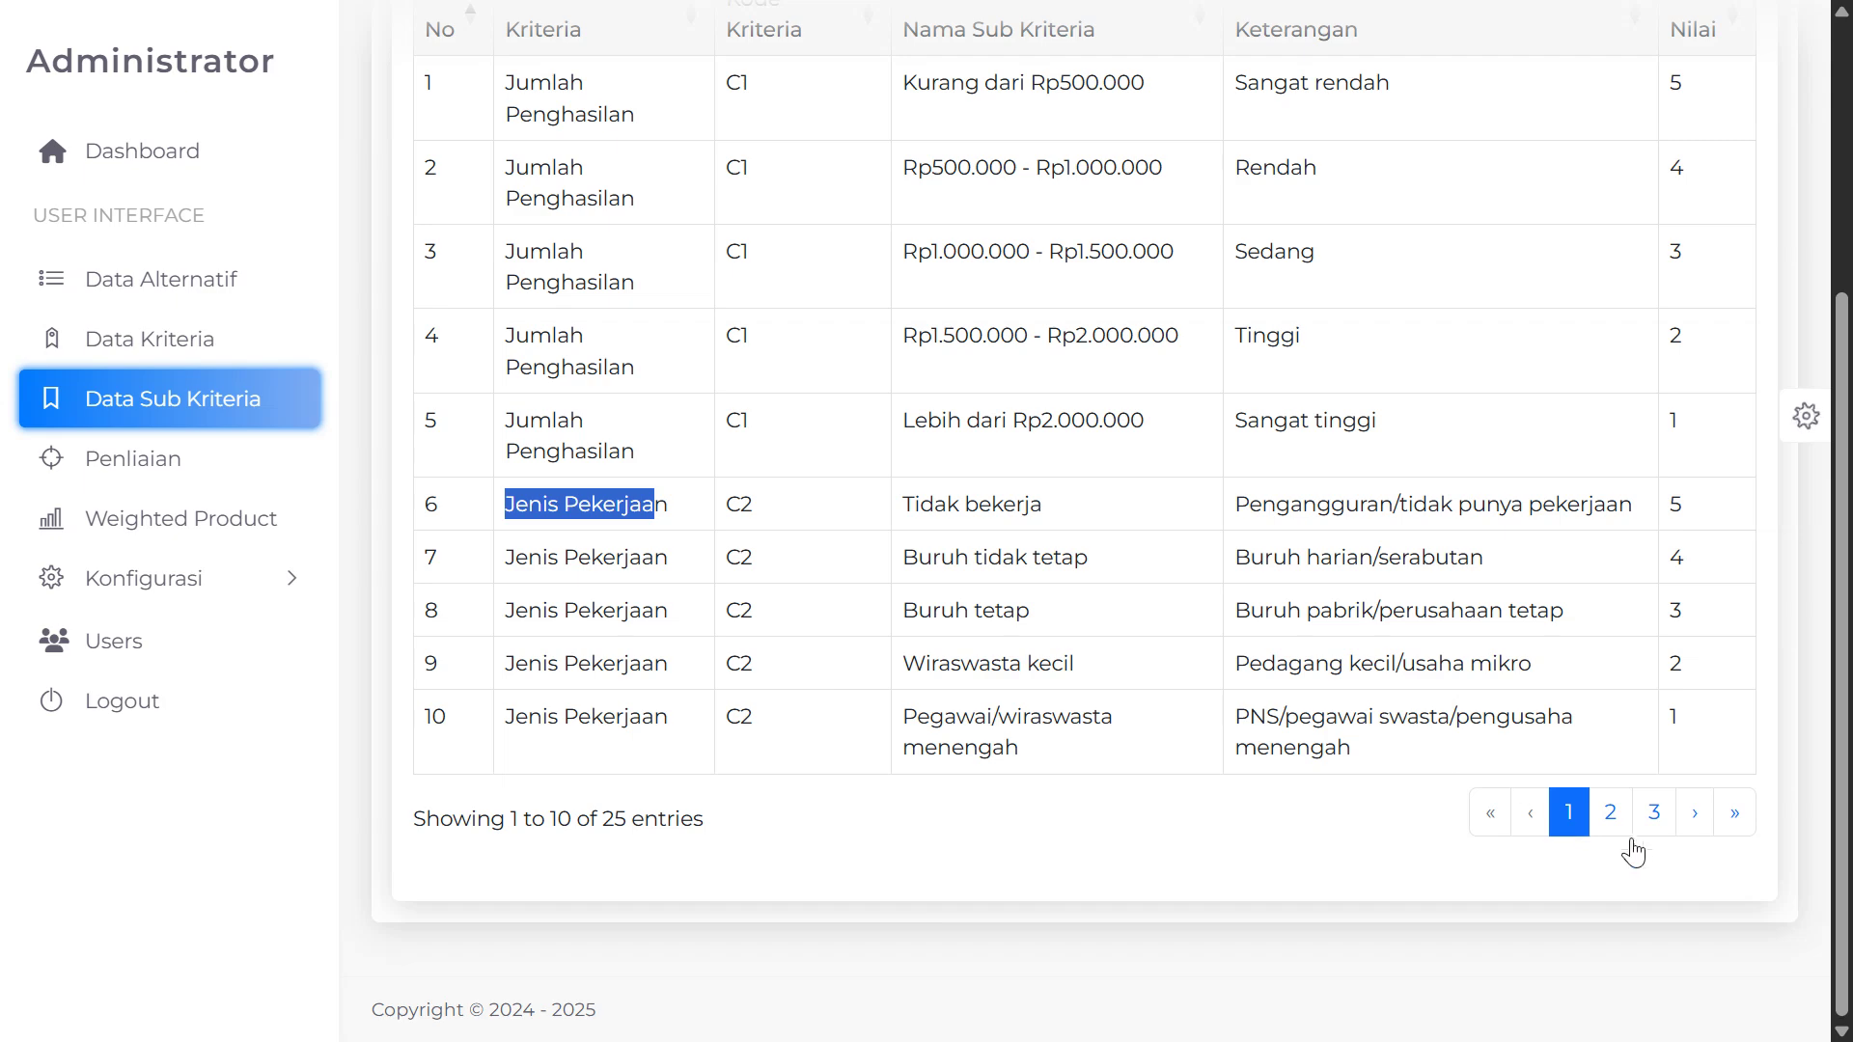
Browse pages 2 and 3, pointing out Jumlah Tanggungan and the first Kondisi Rumah row
{"action": "left_click", "coordinate": [1610, 813]}
{"action": "scroll", "coordinate": [1057, 711], "scroll_direction": "up", "scroll_amount": 1}
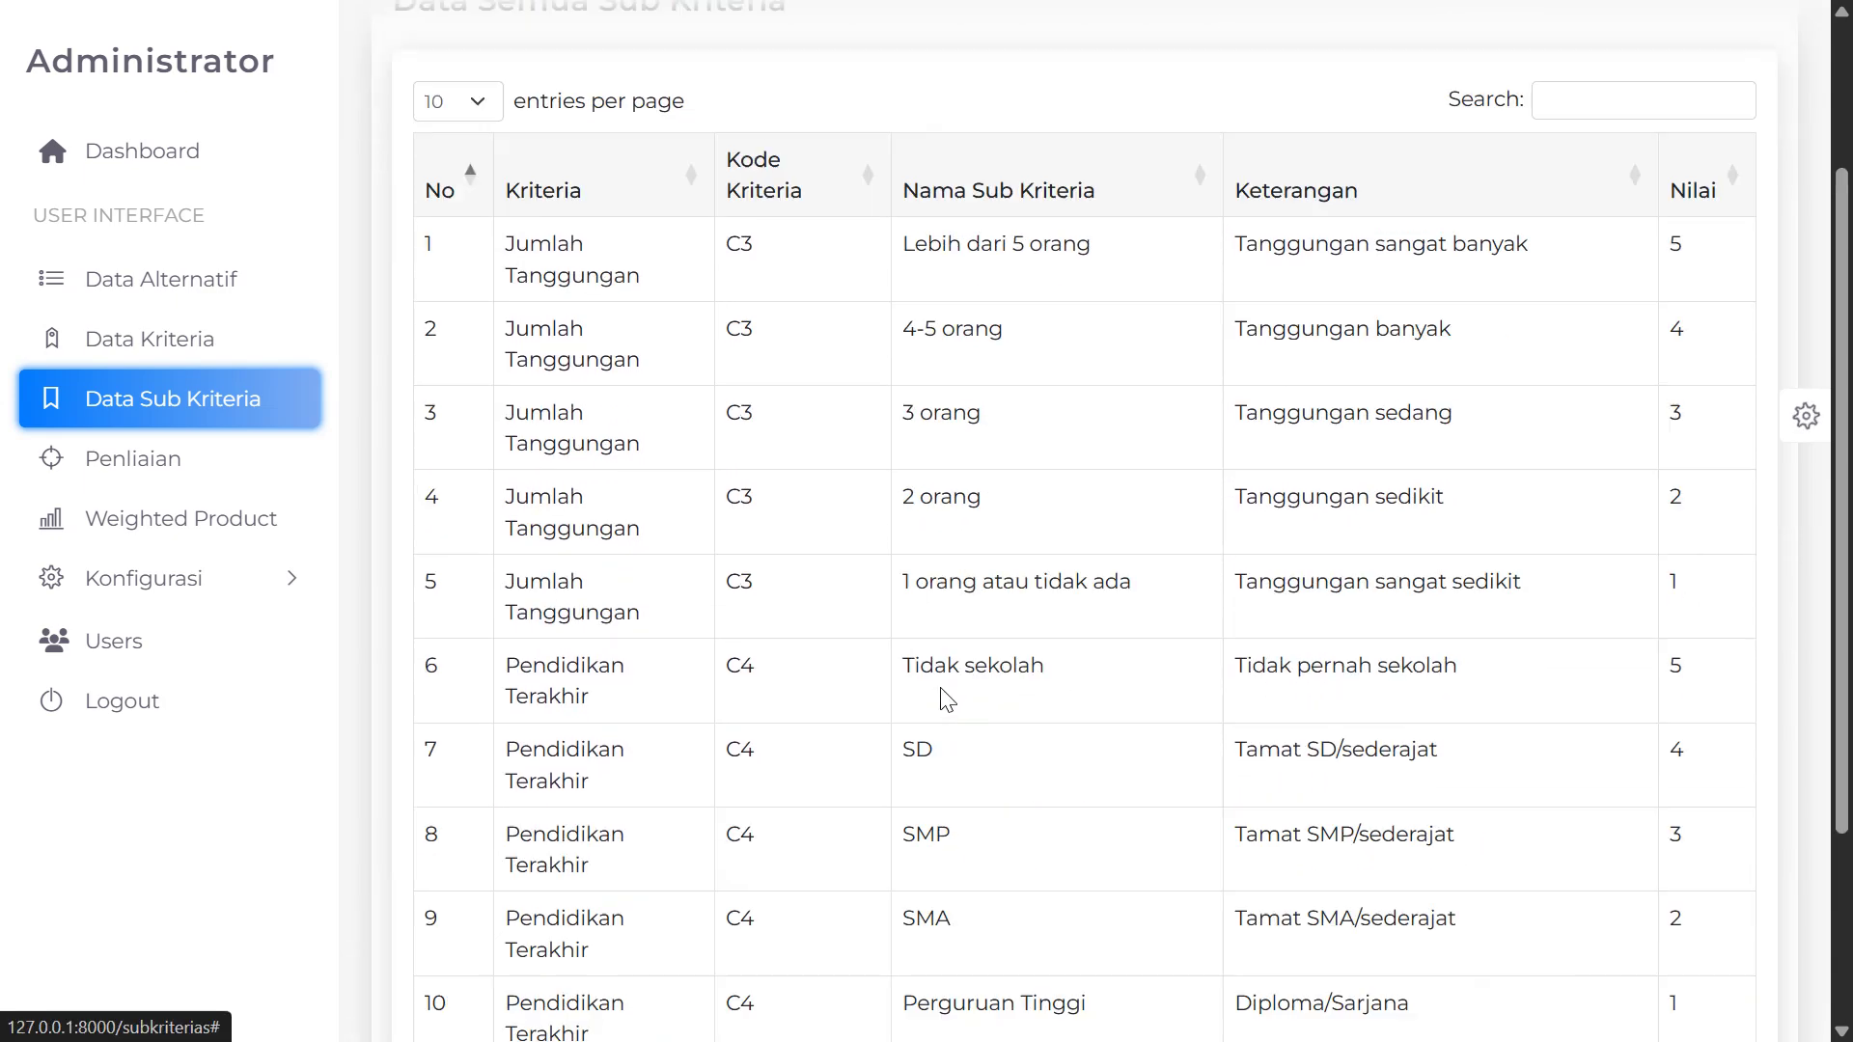
{"action": "left_click_drag", "start_coordinate": [514, 280], "coordinate": [681, 292]}
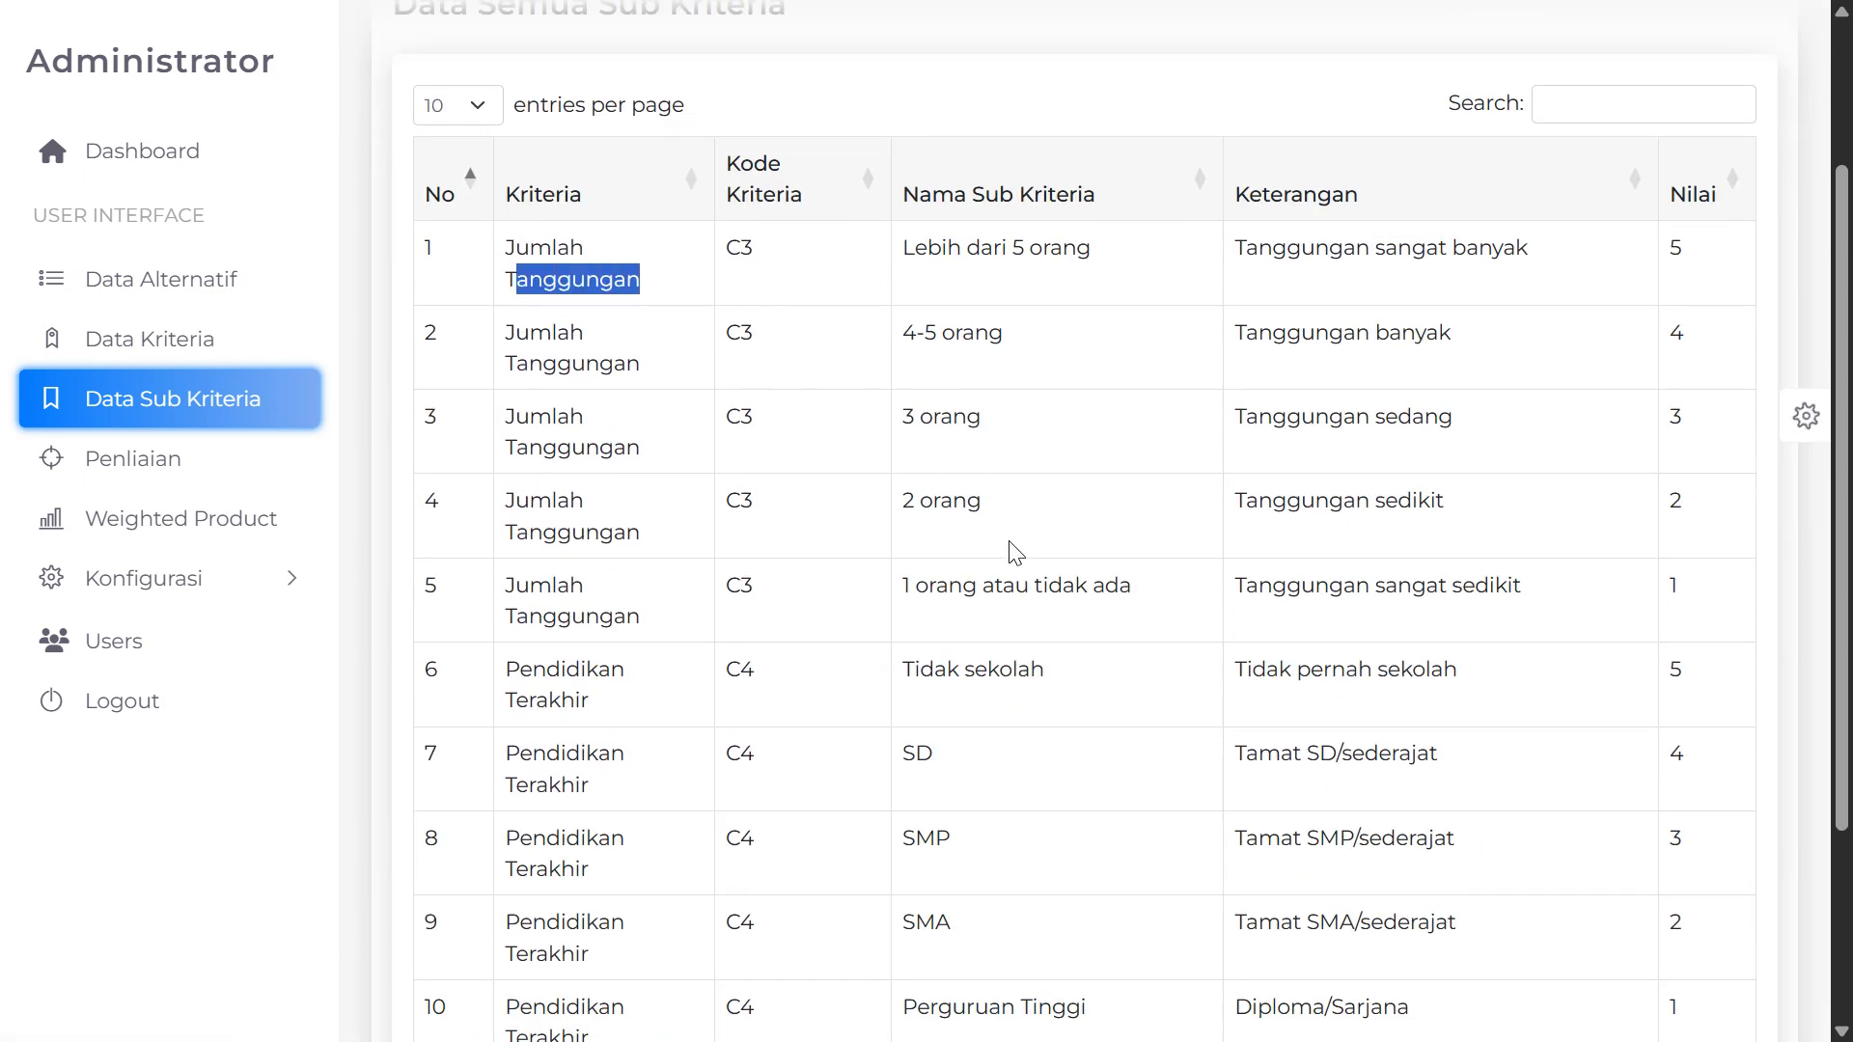
{"action": "scroll", "coordinate": [922, 637], "scroll_direction": "down", "scroll_amount": 3}
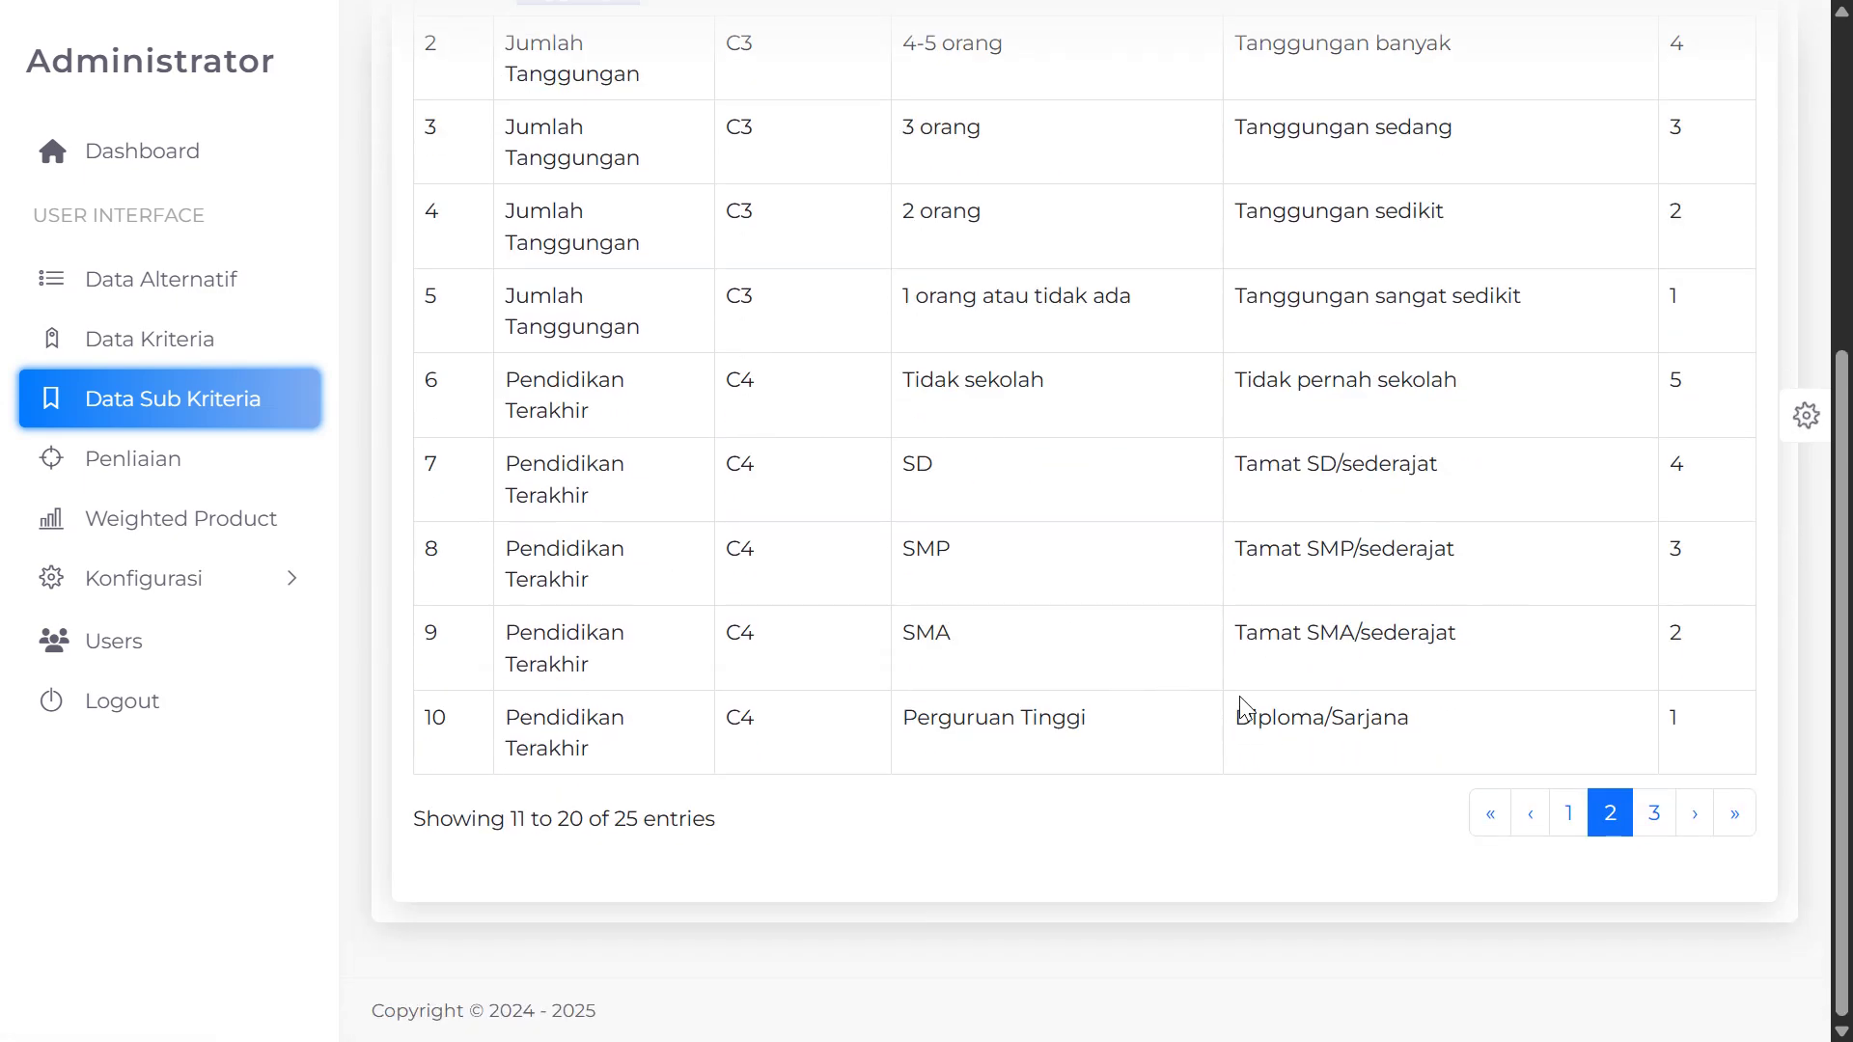
{"action": "left_click", "coordinate": [1648, 833]}
{"action": "left_click_drag", "start_coordinate": [504, 468], "coordinate": [1464, 468]}
{"action": "left_click", "coordinate": [1354, 560]}
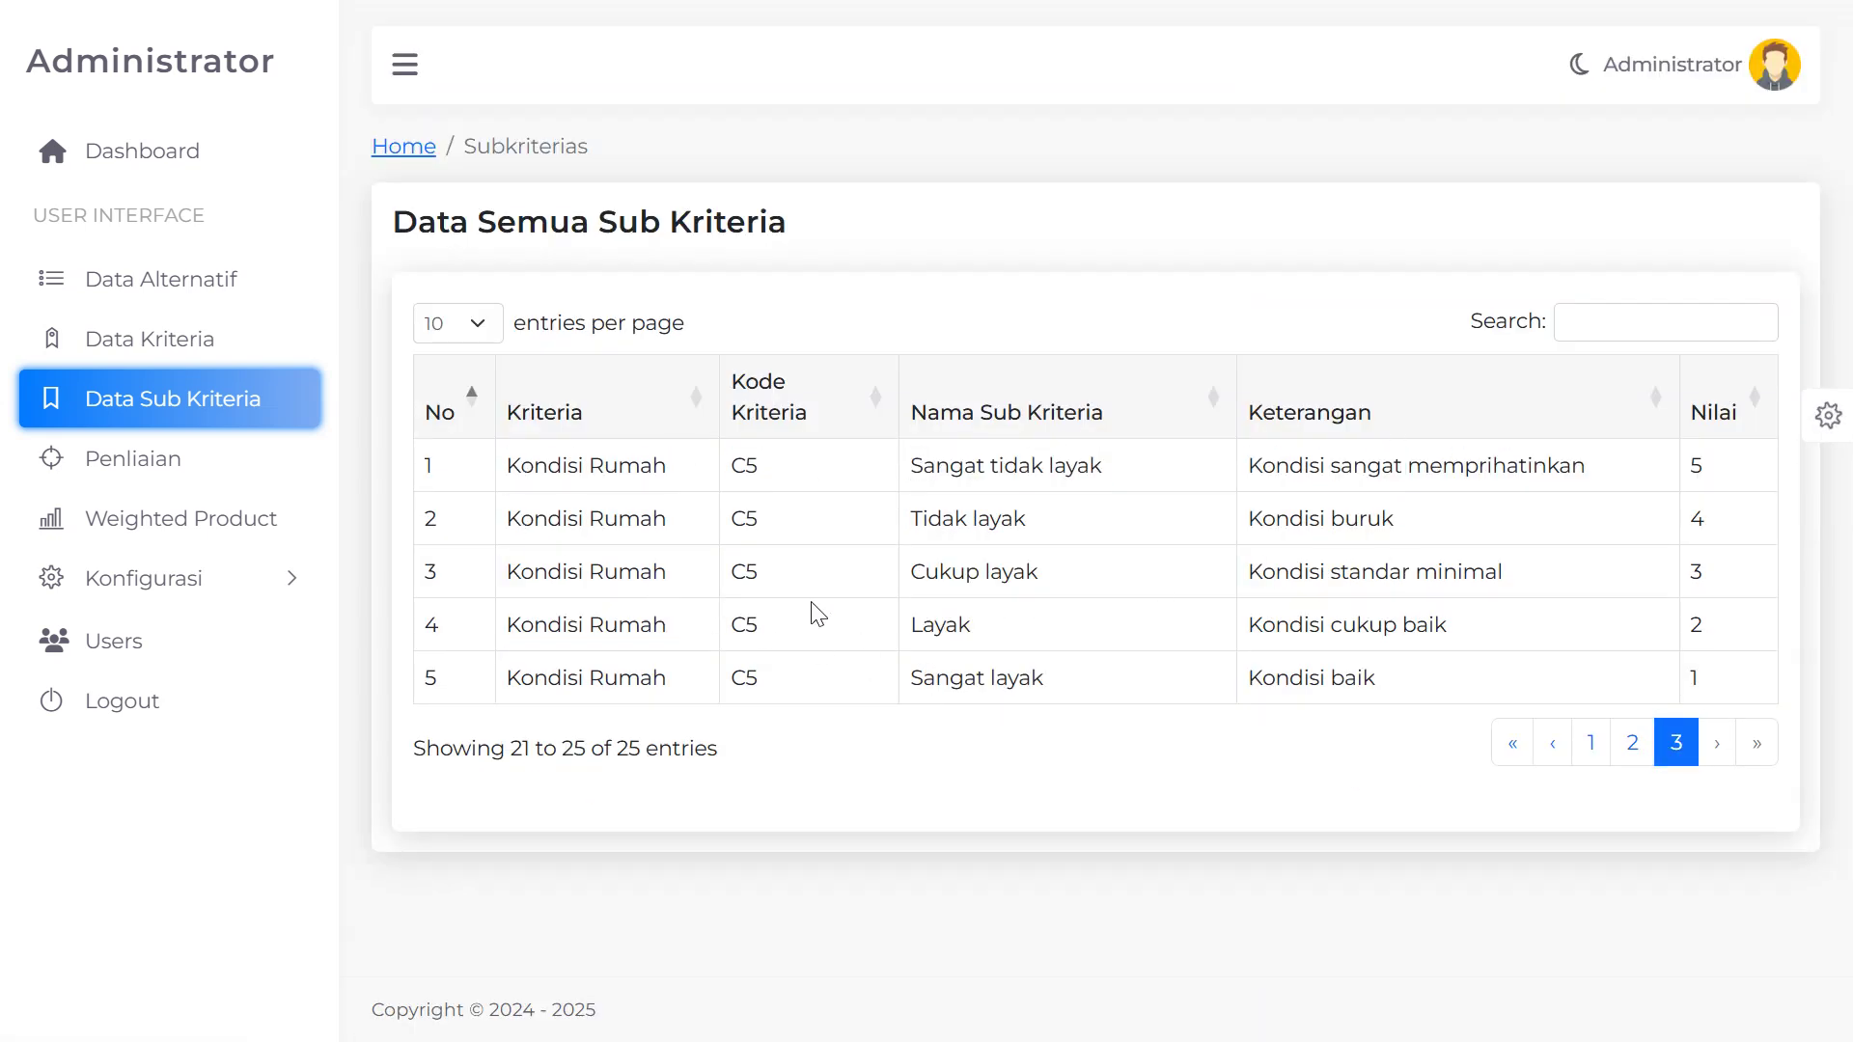
Open the Penilaian page and scroll through the criteria table
{"action": "left_click", "coordinate": [136, 473]}
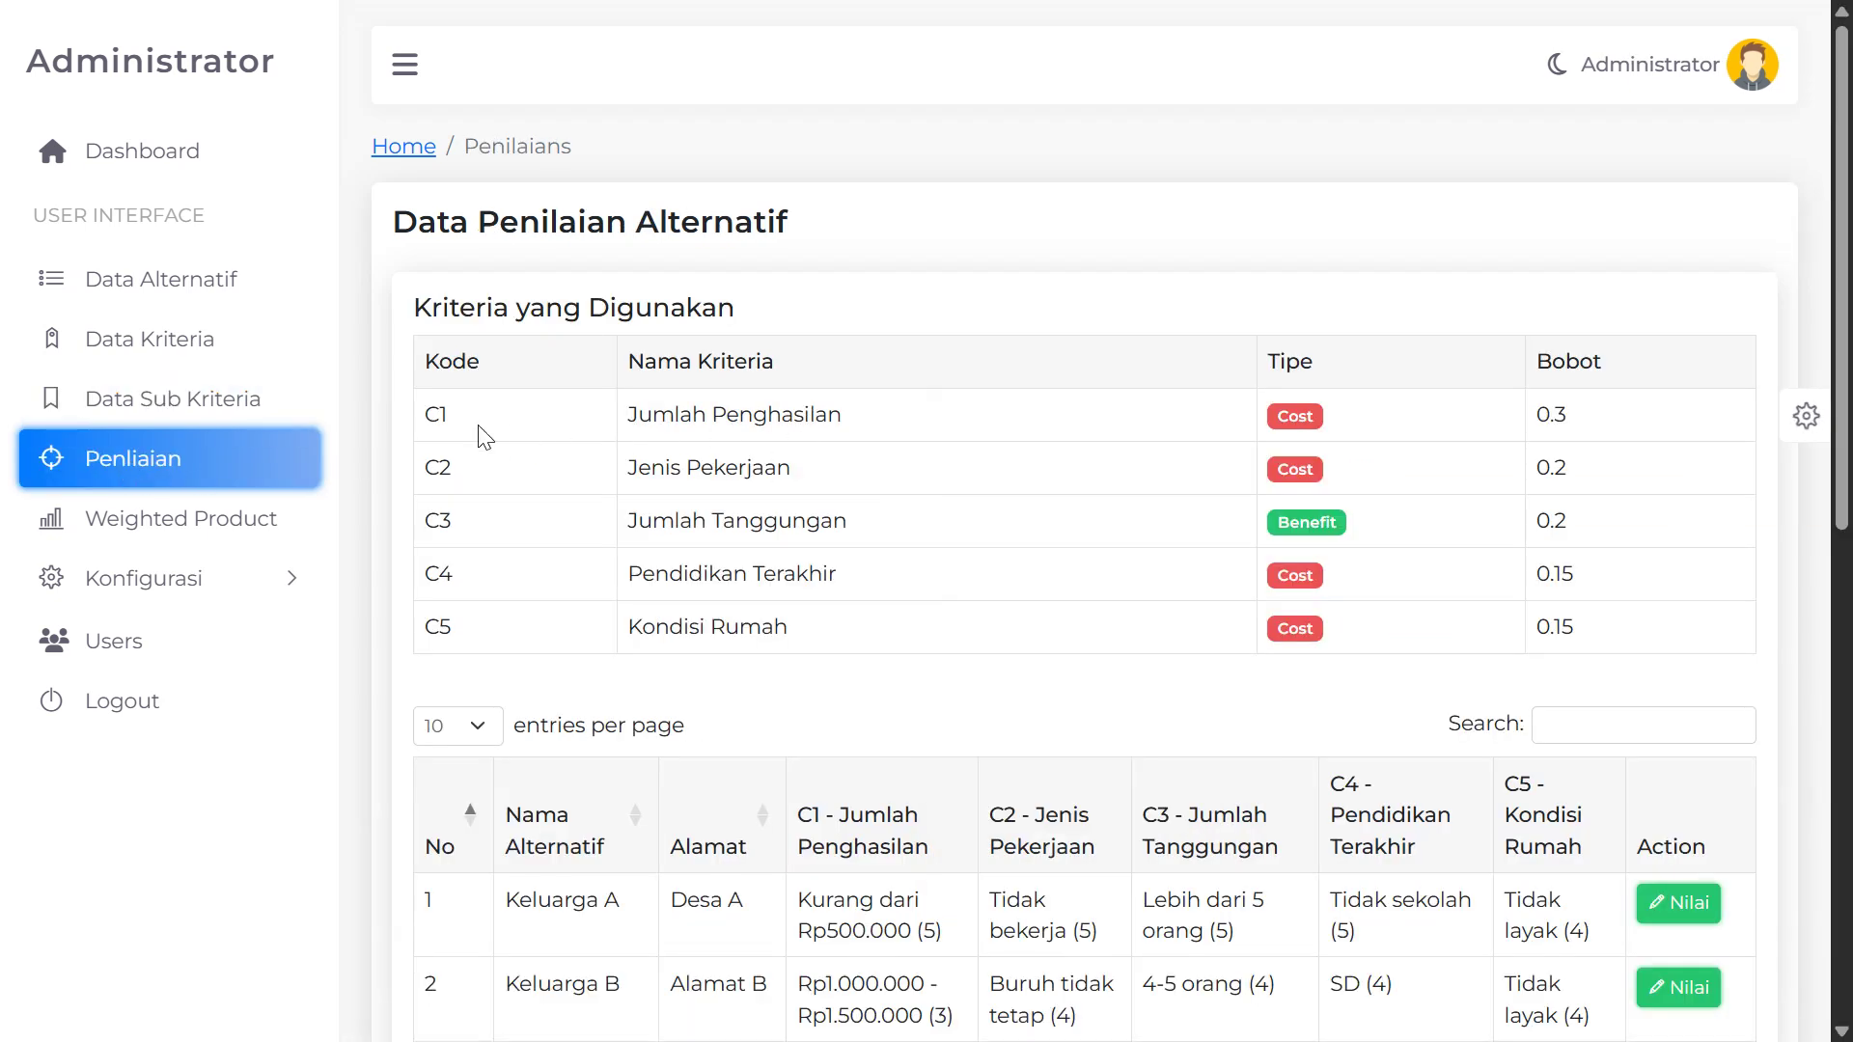
{"action": "scroll", "coordinate": [652, 526], "scroll_direction": "down", "scroll_amount": 2}
{"action": "scroll", "coordinate": [746, 622], "scroll_direction": "down", "scroll_amount": 4}
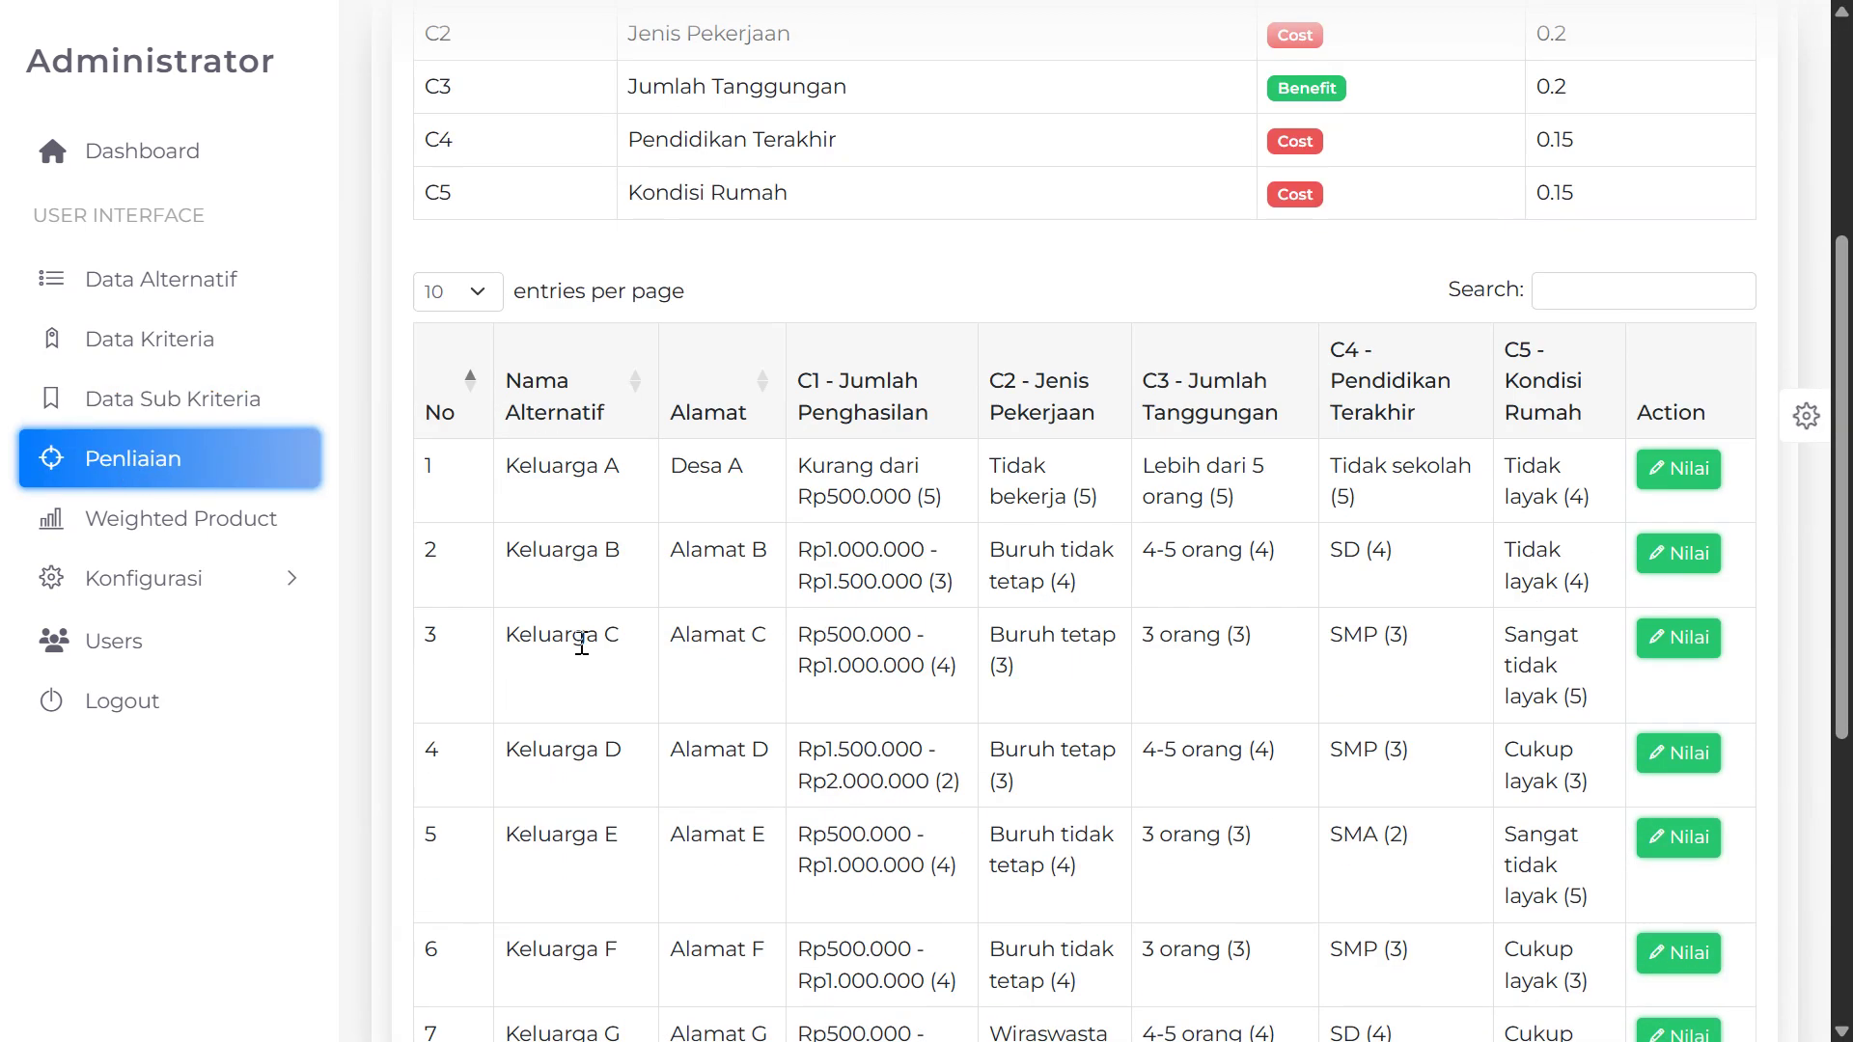
{"action": "scroll", "coordinate": [538, 642], "scroll_direction": "up", "scroll_amount": 3}
{"action": "scroll", "coordinate": [515, 619], "scroll_direction": "down", "scroll_amount": 2}
{"action": "scroll", "coordinate": [515, 619], "scroll_direction": "down", "scroll_amount": 10}
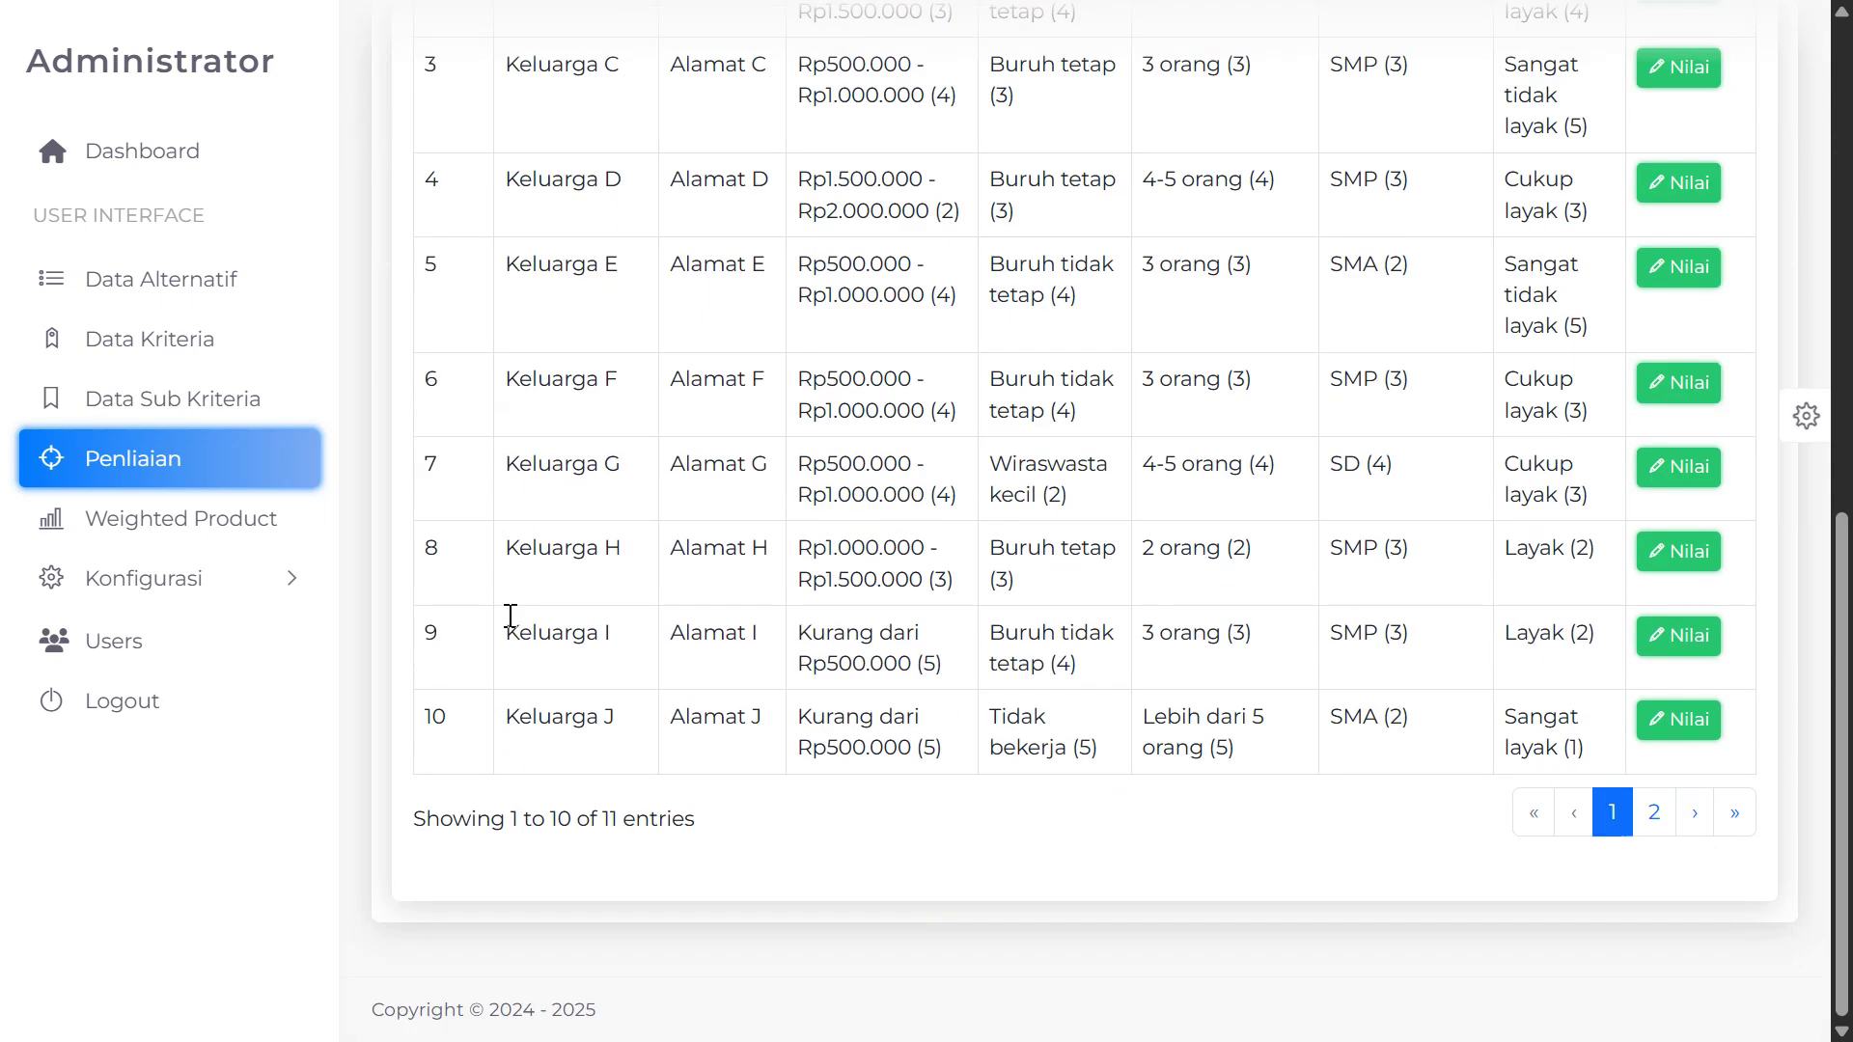
{"action": "scroll", "coordinate": [509, 616], "scroll_direction": "up", "scroll_amount": 8}
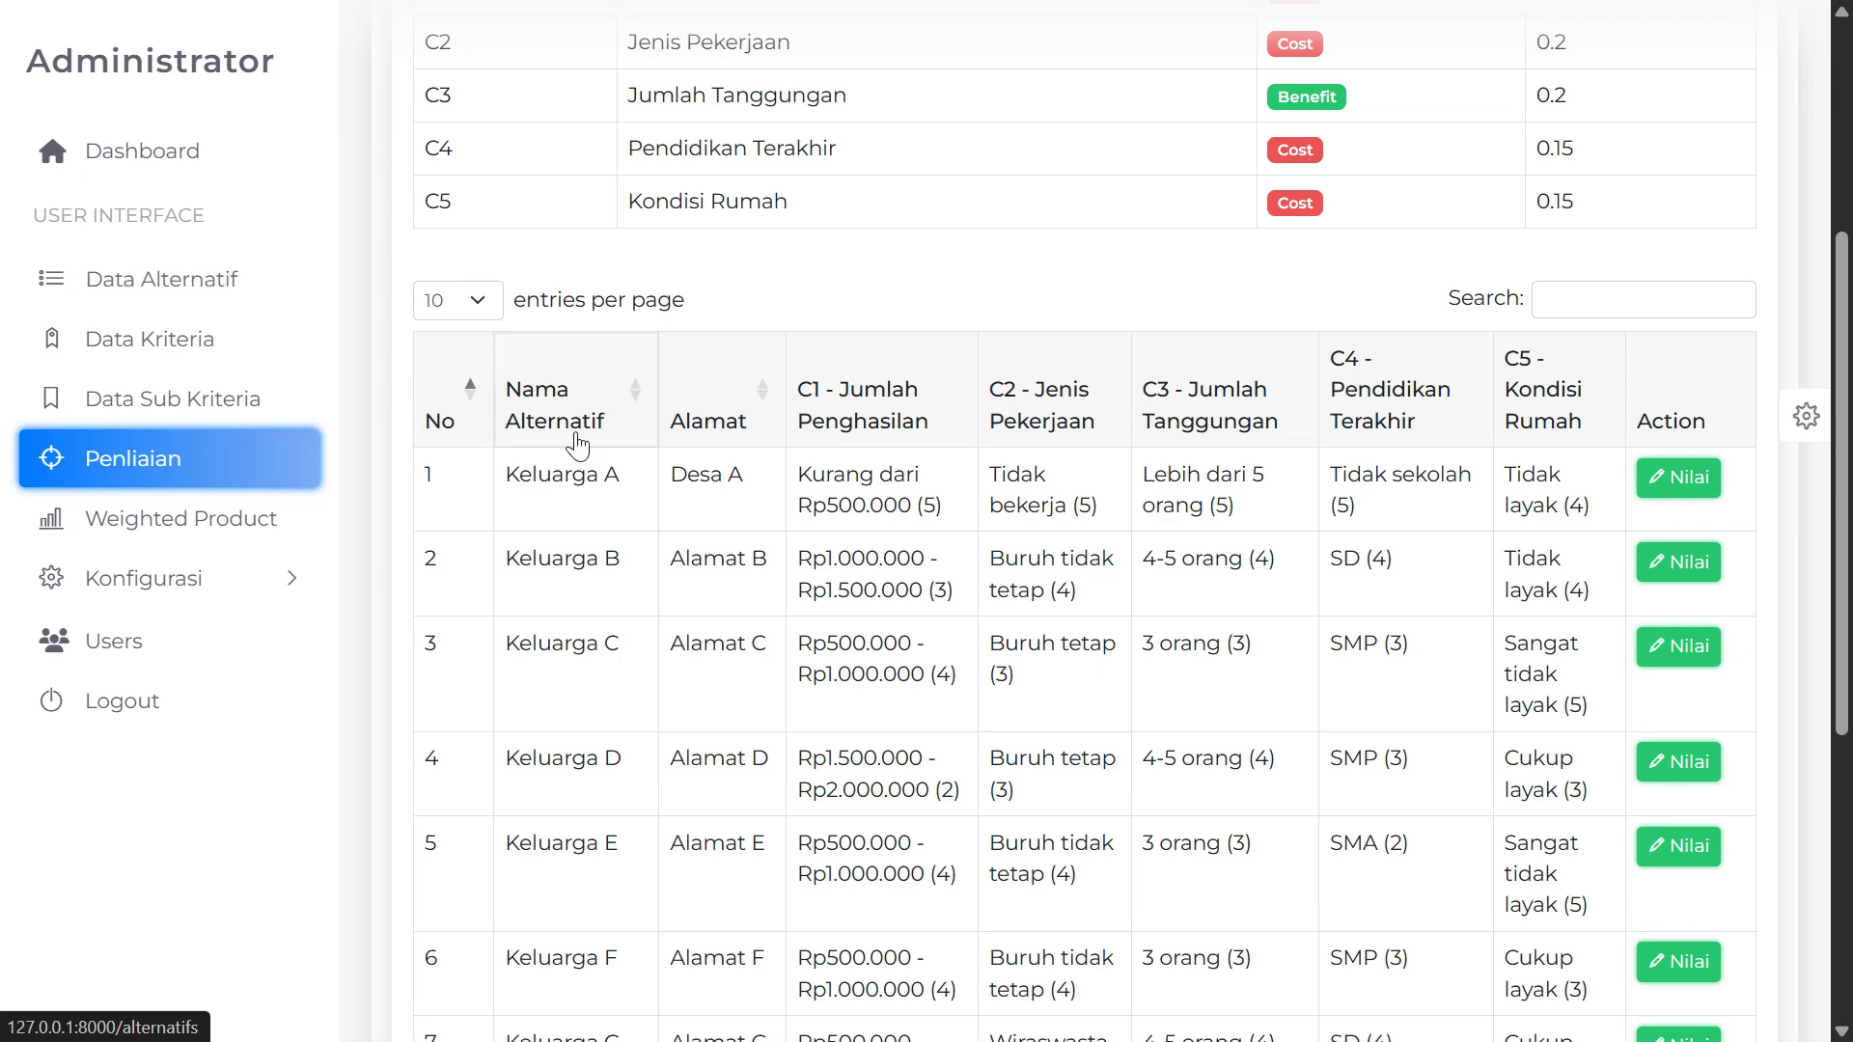
Browse the families' per-criterion ratings, pointing out Keluarga A
{"action": "scroll", "coordinate": [521, 357], "scroll_direction": "down", "scroll_amount": 2}
{"action": "left_click_drag", "start_coordinate": [521, 333], "coordinate": [641, 333]}
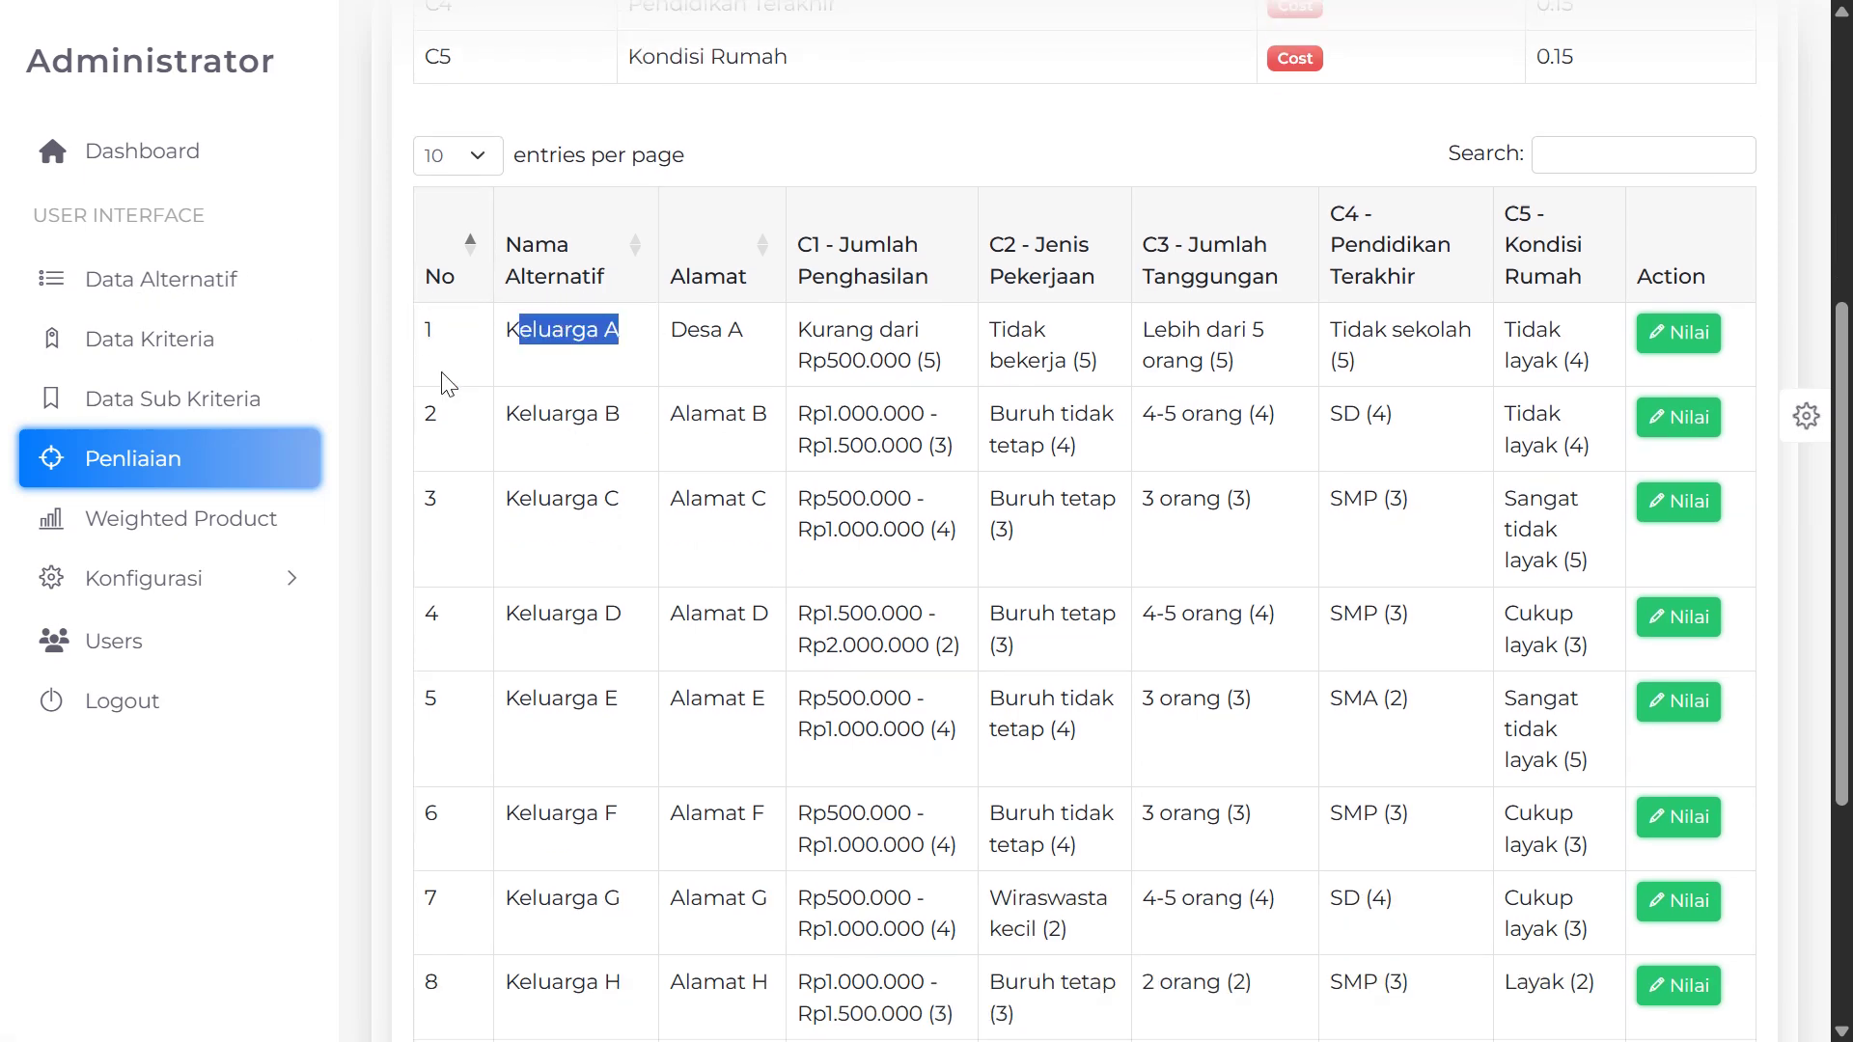
{"action": "scroll", "coordinate": [443, 386], "scroll_direction": "up", "scroll_amount": 2}
{"action": "scroll", "coordinate": [438, 525], "scroll_direction": "down", "scroll_amount": 6}
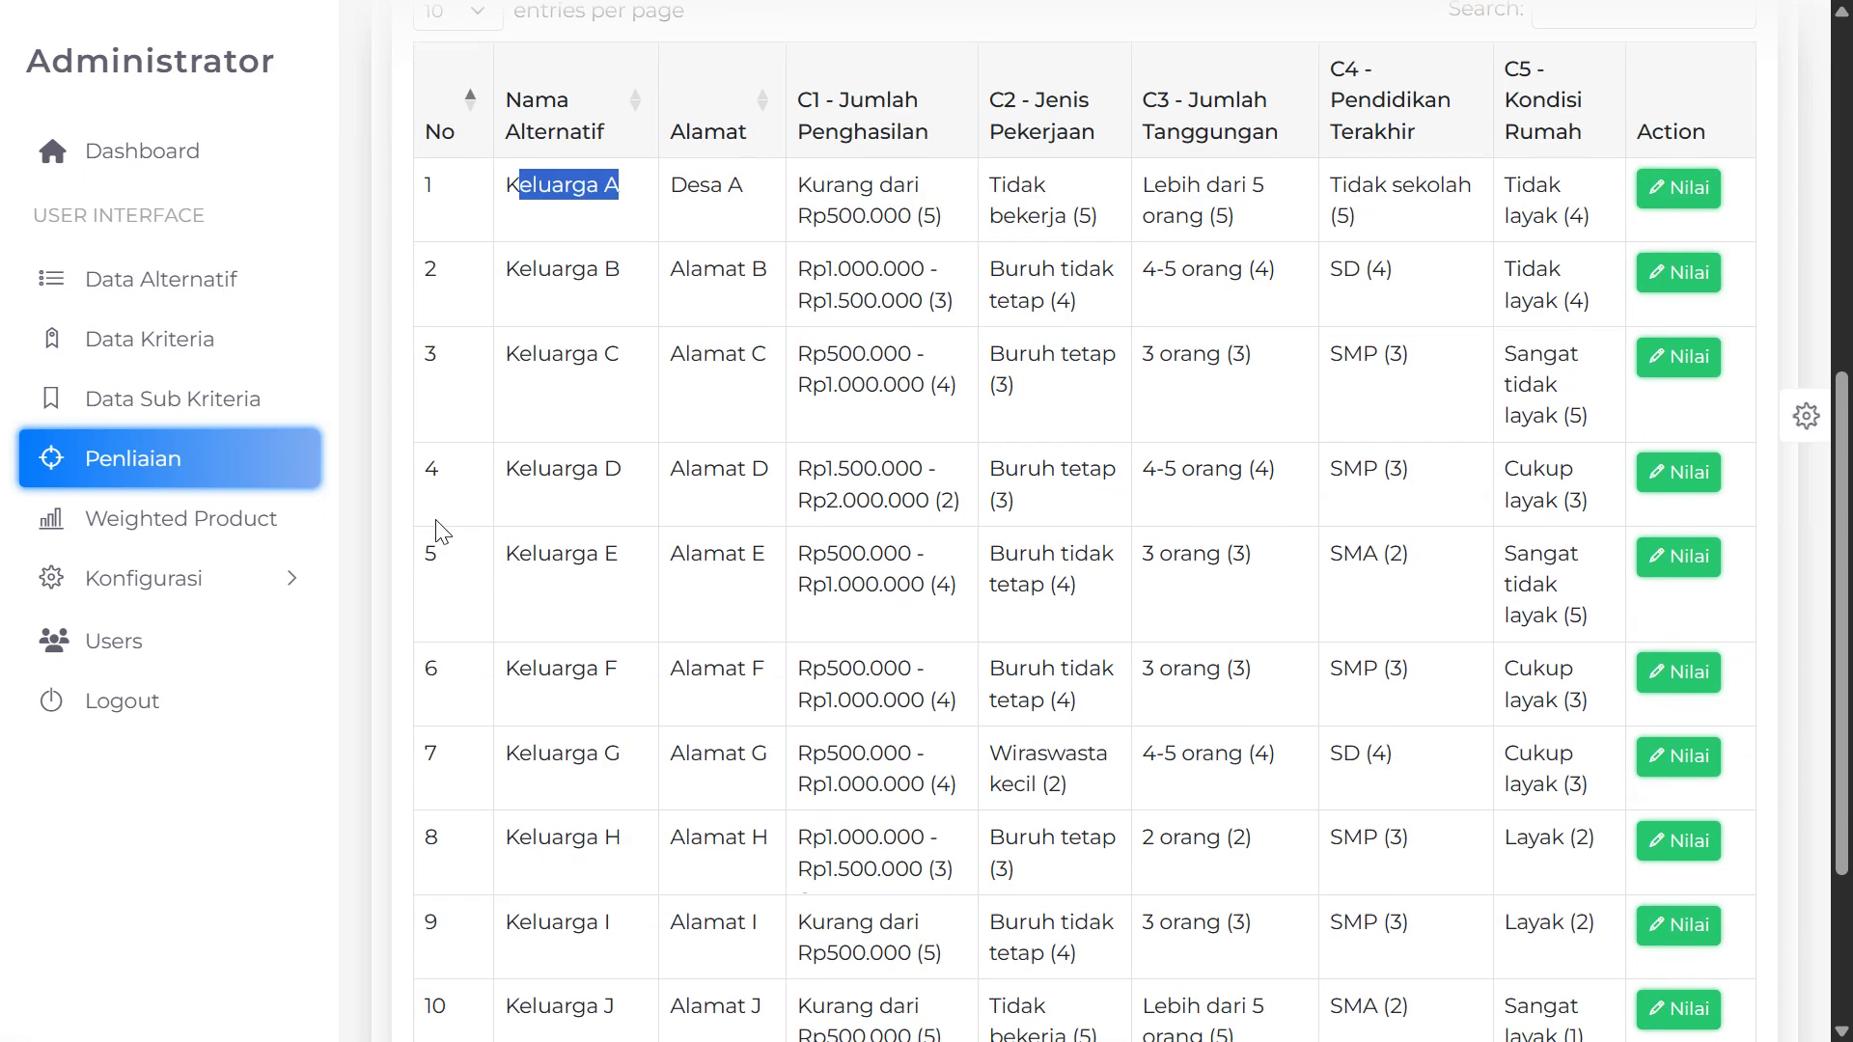
{"action": "scroll", "coordinate": [715, 590], "scroll_direction": "up", "scroll_amount": 6}
{"action": "scroll", "coordinate": [715, 590], "scroll_direction": "up", "scroll_amount": 3}
{"action": "scroll", "coordinate": [695, 593], "scroll_direction": "down", "scroll_amount": 2}
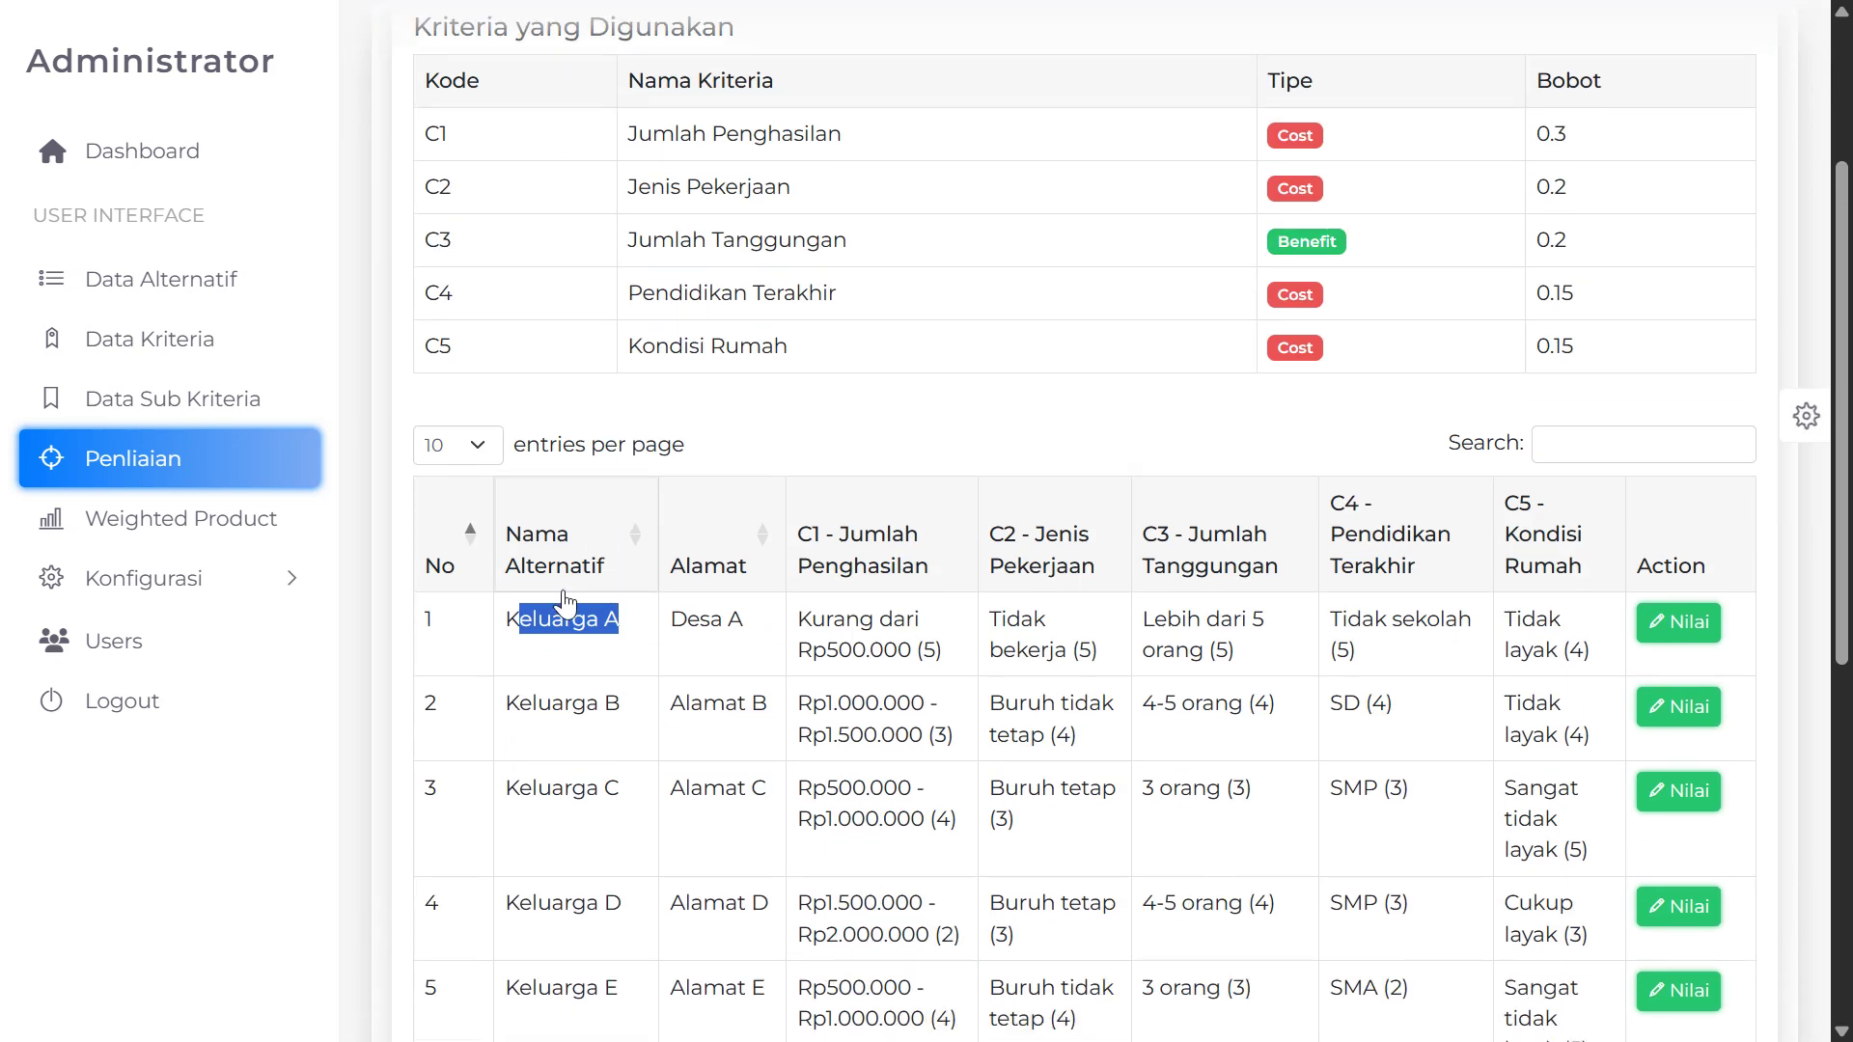
{"action": "scroll", "coordinate": [676, 593], "scroll_direction": "up", "scroll_amount": 2}
{"action": "scroll", "coordinate": [576, 598], "scroll_direction": "down", "scroll_amount": 3}
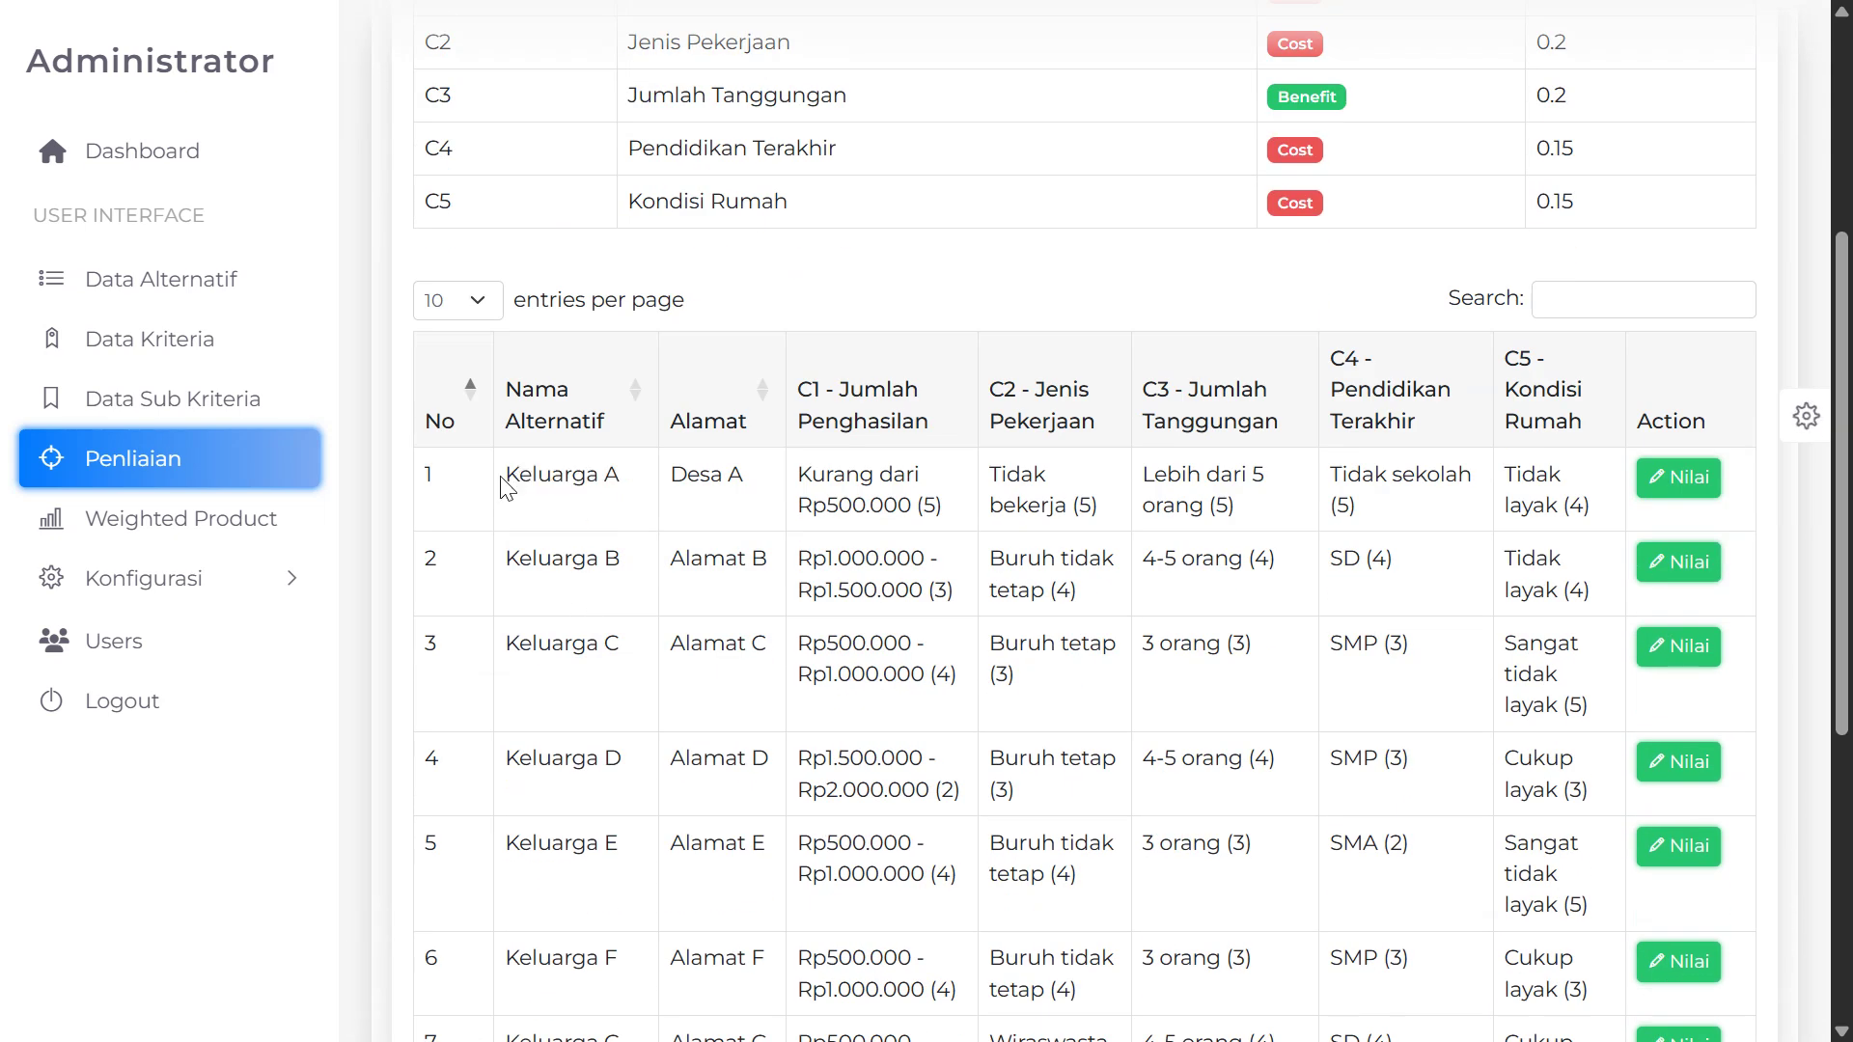
{"action": "left_click_drag", "start_coordinate": [505, 475], "coordinate": [632, 483]}
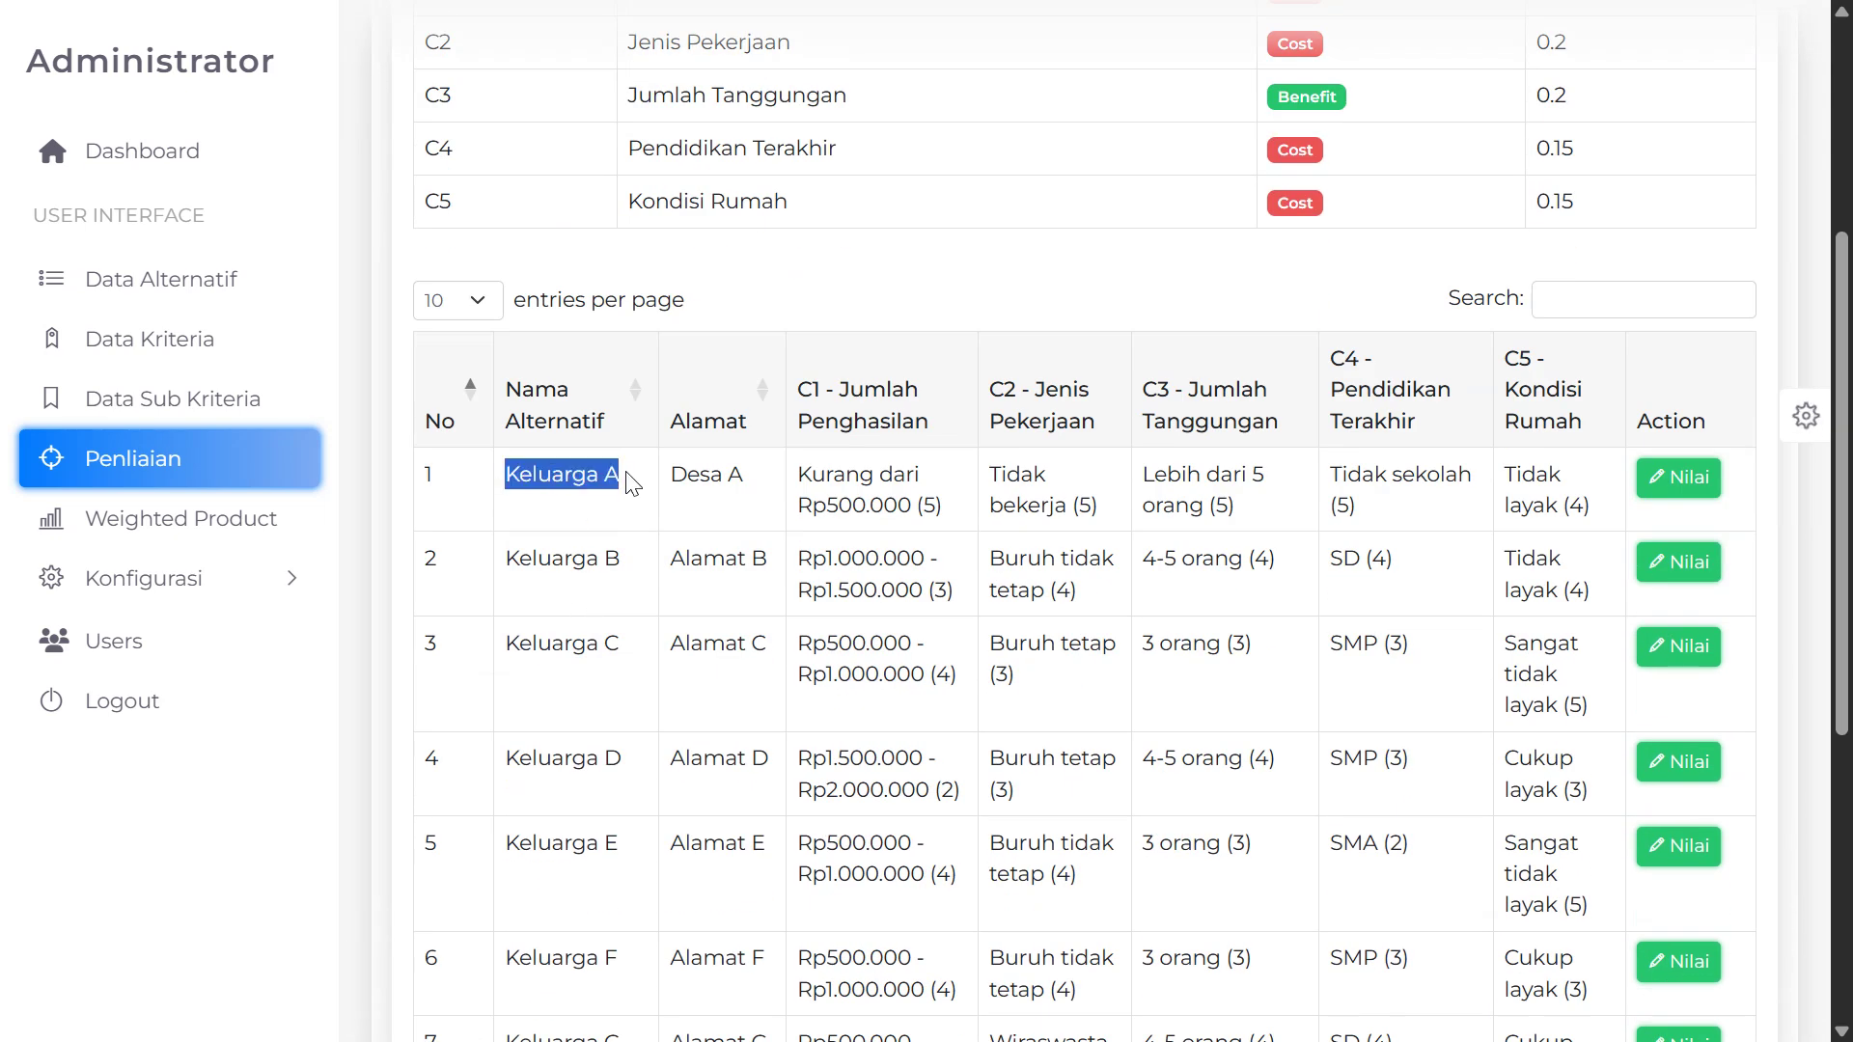
Open Keluarga A's rating form and keep C1 Jumlah Penghasilan at Kurang dari Rp500.000
{"action": "left_click", "coordinate": [1681, 479]}
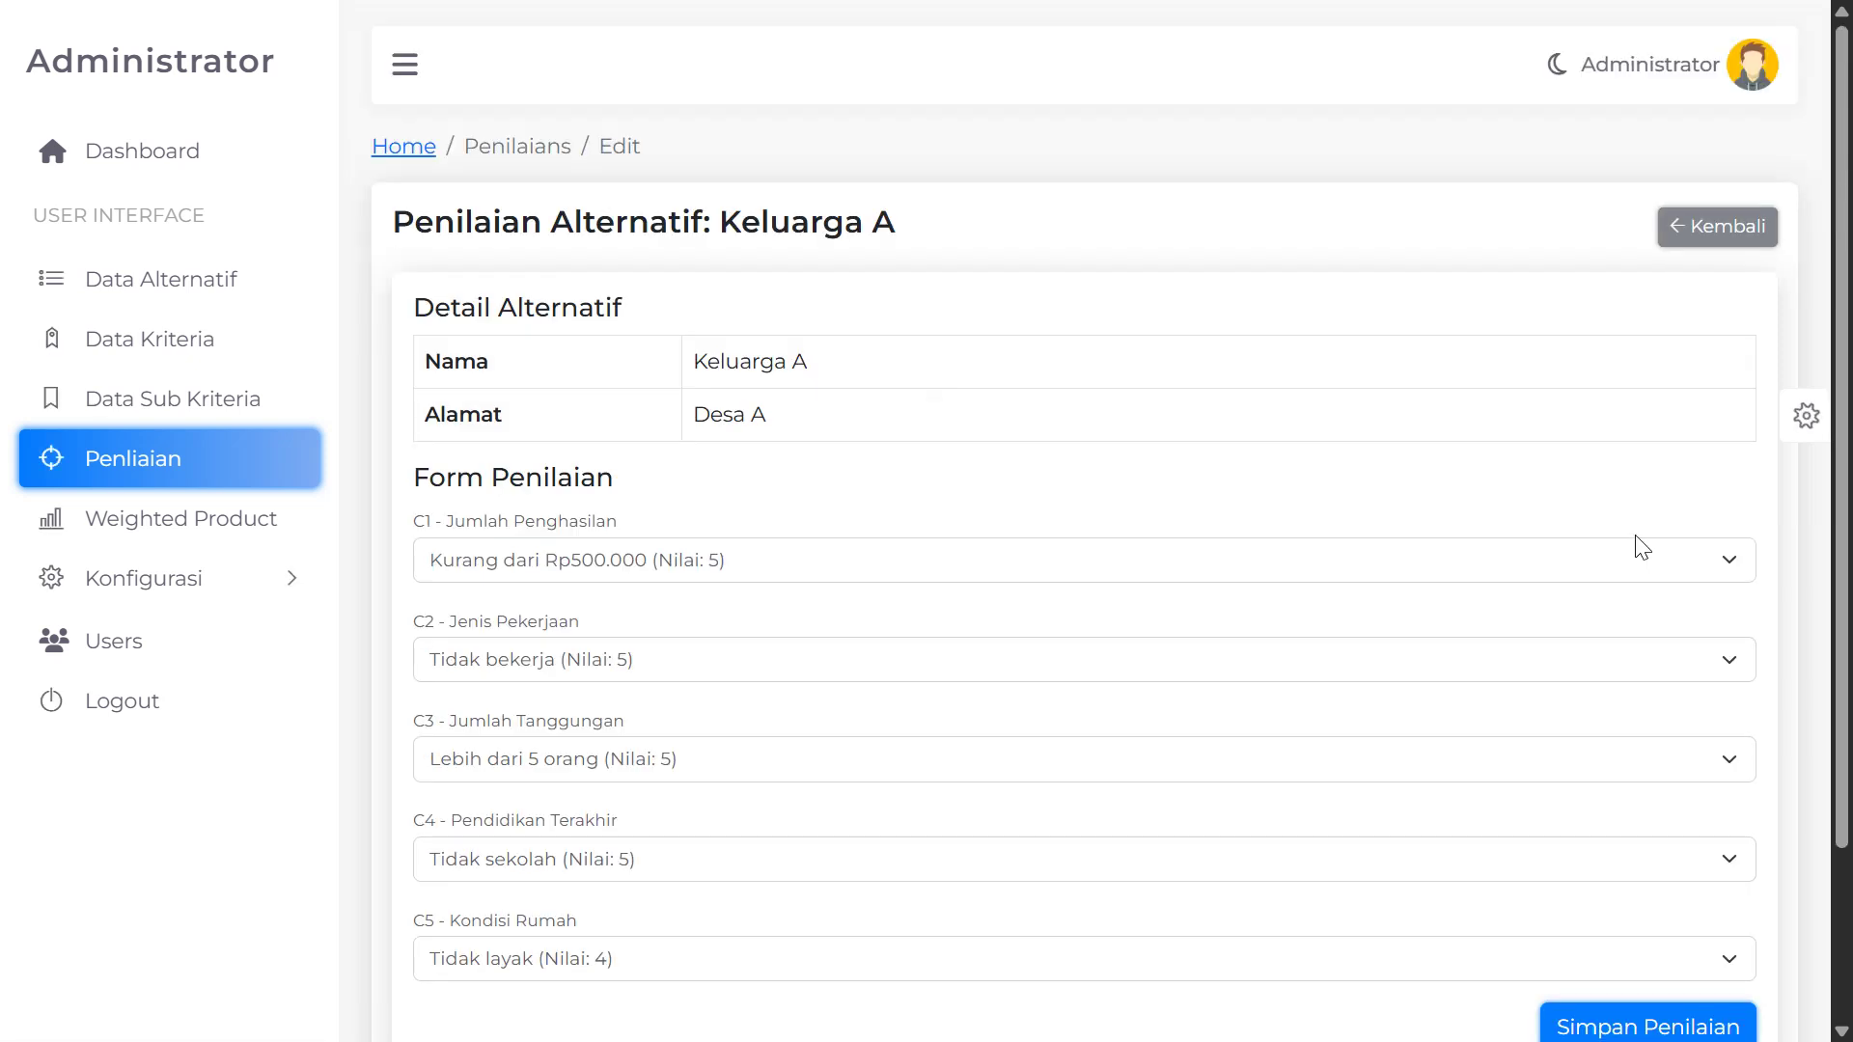
{"action": "scroll", "coordinate": [744, 604], "scroll_direction": "down", "scroll_amount": 1}
{"action": "scroll", "coordinate": [675, 587], "scroll_direction": "up", "scroll_amount": 1}
{"action": "left_click", "coordinate": [646, 567]}
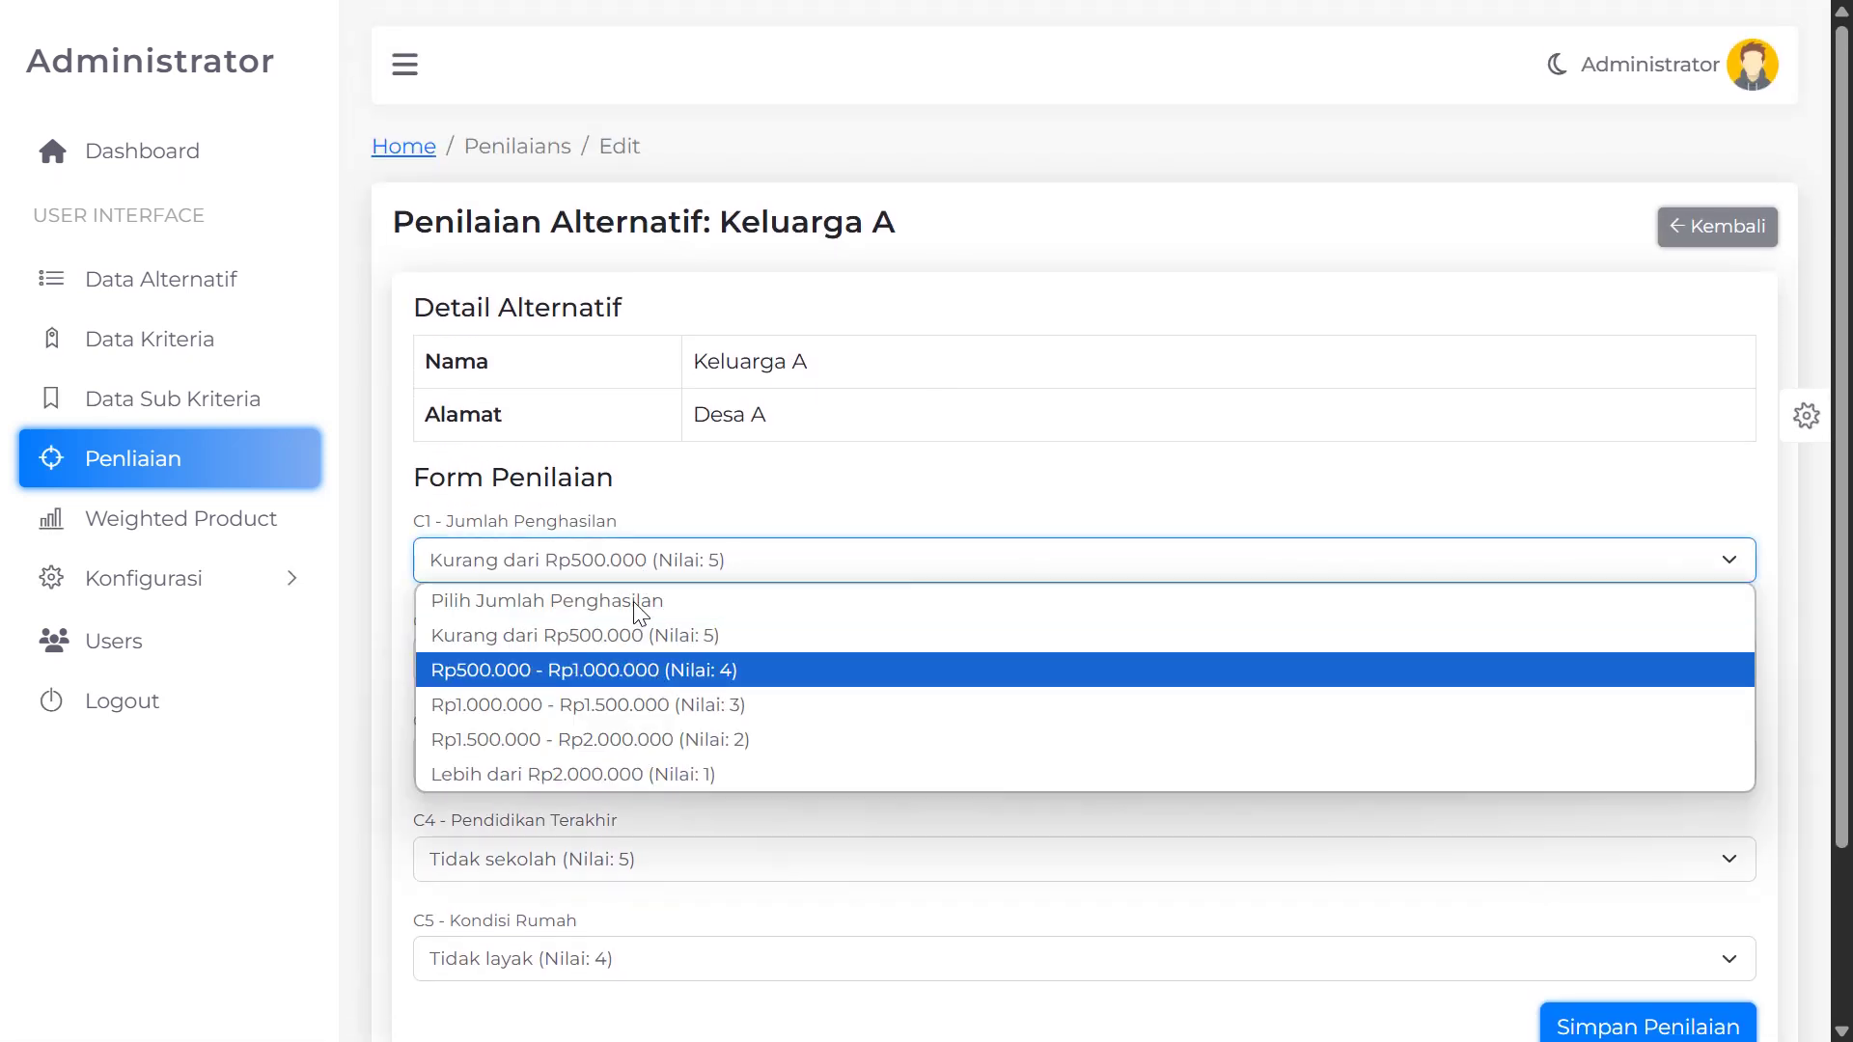
{"action": "left_click", "coordinate": [628, 560]}
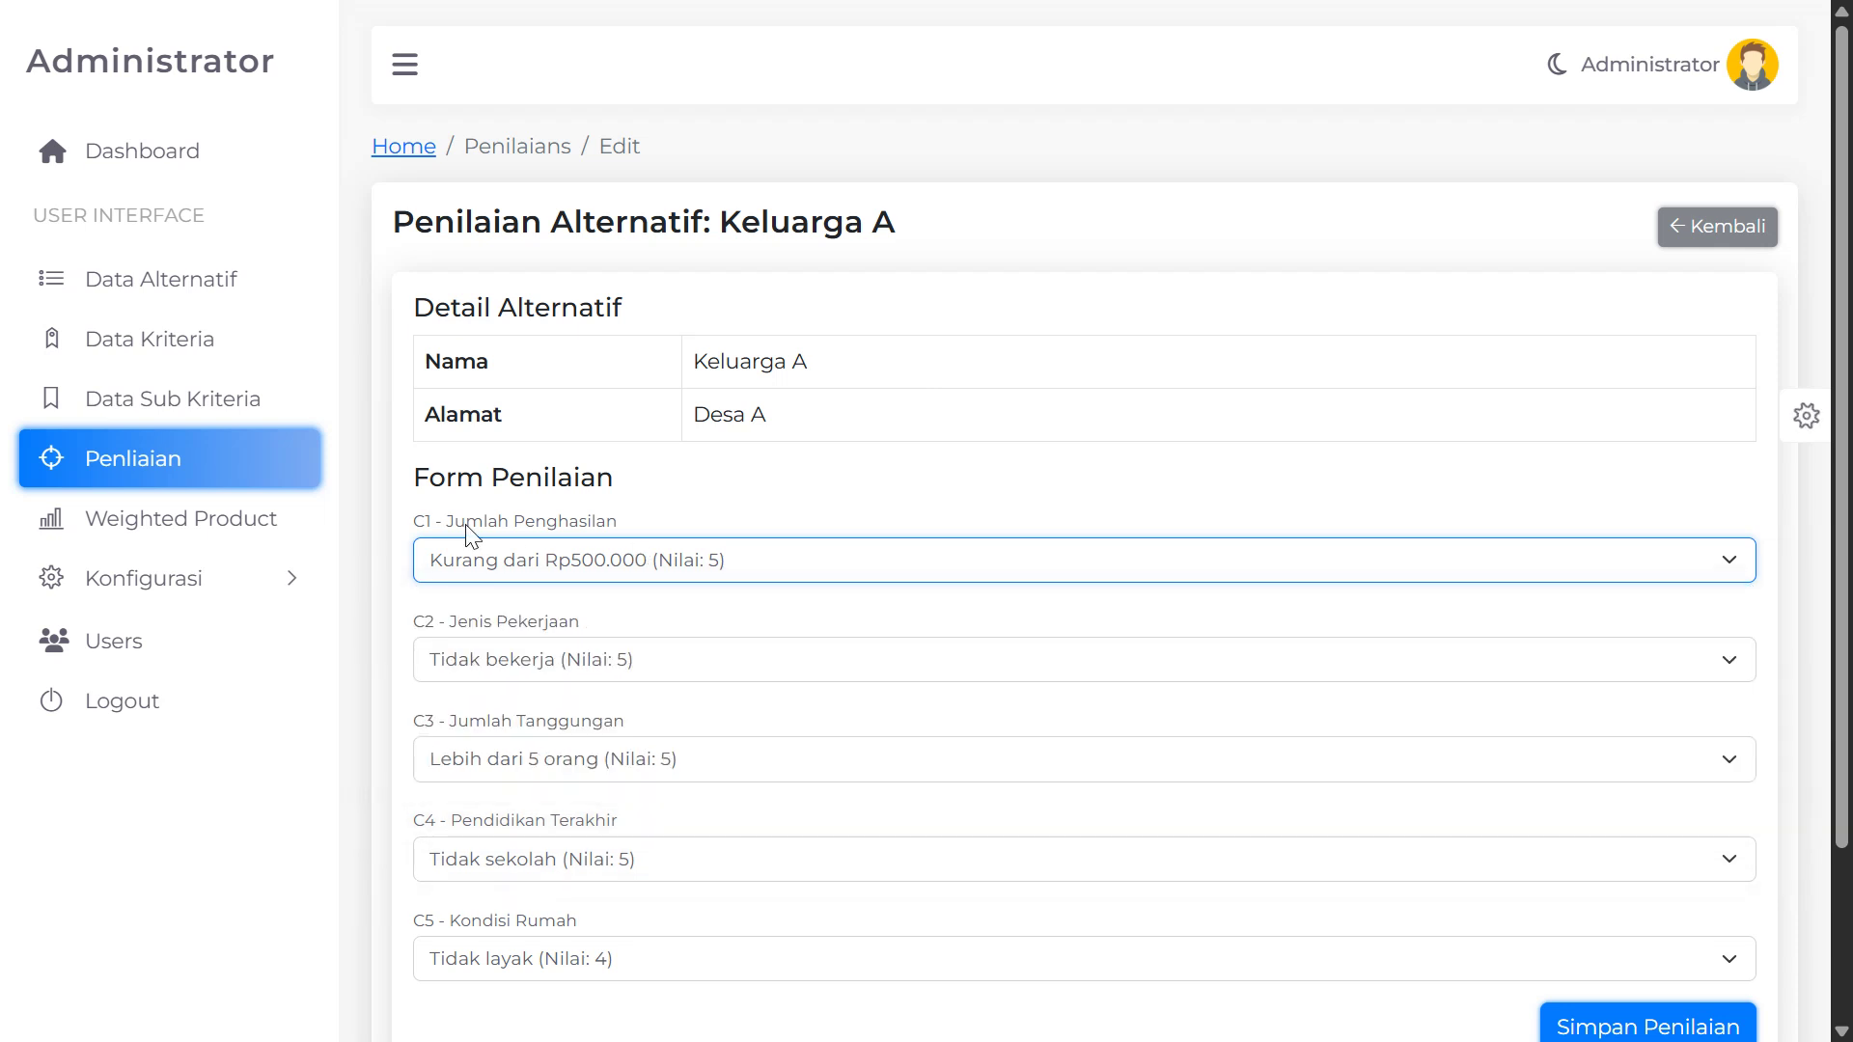
{"action": "left_click_drag", "start_coordinate": [416, 528], "coordinate": [547, 529]}
{"action": "scroll", "coordinate": [473, 688], "scroll_direction": "down", "scroll_amount": 3}
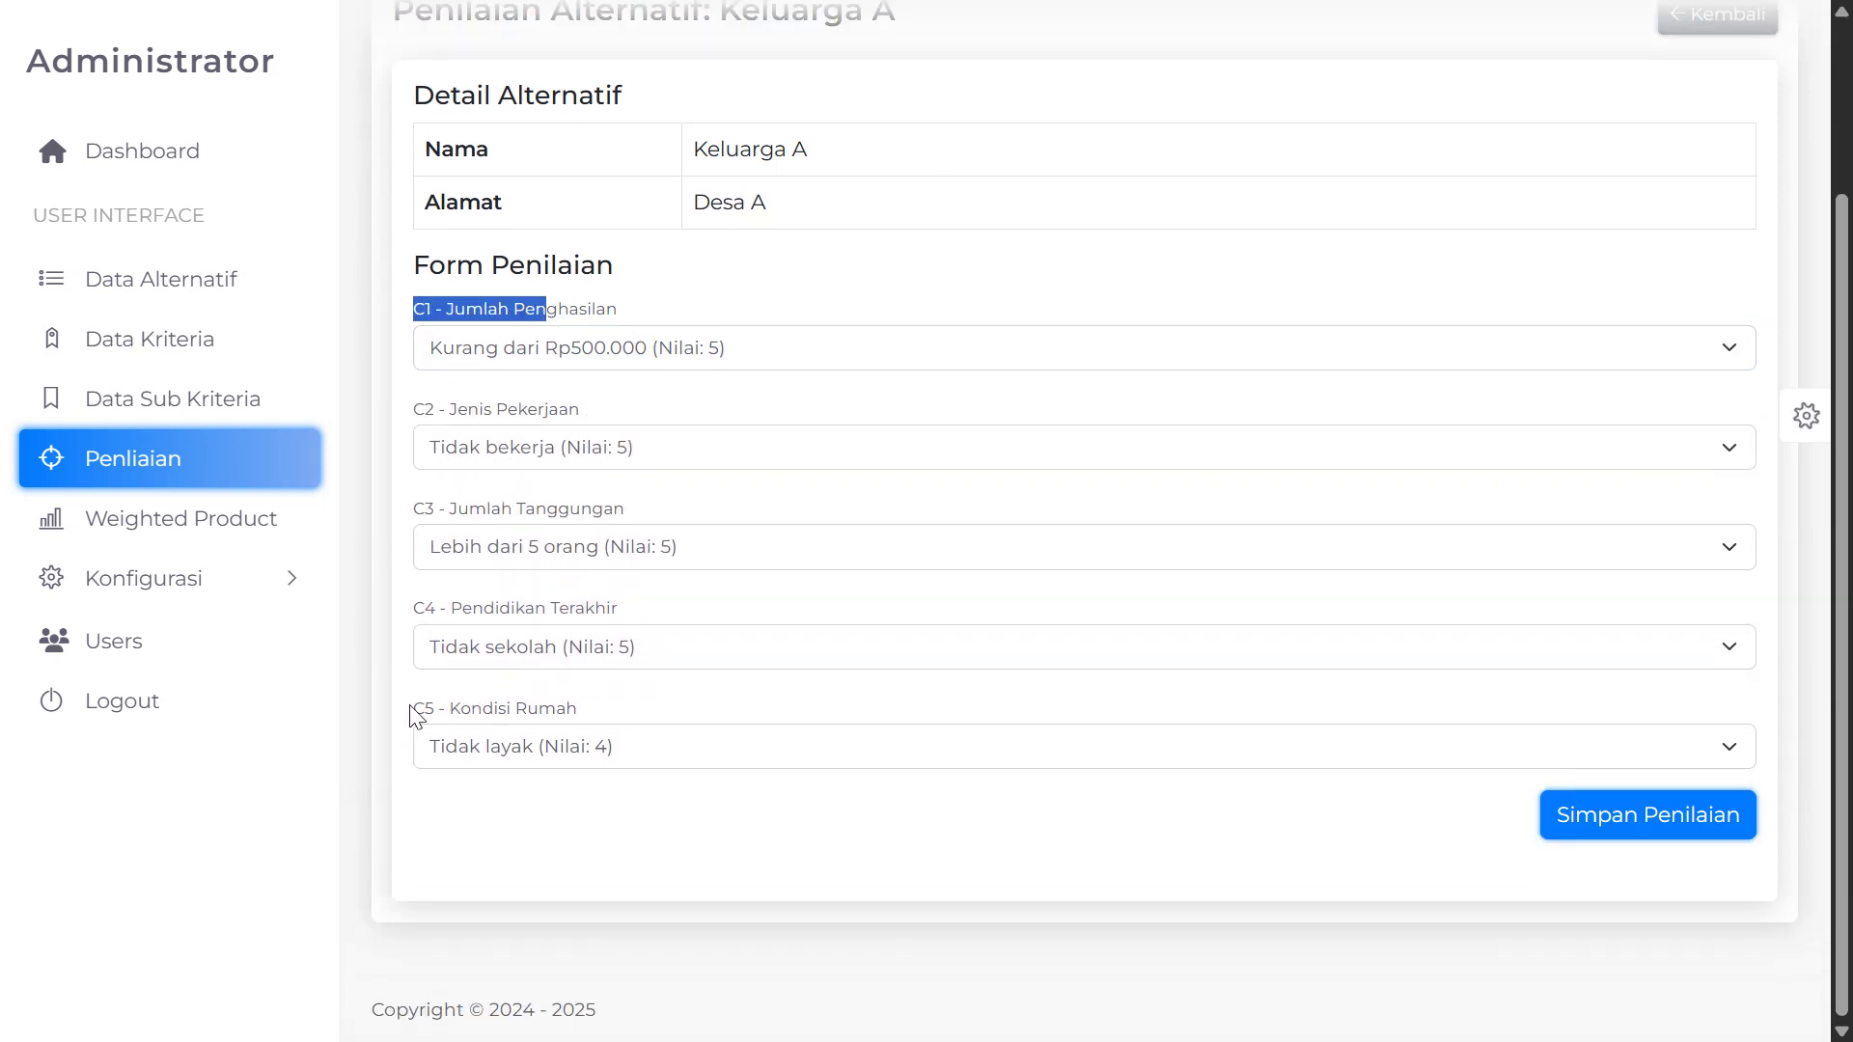
{"action": "scroll", "coordinate": [598, 439], "scroll_direction": "up", "scroll_amount": 2}
{"action": "left_click", "coordinate": [540, 492]}
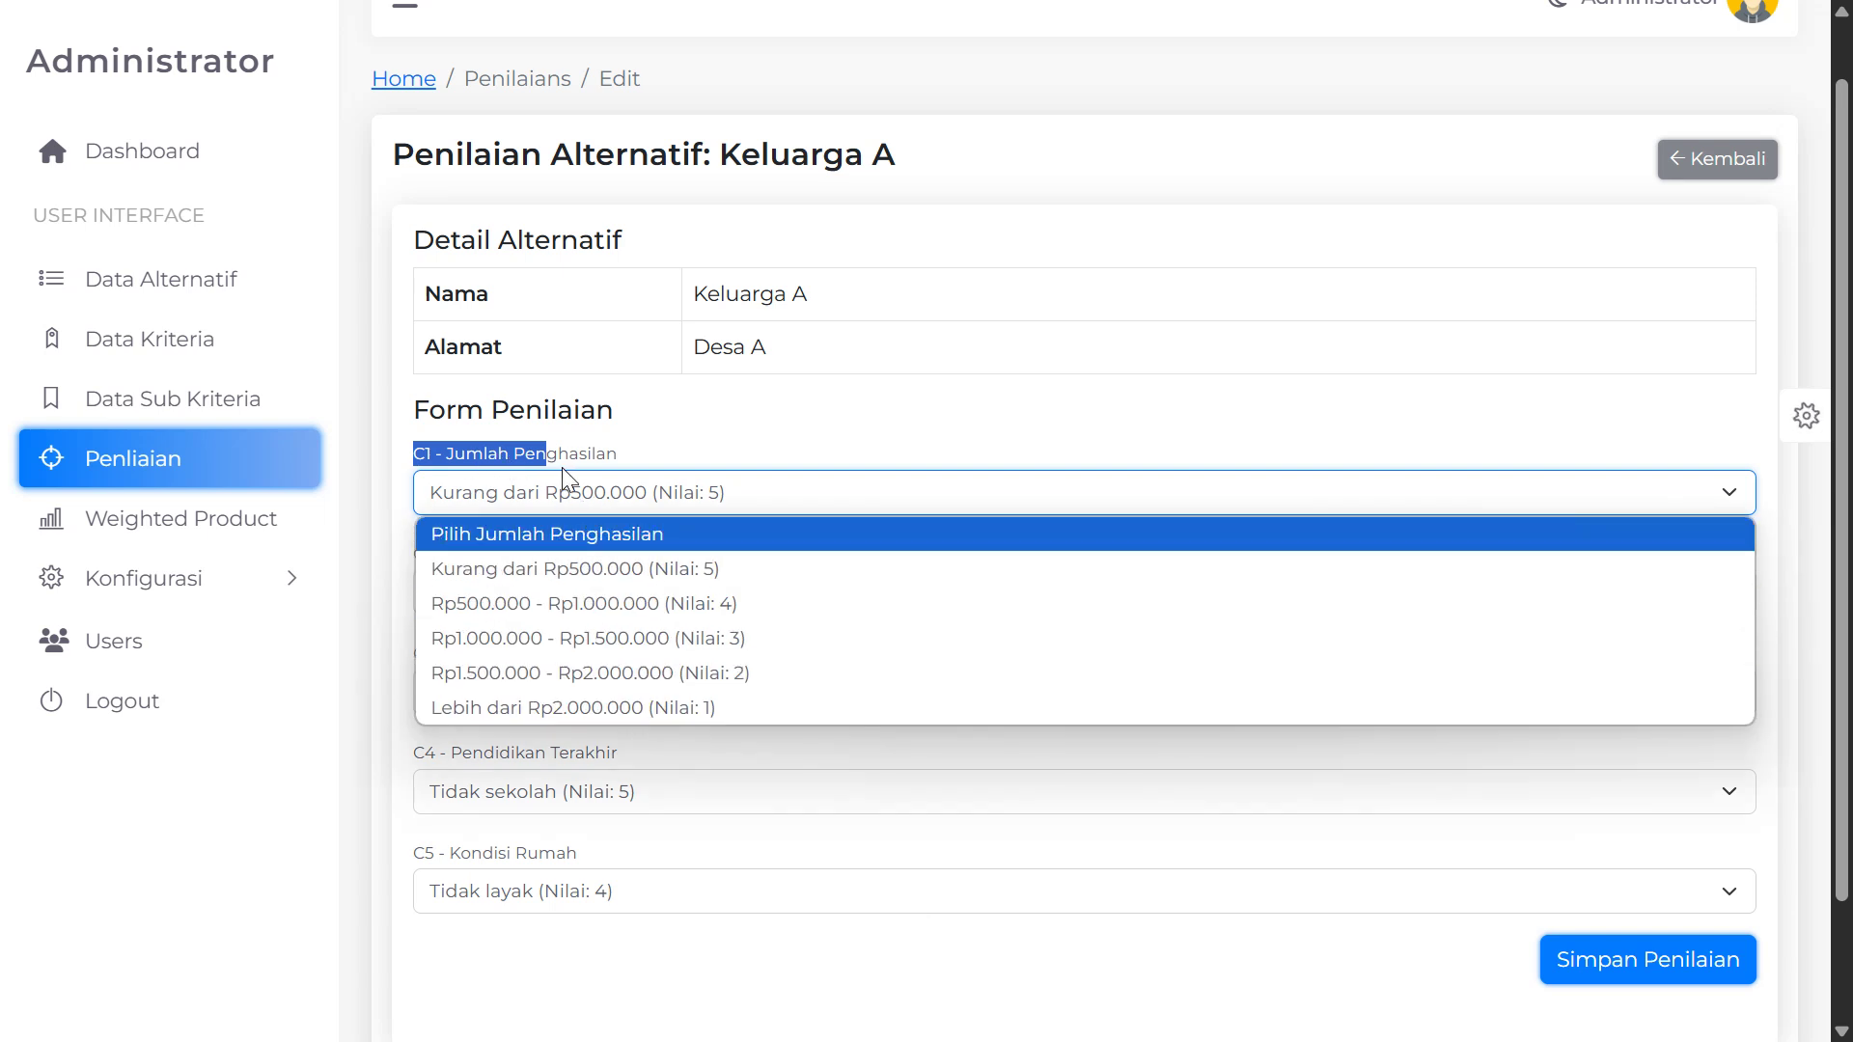
{"action": "left_click", "coordinate": [646, 492]}
{"action": "left_click", "coordinate": [656, 494]}
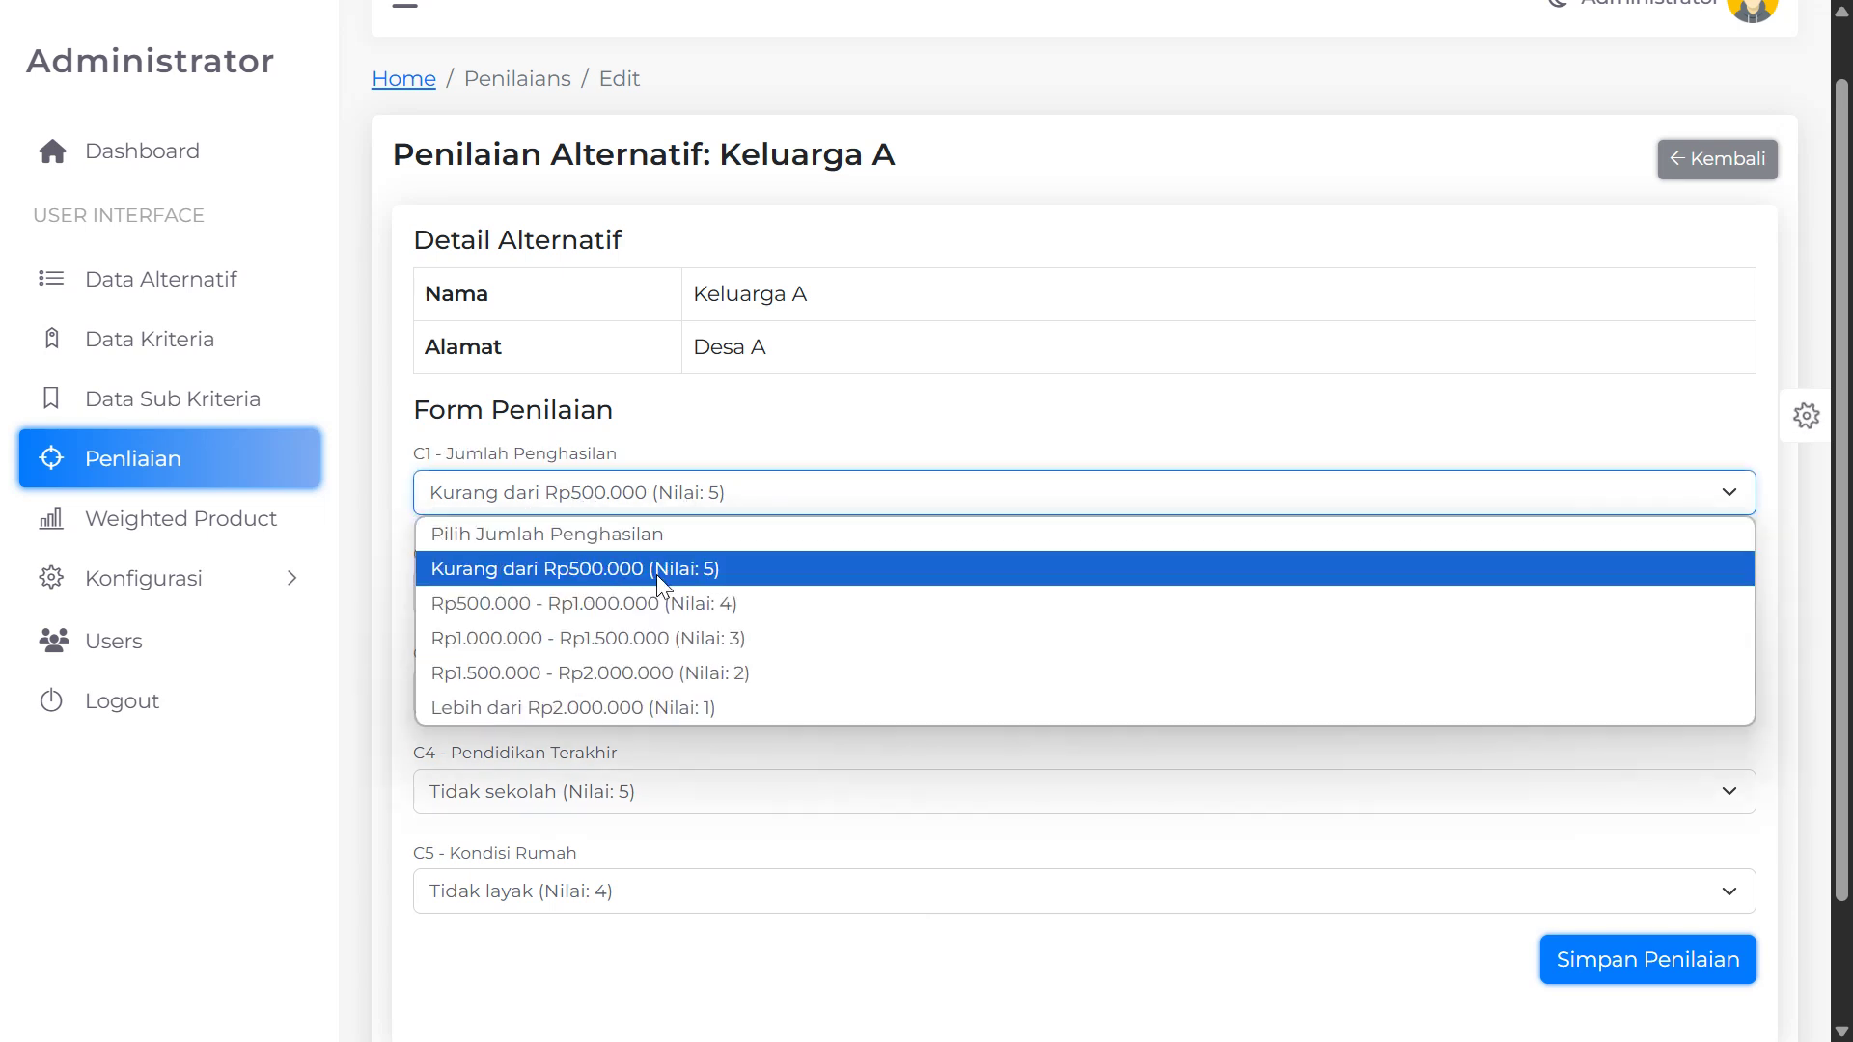
{"action": "left_click", "coordinate": [702, 579]}
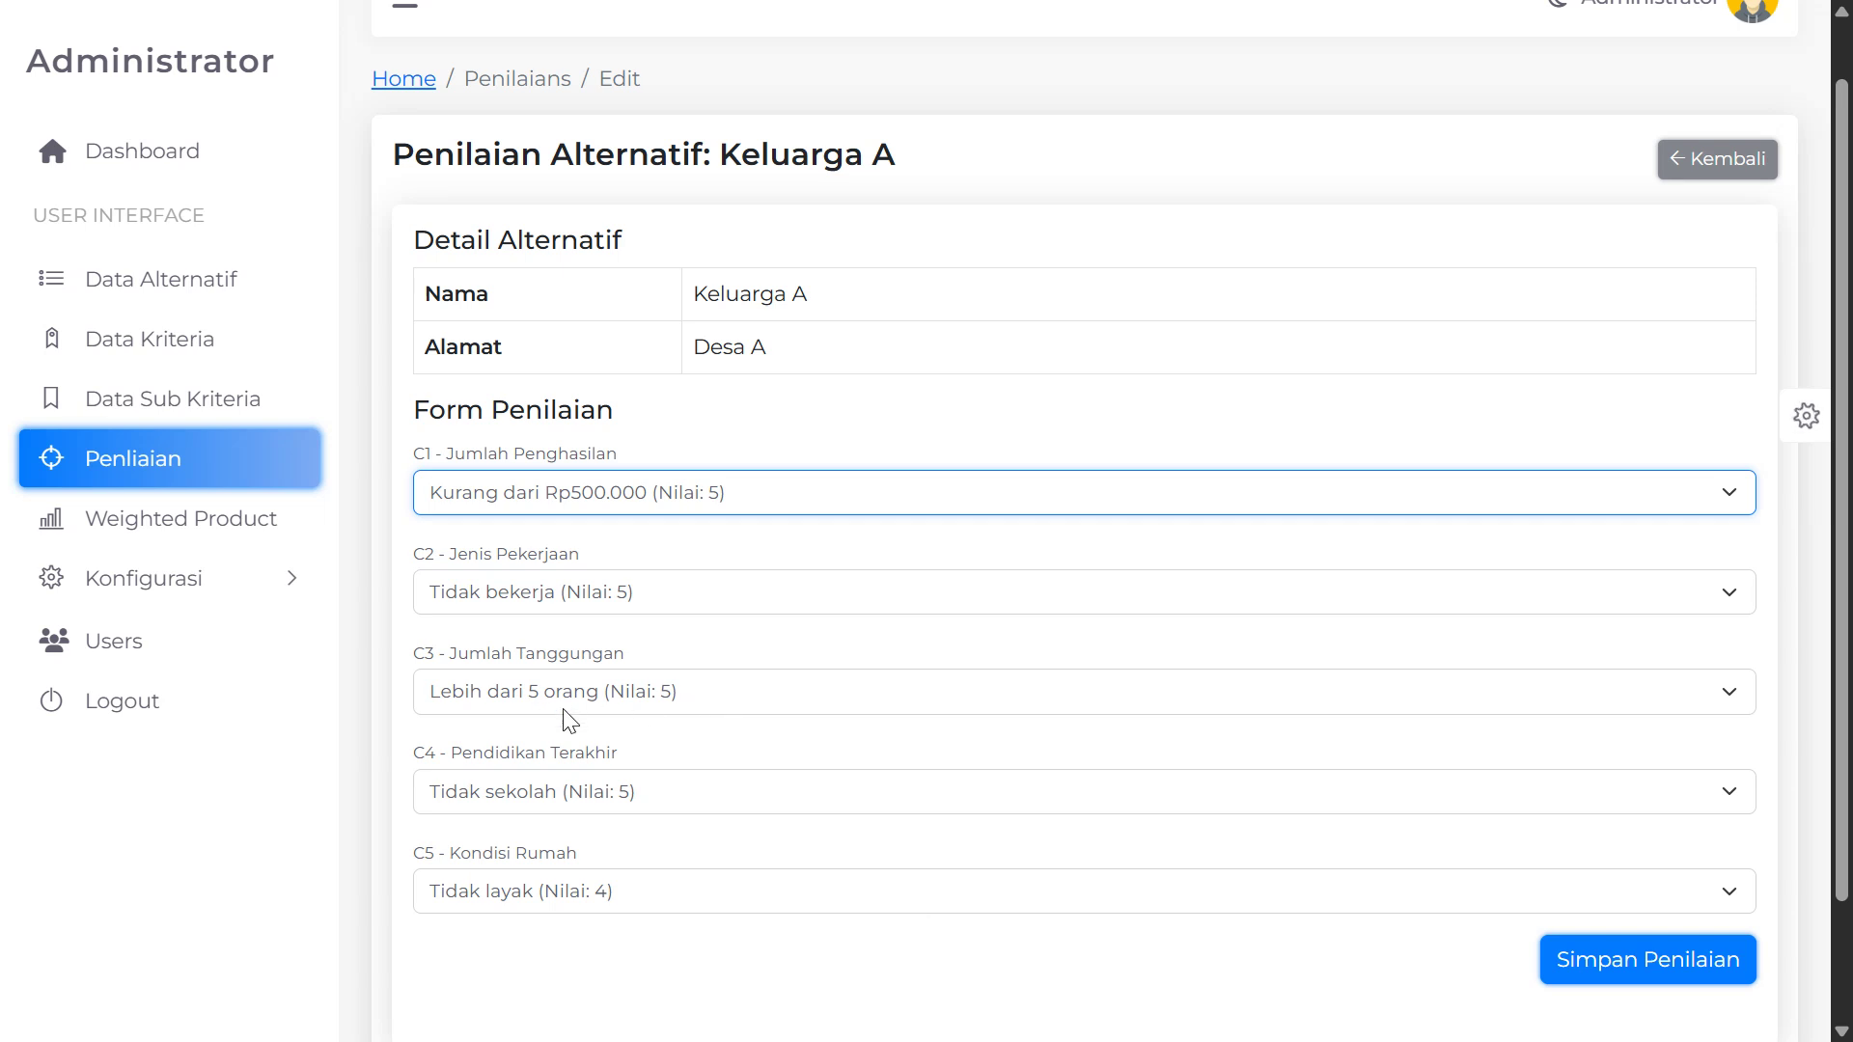
Keep C5 Kondisi Rumah at Tidak layak without changing any values
{"action": "scroll", "coordinate": [560, 704], "scroll_direction": "down", "scroll_amount": 2}
{"action": "left_click_drag", "start_coordinate": [458, 710], "coordinate": [567, 712]}
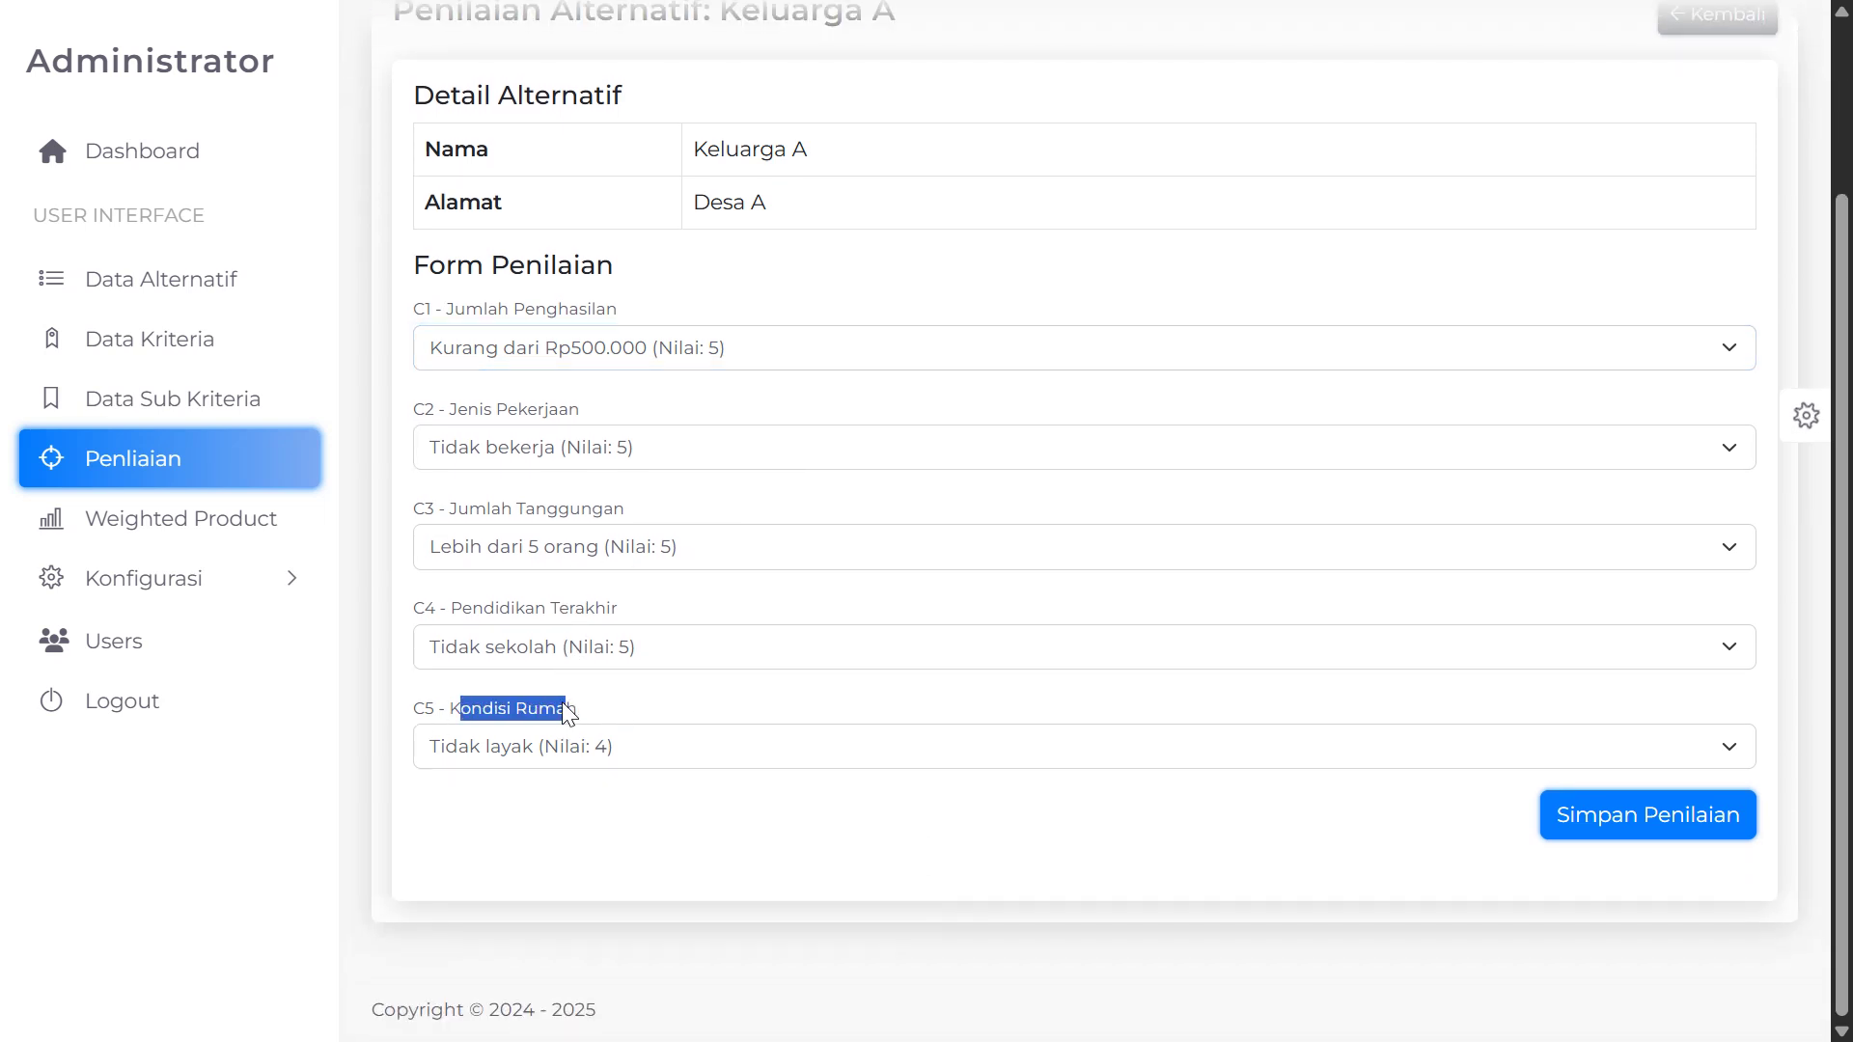
{"action": "left_click", "coordinate": [529, 746]}
{"action": "left_click", "coordinate": [618, 861]}
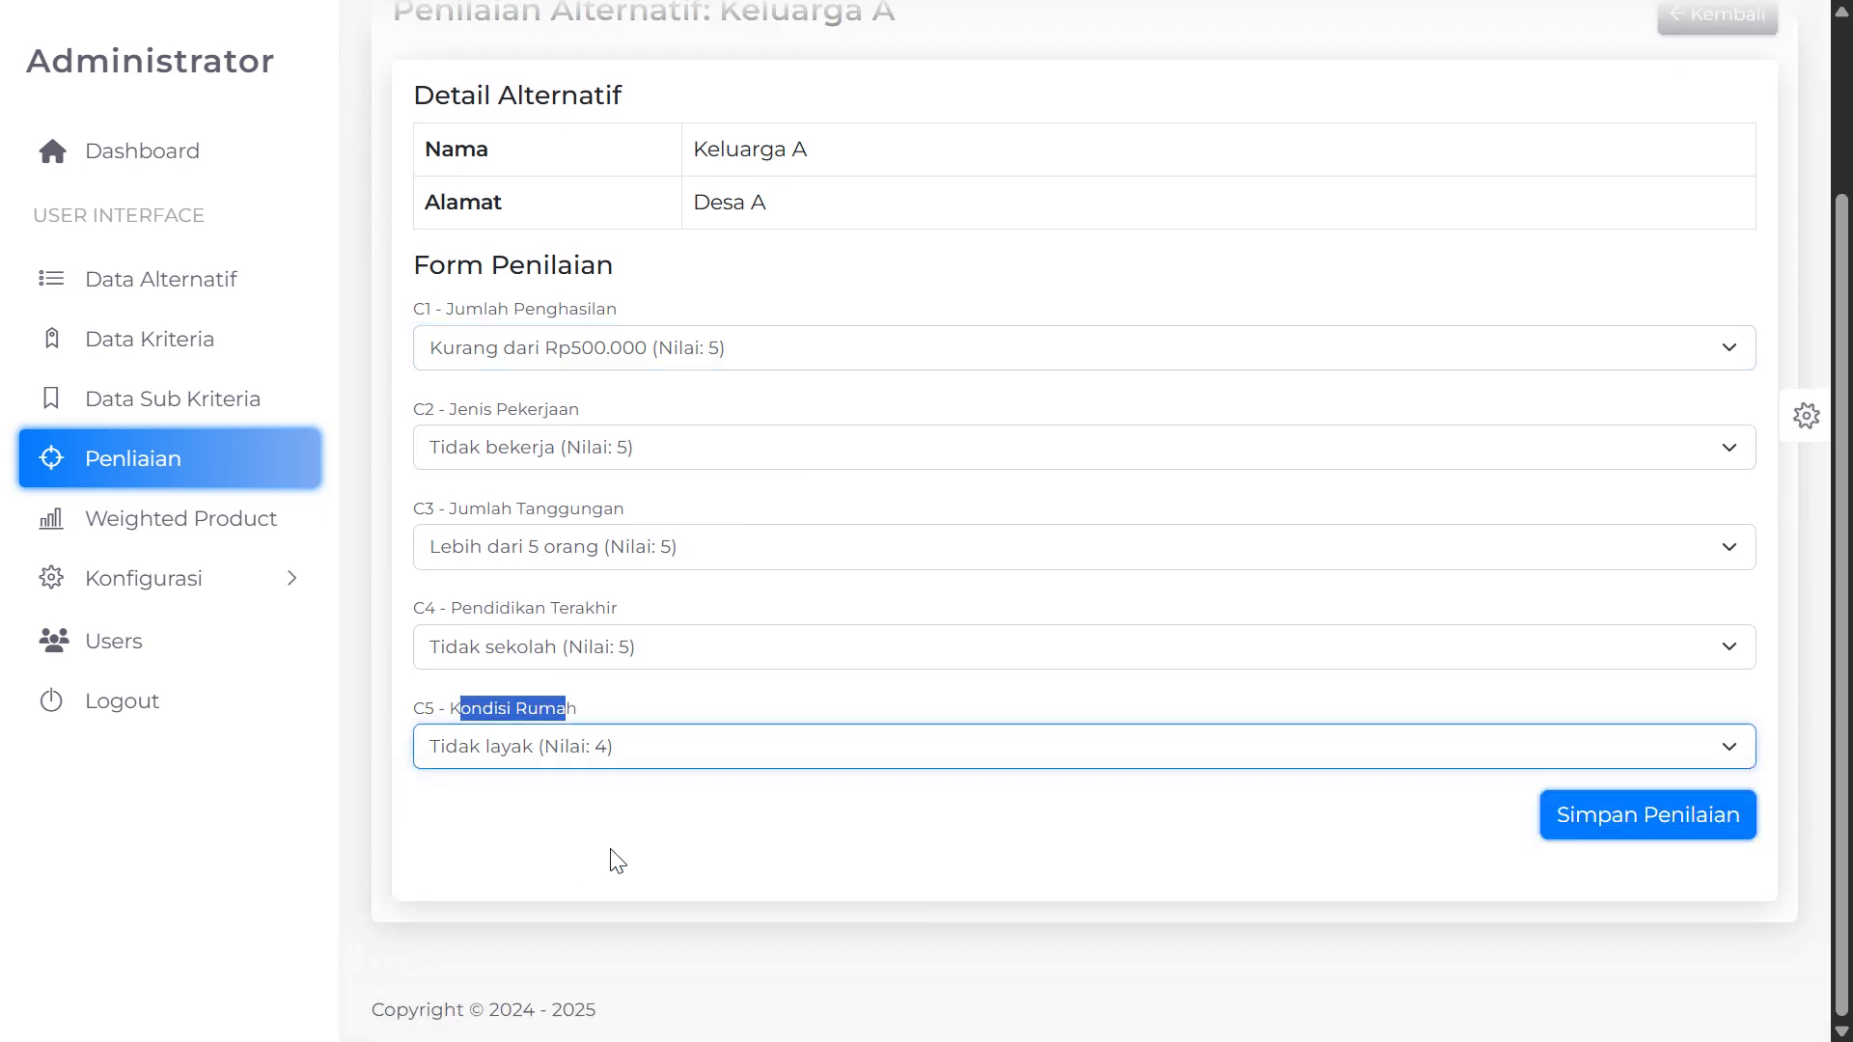
{"action": "scroll", "coordinate": [618, 860], "scroll_direction": "up", "scroll_amount": 3}
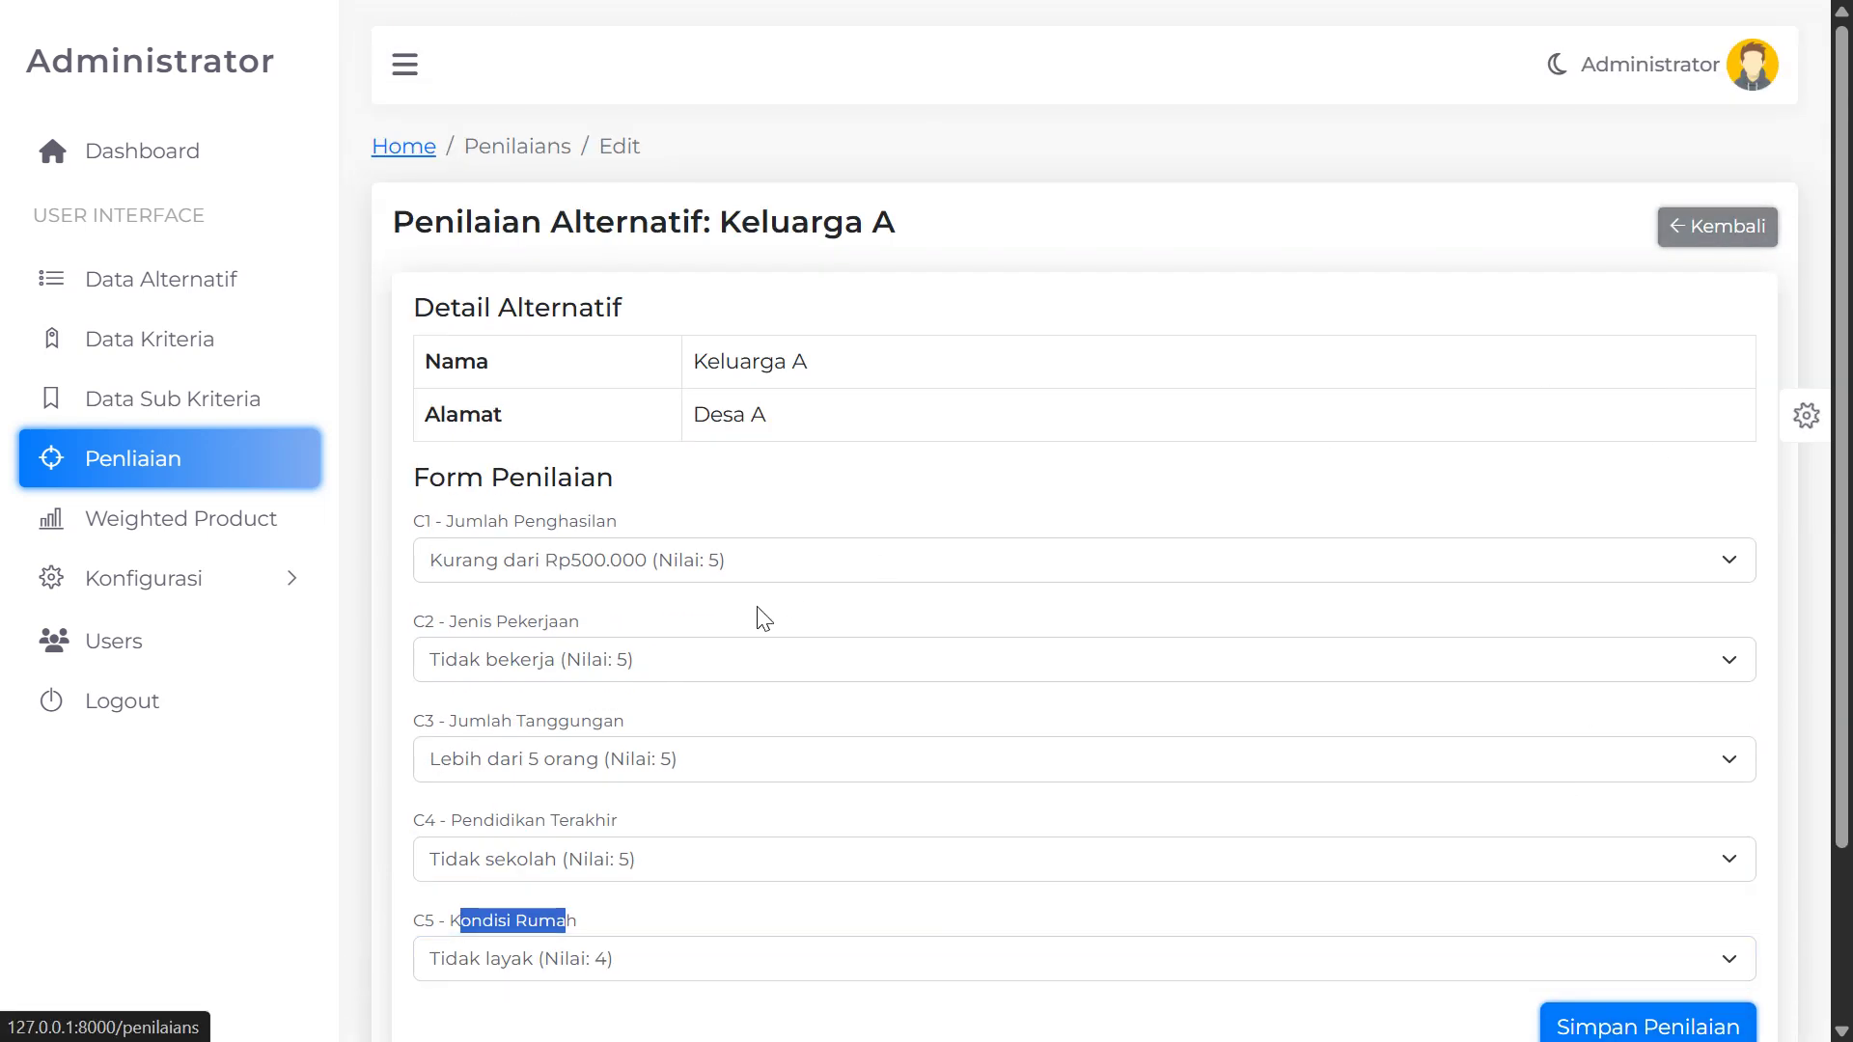
{"action": "scroll", "coordinate": [516, 598], "scroll_direction": "down", "scroll_amount": 3}
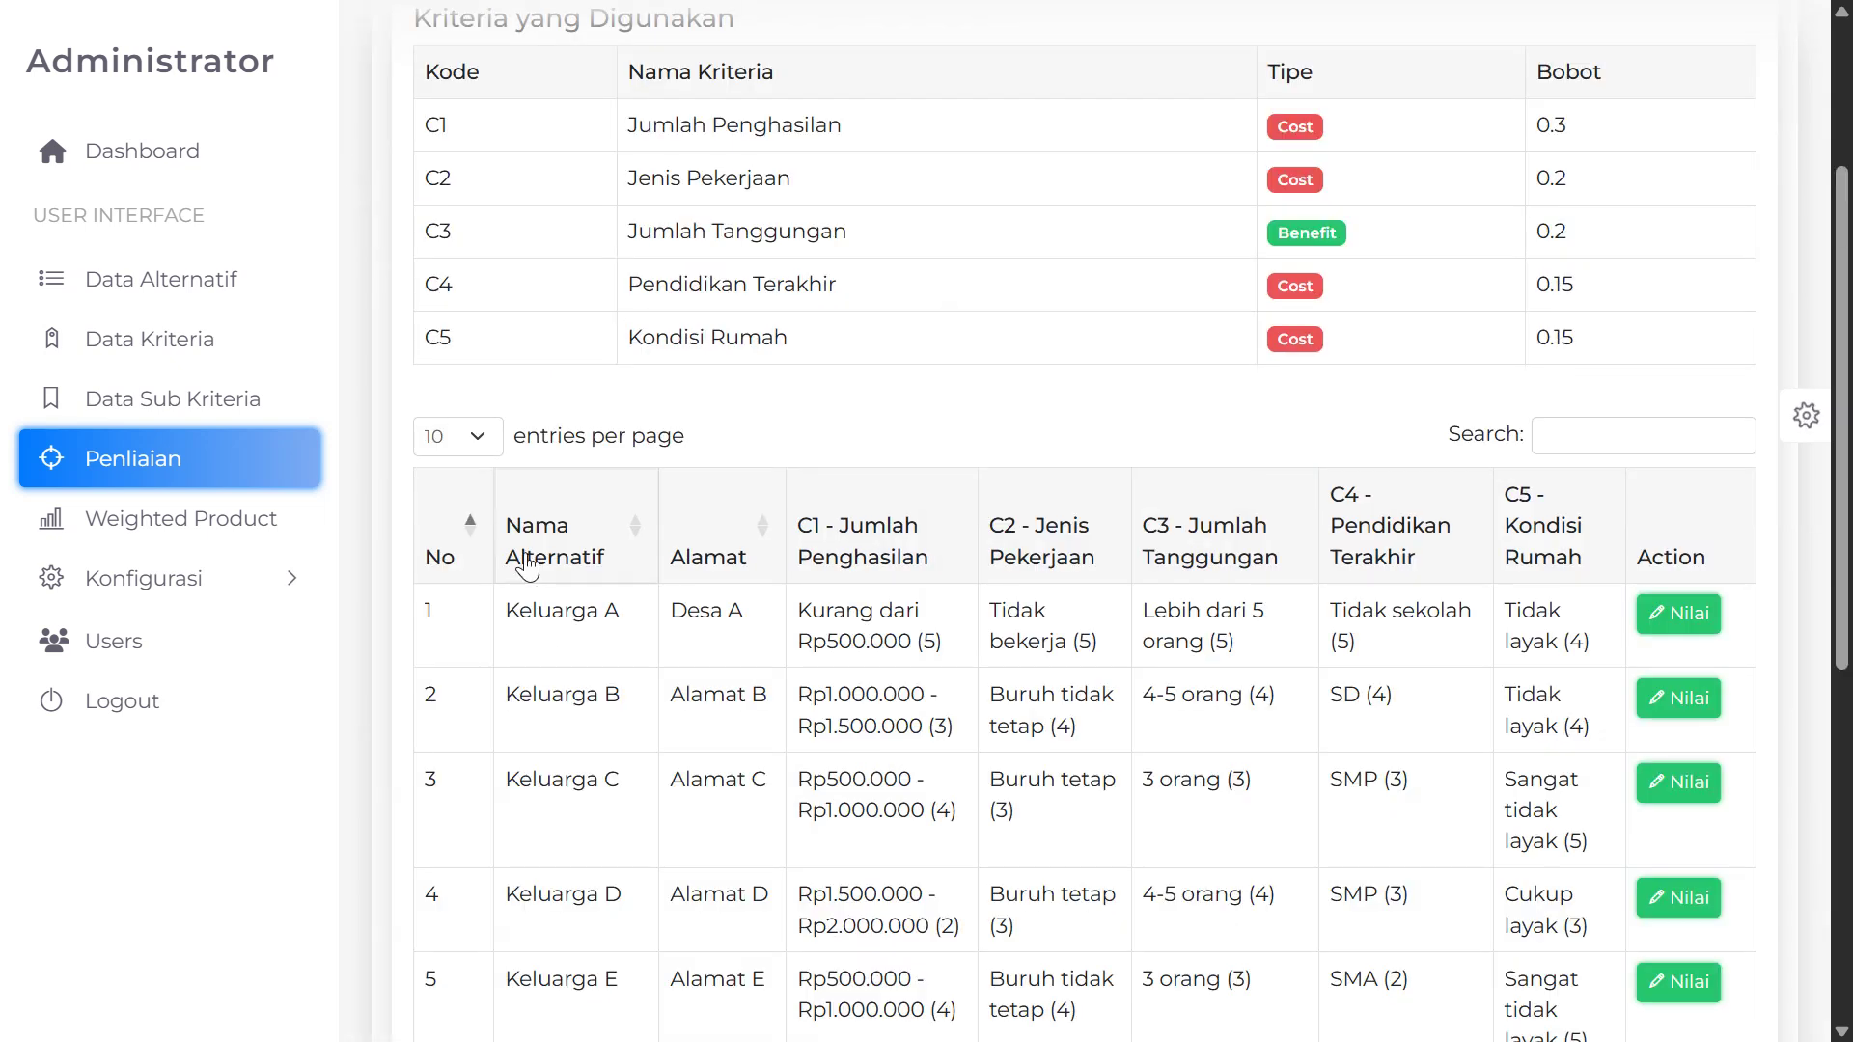
Go to page 2 of the Penilaian list and point out Keluarga L's empty C1–C5 scores
{"action": "scroll", "coordinate": [528, 567], "scroll_direction": "down", "scroll_amount": 7}
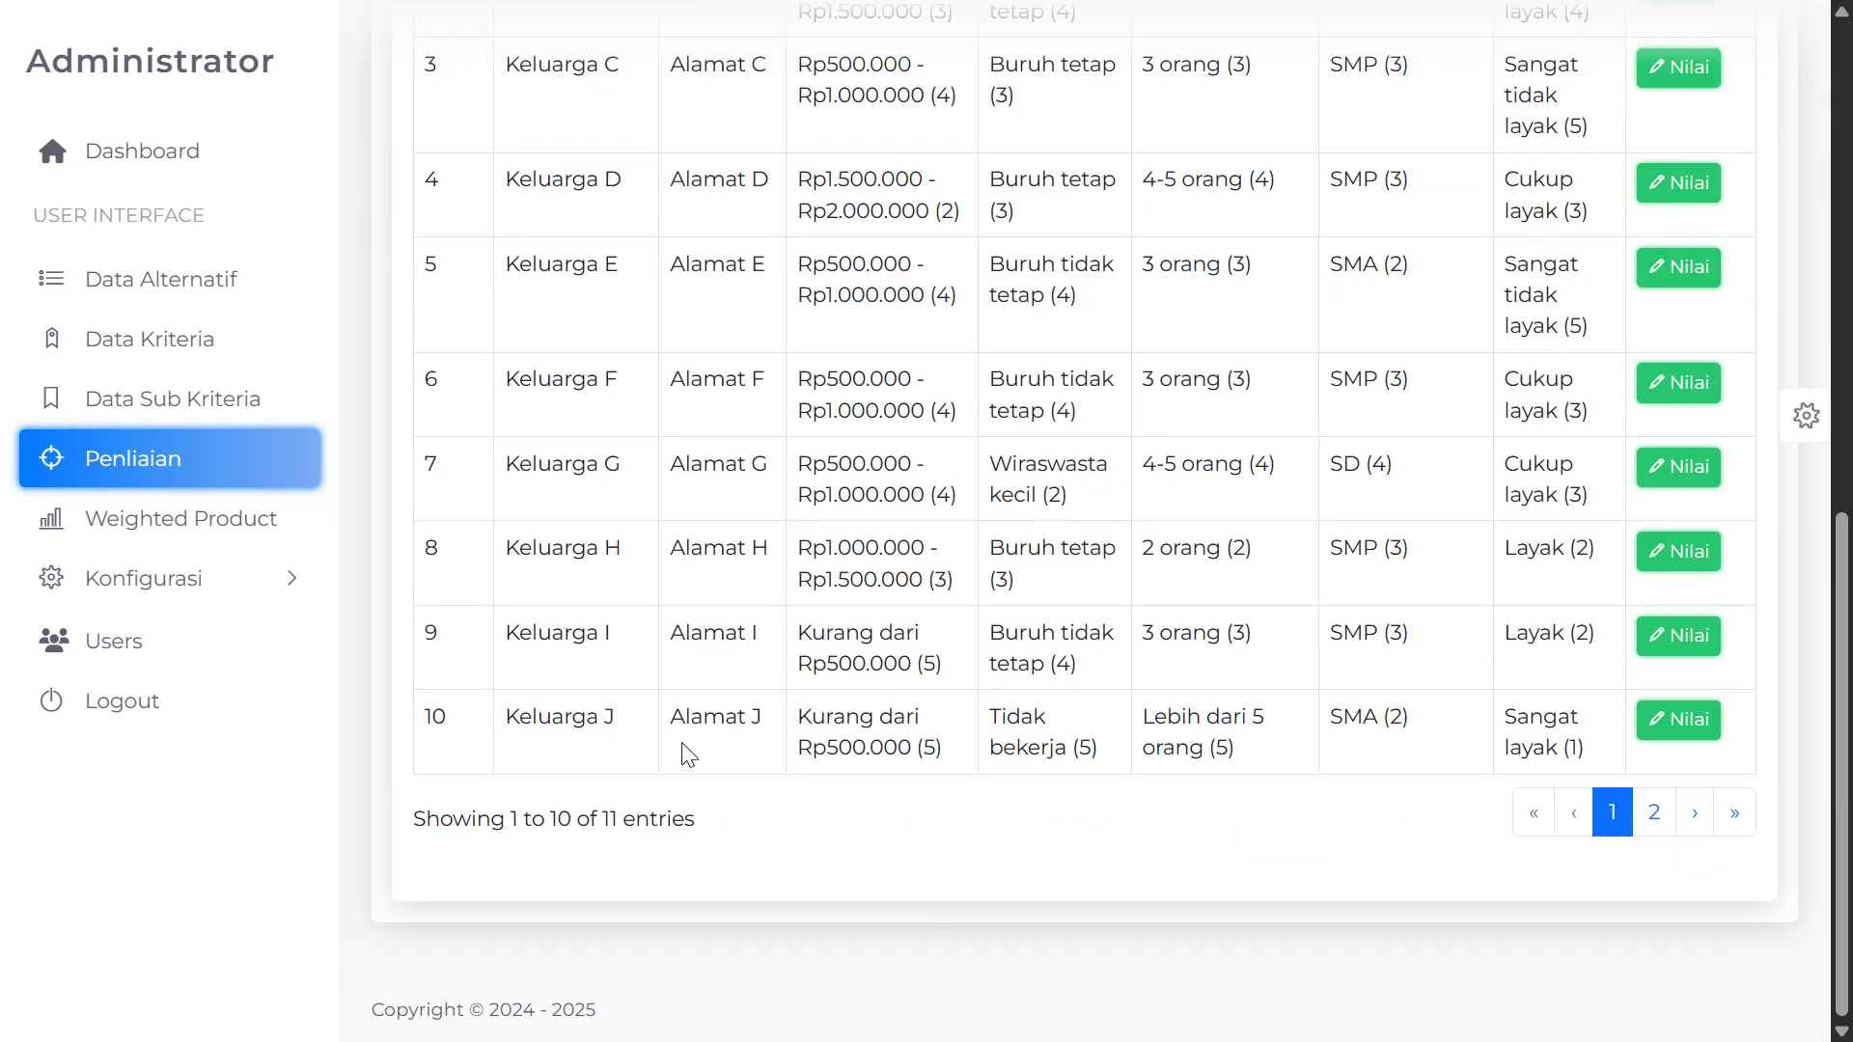
{"action": "left_click", "coordinate": [1656, 818]}
{"action": "scroll", "coordinate": [847, 675], "scroll_direction": "up", "scroll_amount": 2}
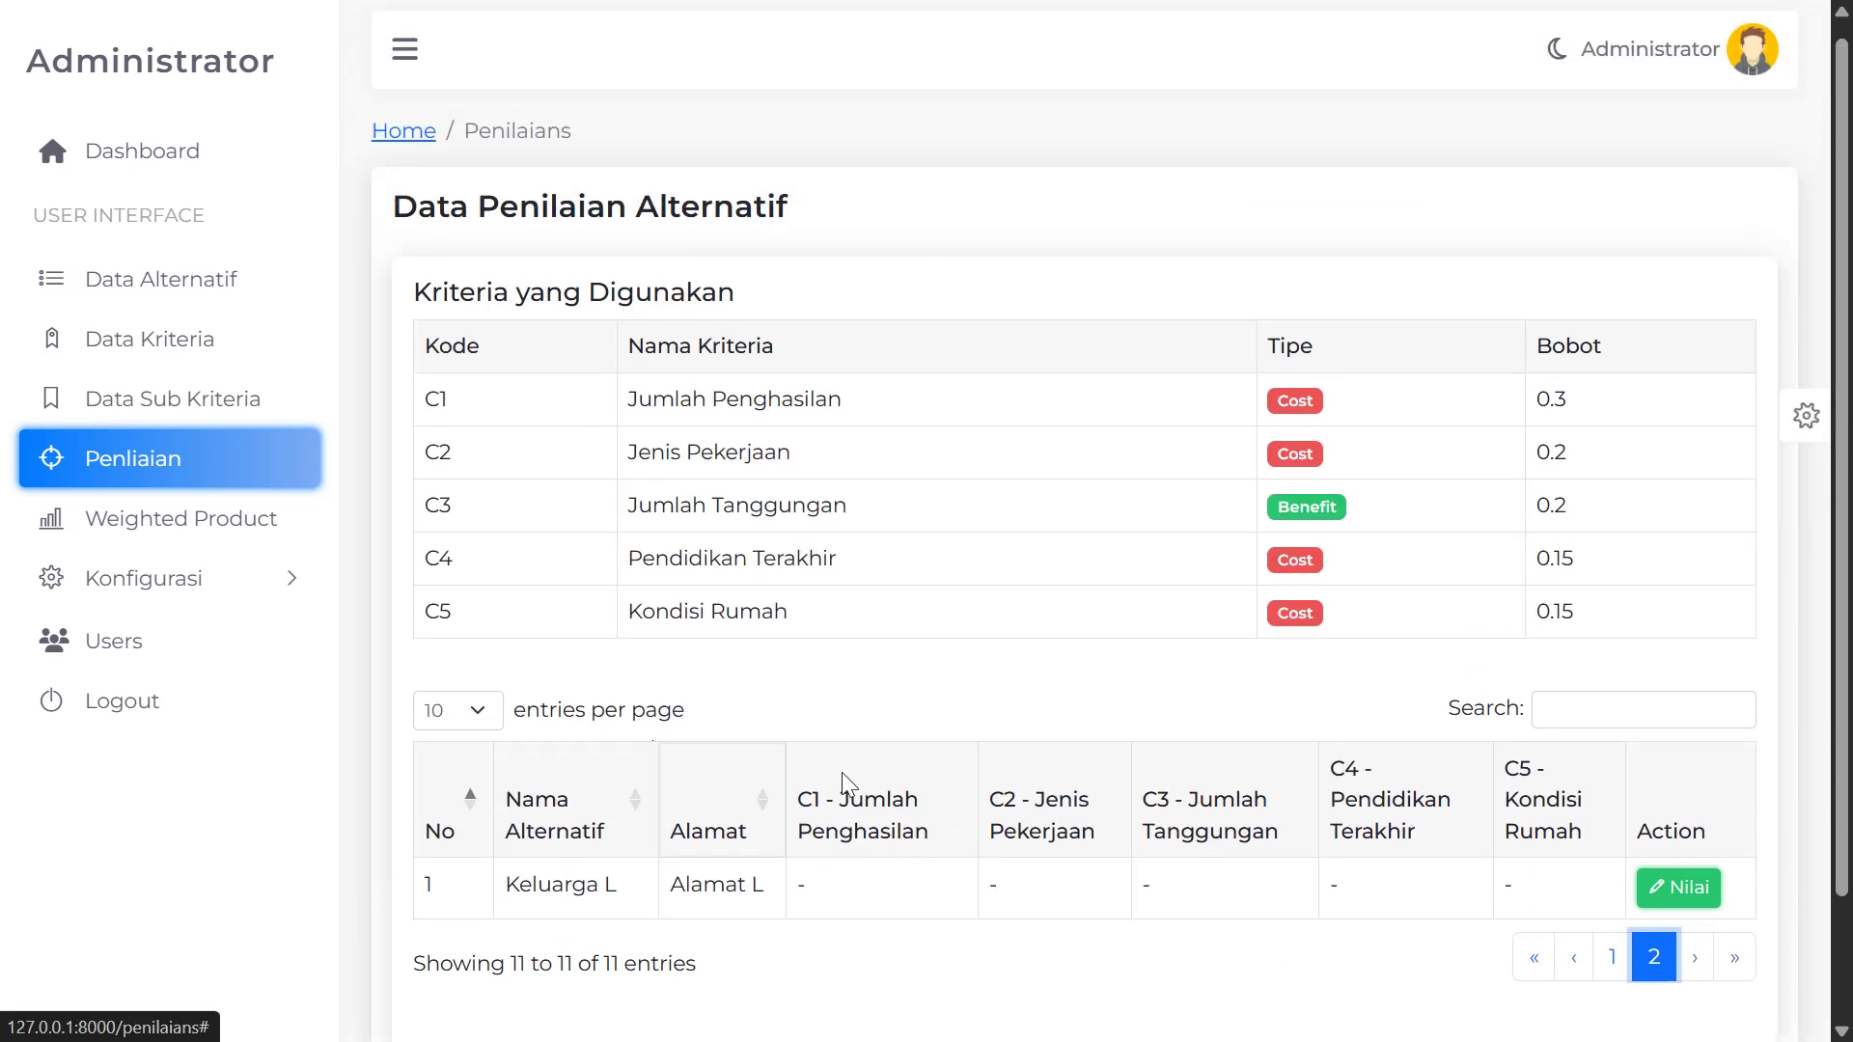
{"action": "scroll", "coordinate": [1447, 772], "scroll_direction": "down", "scroll_amount": 2}
{"action": "left_click", "coordinate": [1621, 820]}
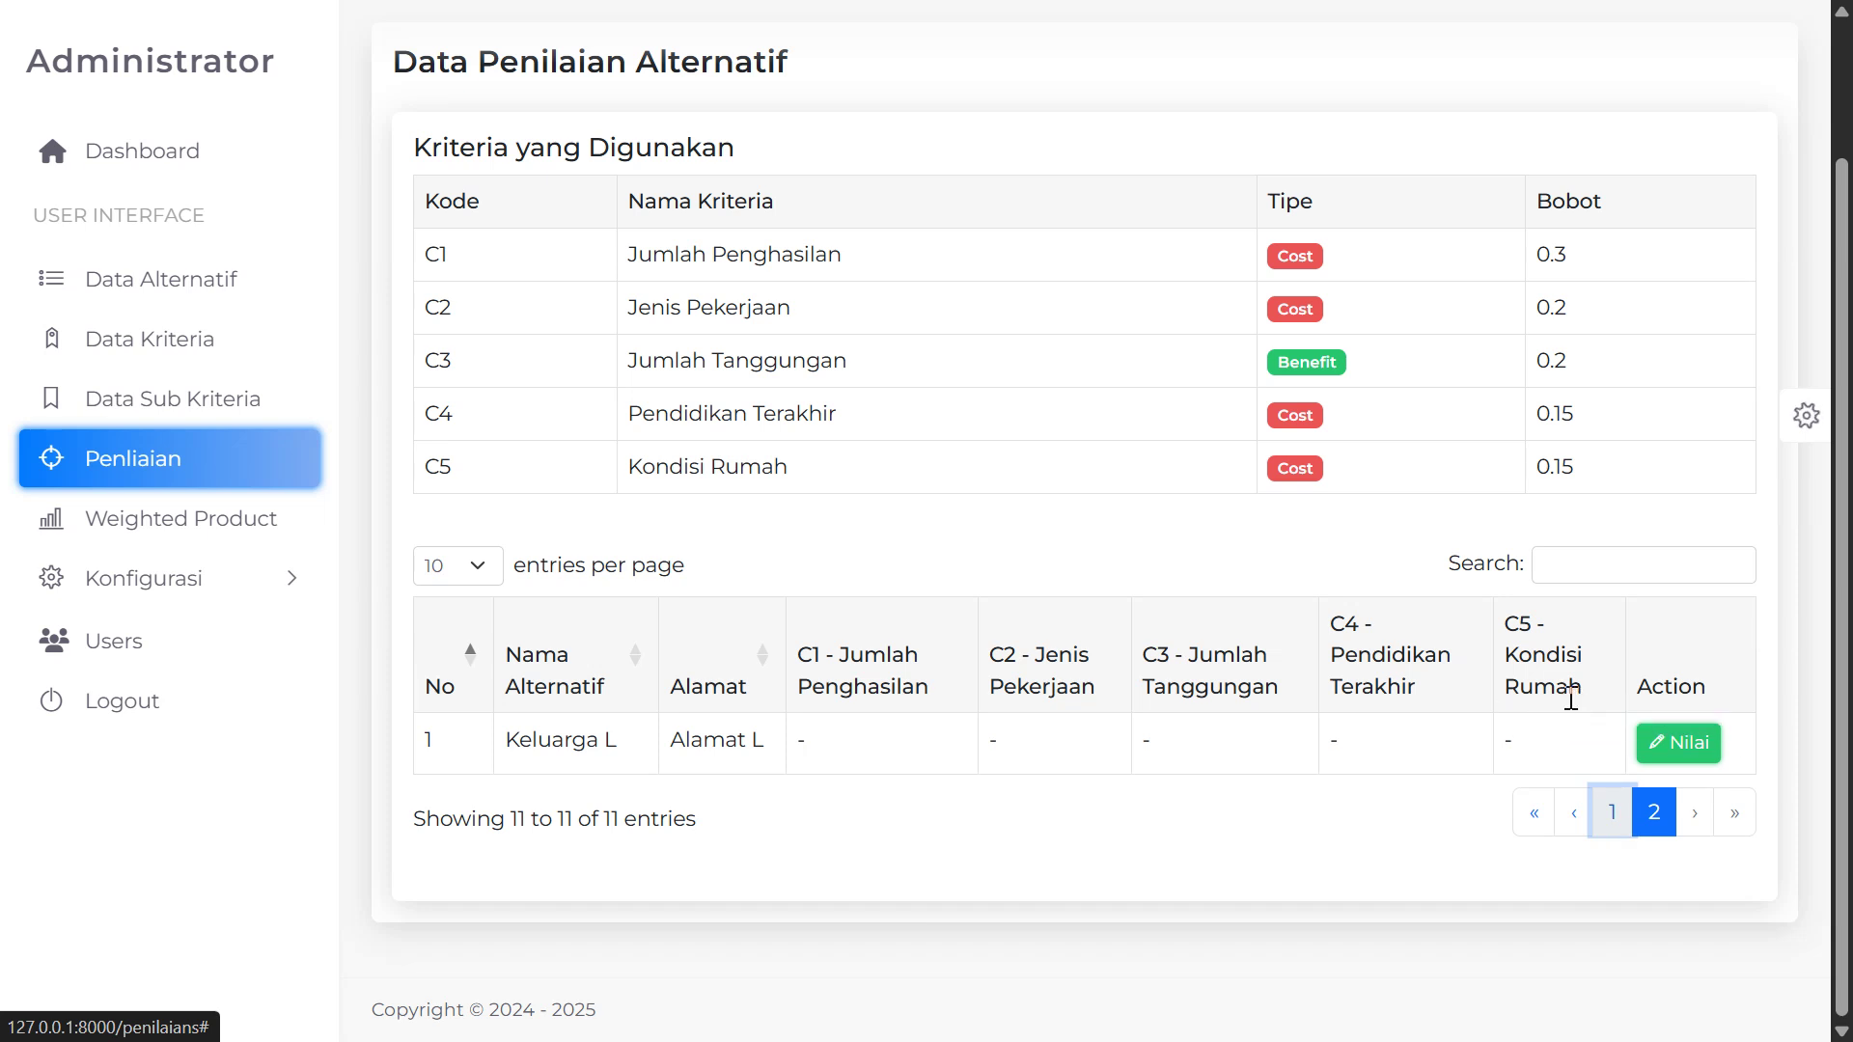
{"action": "triple_click", "coordinate": [543, 775]}
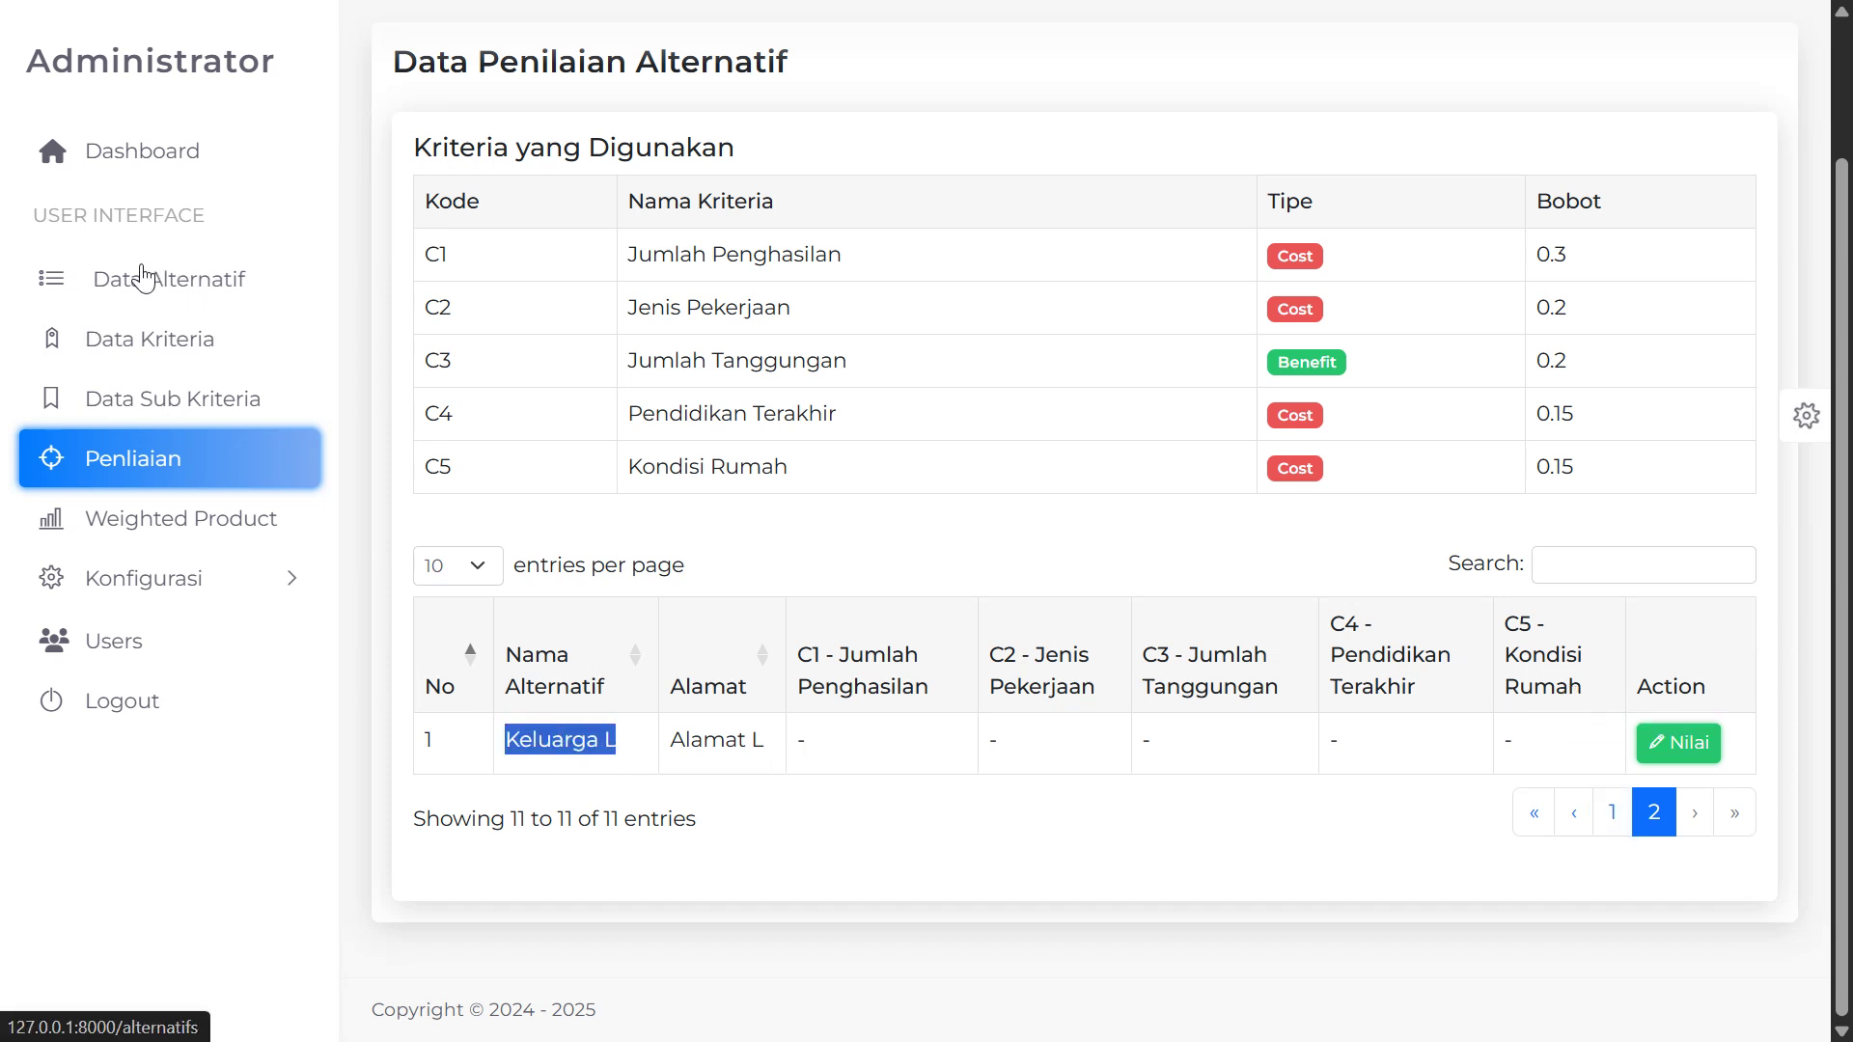
{"action": "left_click_drag", "start_coordinate": [791, 750], "coordinate": [1441, 751]}
{"action": "left_click", "coordinate": [958, 769]}
{"action": "left_click_drag", "start_coordinate": [793, 746], "coordinate": [1577, 716]}
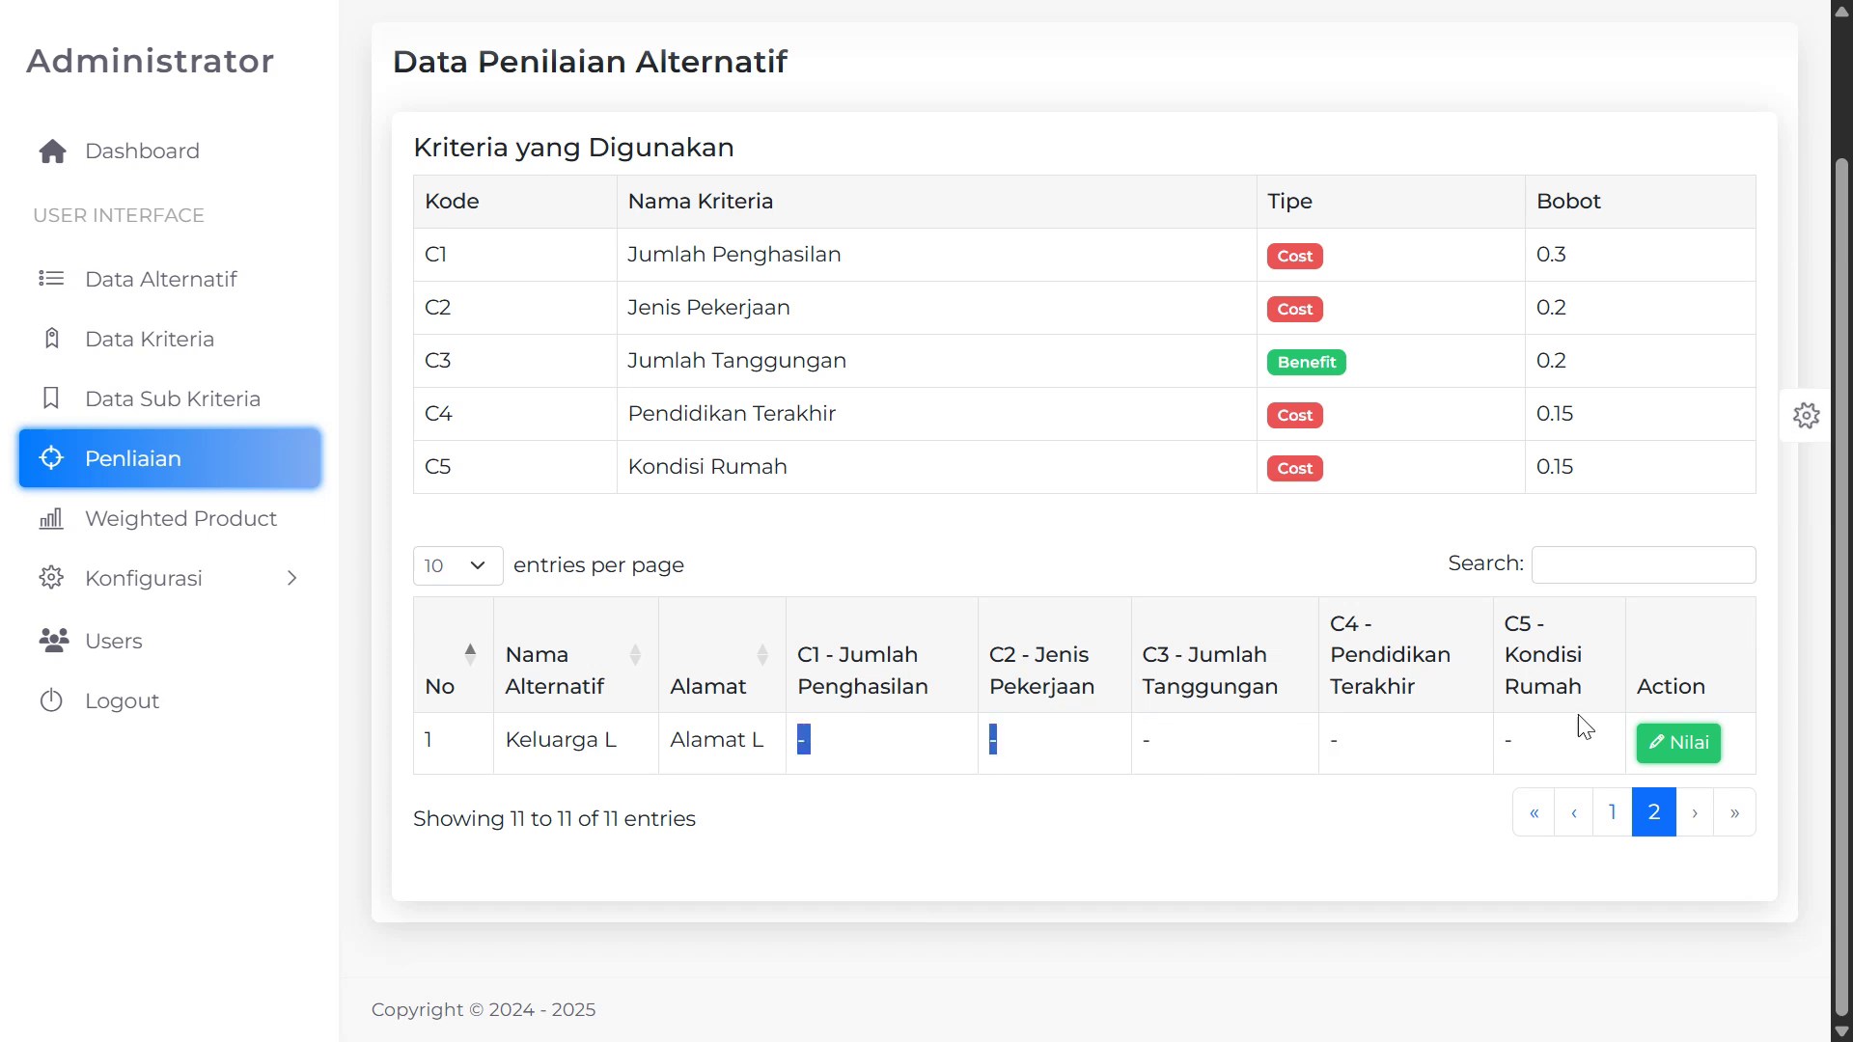
Open Keluarga L's scoring form and view the C1 Jumlah Penghasilan options without saving any scores
{"action": "left_click", "coordinate": [1680, 747]}
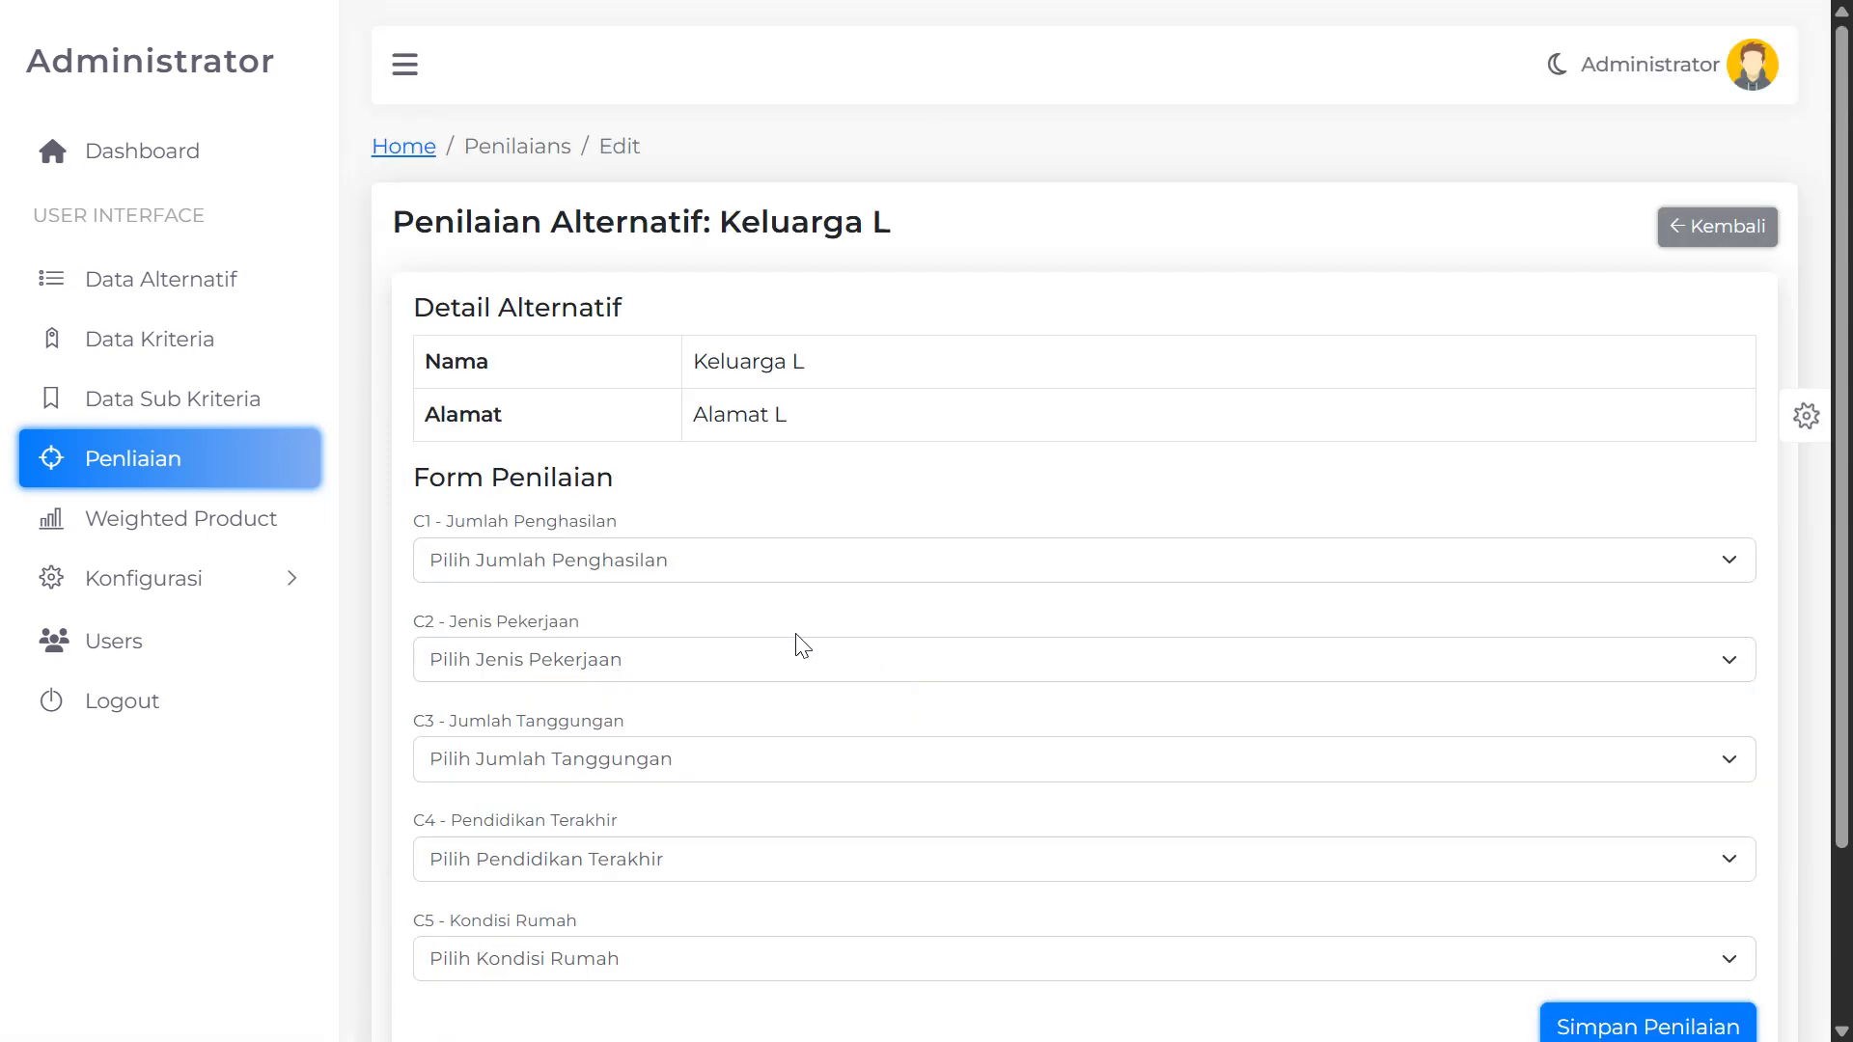
{"action": "left_click", "coordinate": [592, 572]}
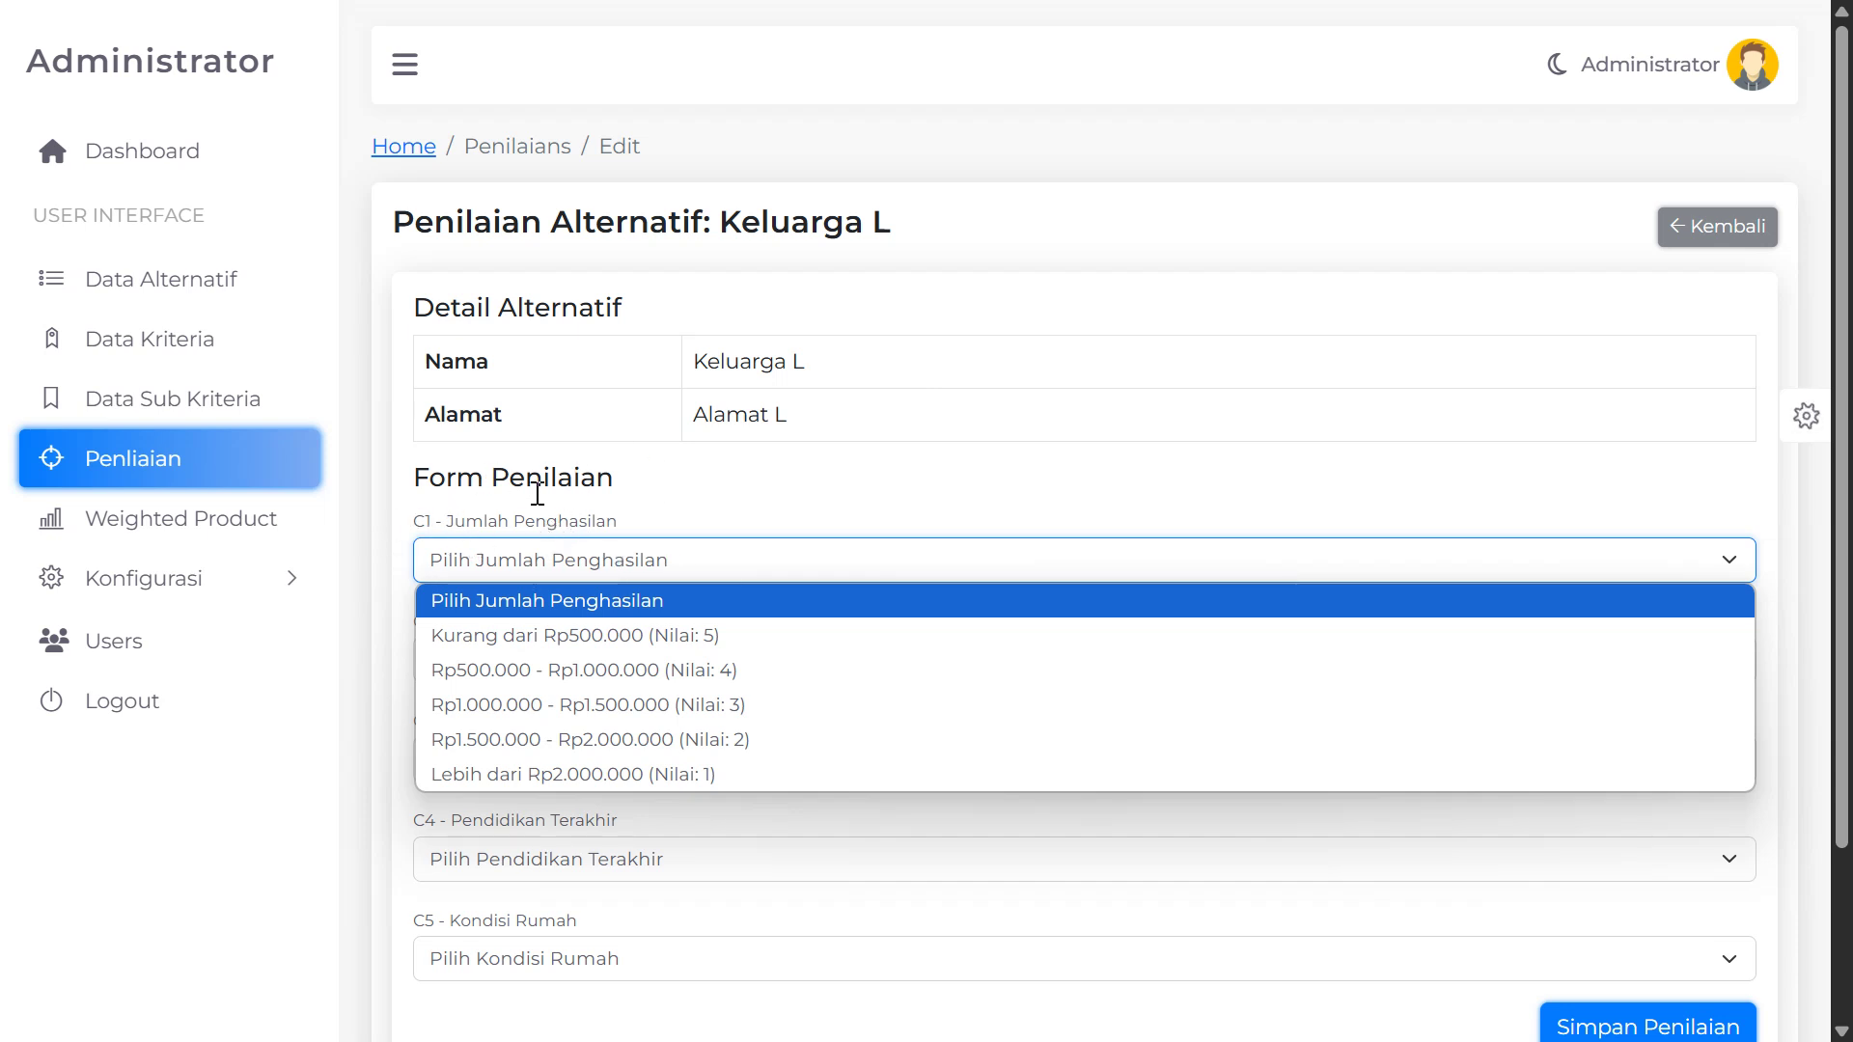
{"action": "scroll", "coordinate": [753, 467], "scroll_direction": "down", "scroll_amount": 1}
{"action": "scroll", "coordinate": [753, 467], "scroll_direction": "up", "scroll_amount": 1}
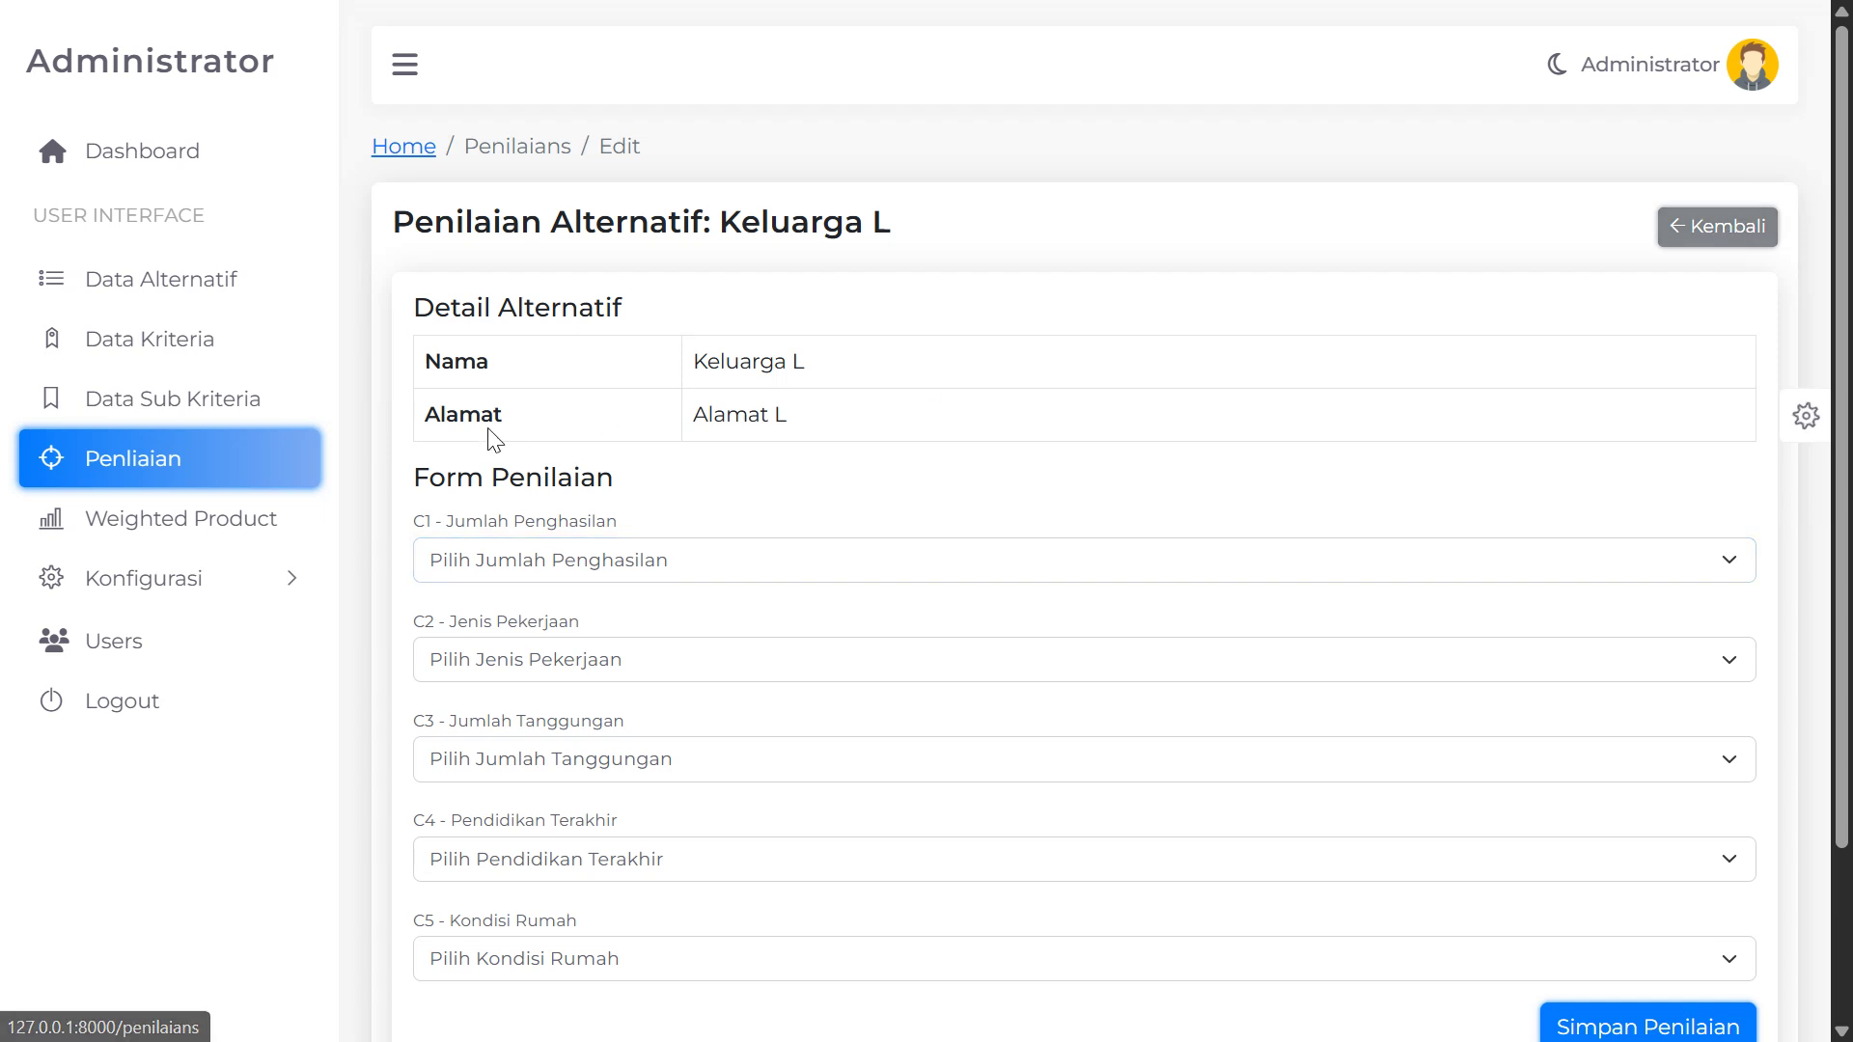
{"action": "scroll", "coordinate": [710, 599], "scroll_direction": "down", "scroll_amount": 3}
{"action": "scroll", "coordinate": [1003, 626], "scroll_direction": "down", "scroll_amount": 7}
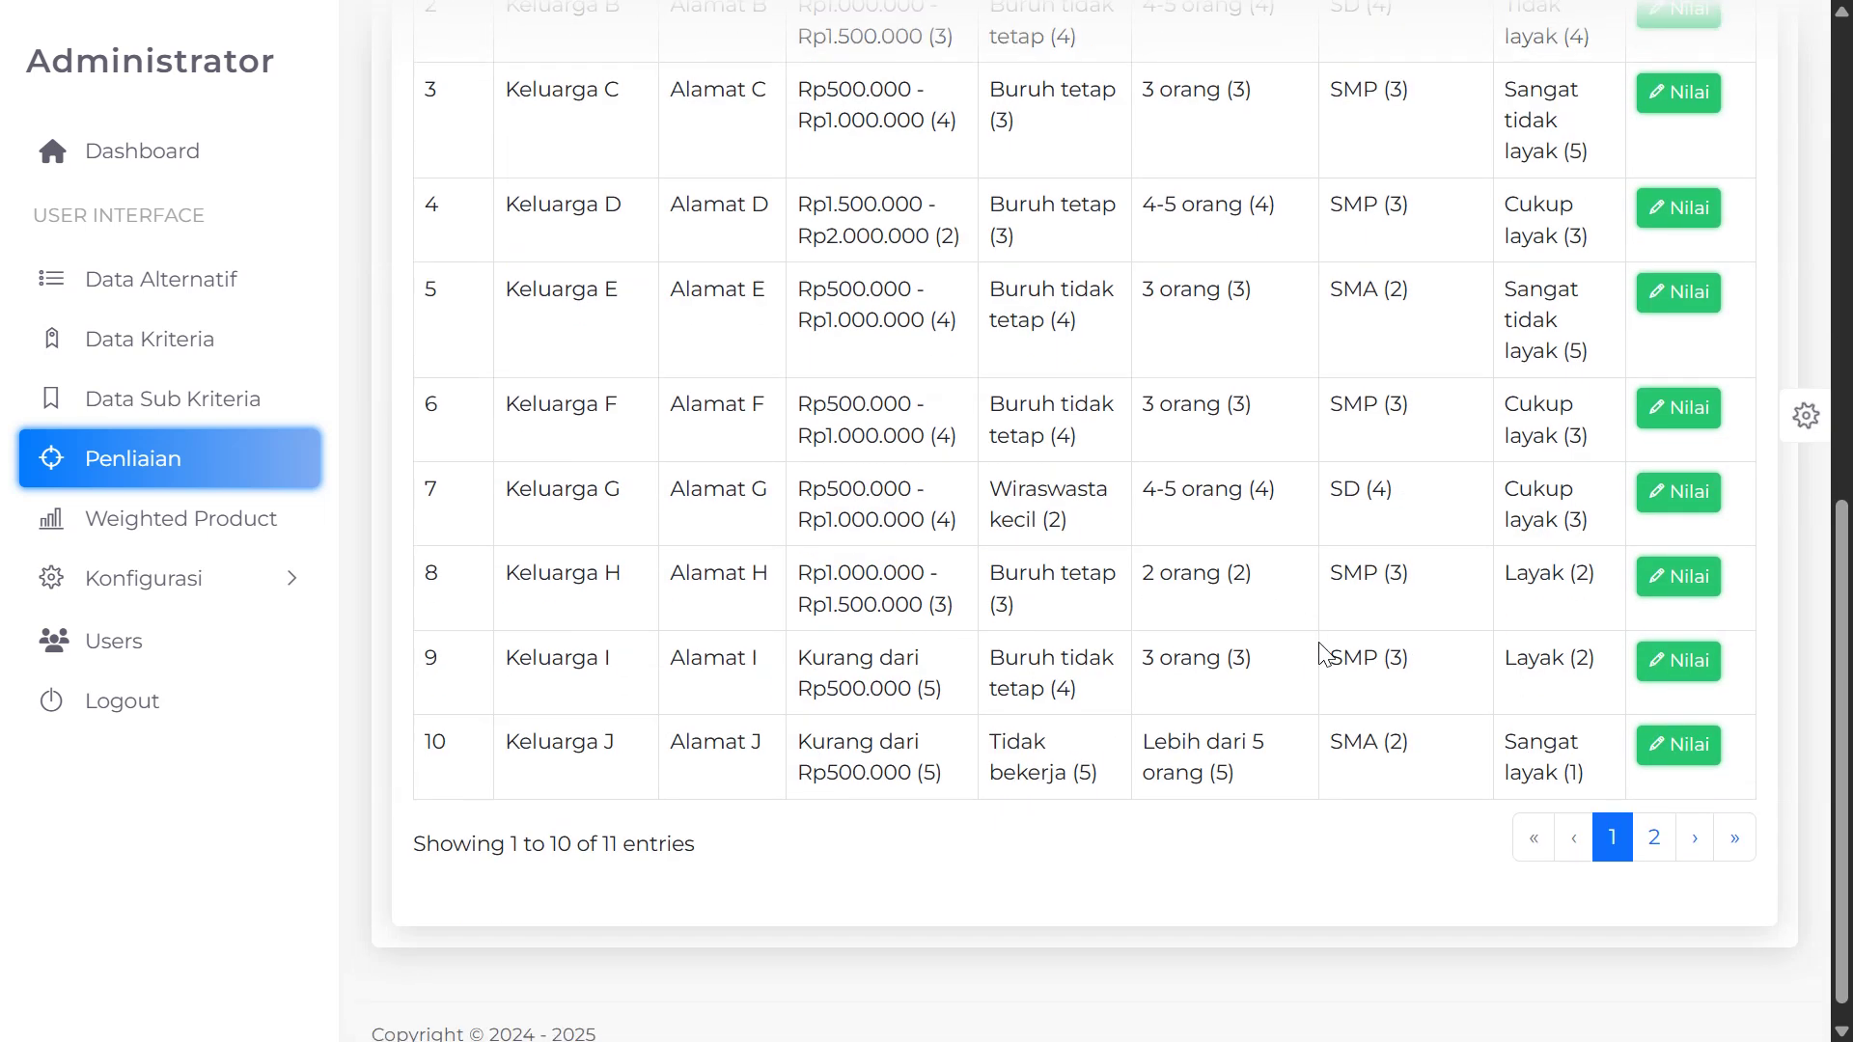
{"action": "scroll", "coordinate": [1136, 606], "scroll_direction": "up", "scroll_amount": 9}
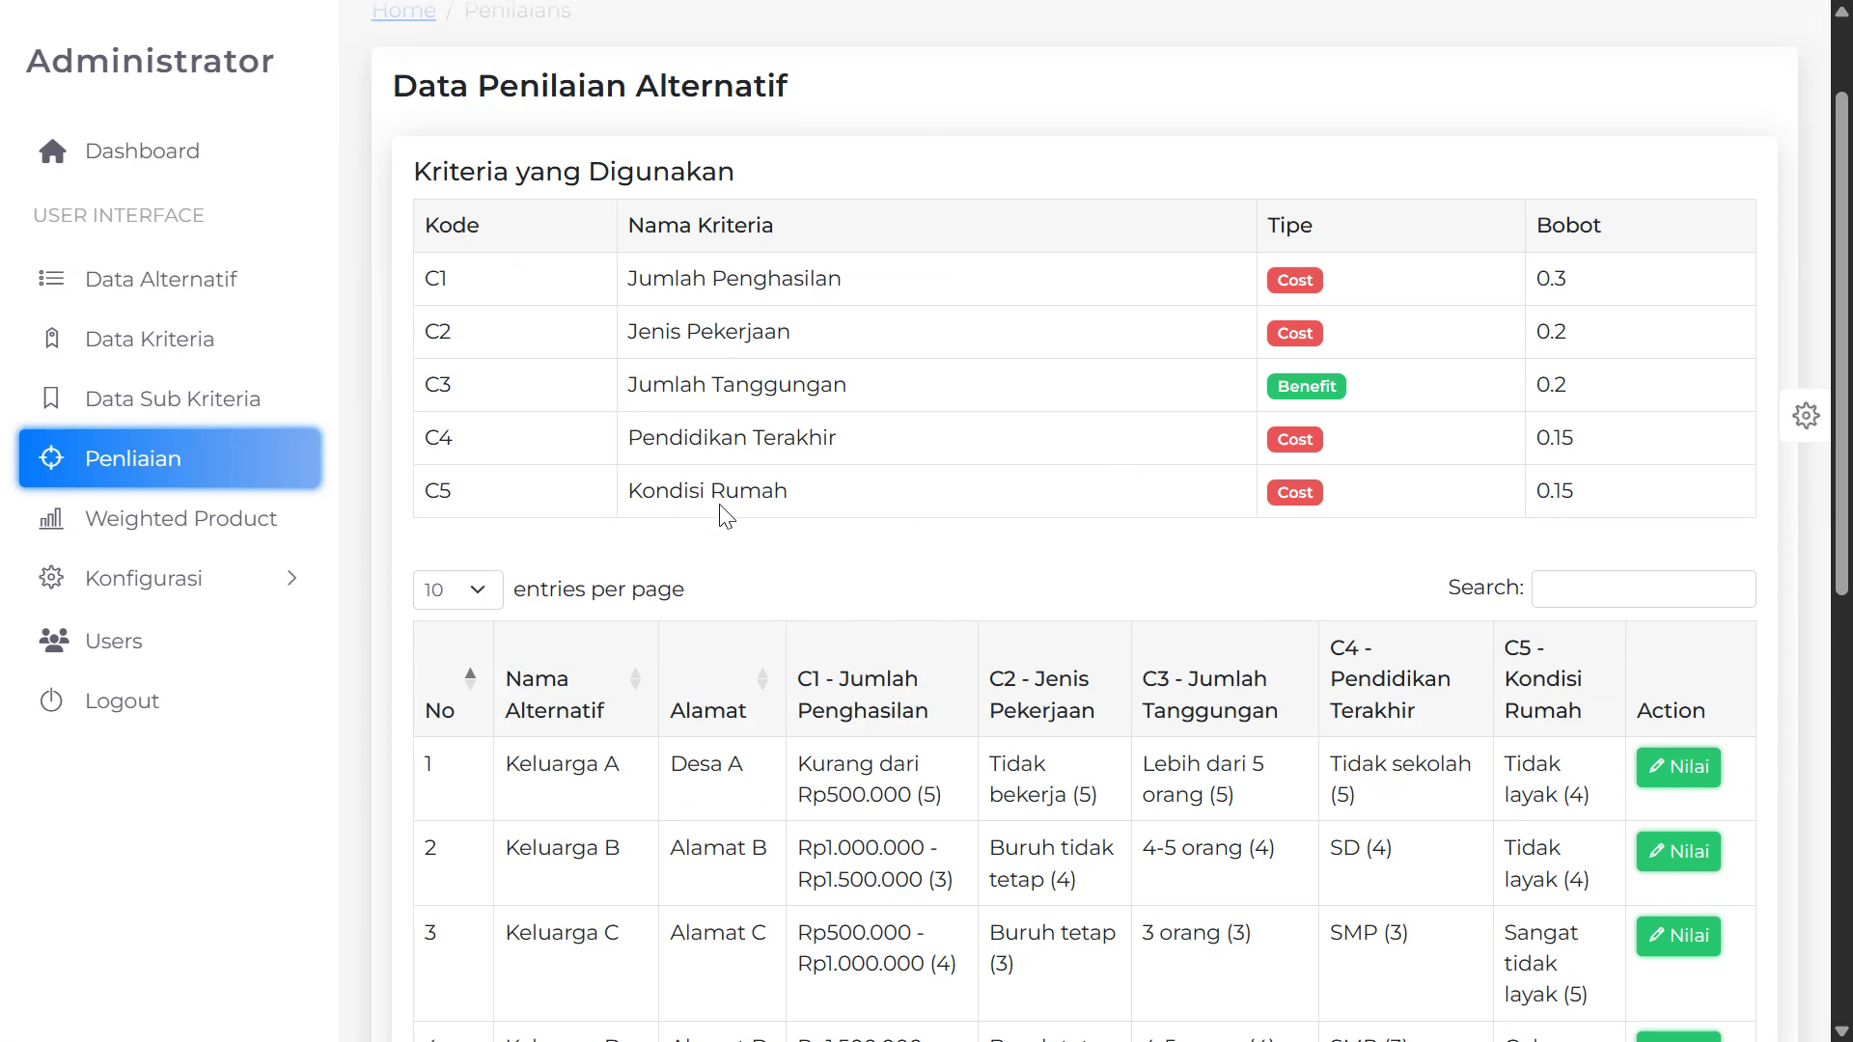
{"action": "scroll", "coordinate": [726, 517], "scroll_direction": "up", "scroll_amount": 2}
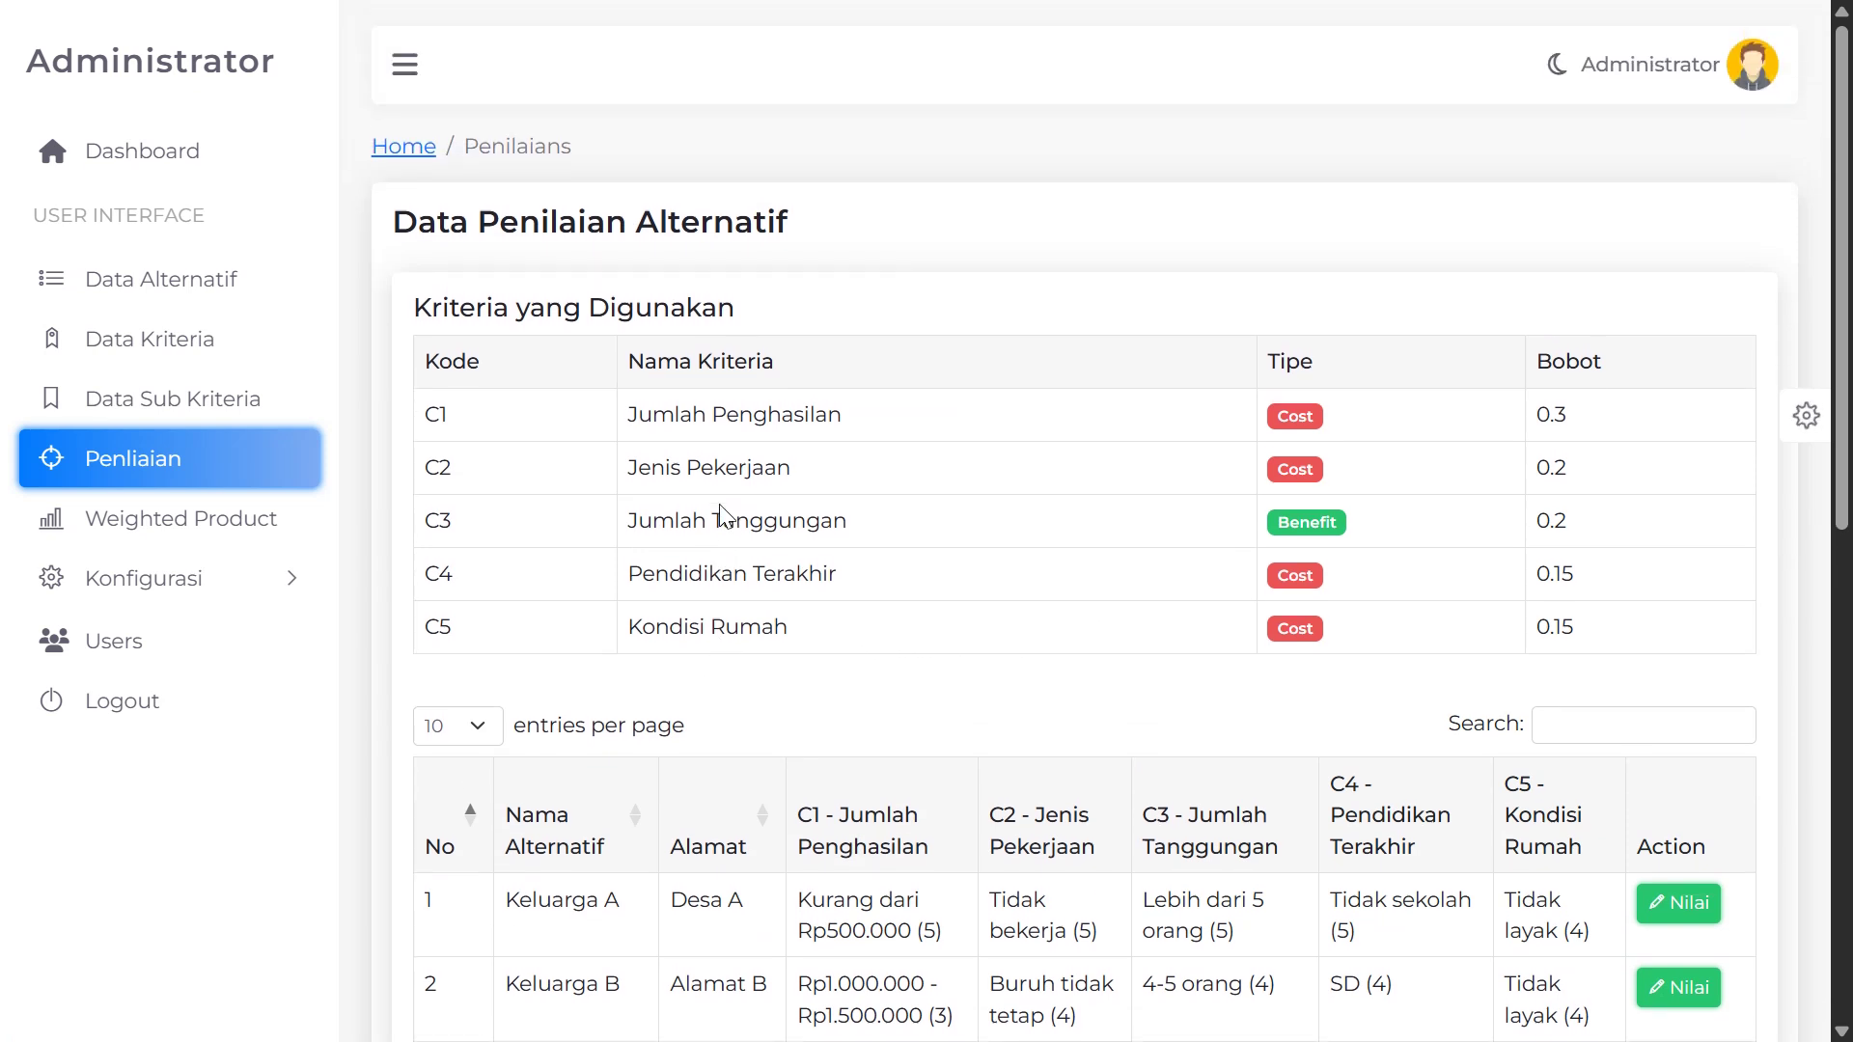
Open the Weighted Product page and review its 10 alternatives and 5 weighted criteria
{"action": "left_click", "coordinate": [123, 538]}
{"action": "scroll", "coordinate": [914, 612], "scroll_direction": "down", "scroll_amount": 3}
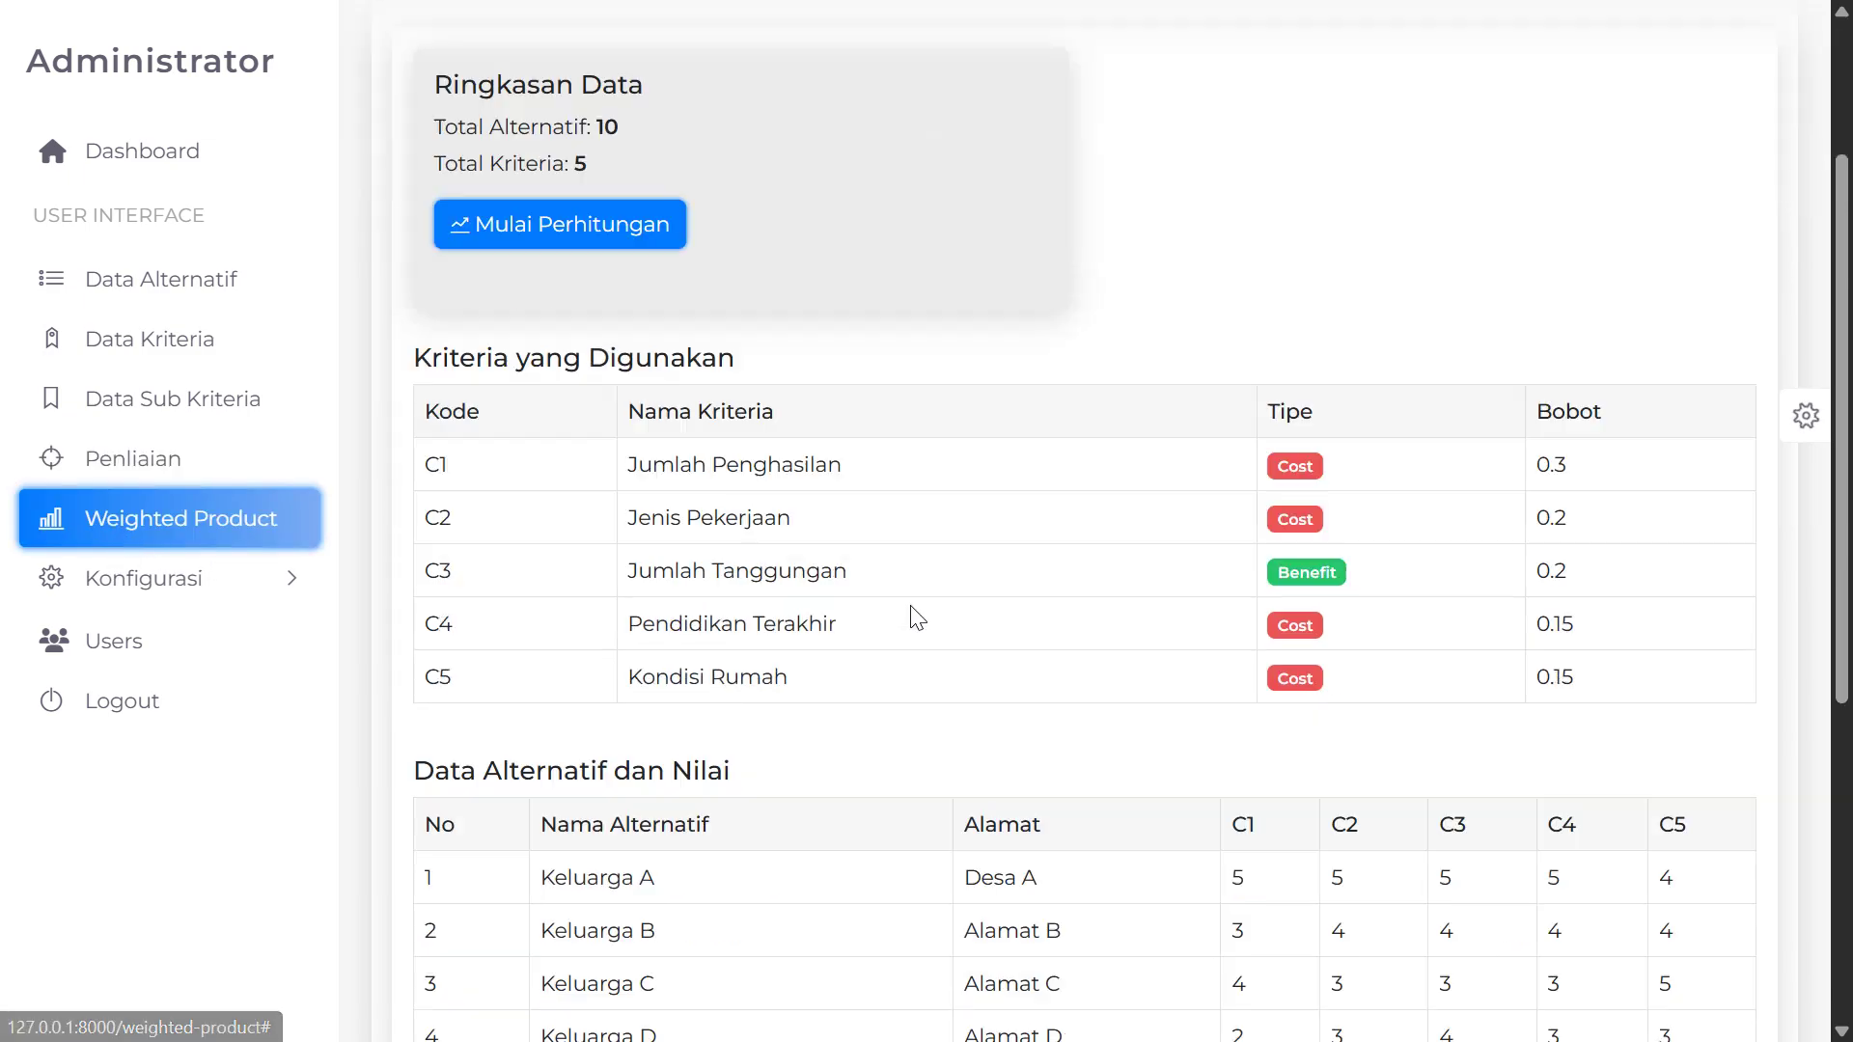
{"action": "scroll", "coordinate": [666, 550], "scroll_direction": "up", "scroll_amount": 3}
{"action": "scroll", "coordinate": [616, 554], "scroll_direction": "down", "scroll_amount": 5}
{"action": "scroll", "coordinate": [616, 554], "scroll_direction": "down", "scroll_amount": 4}
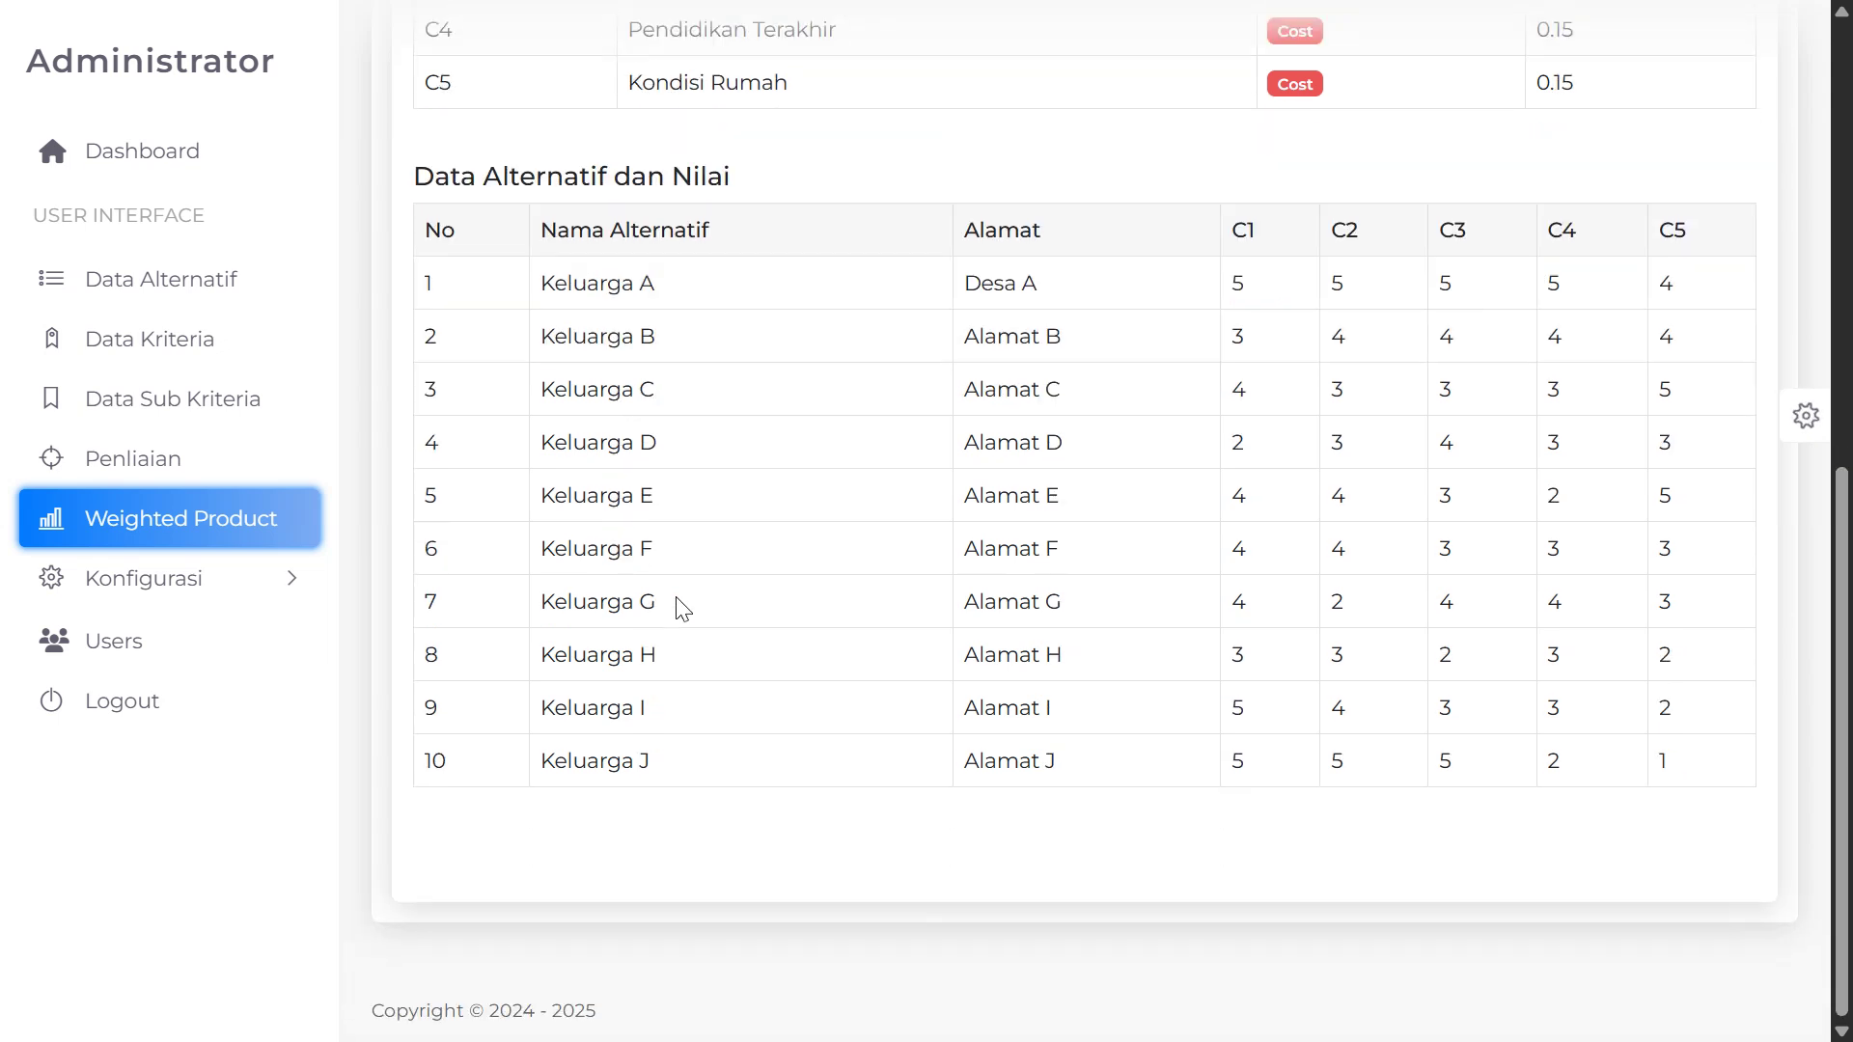
{"action": "scroll", "coordinate": [655, 656], "scroll_direction": "up", "scroll_amount": 6}
{"action": "scroll", "coordinate": [587, 620], "scroll_direction": "down", "scroll_amount": 6}
{"action": "scroll", "coordinate": [1000, 705], "scroll_direction": "up", "scroll_amount": 2}
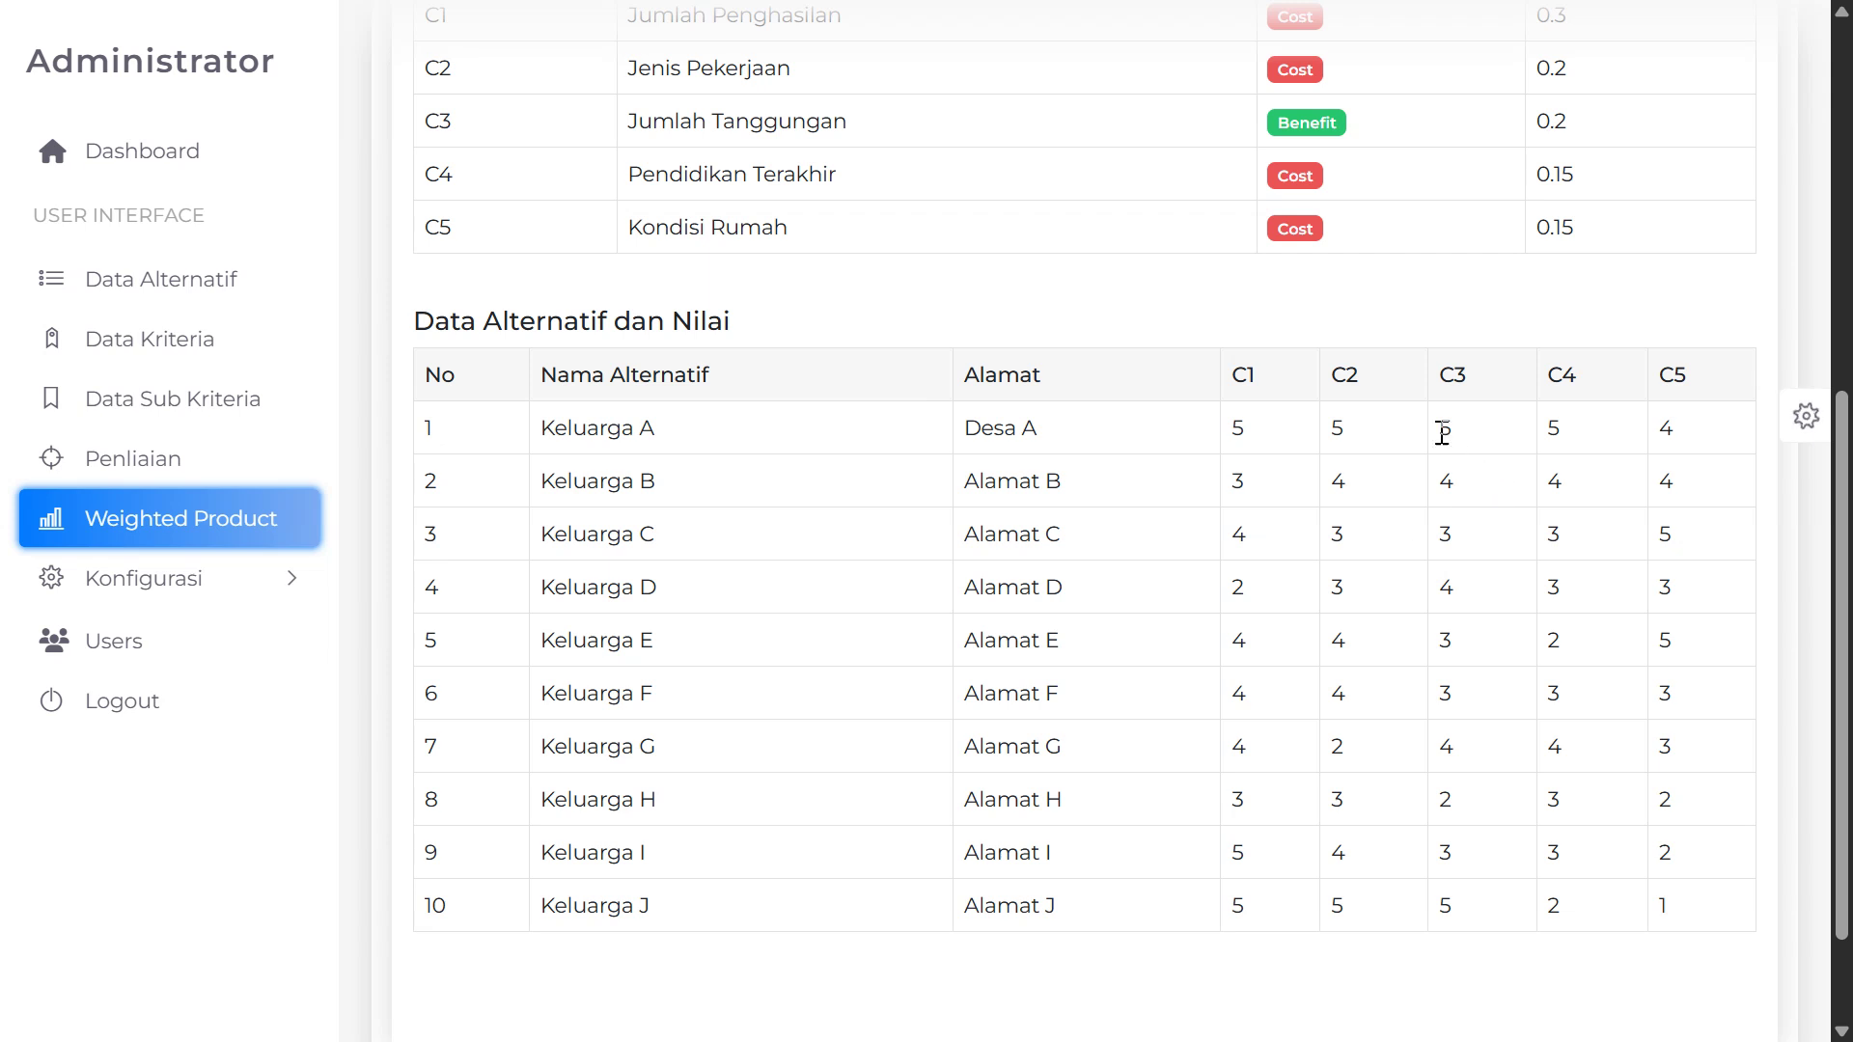
Highlight the C1 column, and Keluarga A's C1 score of 5 and Keluarga B's C1 score of 3
{"action": "double_click", "coordinate": [1242, 381]}
{"action": "scroll", "coordinate": [1199, 633], "scroll_direction": "down", "scroll_amount": 2}
{"action": "scroll", "coordinate": [532, 775], "scroll_direction": "up", "scroll_amount": 4}
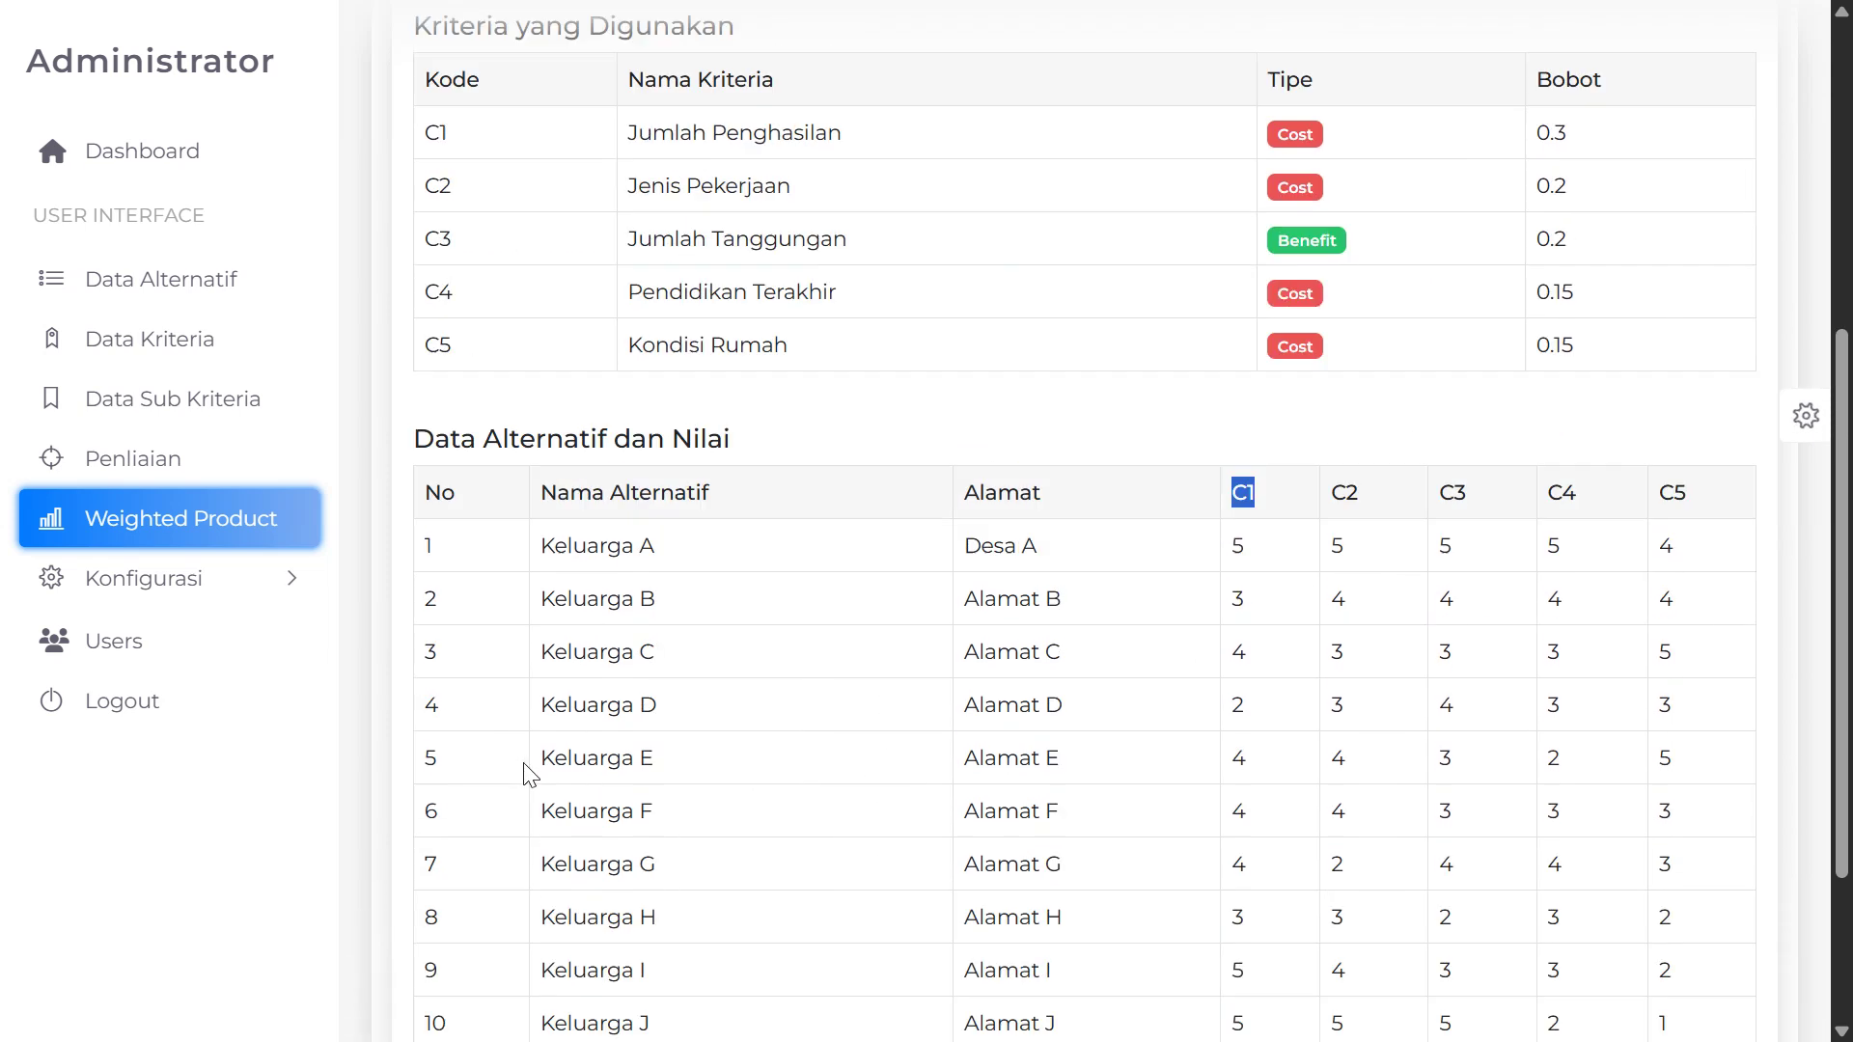
{"action": "scroll", "coordinate": [708, 670], "scroll_direction": "down", "scroll_amount": 3}
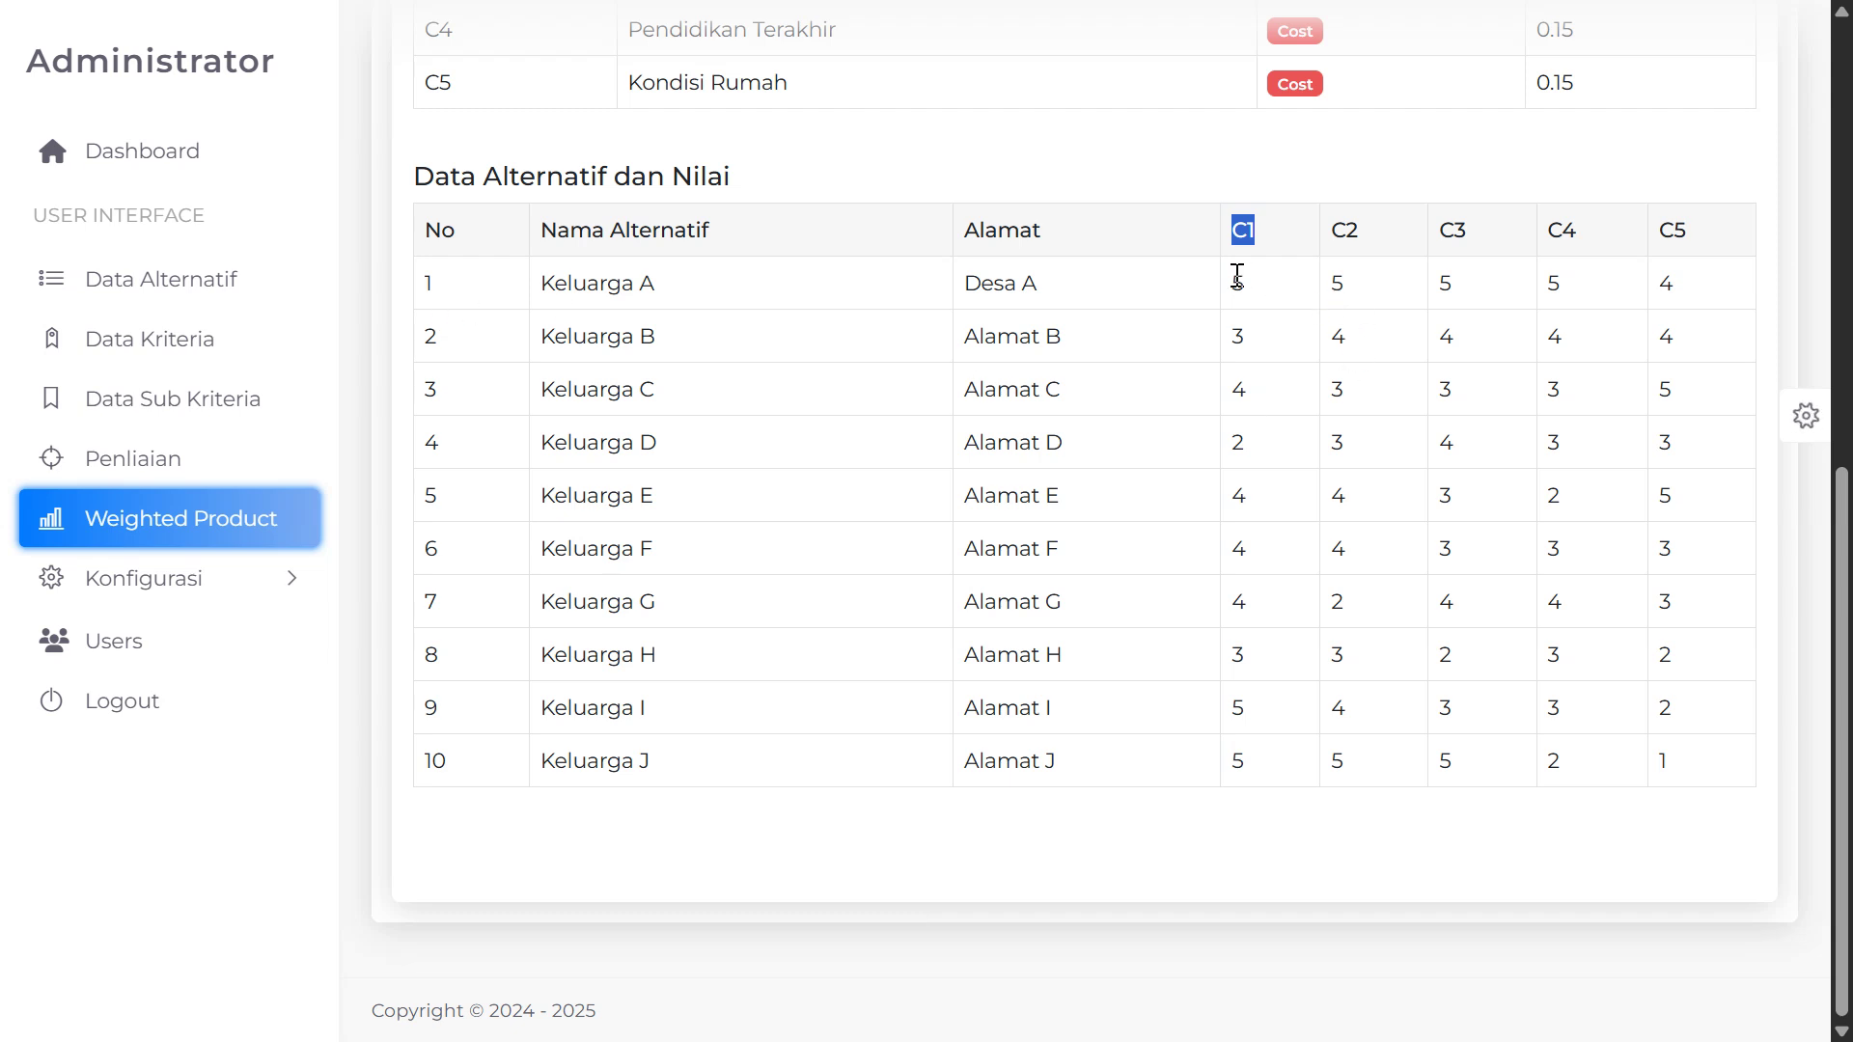
{"action": "left_click_drag", "start_coordinate": [1237, 276], "coordinate": [1343, 283]}
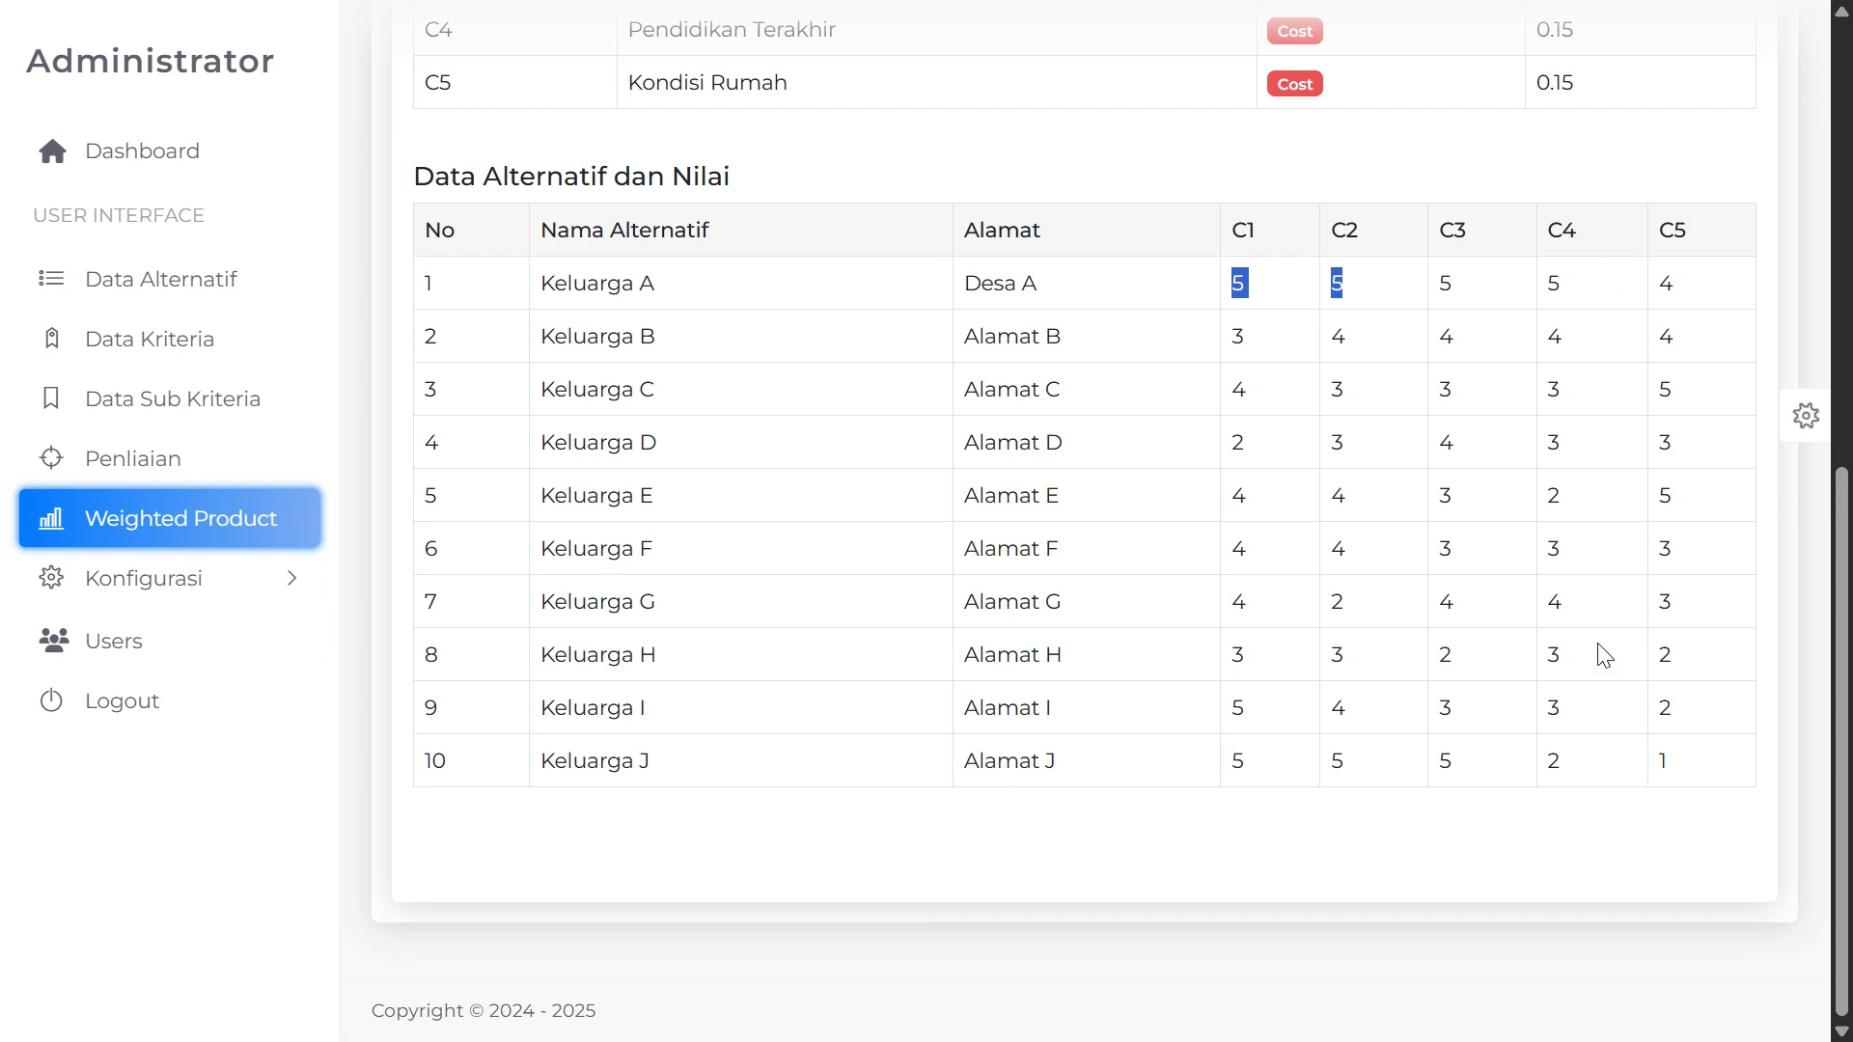
{"action": "double_click", "coordinate": [1234, 281]}
{"action": "double_click", "coordinate": [1236, 333]}
{"action": "left_click", "coordinate": [1274, 435]}
{"action": "scroll", "coordinate": [1125, 673], "scroll_direction": "up", "scroll_amount": 3}
{"action": "scroll", "coordinate": [1104, 695], "scroll_direction": "down", "scroll_amount": 2}
{"action": "scroll", "coordinate": [1104, 694], "scroll_direction": "up", "scroll_amount": 2}
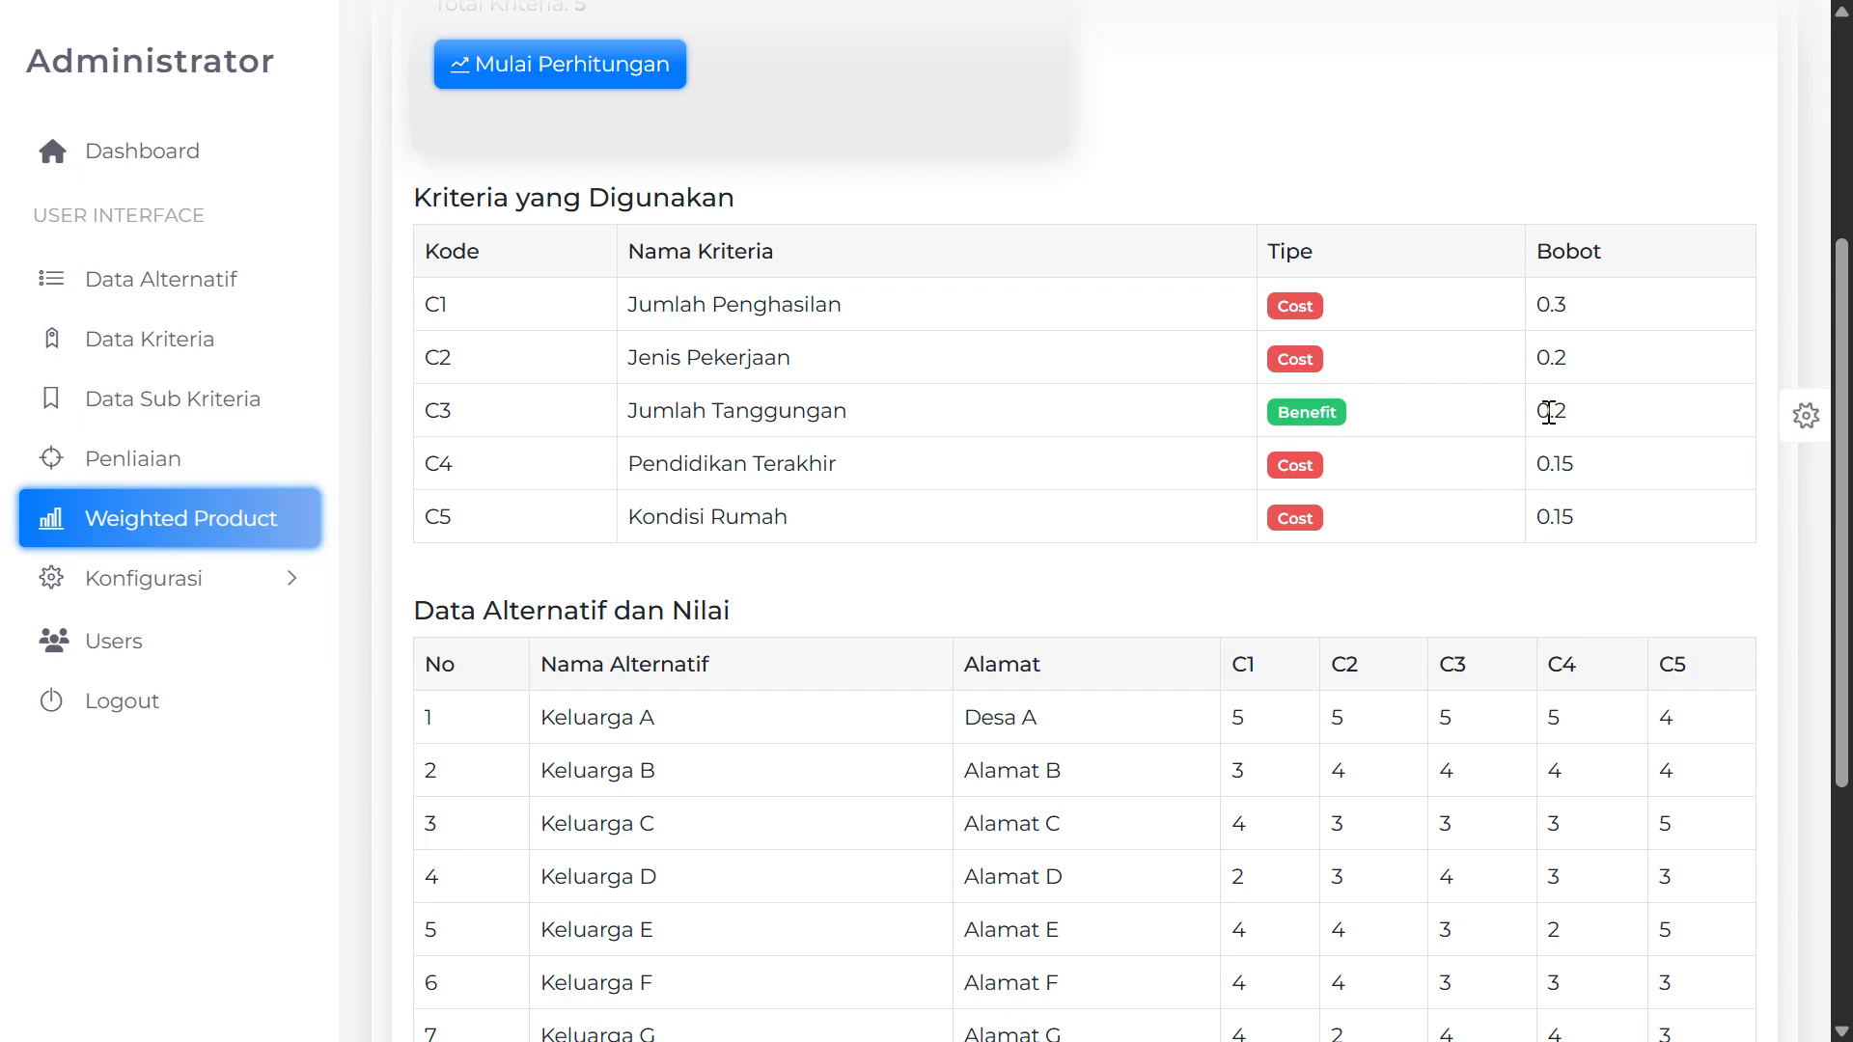
{"action": "scroll", "coordinate": [1489, 608], "scroll_direction": "down", "scroll_amount": 4}
{"action": "scroll", "coordinate": [1110, 613], "scroll_direction": "up", "scroll_amount": 6}
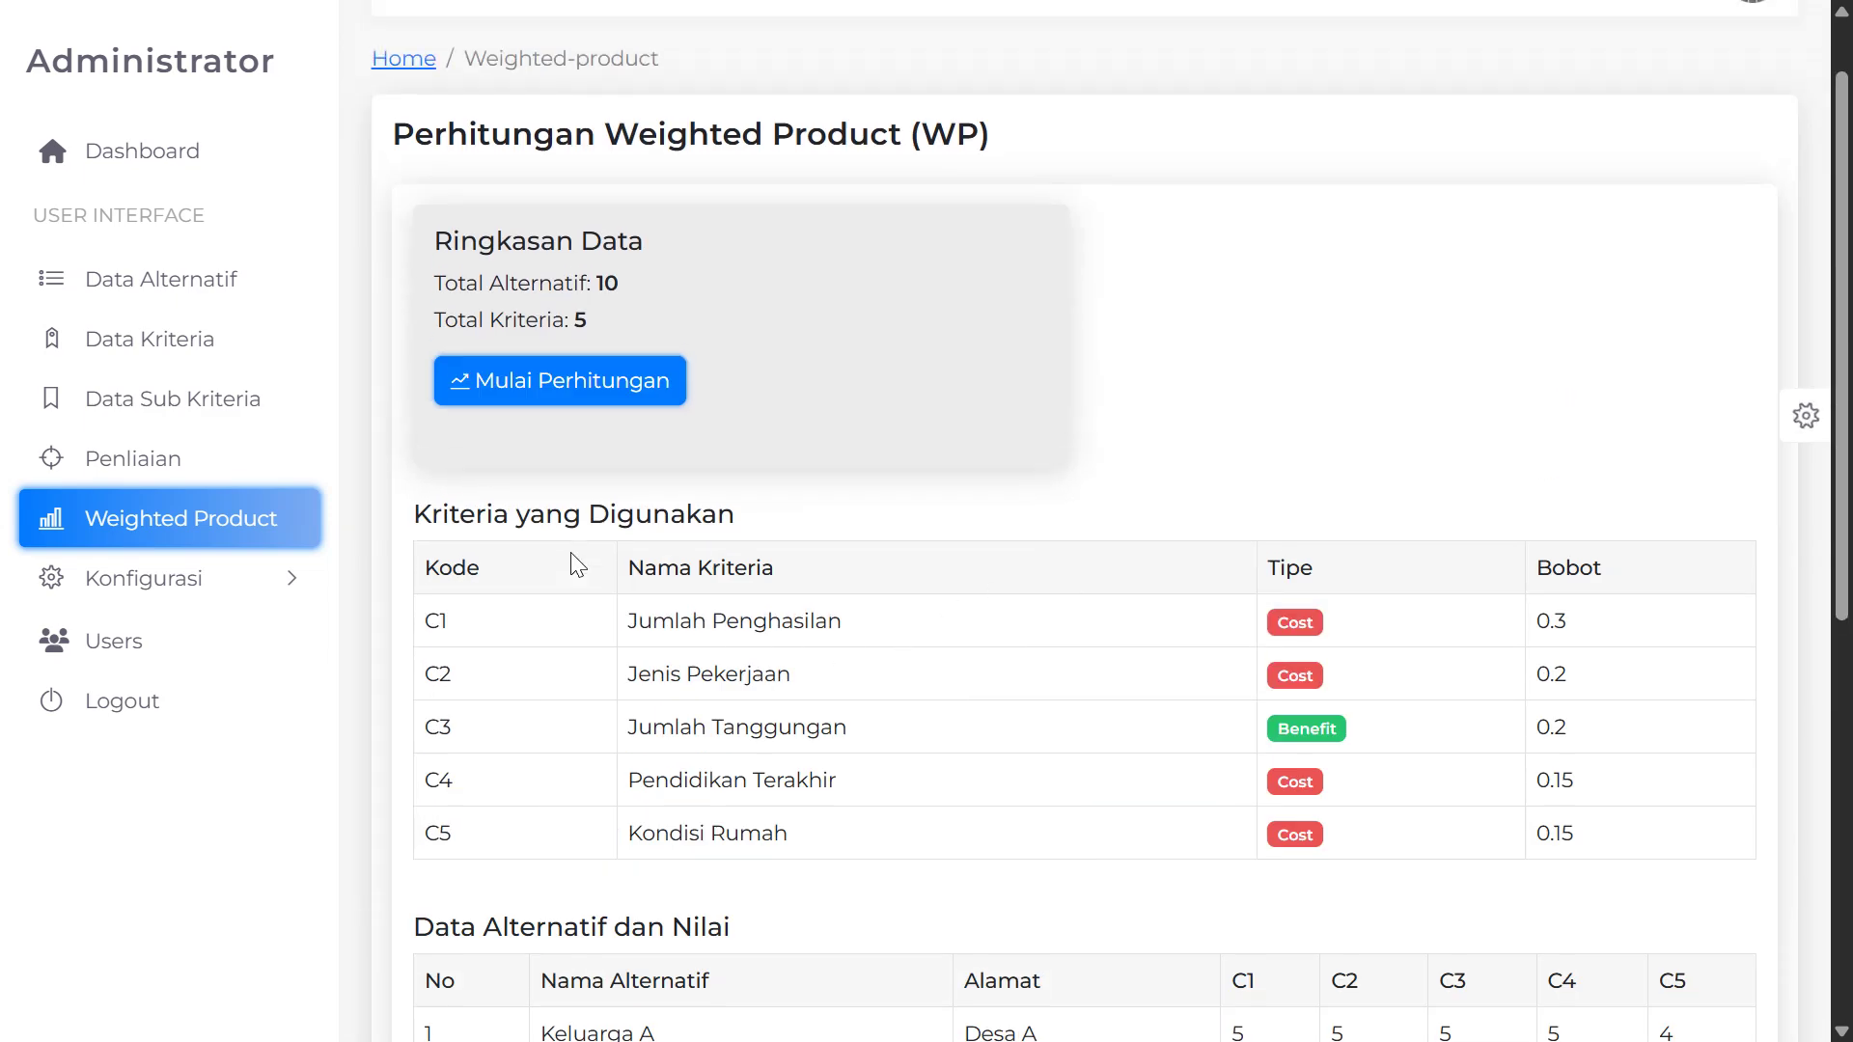
Start the Weighted Product calculation with Mulai Perhitungan
{"action": "left_click", "coordinate": [541, 488]}
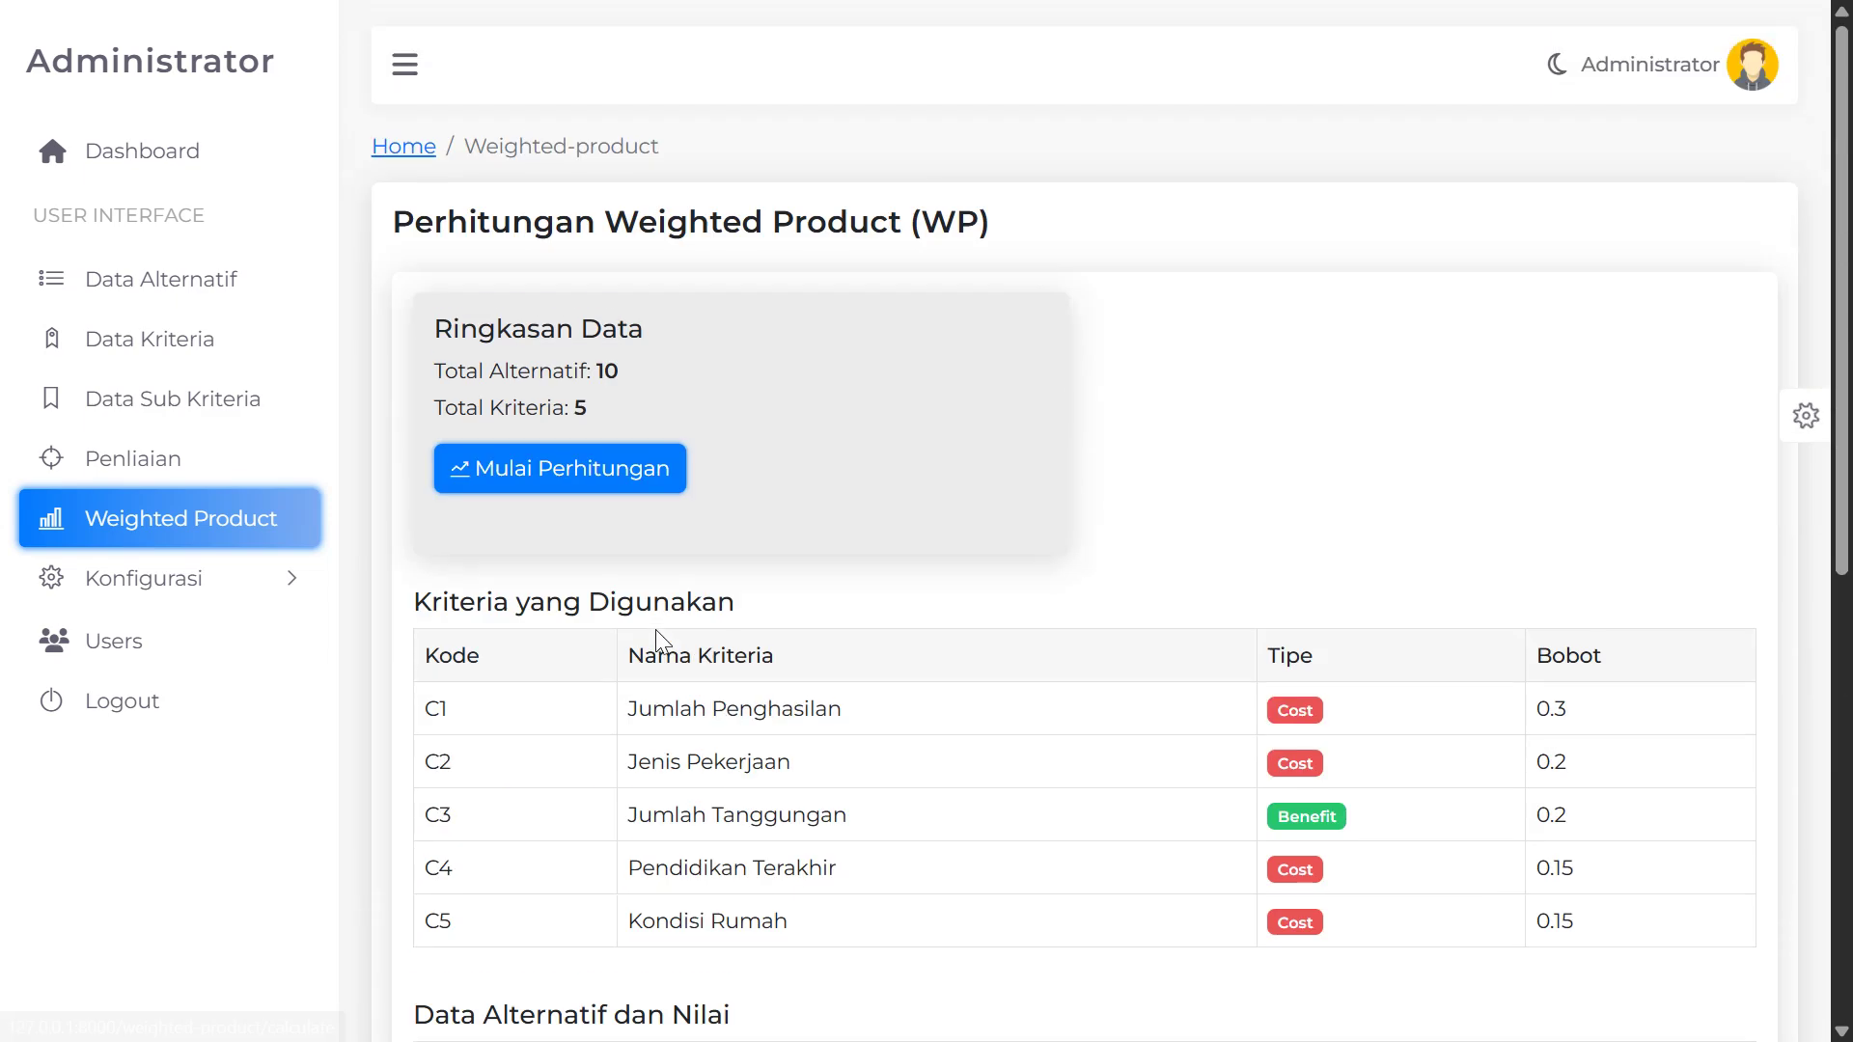
{"action": "scroll", "coordinate": [656, 632], "scroll_direction": "down", "scroll_amount": 5}
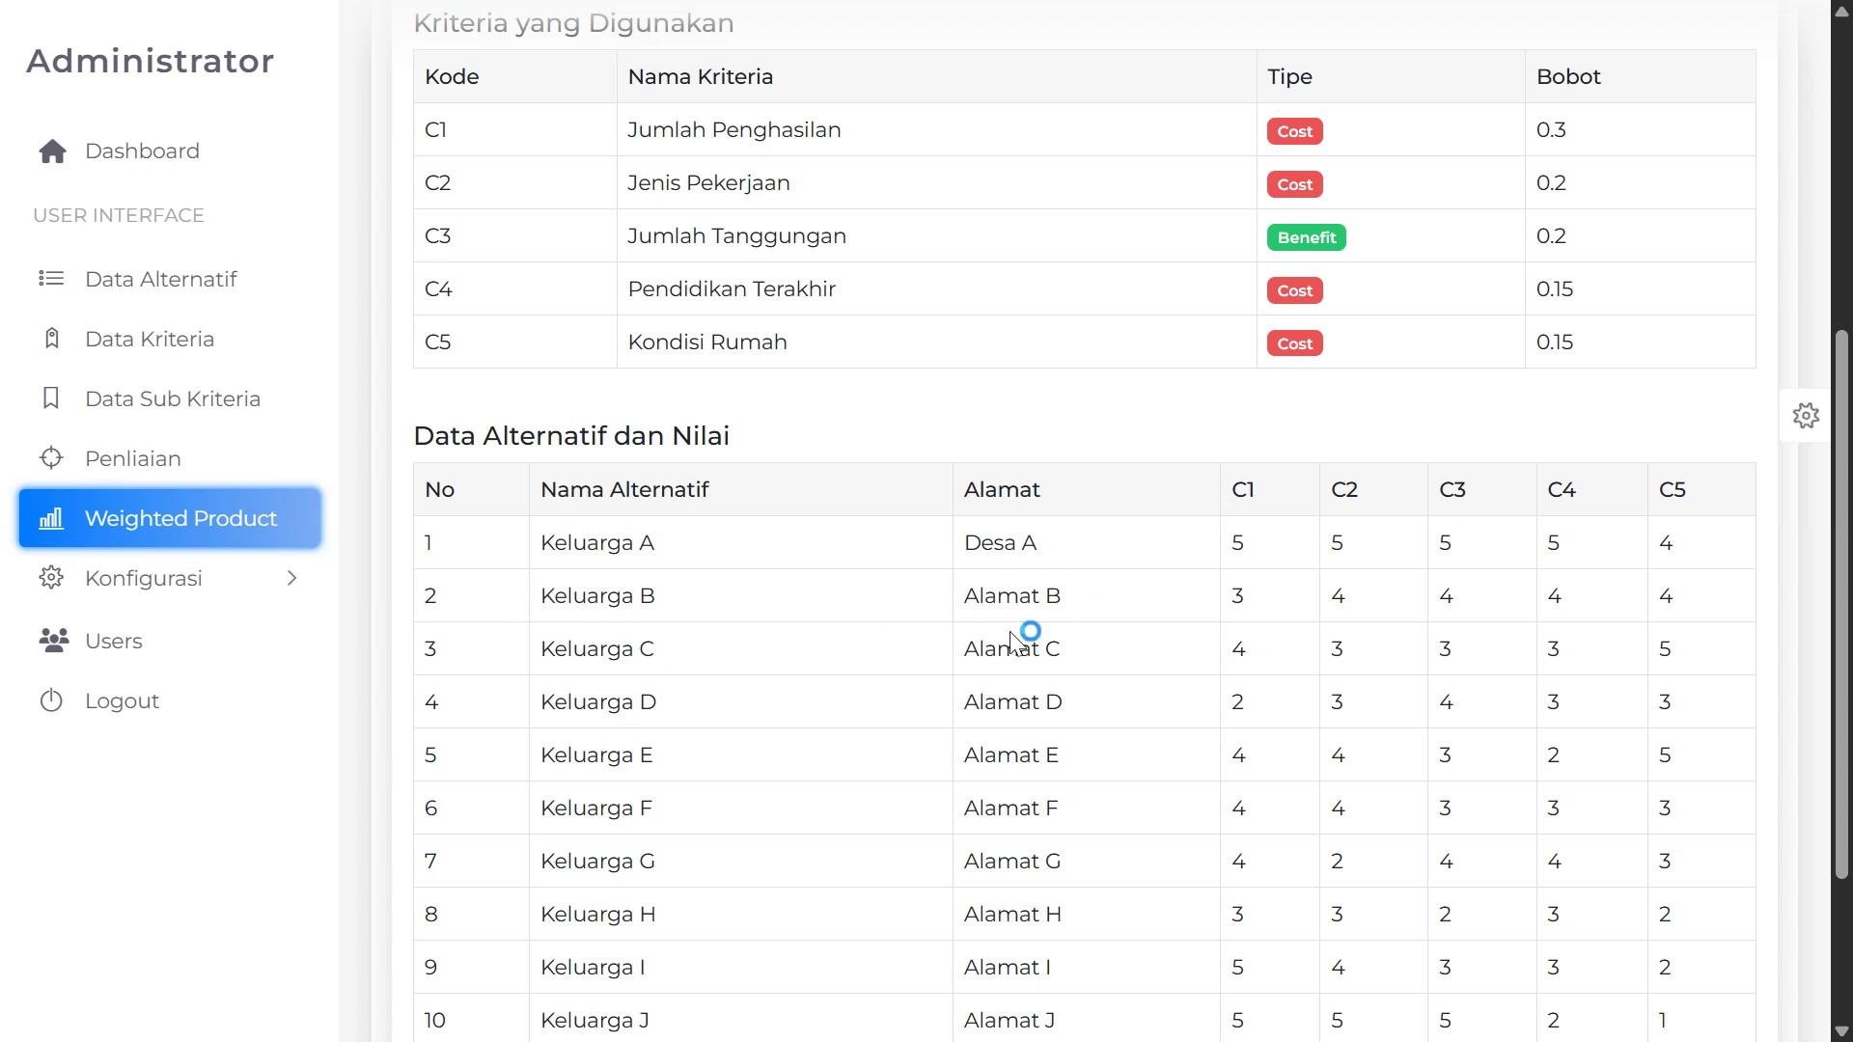
{"action": "scroll", "coordinate": [1062, 675], "scroll_direction": "down", "scroll_amount": 2}
{"action": "scroll", "coordinate": [964, 732], "scroll_direction": "up", "scroll_amount": 7}
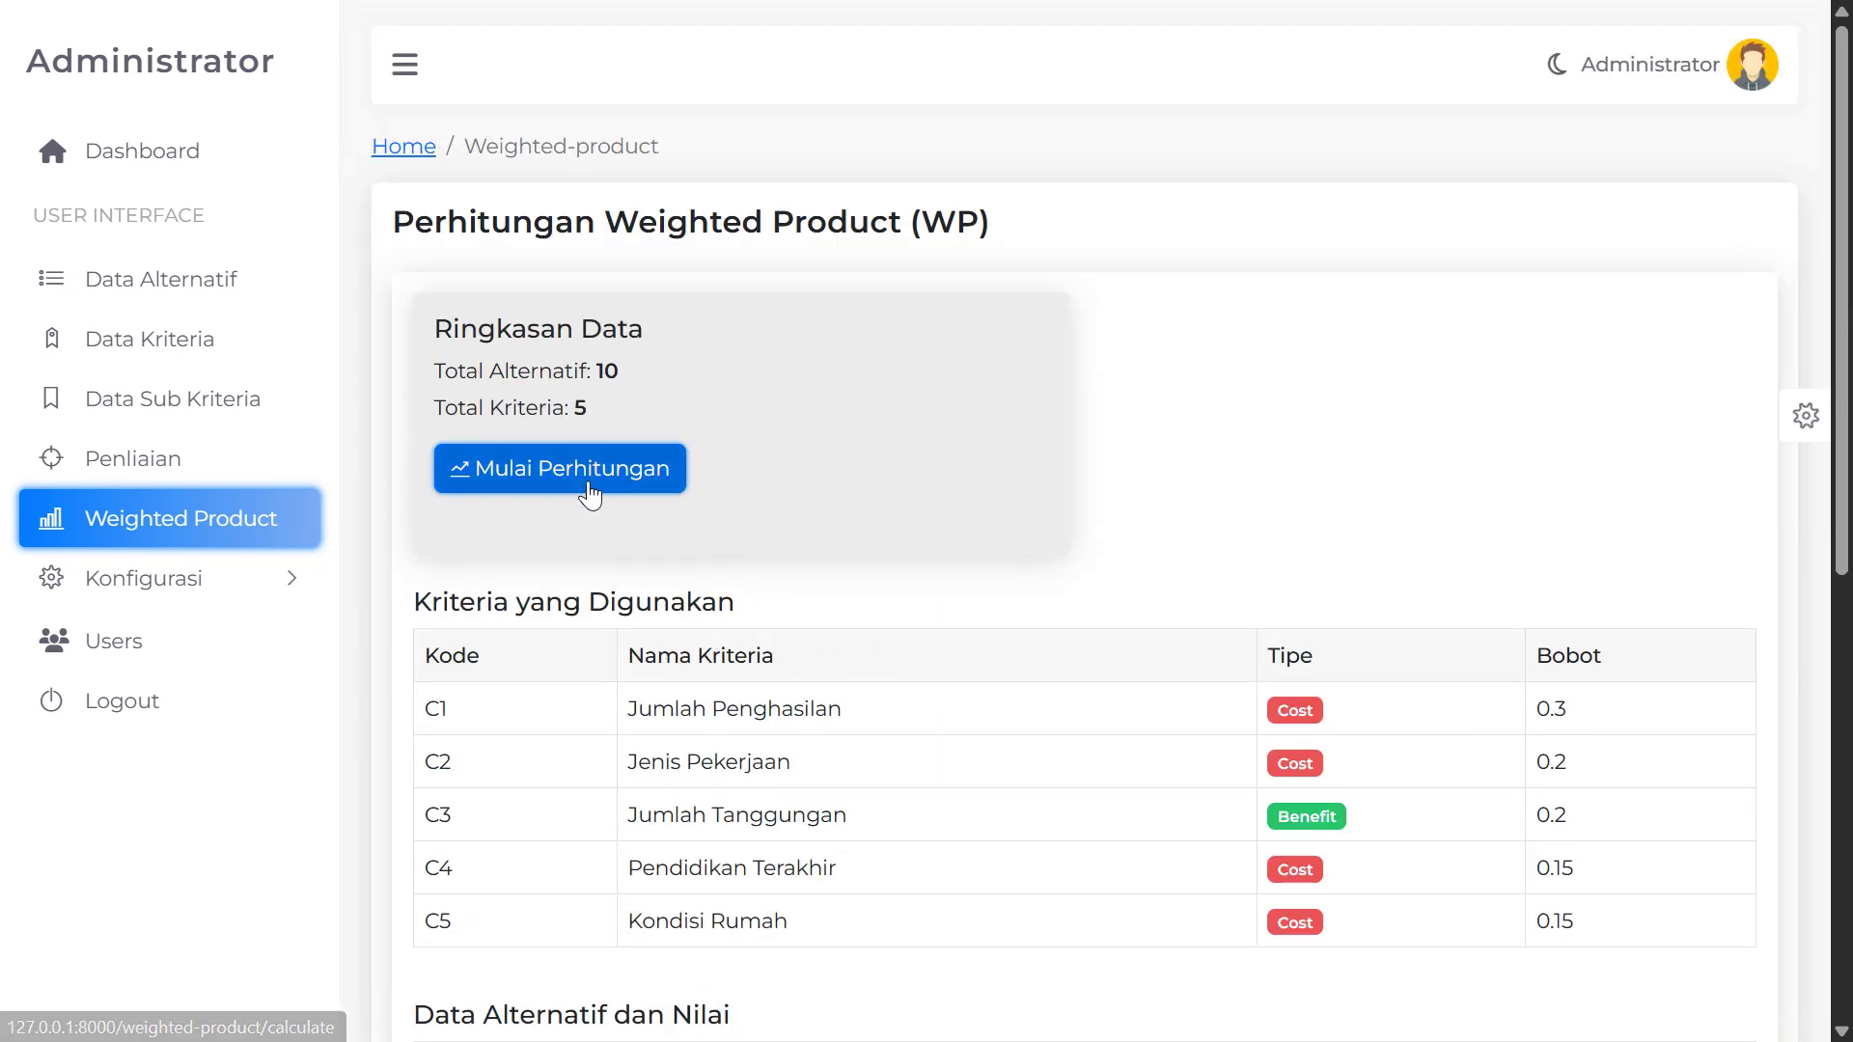
Run the calculation and highlight Langkah 1 Normalisasi Bobot weights 0.3, 0.2, 0.2, 0.15, 0.15
{"action": "left_click", "coordinate": [574, 489]}
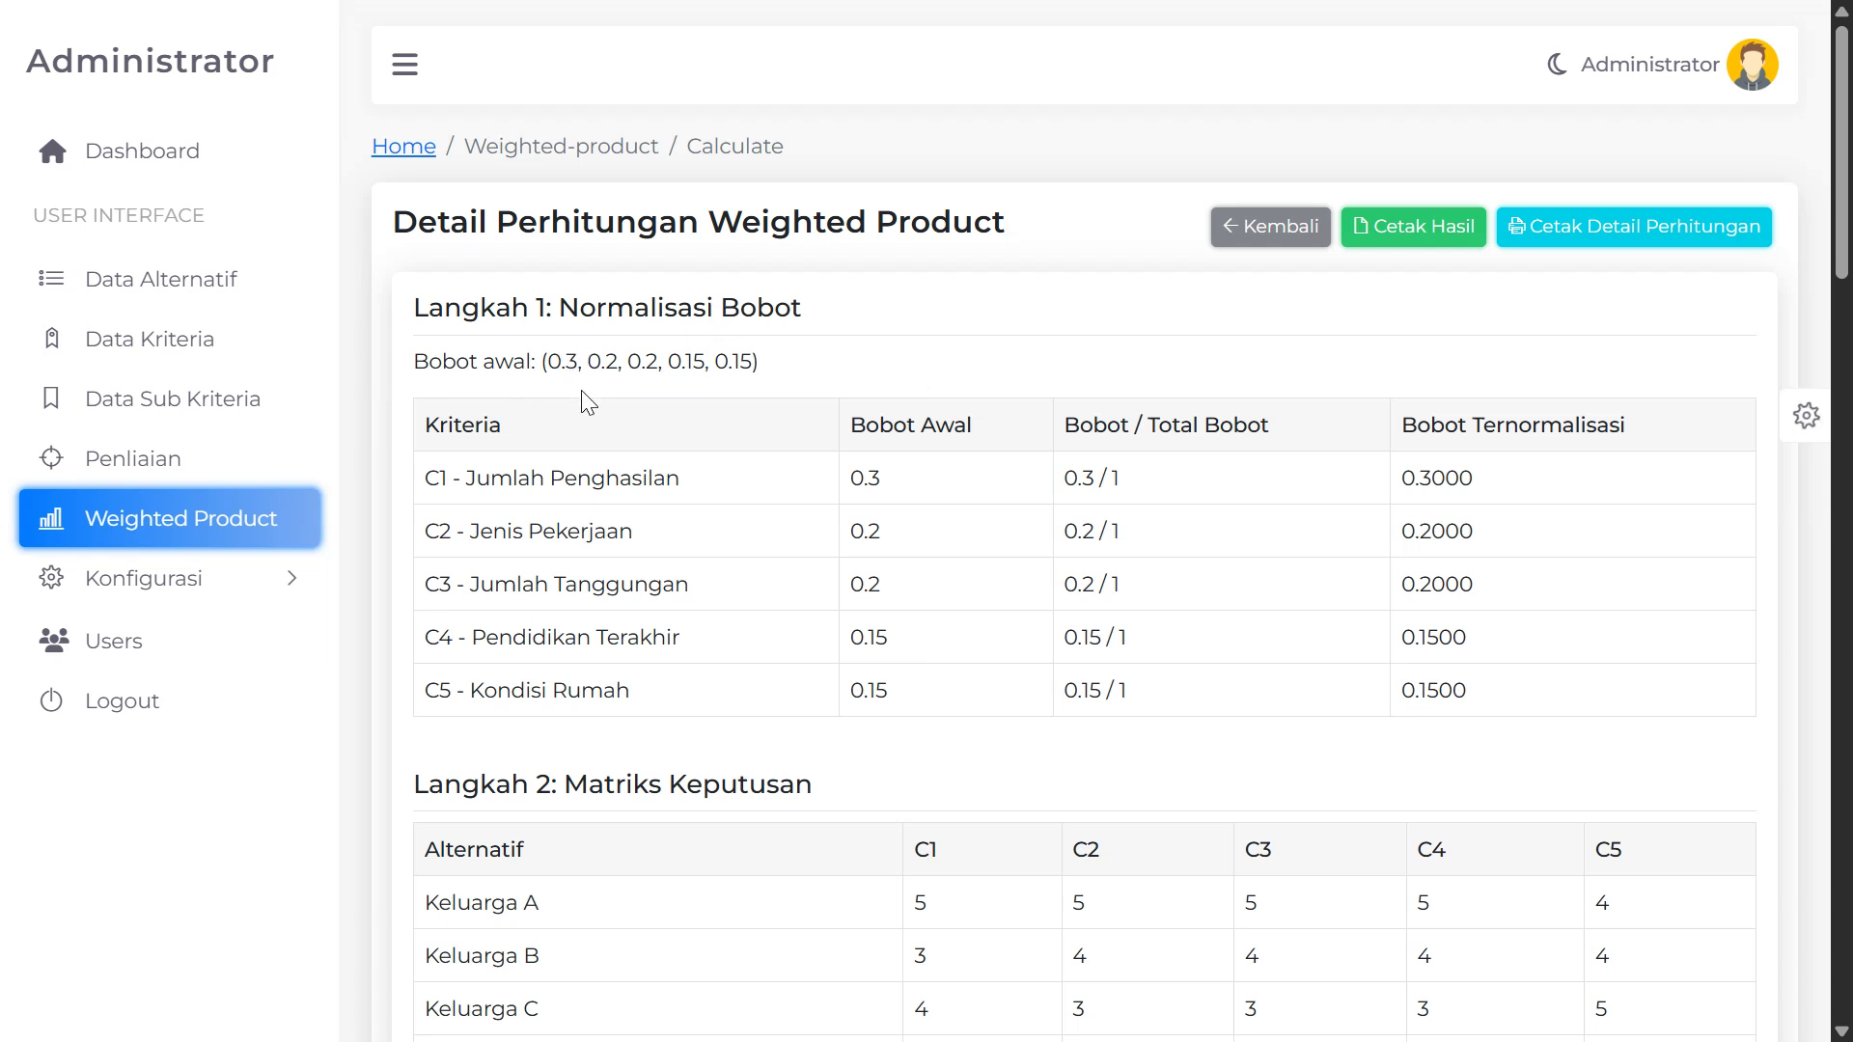
{"action": "left_click_drag", "start_coordinate": [423, 307], "coordinate": [586, 309]}
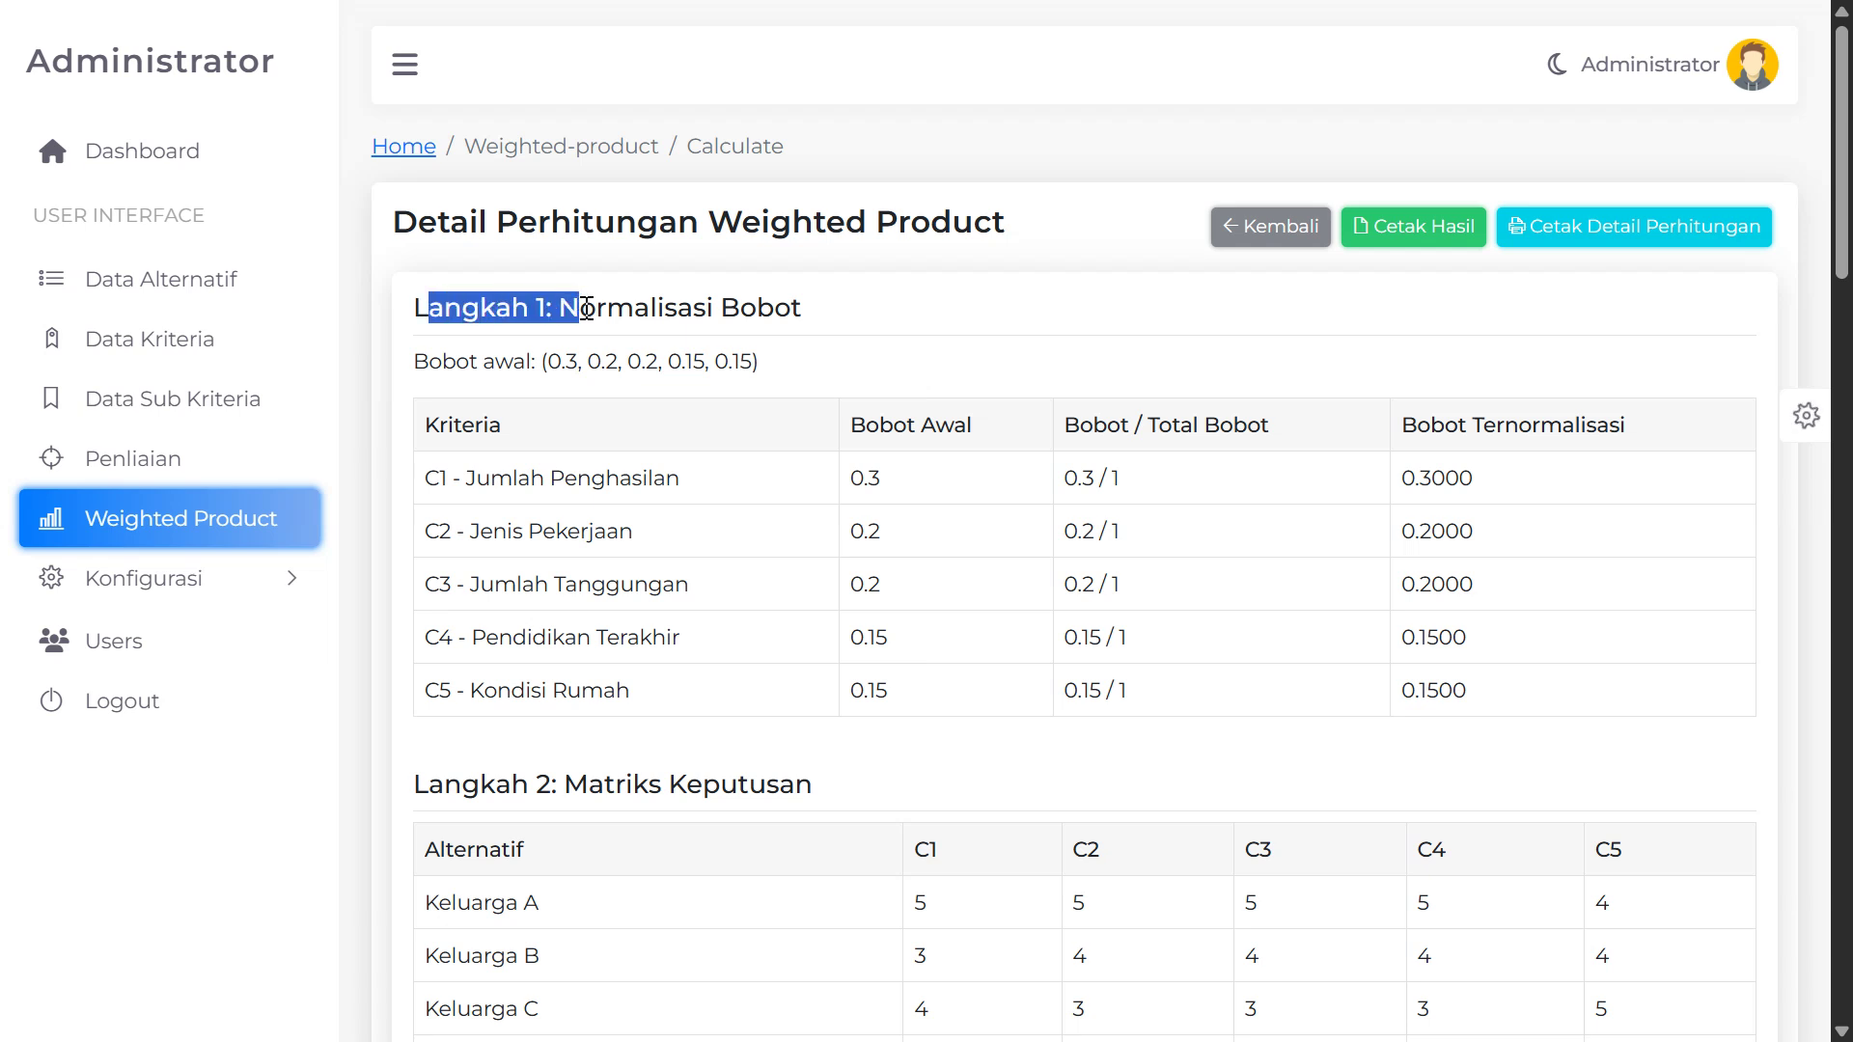
{"action": "left_click_drag", "start_coordinate": [827, 317], "coordinate": [607, 308]}
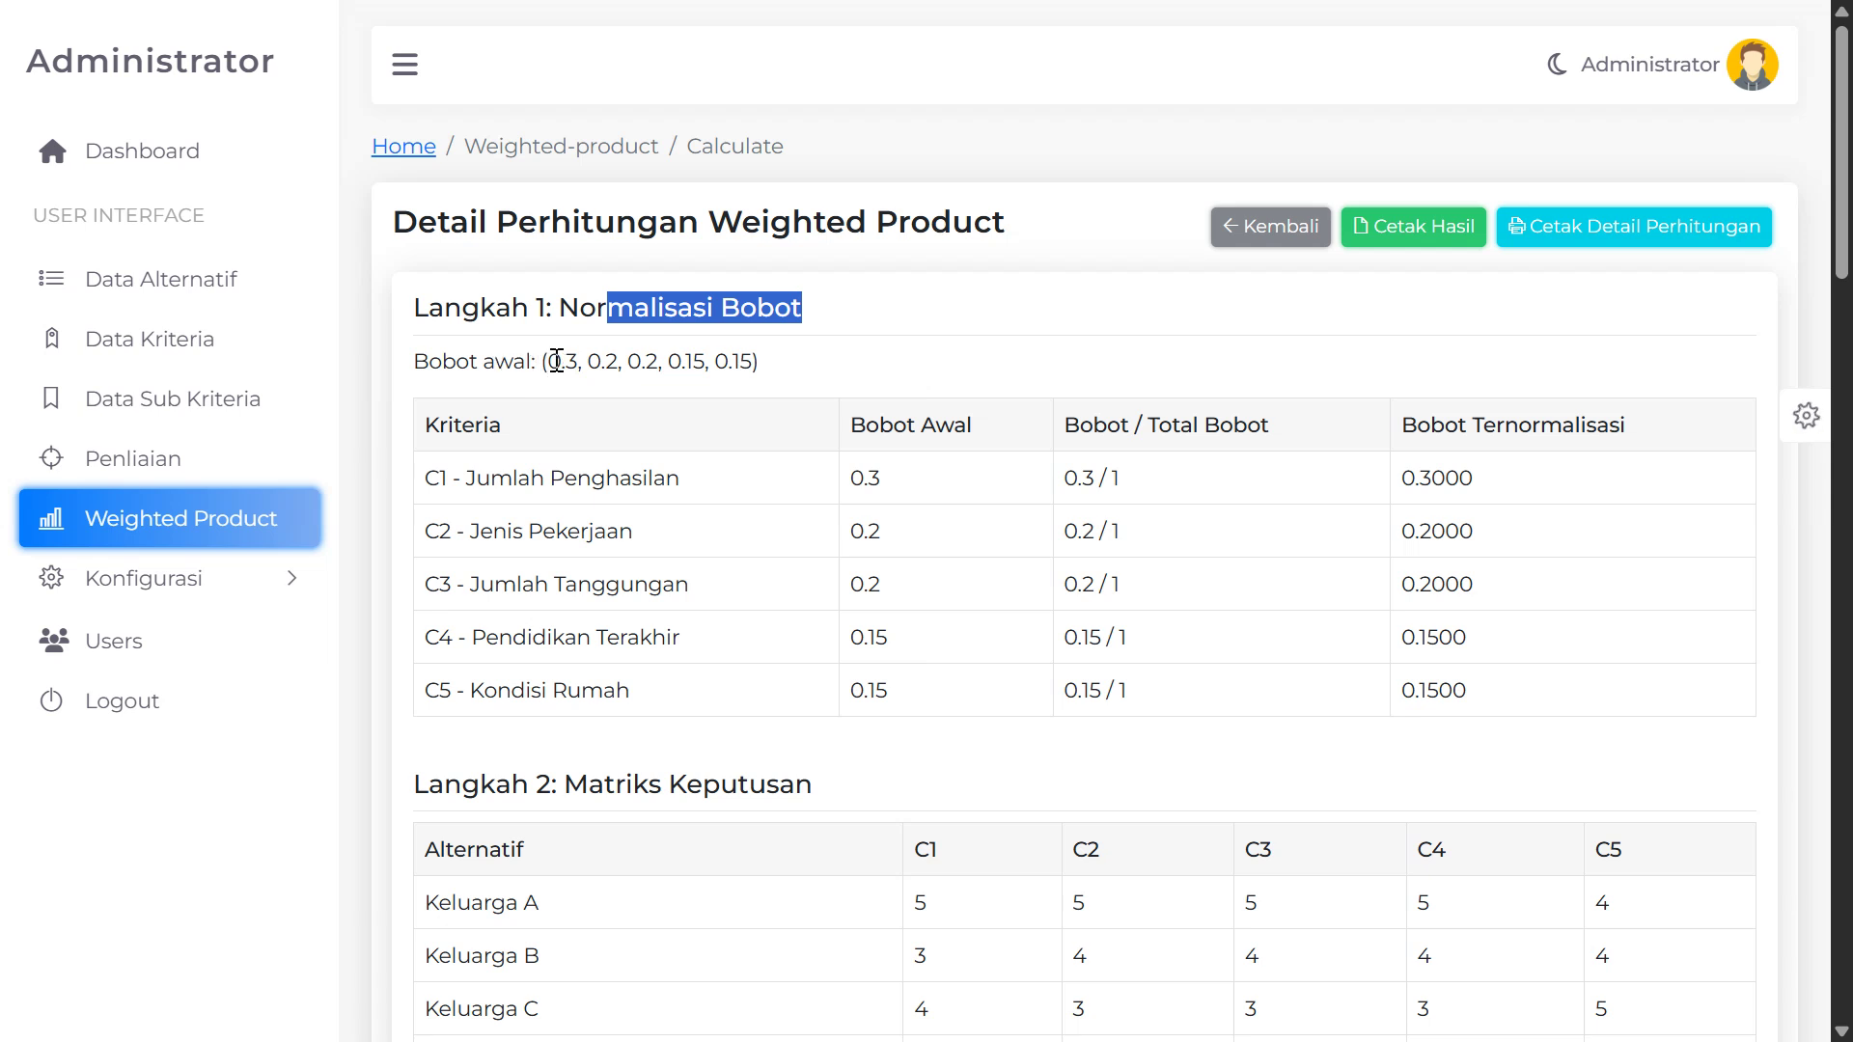
{"action": "left_click_drag", "start_coordinate": [557, 361], "coordinate": [737, 357]}
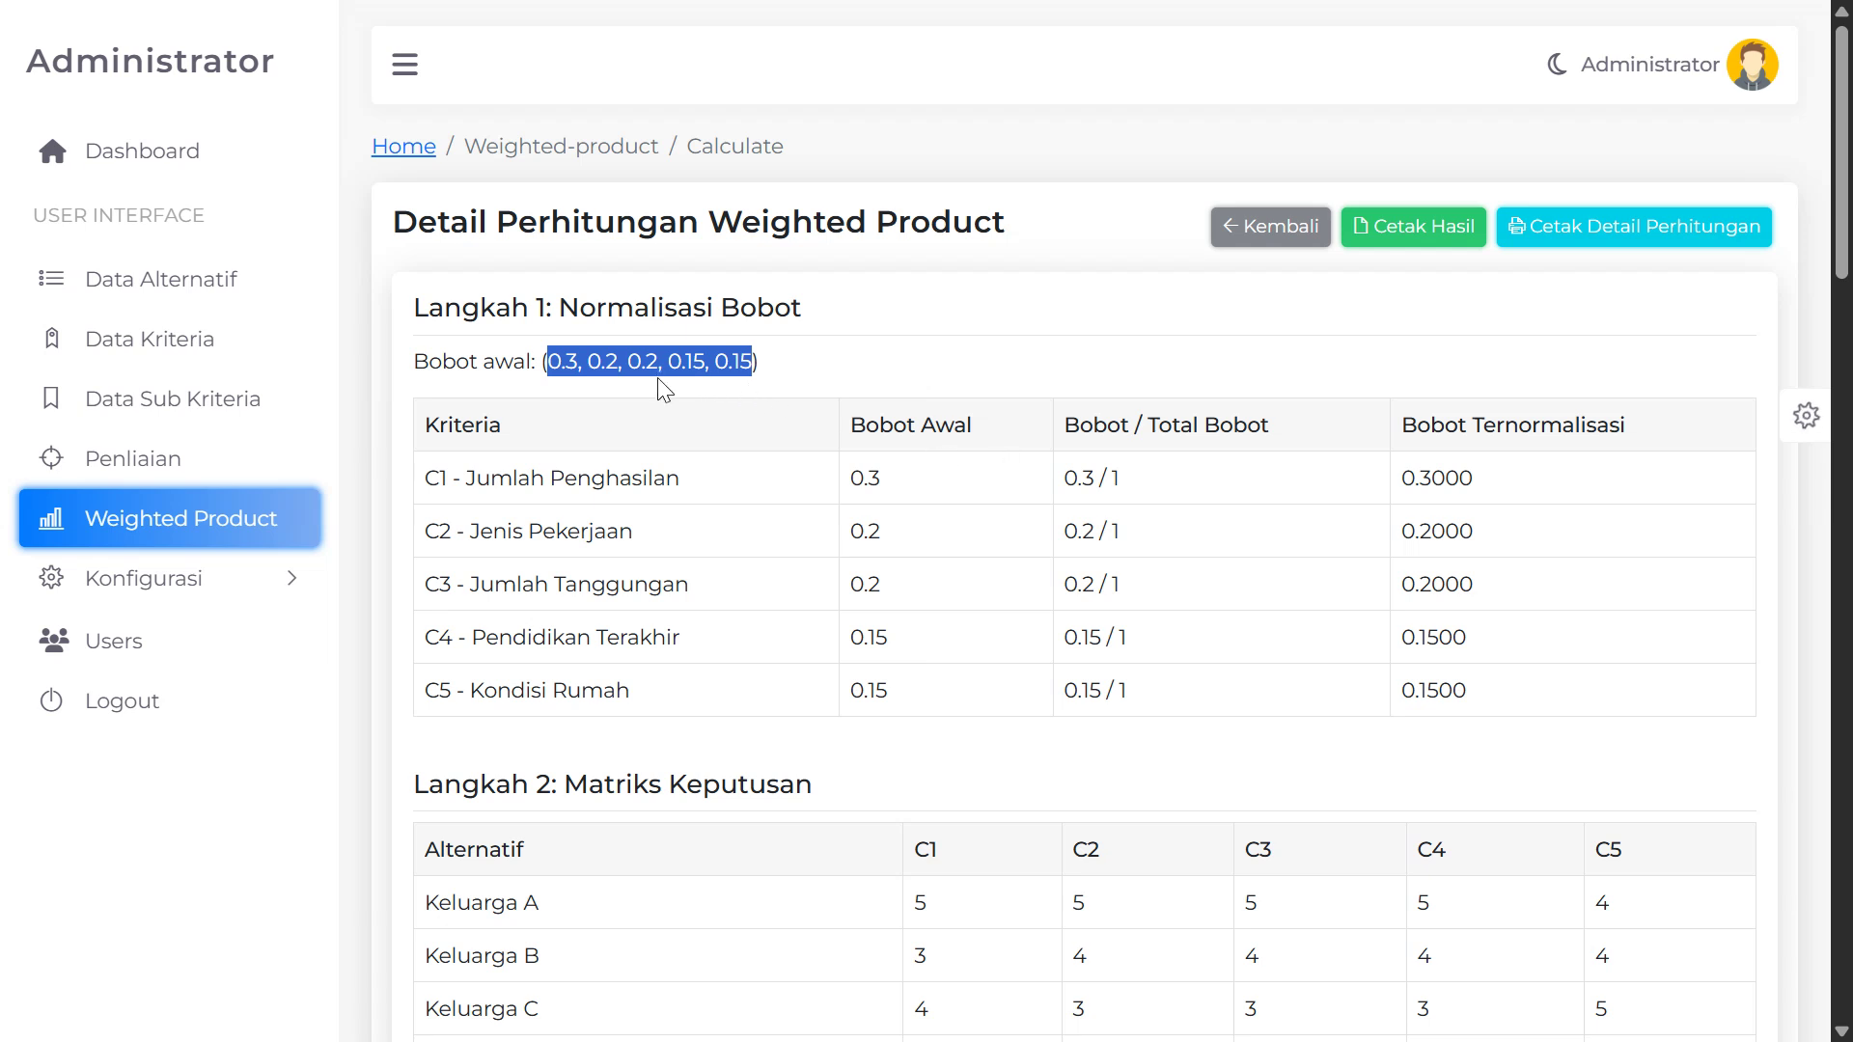
{"action": "left_click", "coordinate": [557, 357]}
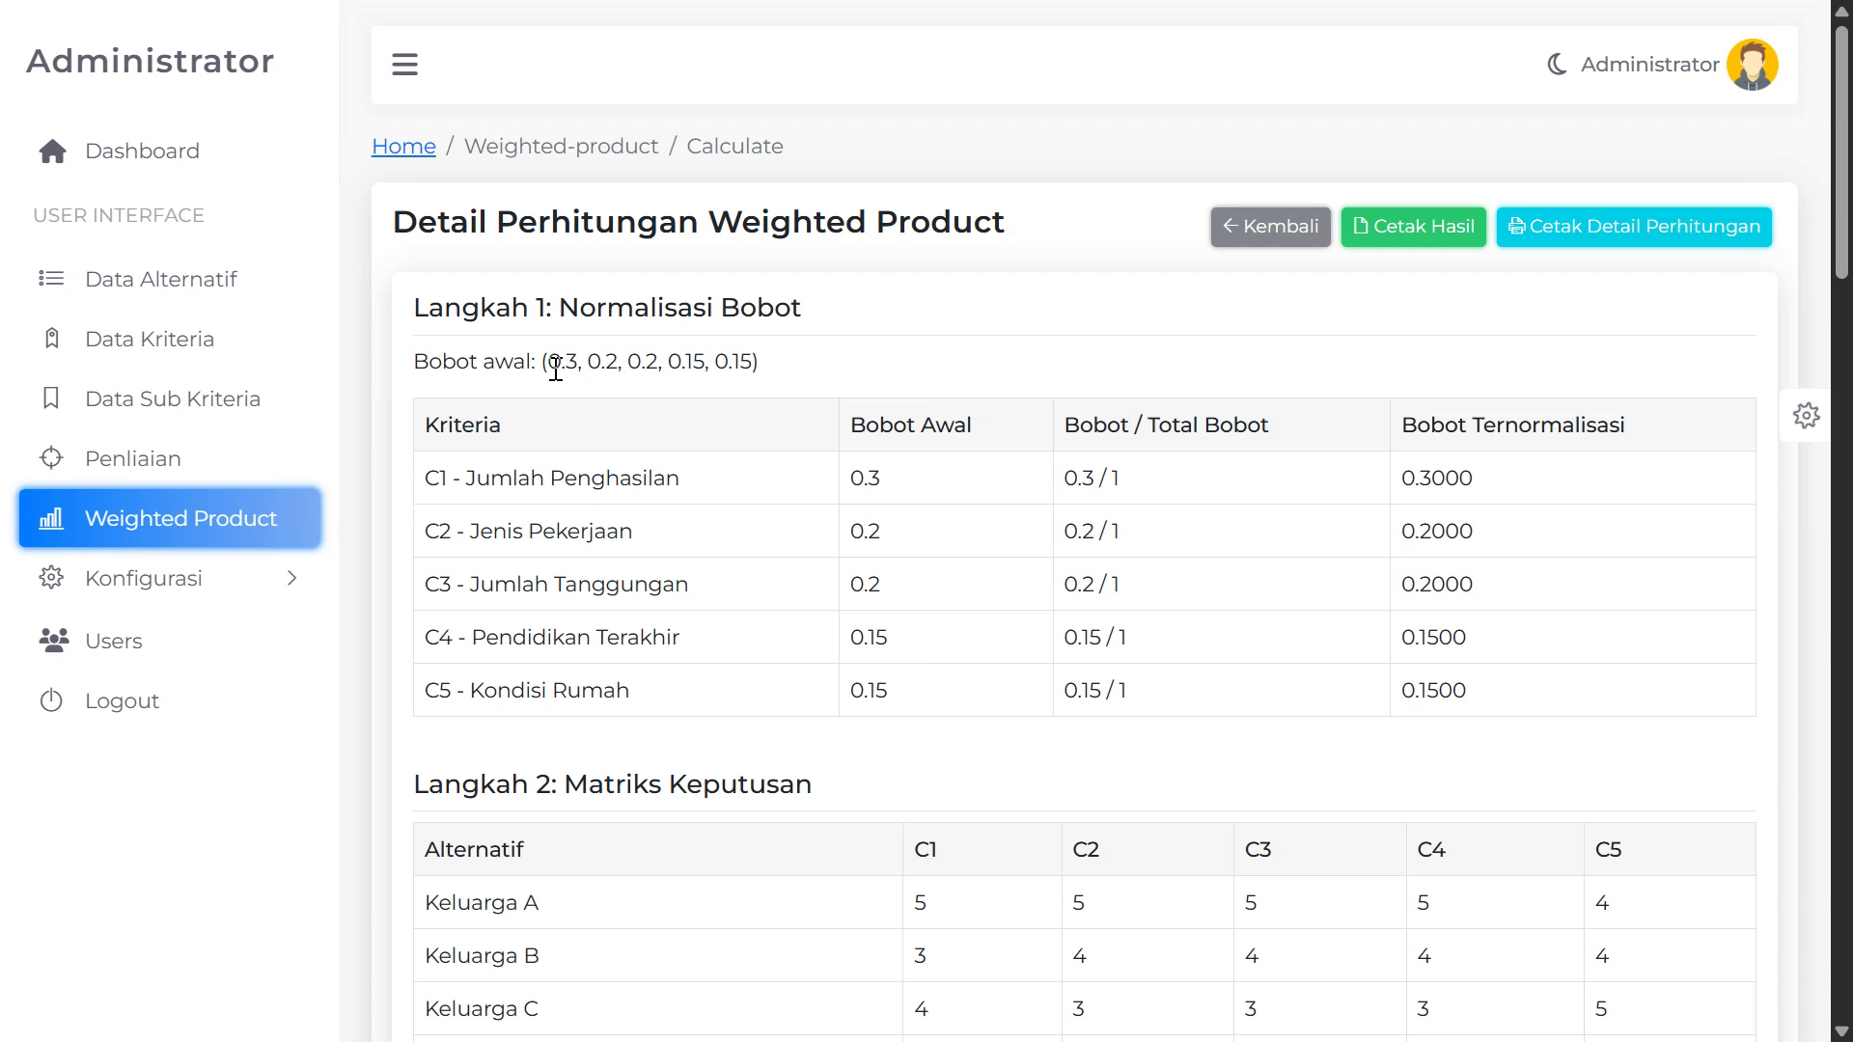
{"action": "left_click_drag", "start_coordinate": [557, 361], "coordinate": [757, 367]}
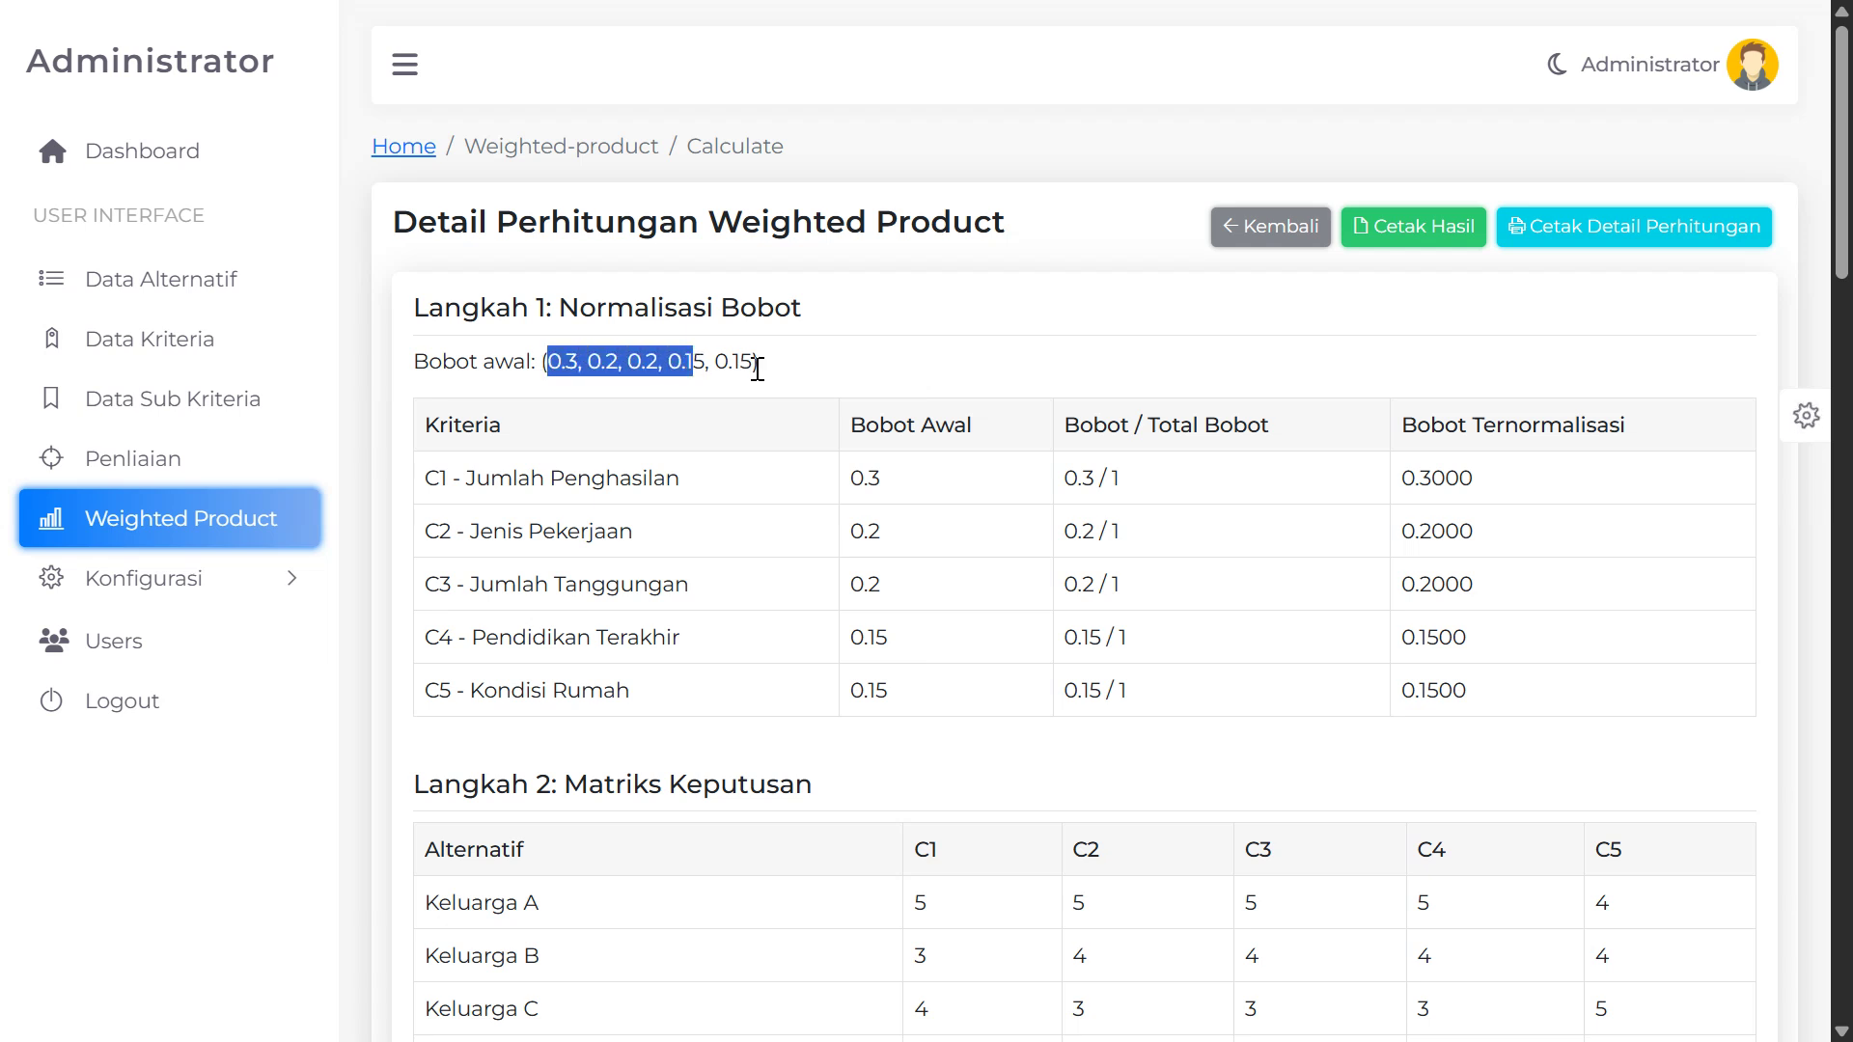
{"action": "left_click_drag", "start_coordinate": [430, 316], "coordinate": [794, 348]}
{"action": "scroll", "coordinate": [599, 444], "scroll_direction": "down", "scroll_amount": 1}
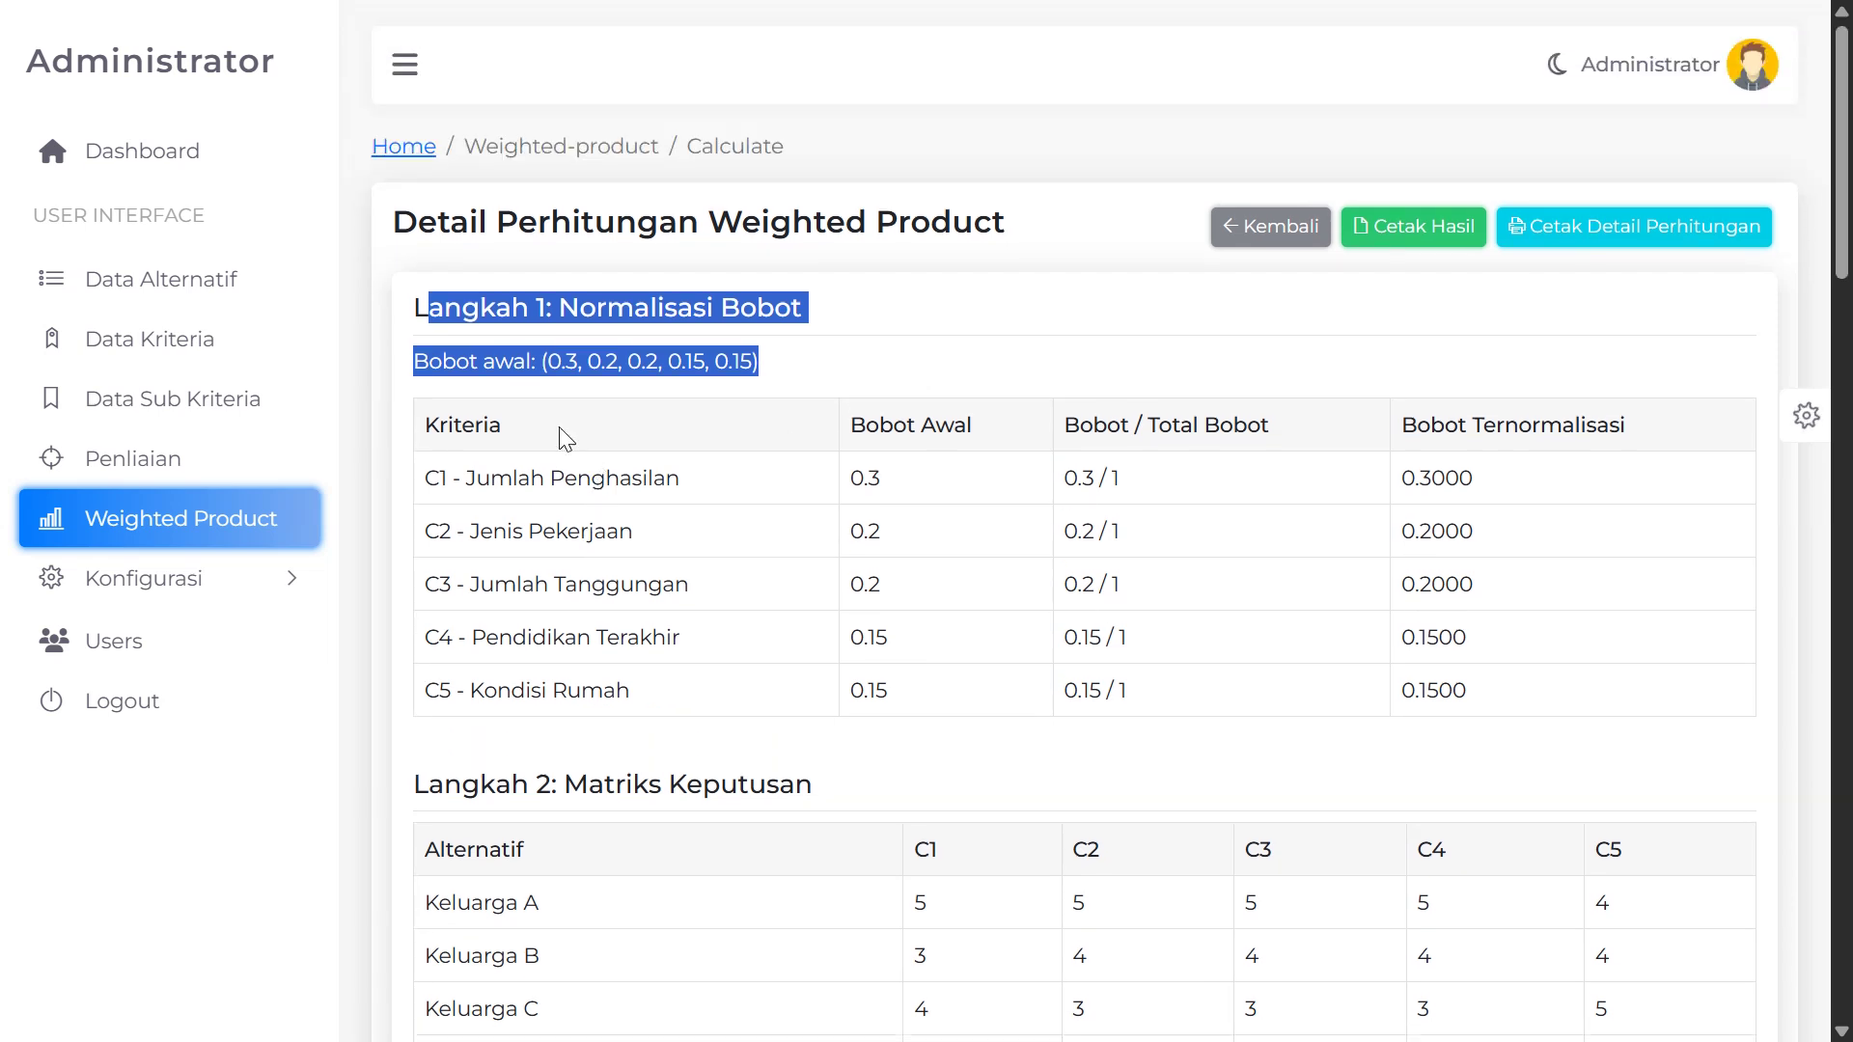
{"action": "scroll", "coordinate": [560, 434], "scroll_direction": "down", "scroll_amount": 5}
Highlight Keluarga A's row in the Langkah 2 decision matrix
{"action": "left_click_drag", "start_coordinate": [445, 359], "coordinate": [644, 362]}
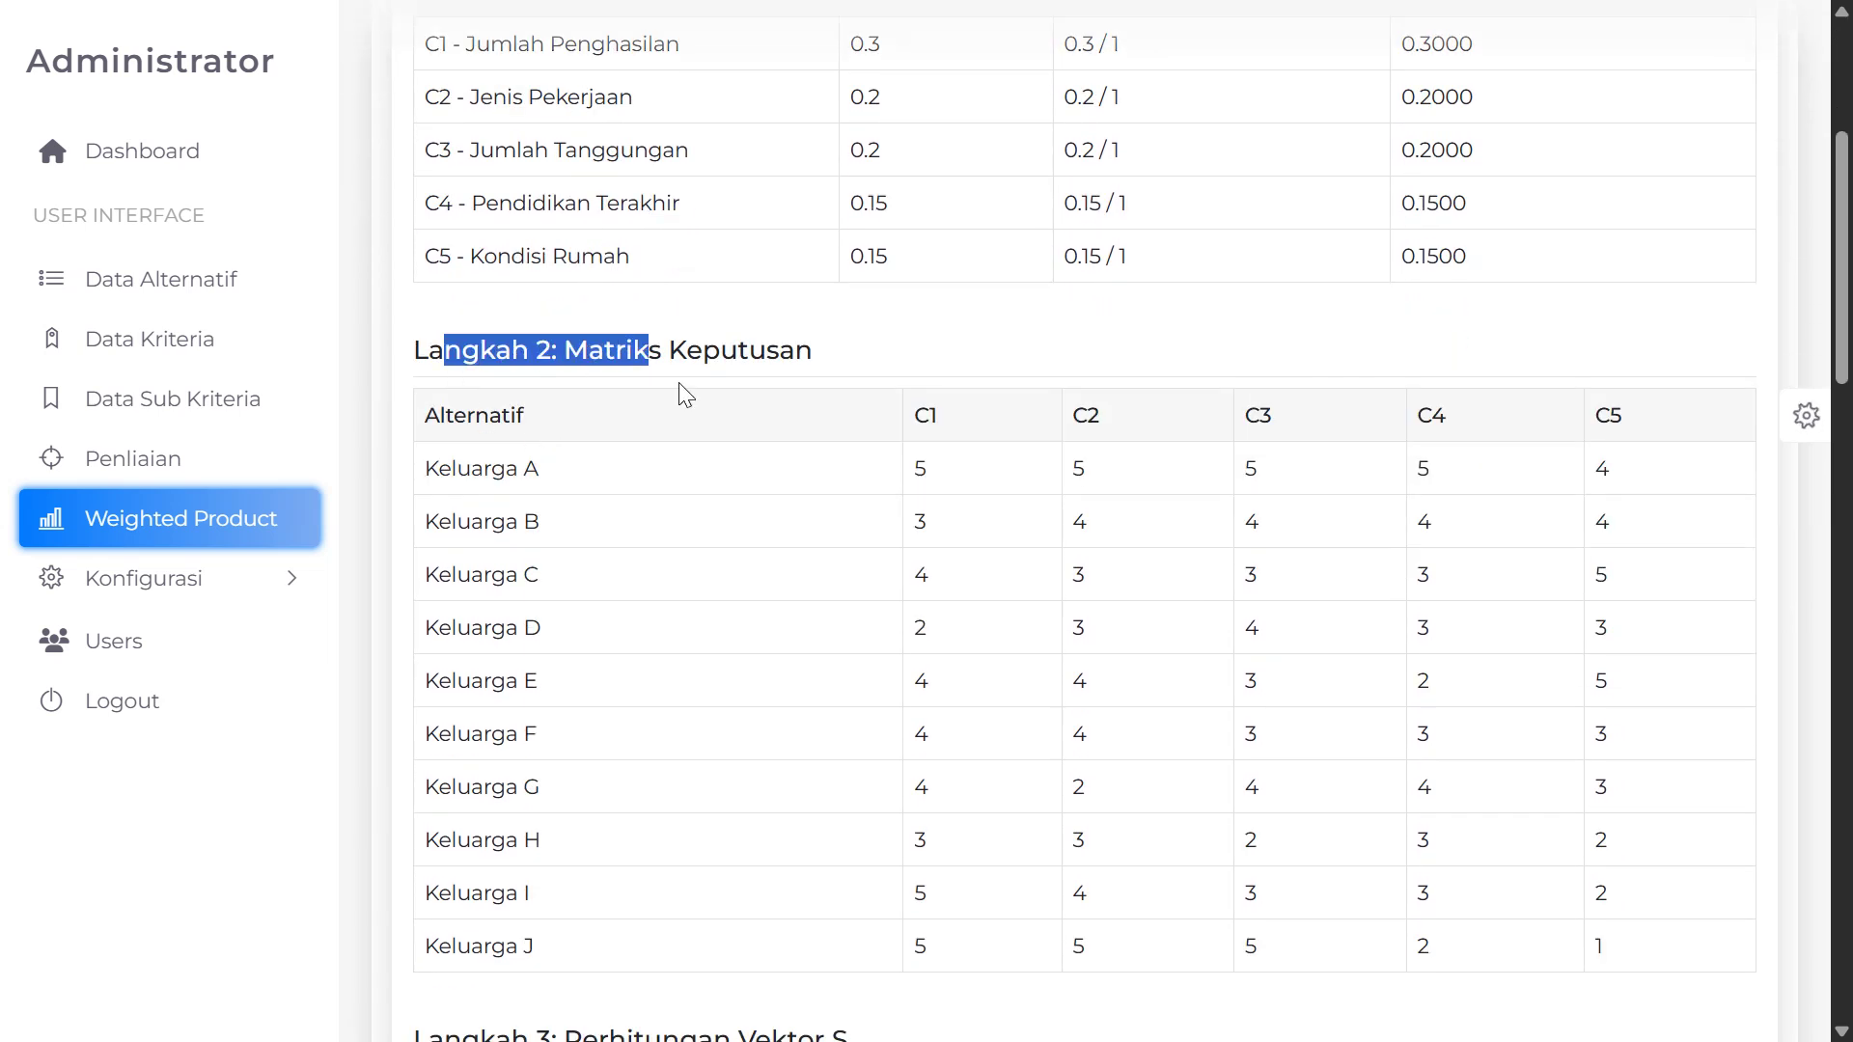
{"action": "scroll", "coordinate": [628, 381], "scroll_direction": "down", "scroll_amount": 3}
{"action": "scroll", "coordinate": [624, 380], "scroll_direction": "up", "scroll_amount": 1}
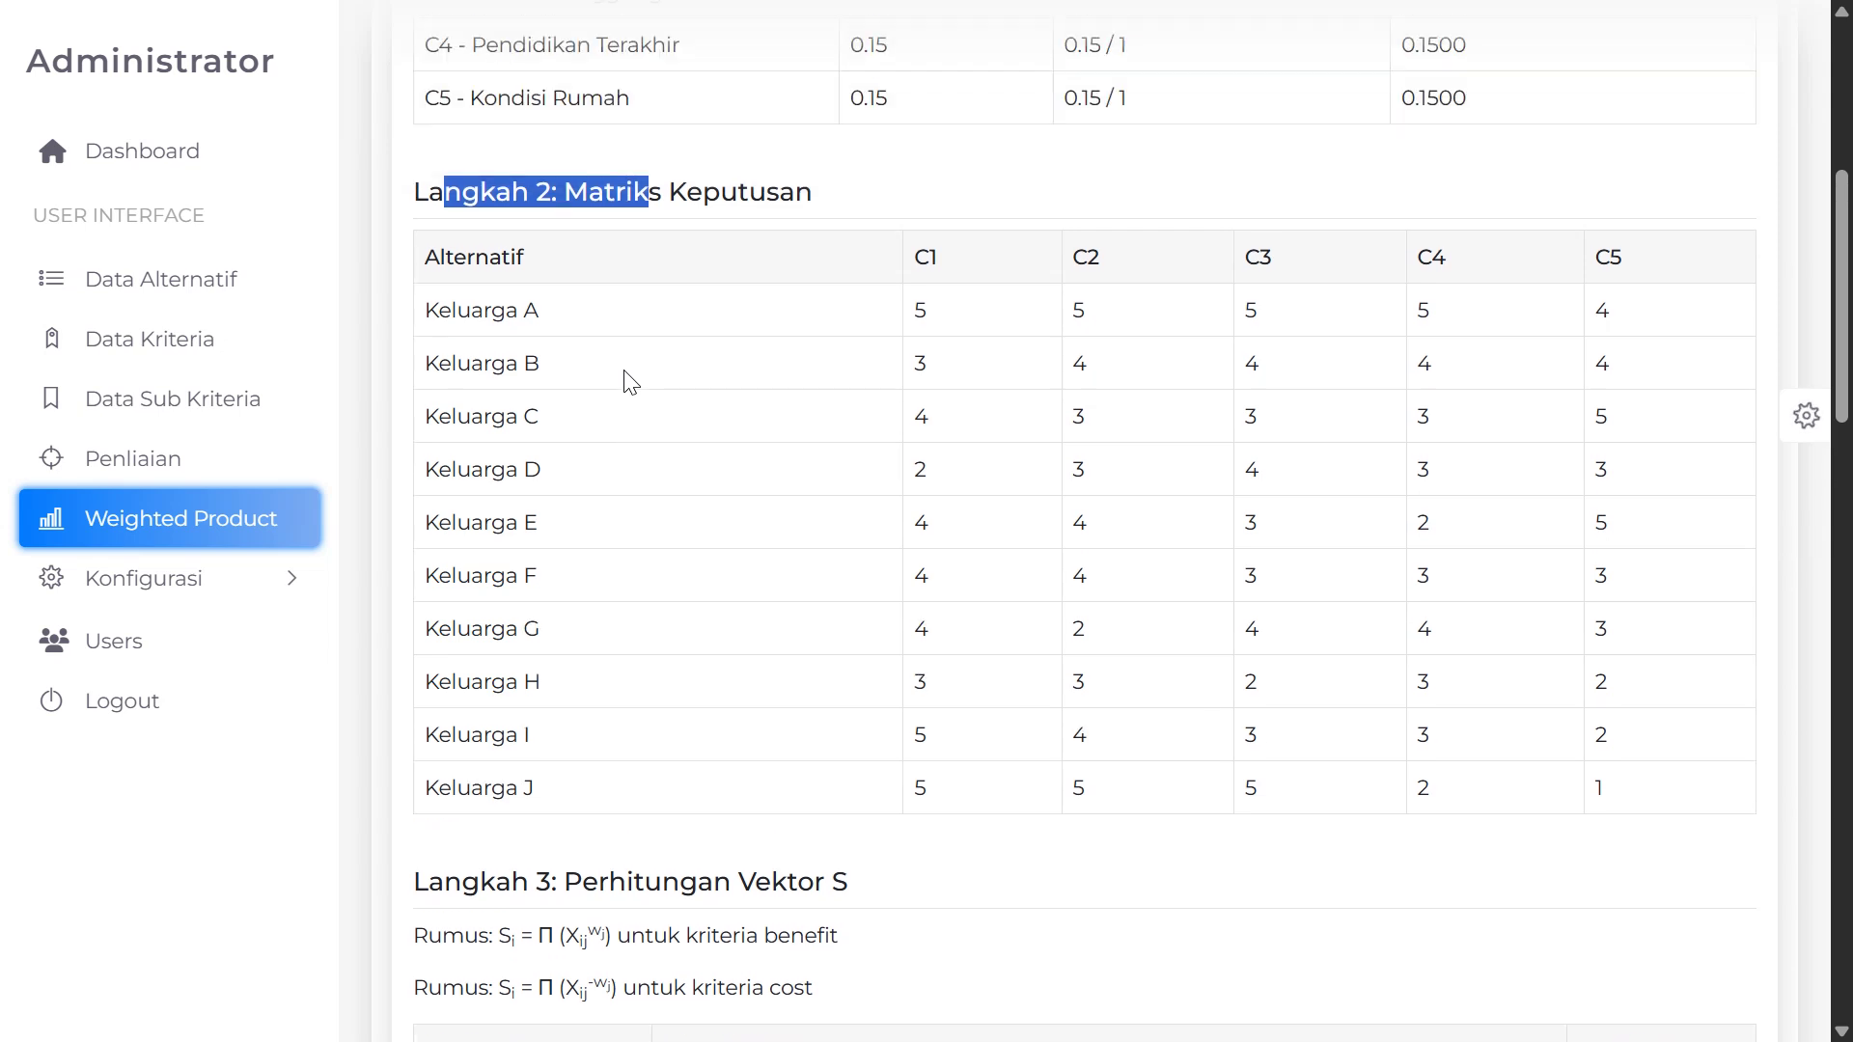
{"action": "left_click_drag", "start_coordinate": [447, 322], "coordinate": [831, 331]}
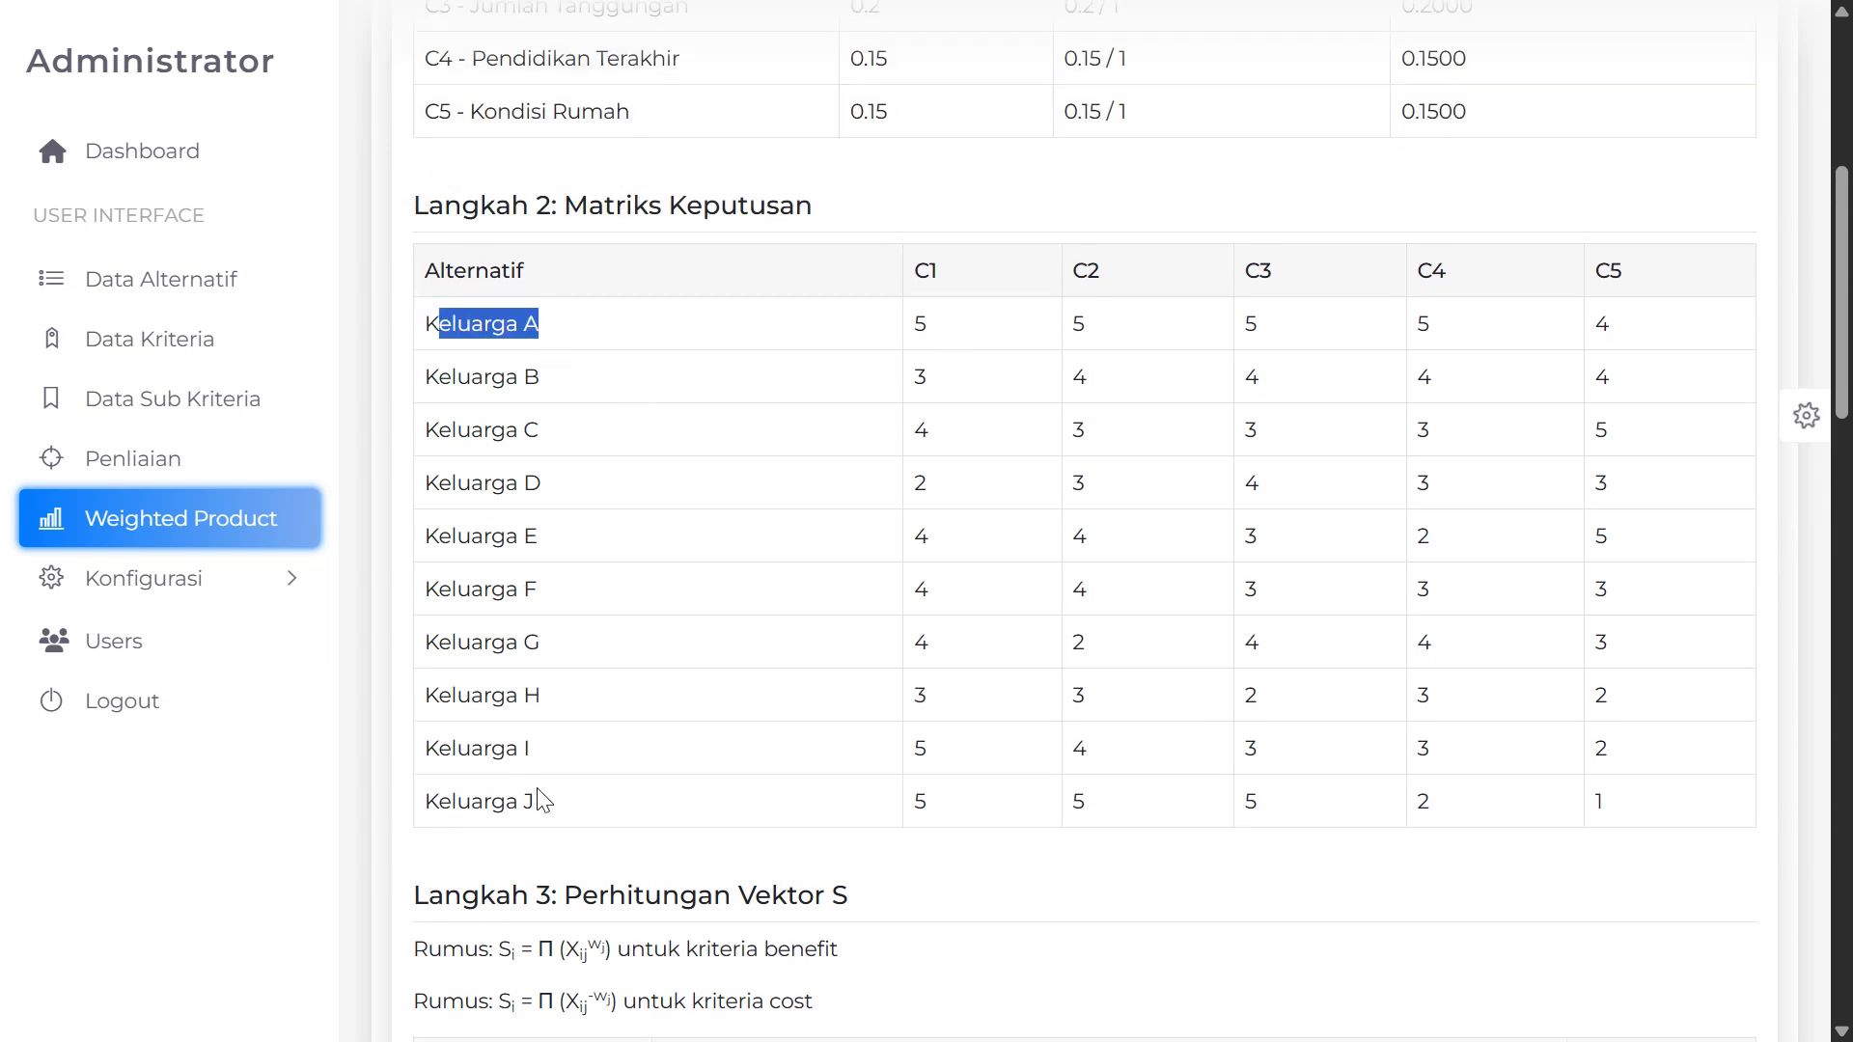
{"action": "scroll", "coordinate": [927, 406], "scroll_direction": "down", "scroll_amount": 3}
{"action": "scroll", "coordinate": [926, 413], "scroll_direction": "up", "scroll_amount": 1}
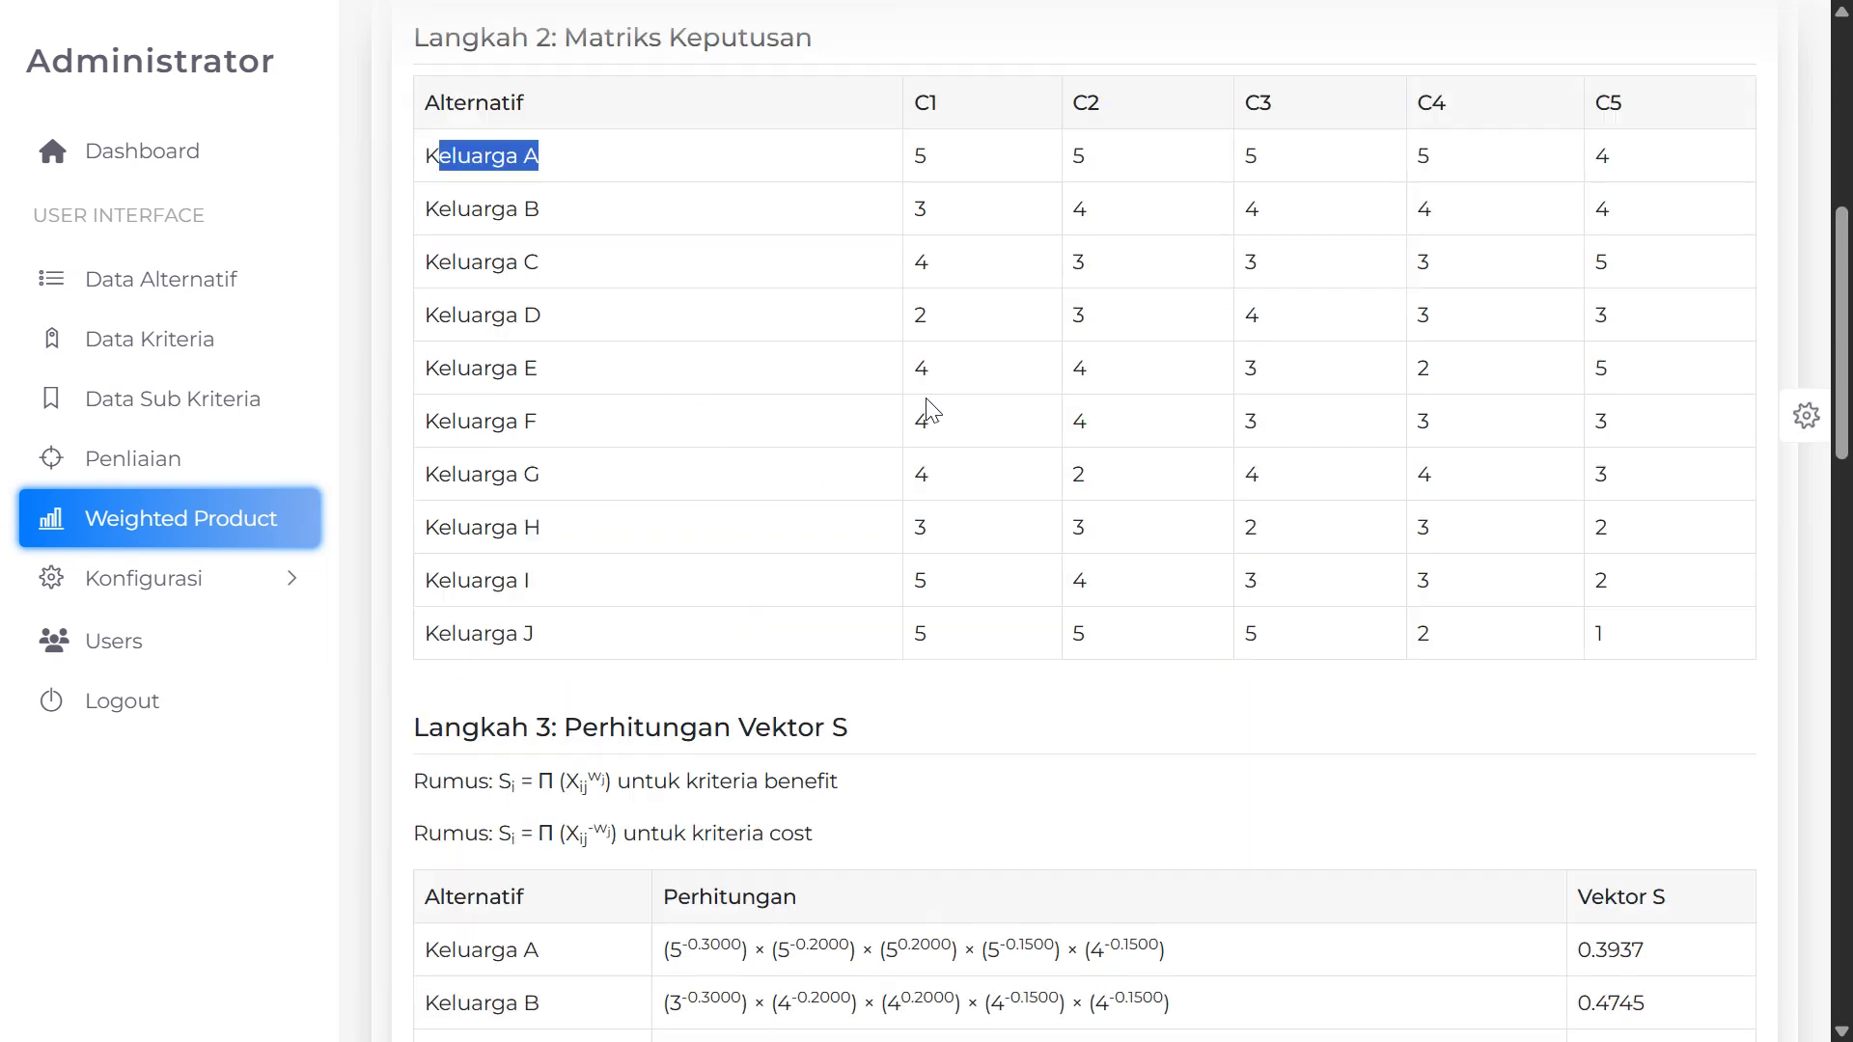
{"action": "scroll", "coordinate": [932, 415], "scroll_direction": "down", "scroll_amount": 3}
{"action": "scroll", "coordinate": [579, 415], "scroll_direction": "down", "scroll_amount": 2}
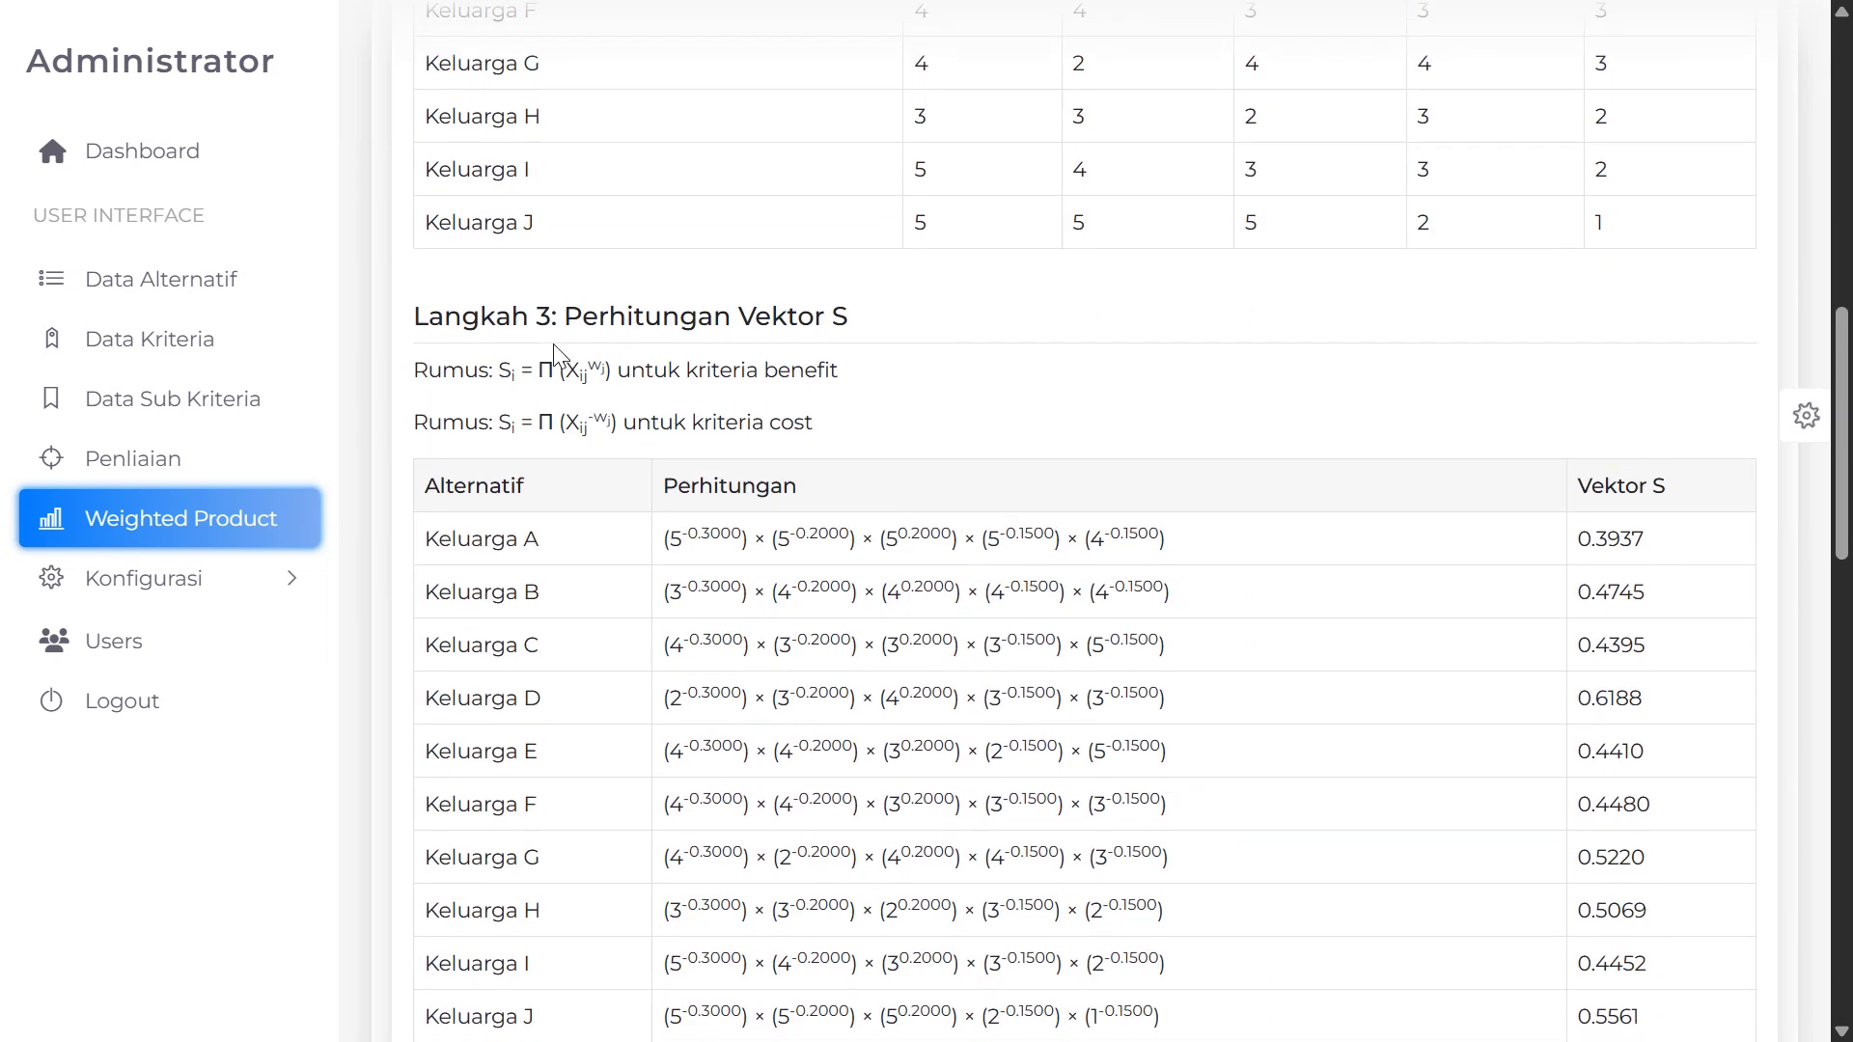
Highlight the Langkah 3 Vektor S heading and its benefit and cost formula lines
{"action": "left_click_drag", "start_coordinate": [570, 330], "coordinate": [825, 326]}
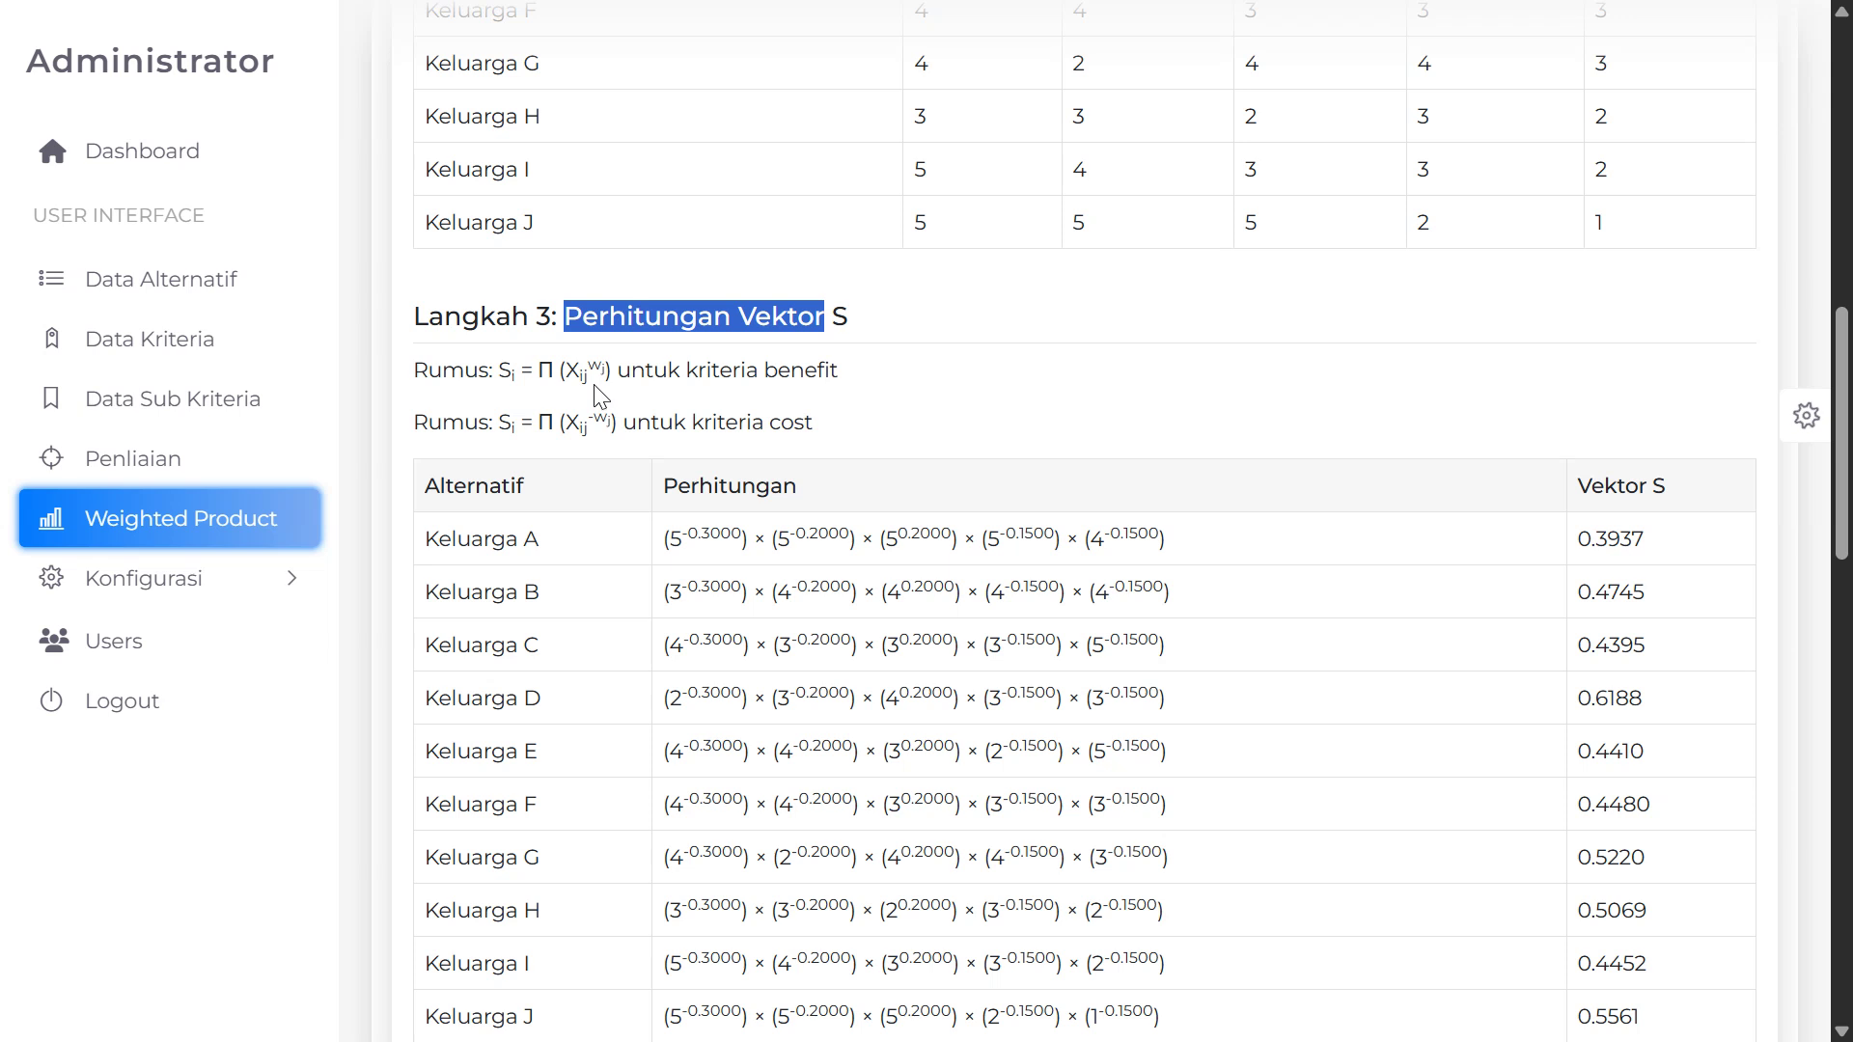
{"action": "left_click_drag", "start_coordinate": [423, 372], "coordinate": [907, 381]}
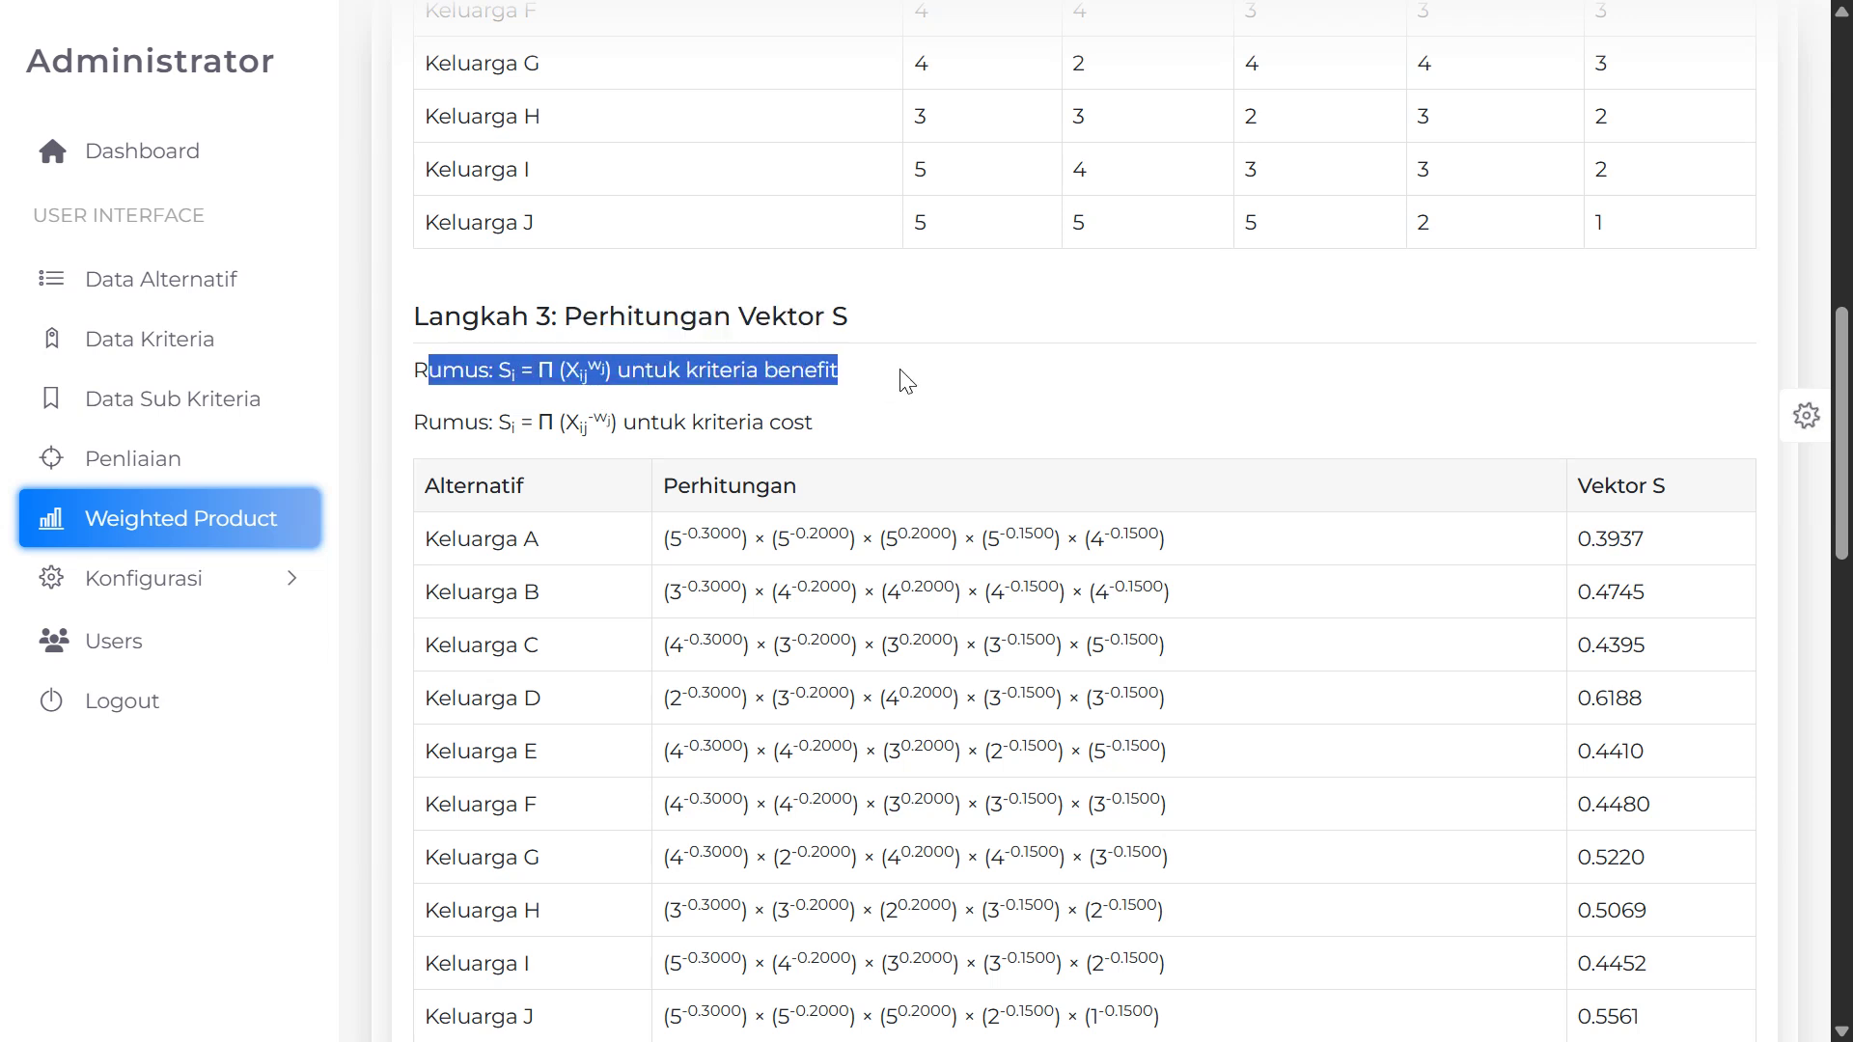
{"action": "left_click_drag", "start_coordinate": [427, 432], "coordinate": [859, 436]}
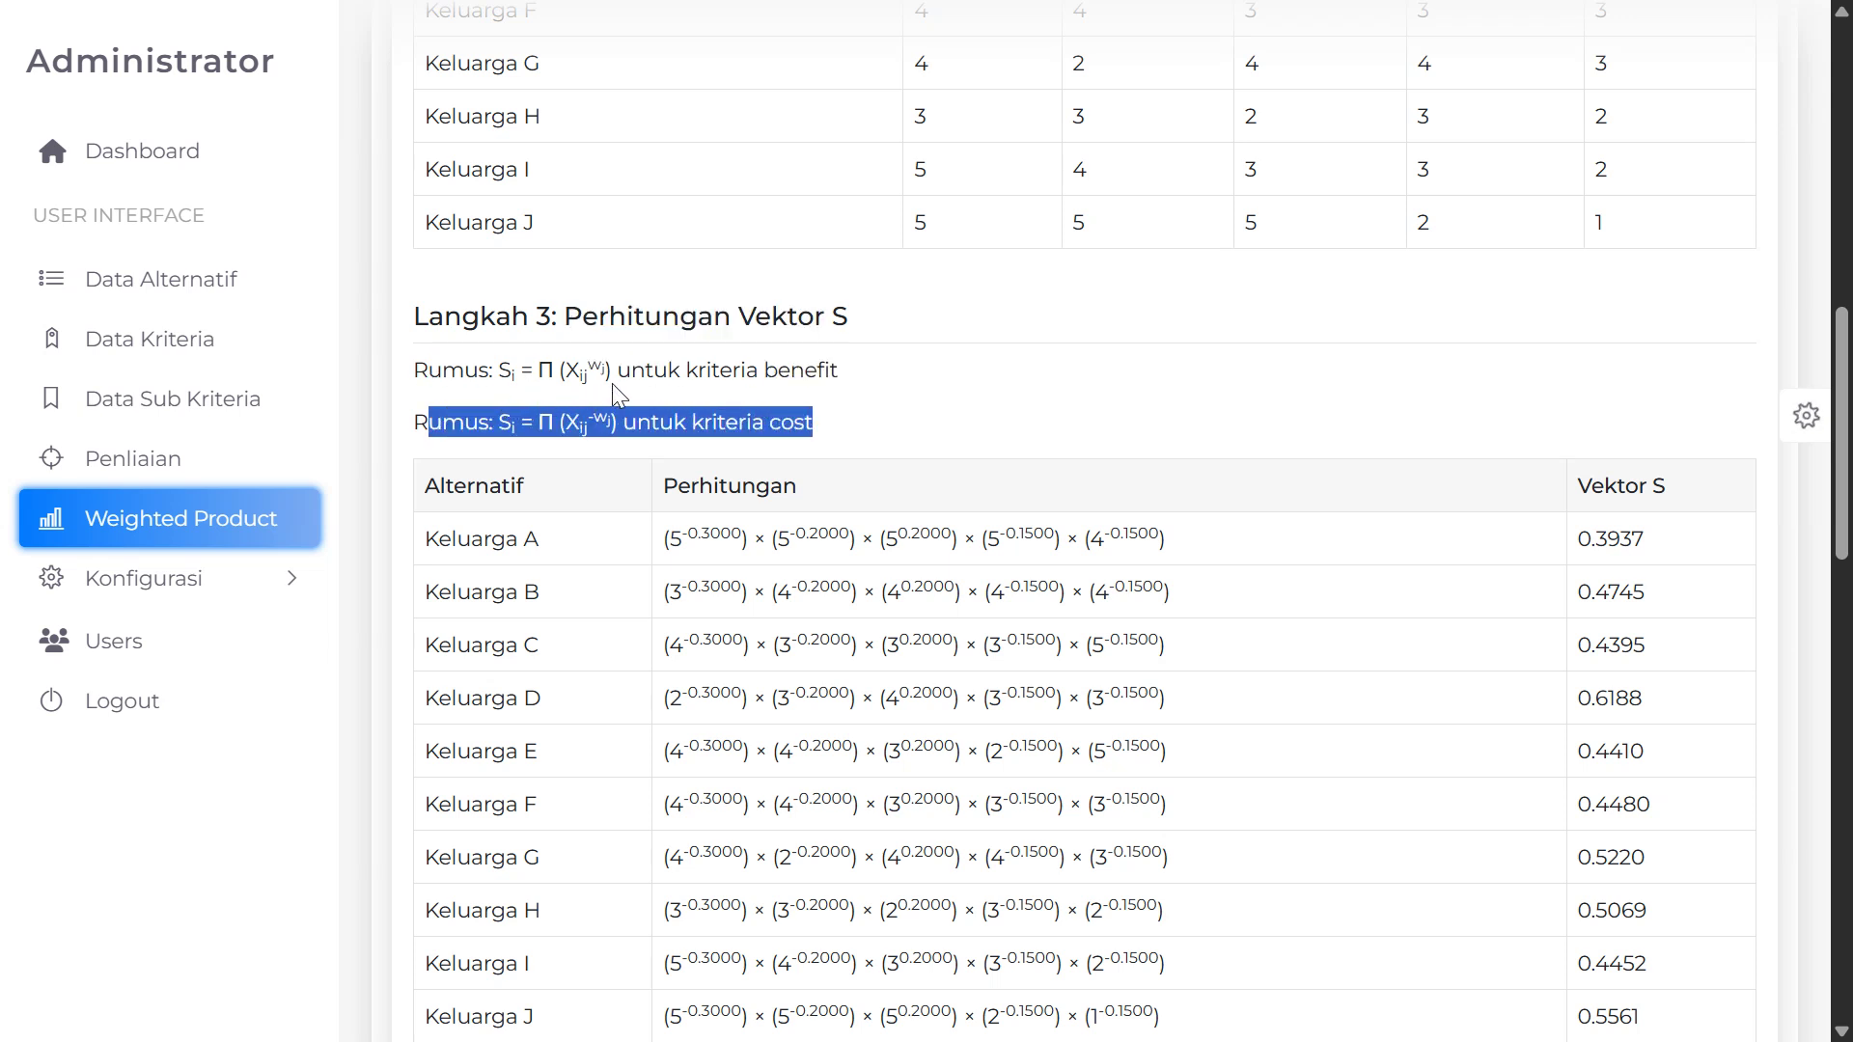
{"action": "left_click_drag", "start_coordinate": [666, 374], "coordinate": [835, 373]}
{"action": "left_click_drag", "start_coordinate": [416, 386], "coordinate": [610, 429]}
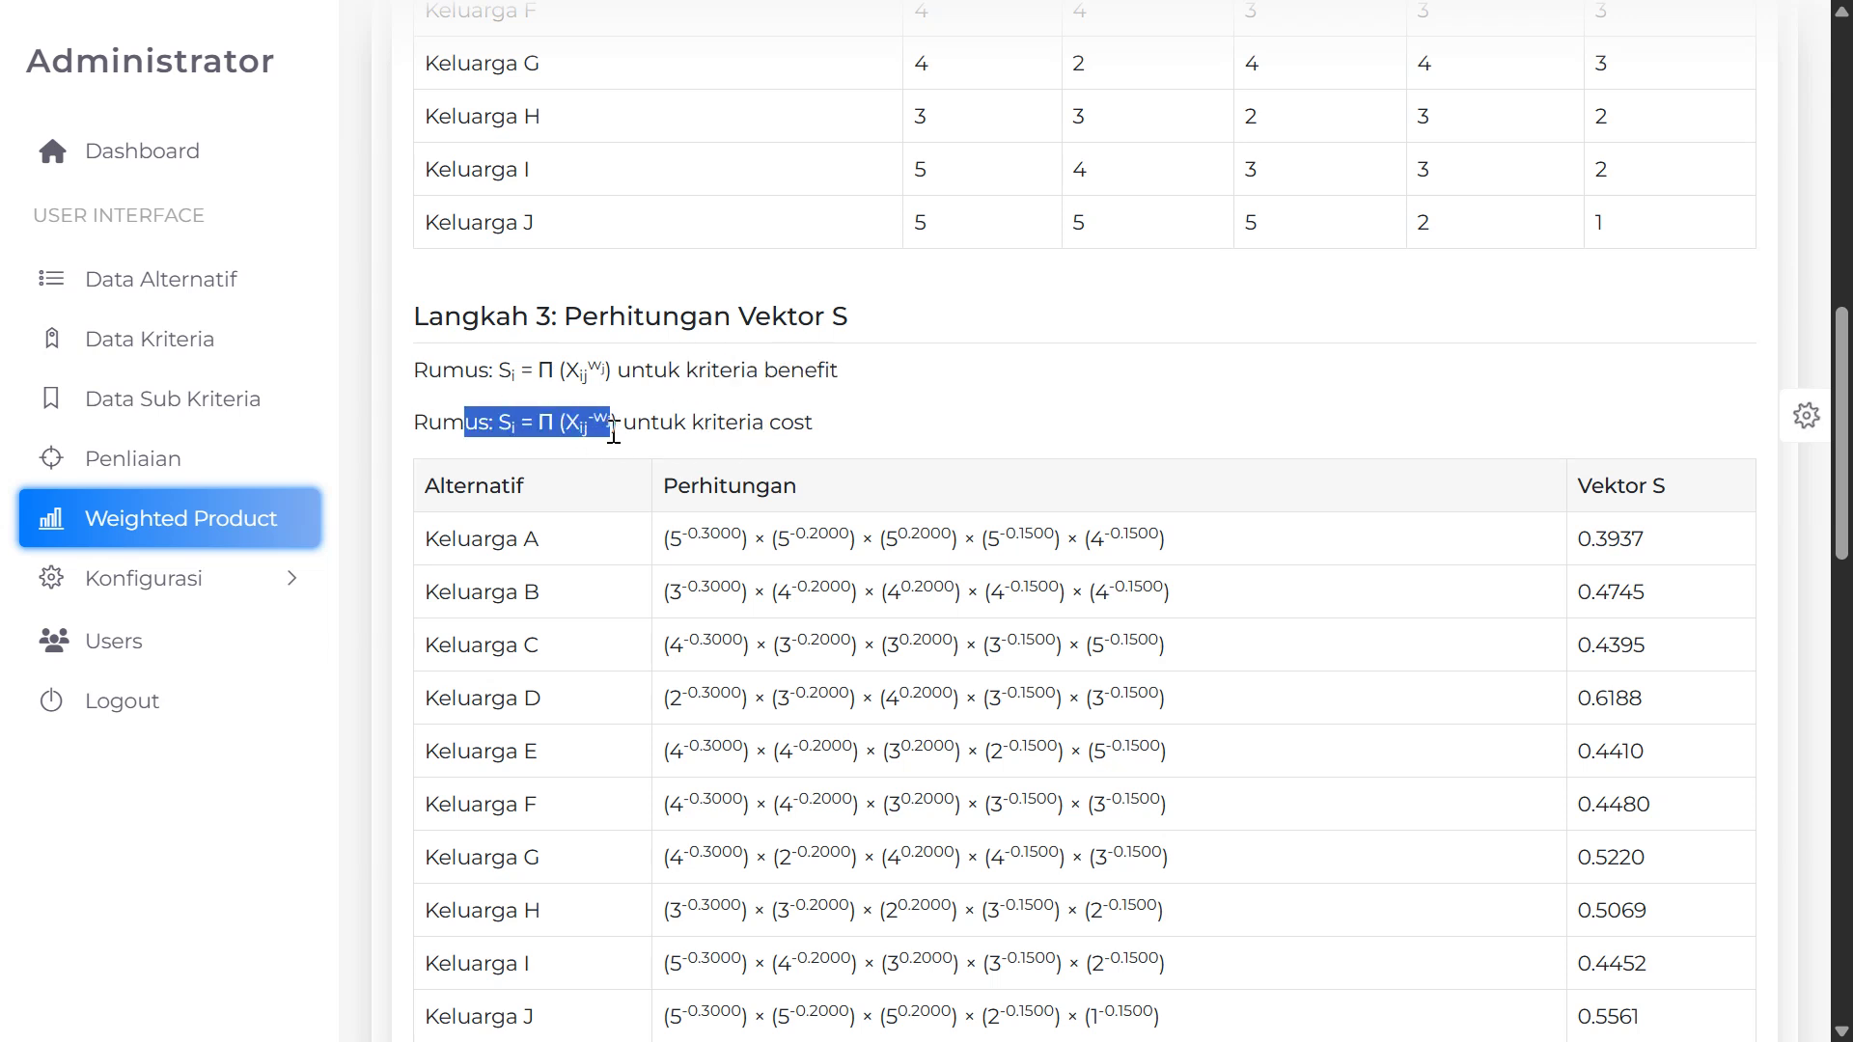
{"action": "scroll", "coordinate": [535, 521], "scroll_direction": "down", "scroll_amount": 3}
{"action": "scroll", "coordinate": [666, 309], "scroll_direction": "up", "scroll_amount": 2}
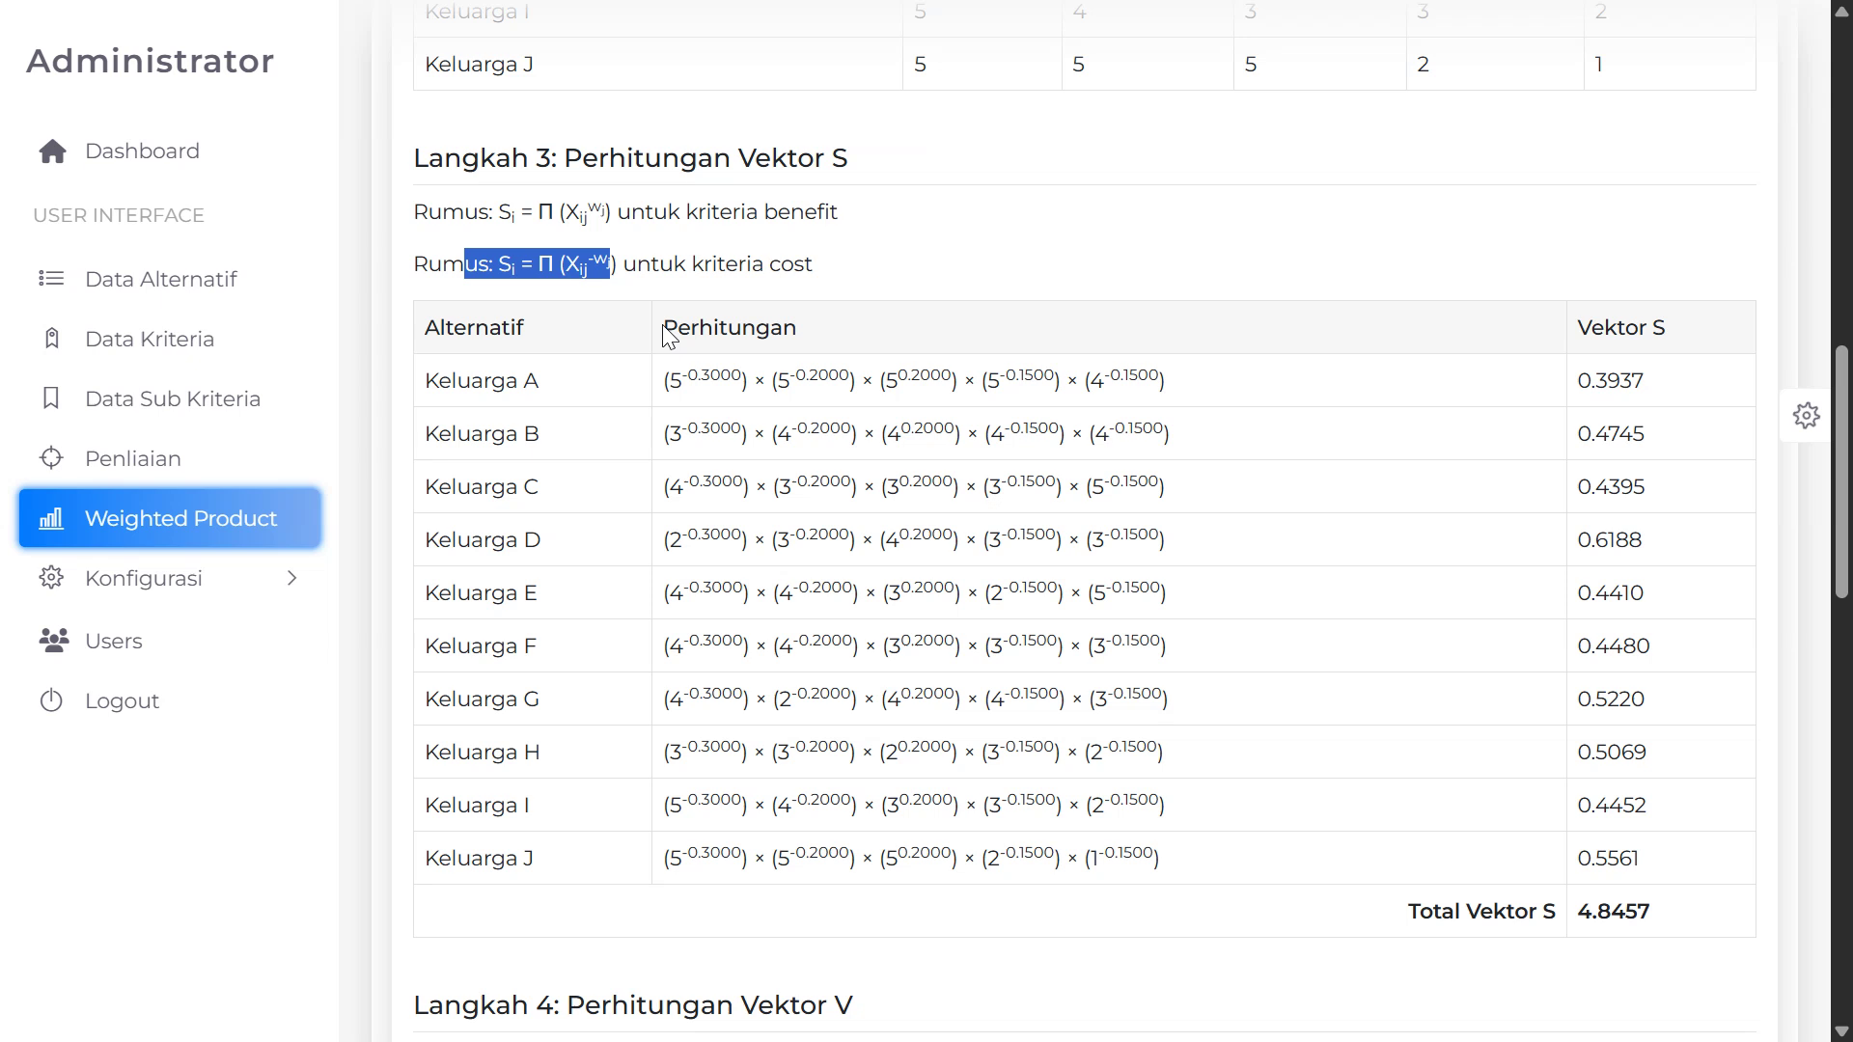
Highlight Keluarga A's Vektor S 0.3937, Keluarga B's calculation and the Total Vektor S 4.8457
{"action": "left_click_drag", "start_coordinate": [671, 399], "coordinate": [1406, 401]}
{"action": "left_click_drag", "start_coordinate": [1573, 396], "coordinate": [1671, 398]}
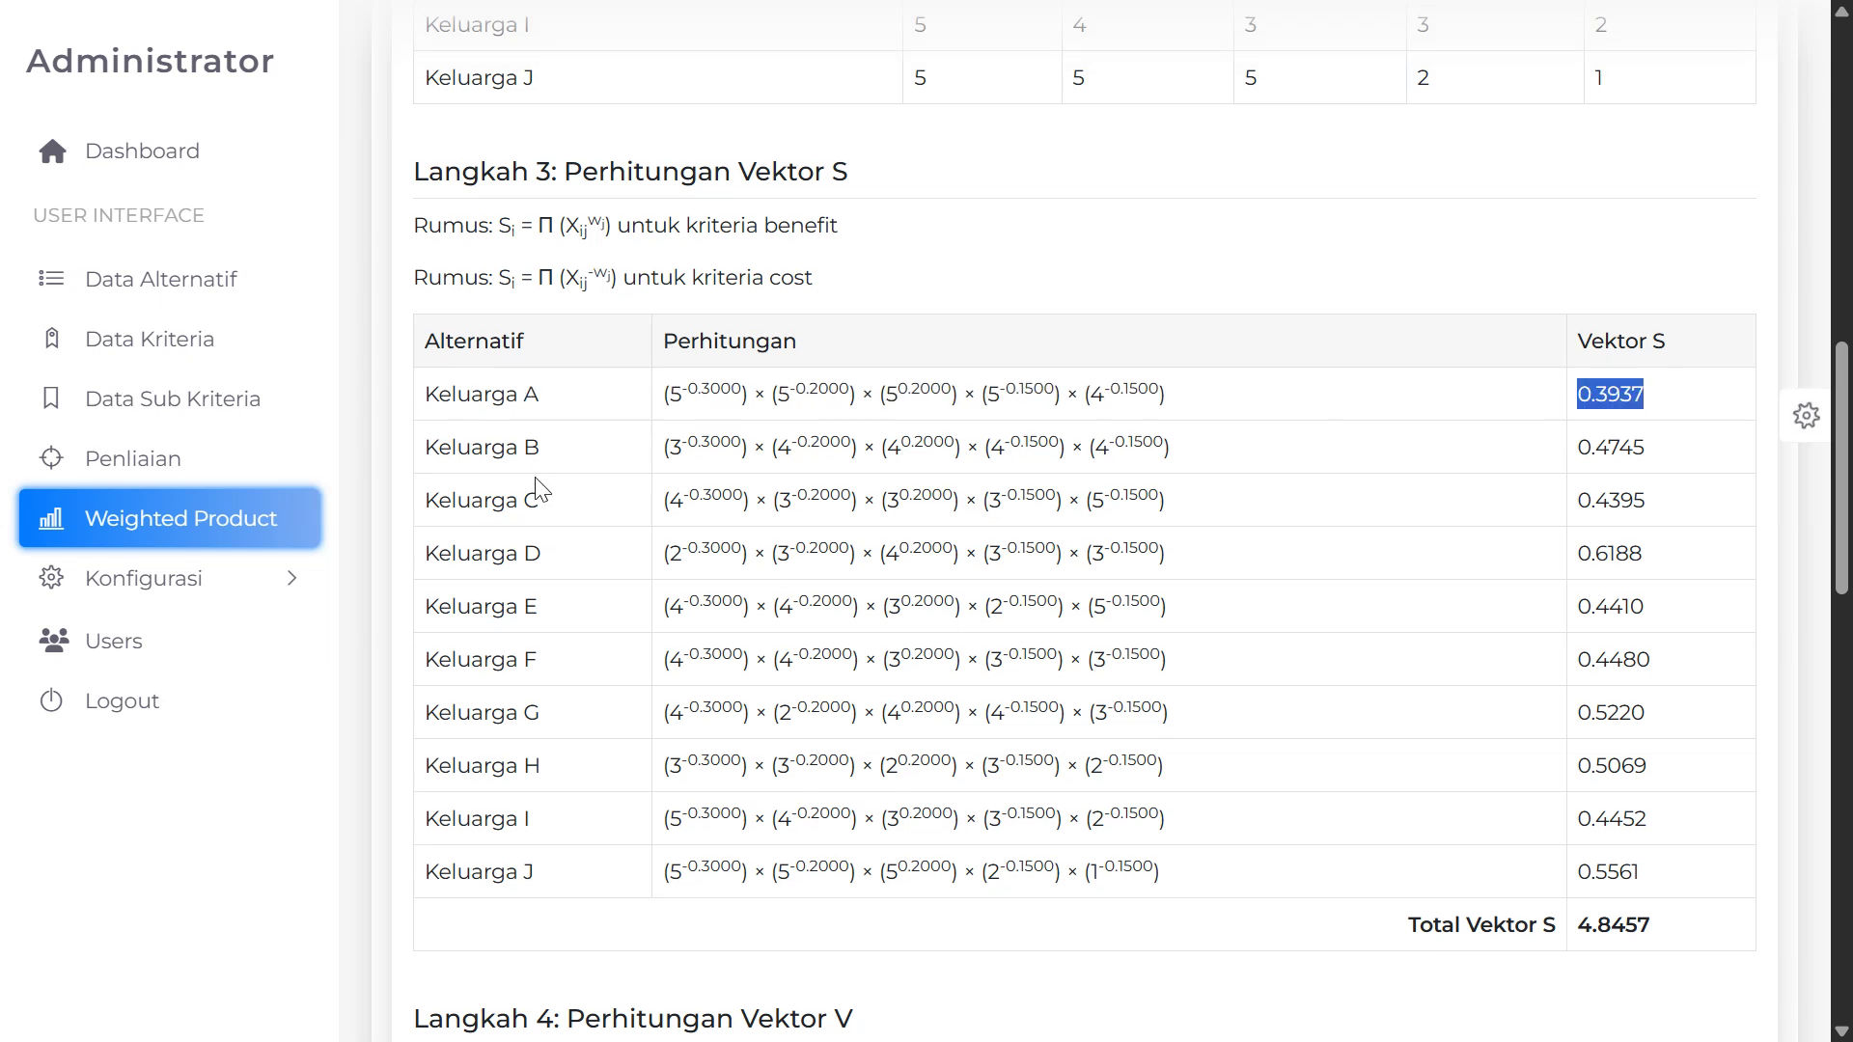
{"action": "left_click_drag", "start_coordinate": [526, 447], "coordinate": [1467, 467]}
{"action": "left_click", "coordinate": [897, 584]}
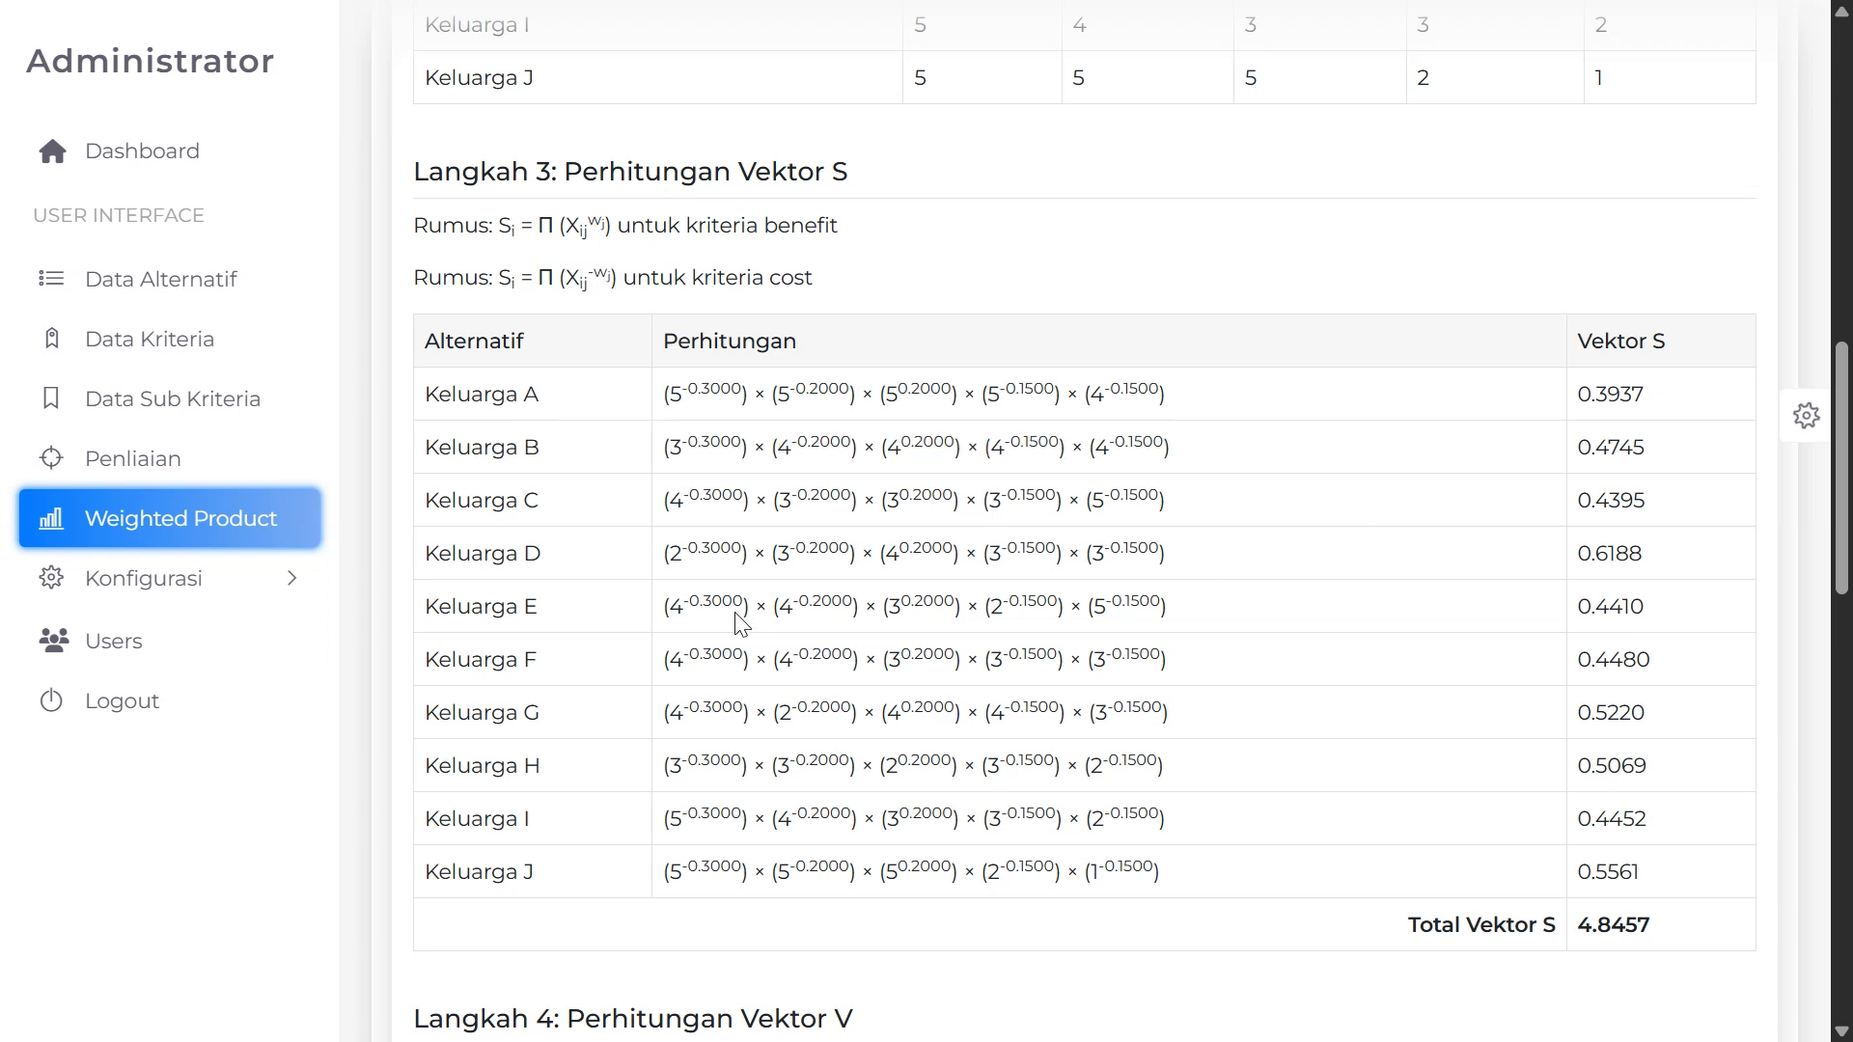
{"action": "scroll", "coordinate": [1306, 608], "scroll_direction": "down", "scroll_amount": 2}
{"action": "left_click_drag", "start_coordinate": [1412, 783], "coordinate": [1568, 796]}
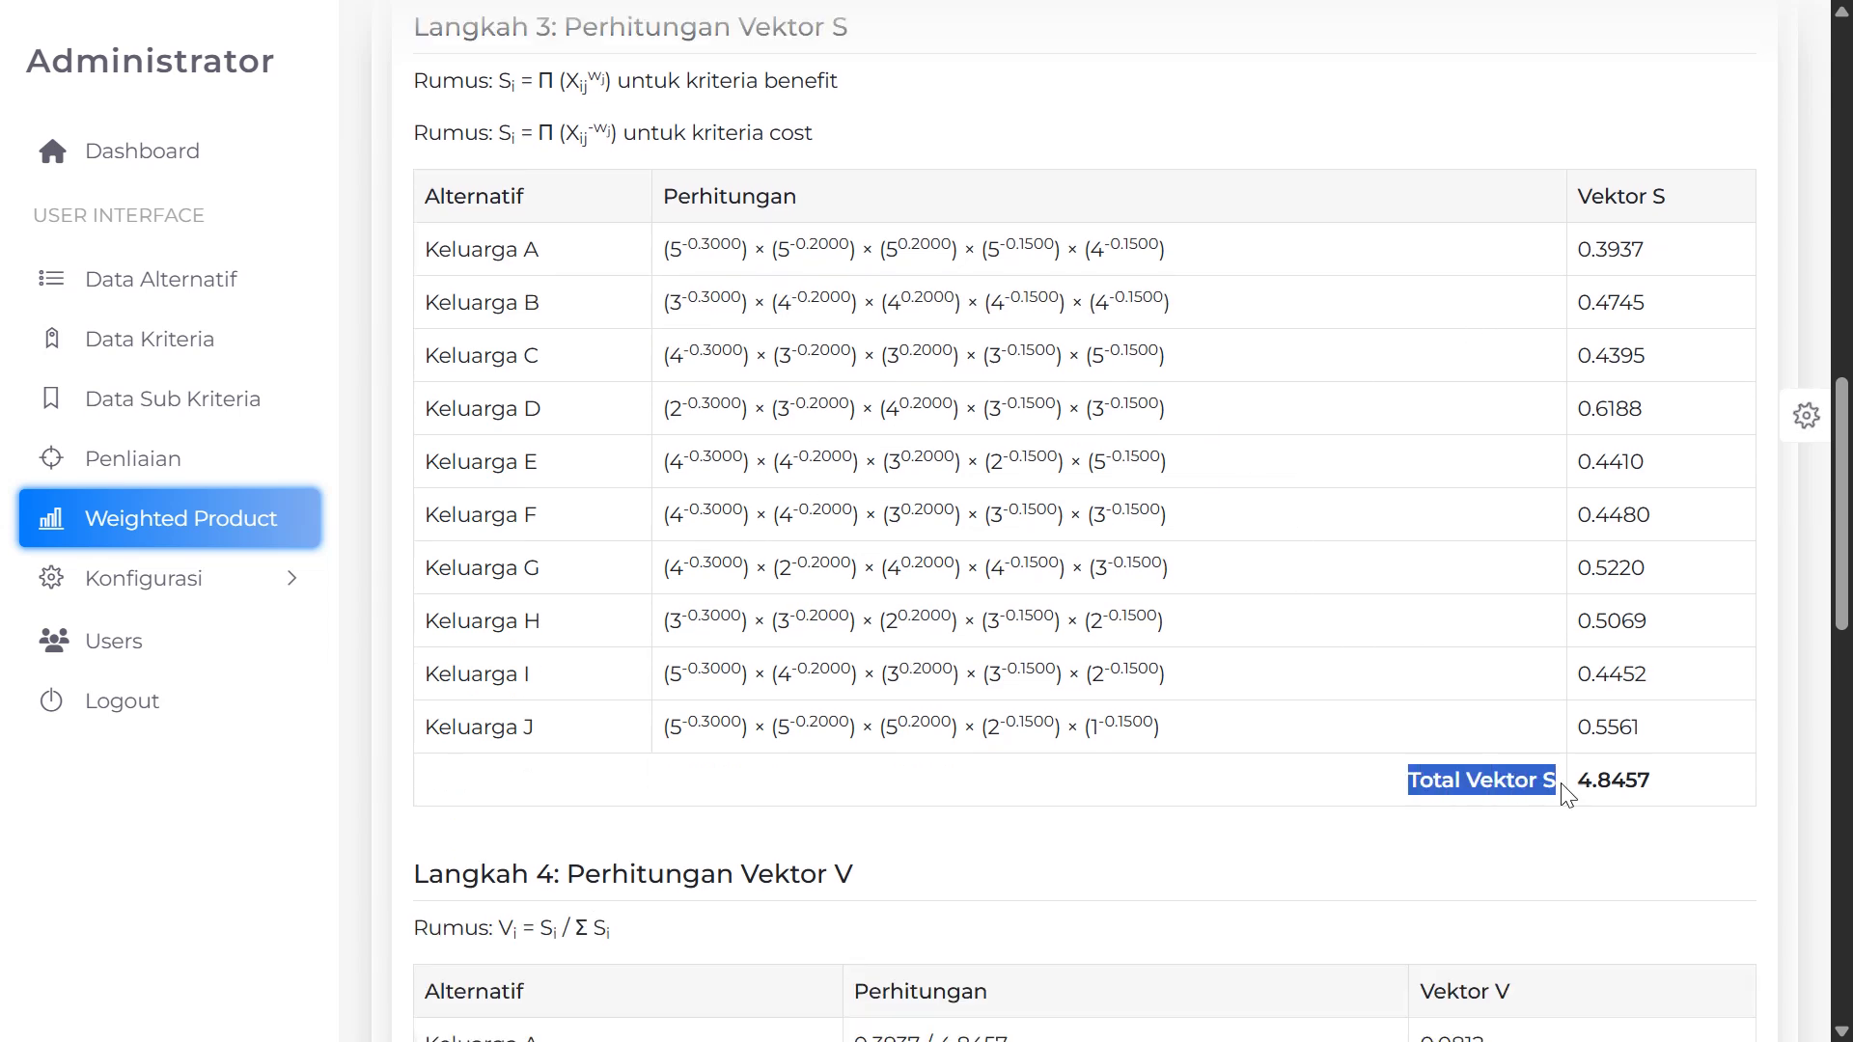
{"action": "scroll", "coordinate": [1595, 753], "scroll_direction": "down", "scroll_amount": 2}
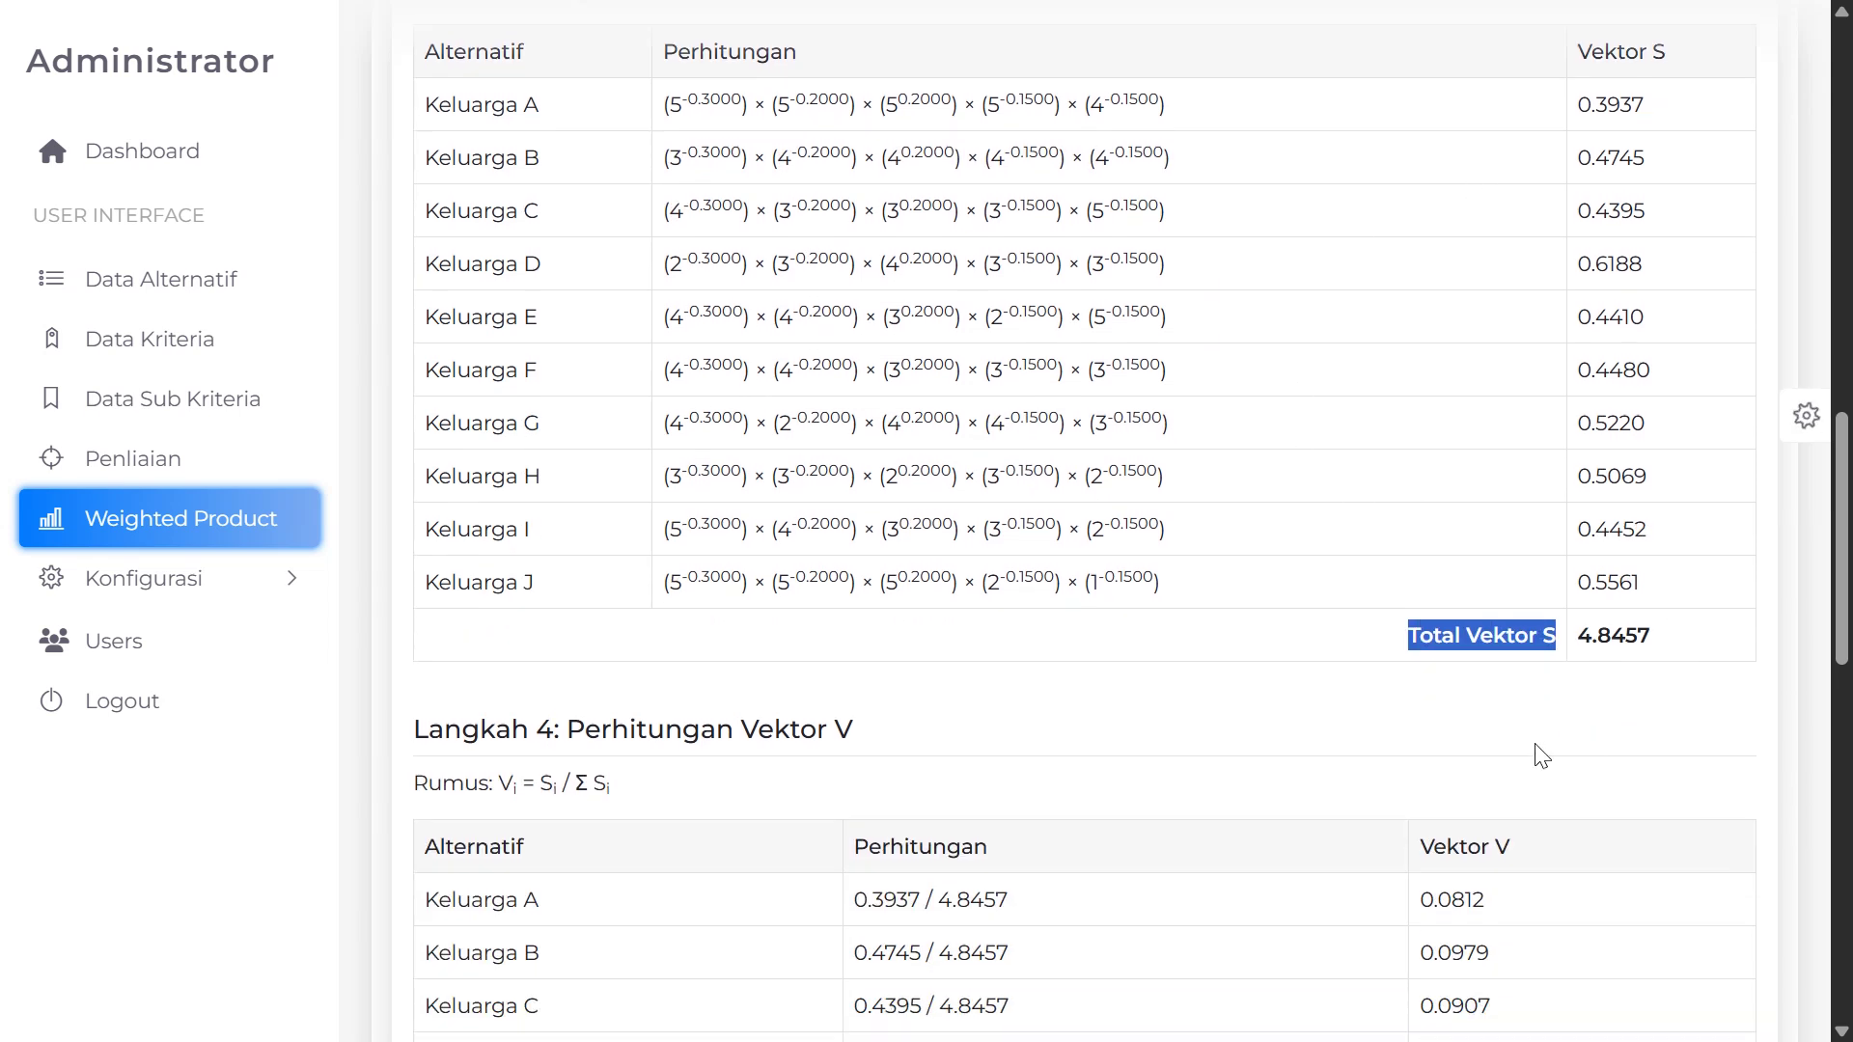
{"action": "scroll", "coordinate": [693, 425], "scroll_direction": "up", "scroll_amount": 4}
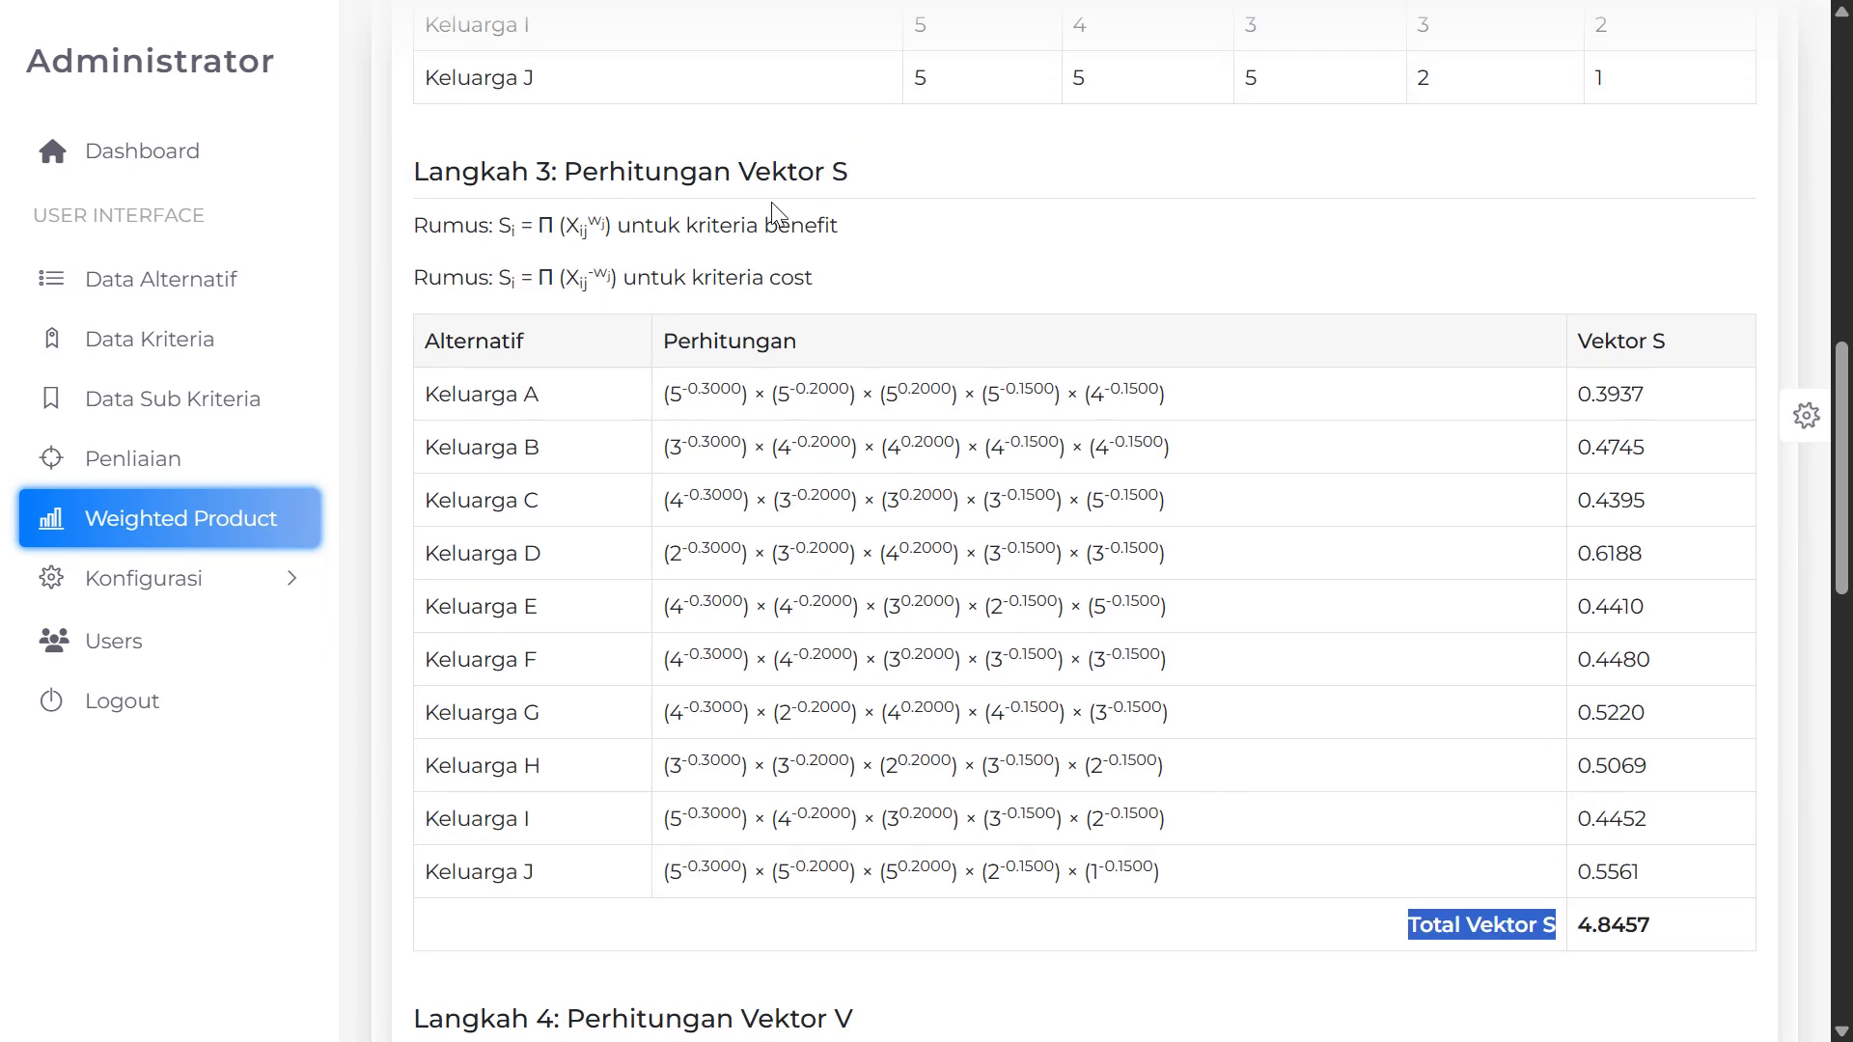
{"action": "scroll", "coordinate": [830, 365], "scroll_direction": "down", "scroll_amount": 6}
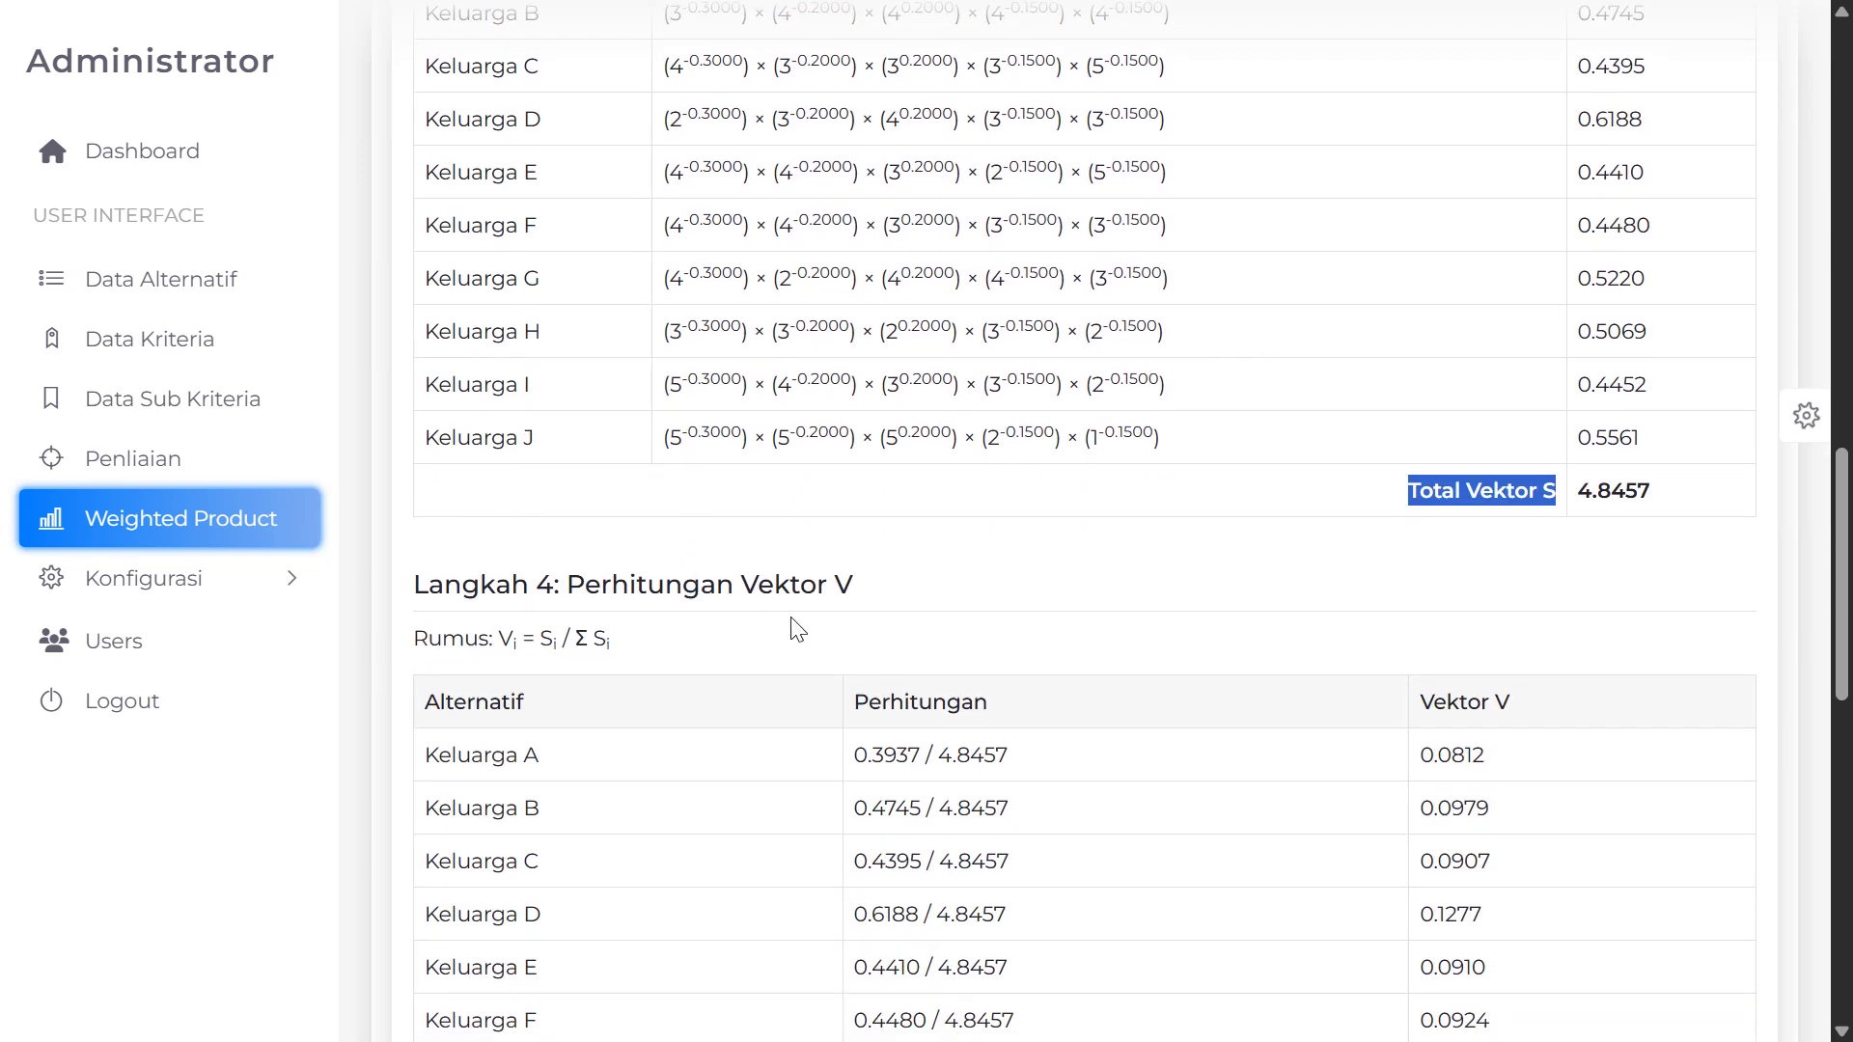
Highlight the Langkah 4 Vektor V formula and Keluarga A's division 0.3937 / 4.8457
{"action": "scroll", "coordinate": [797, 629], "scroll_direction": "down", "scroll_amount": 2}
{"action": "left_click_drag", "start_coordinate": [642, 511], "coordinate": [421, 507]}
{"action": "scroll", "coordinate": [545, 587], "scroll_direction": "down", "scroll_amount": 2}
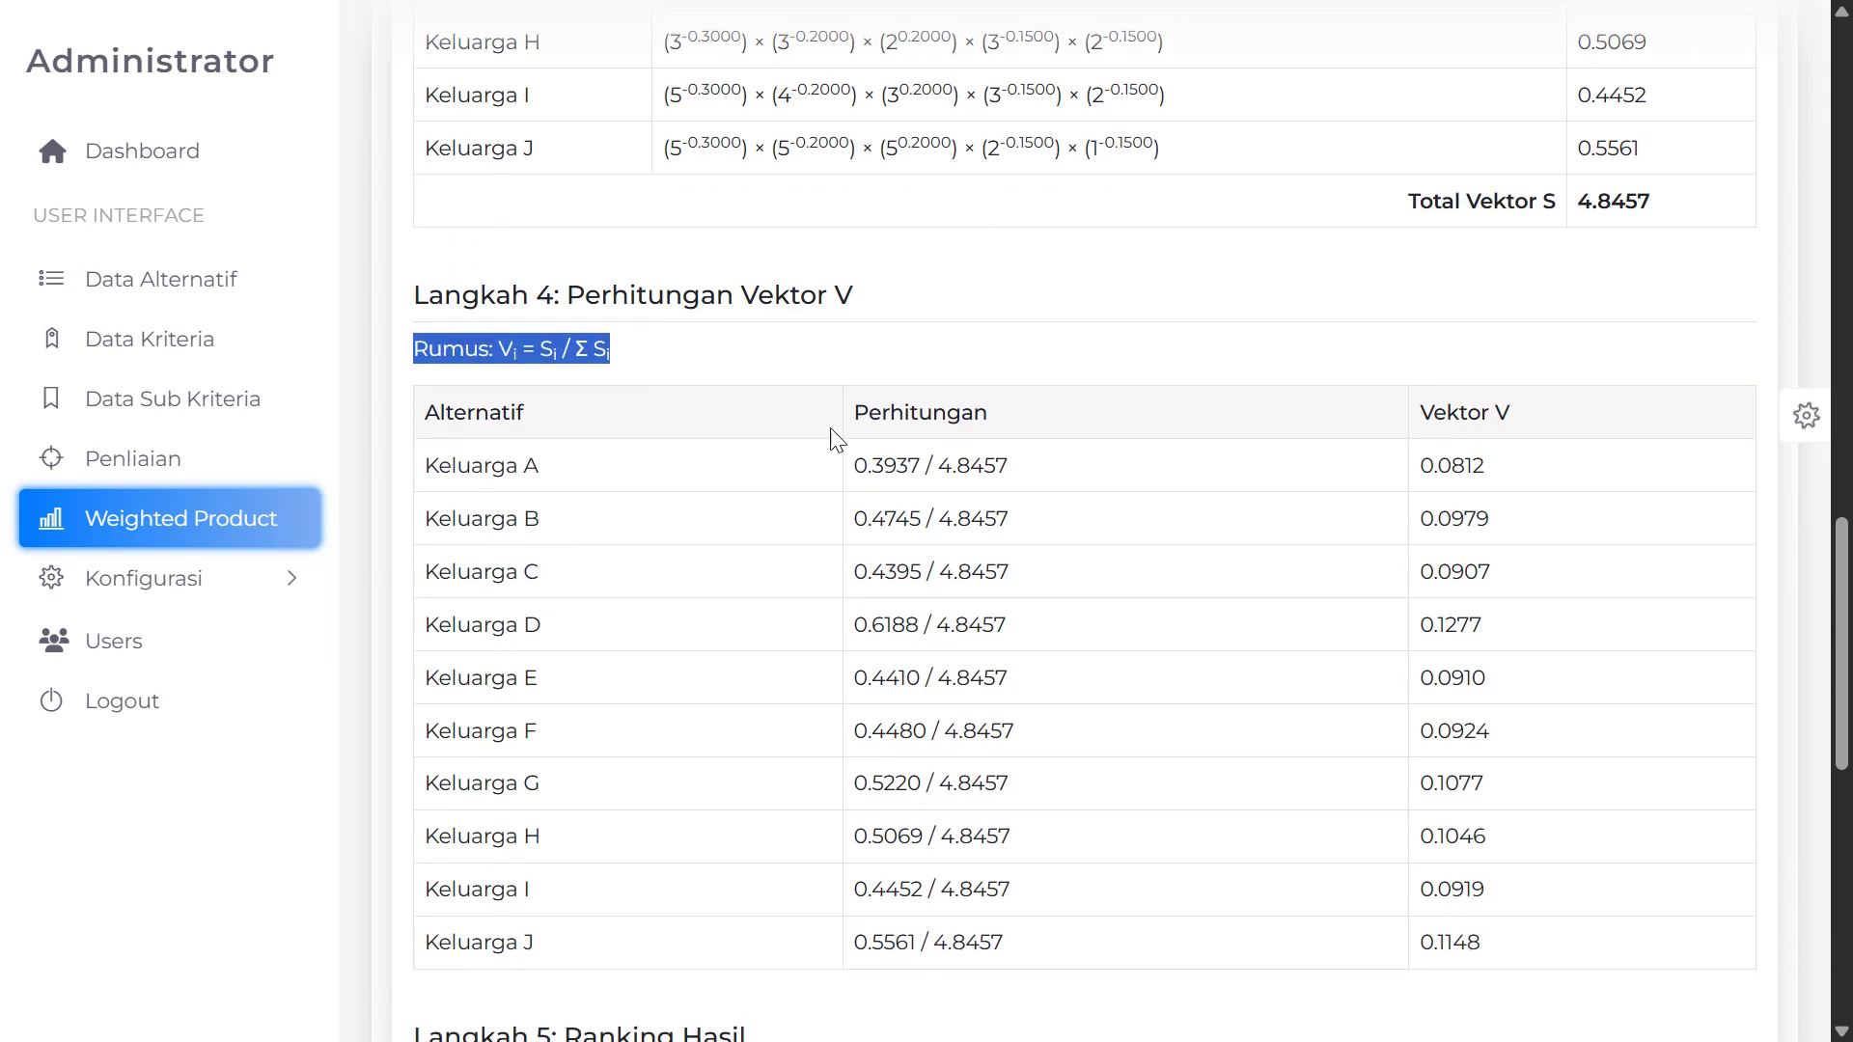
{"action": "left_click_drag", "start_coordinate": [853, 473], "coordinate": [1061, 487]}
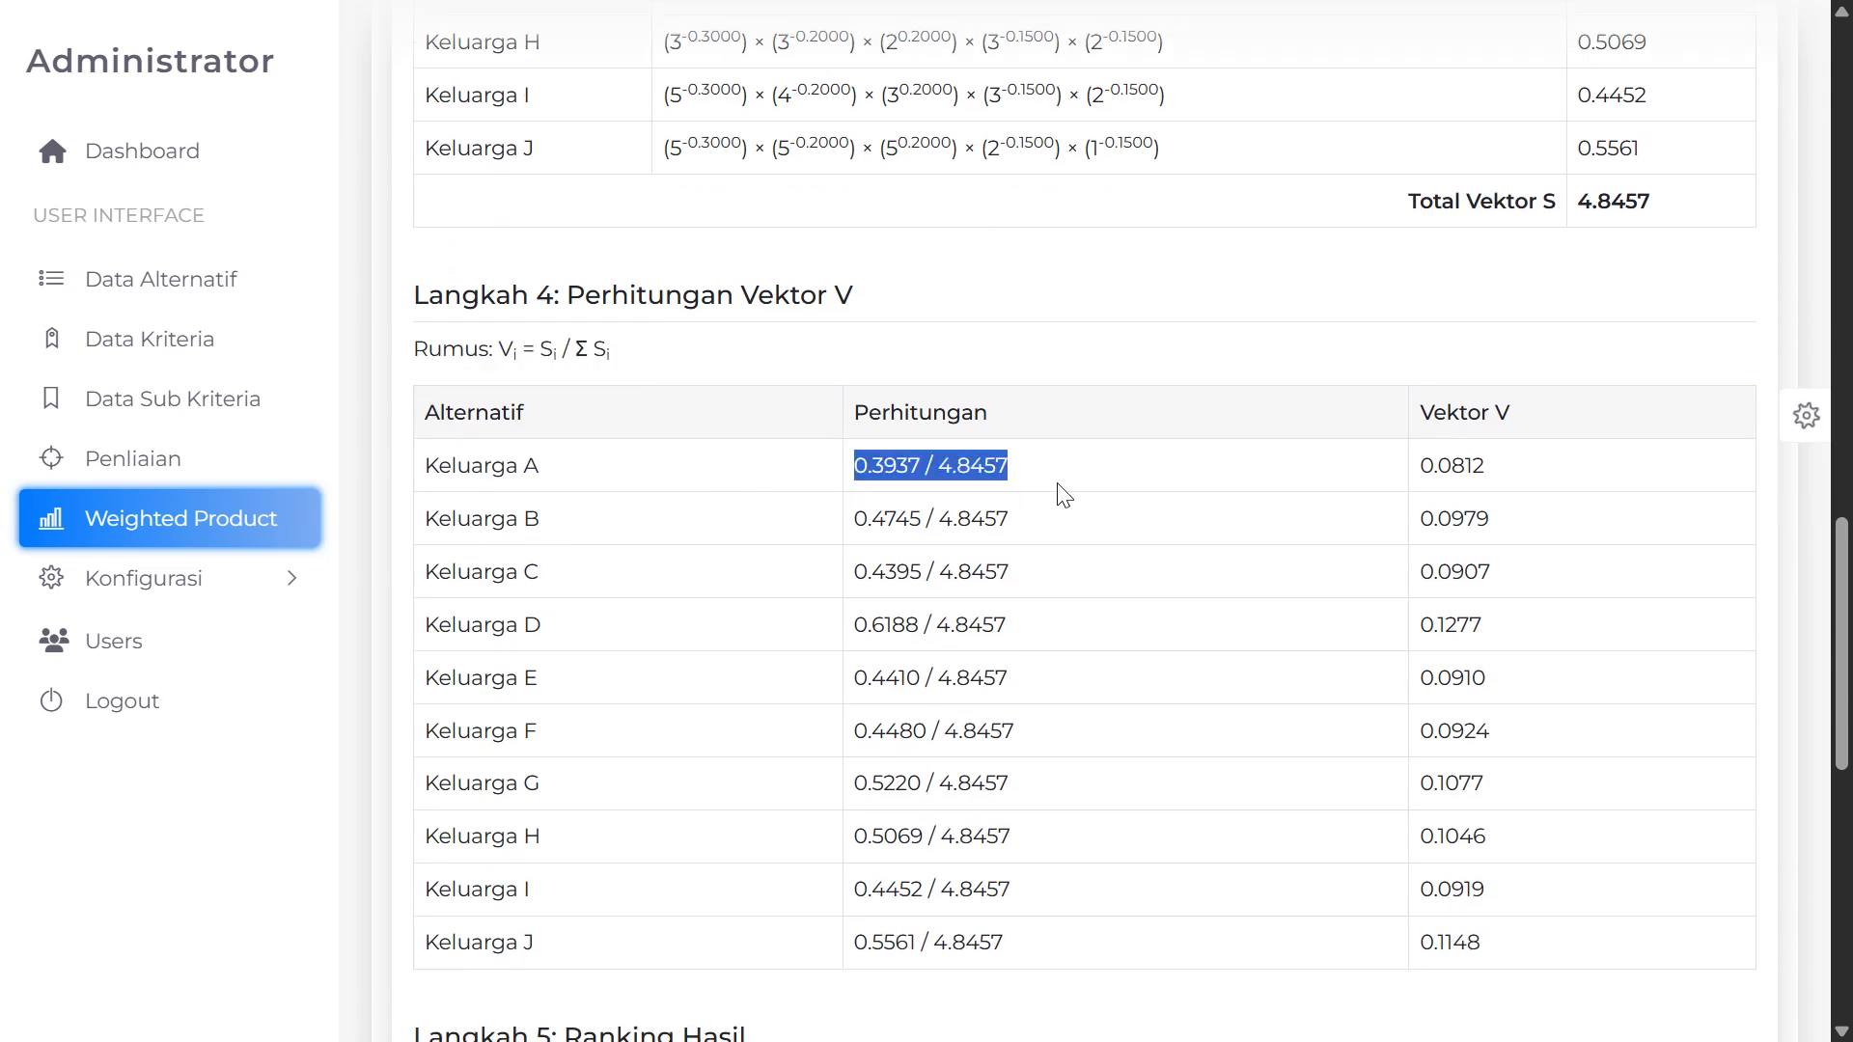
{"action": "scroll", "coordinate": [1062, 603], "scroll_direction": "down", "scroll_amount": 2}
{"action": "scroll", "coordinate": [1013, 608], "scroll_direction": "up", "scroll_amount": 3}
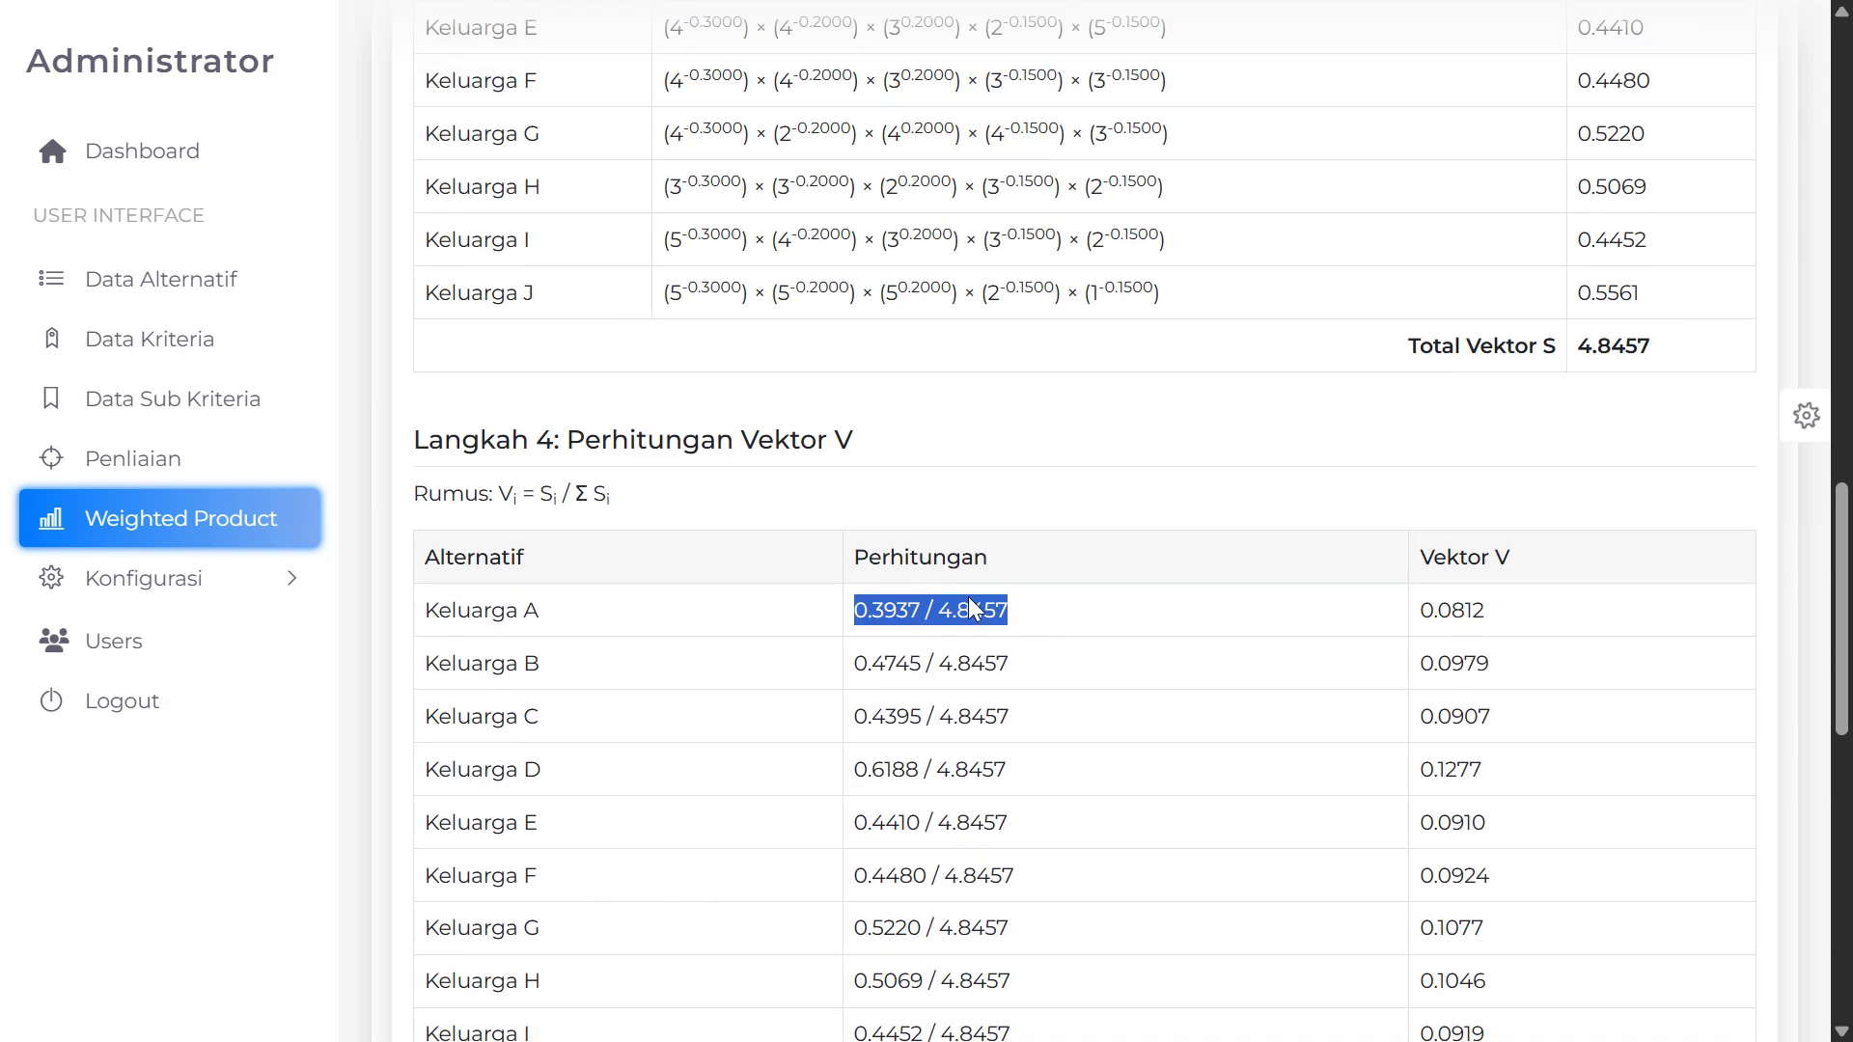
{"action": "scroll", "coordinate": [975, 600], "scroll_direction": "down", "scroll_amount": 4}
{"action": "scroll", "coordinate": [1081, 536], "scroll_direction": "up", "scroll_amount": 5}
{"action": "scroll", "coordinate": [1083, 554], "scroll_direction": "down", "scroll_amount": 4}
{"action": "scroll", "coordinate": [1076, 558], "scroll_direction": "down", "scroll_amount": 1}
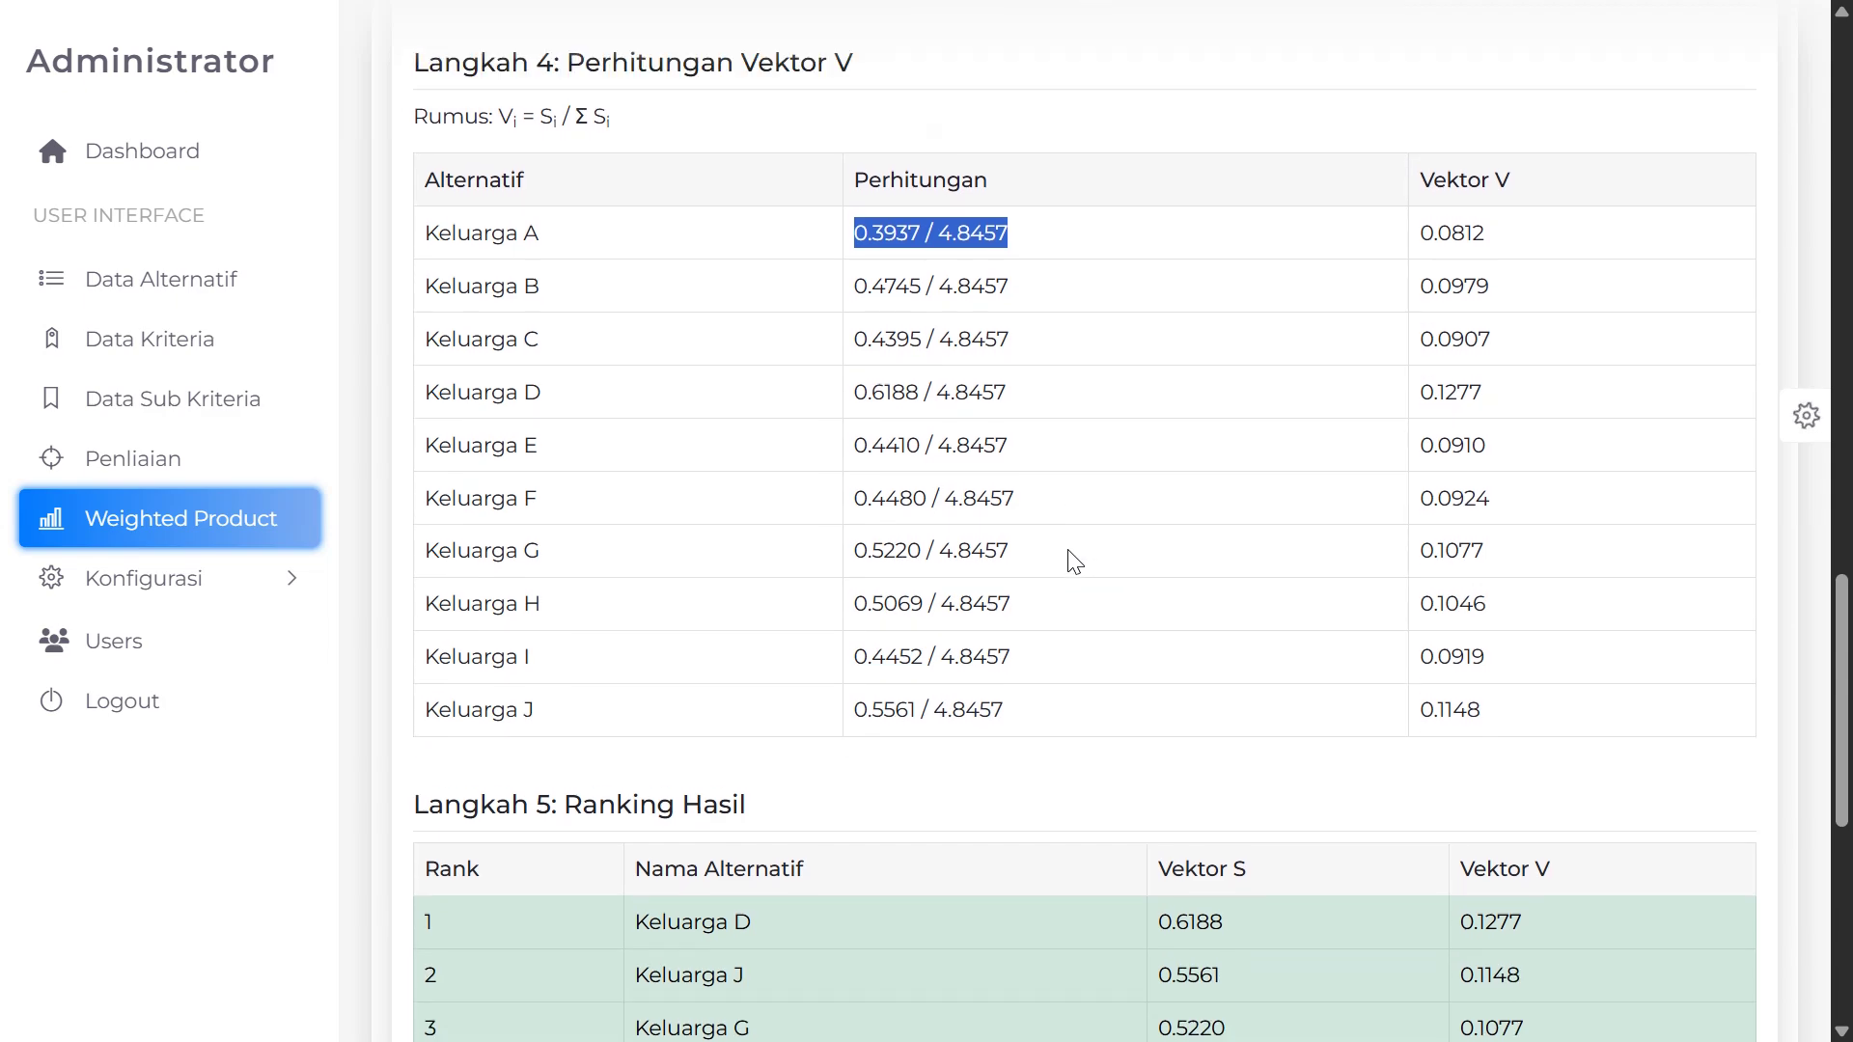
{"action": "scroll", "coordinate": [1067, 559], "scroll_direction": "up", "scroll_amount": 6}
{"action": "scroll", "coordinate": [903, 340], "scroll_direction": "down", "scroll_amount": 10}
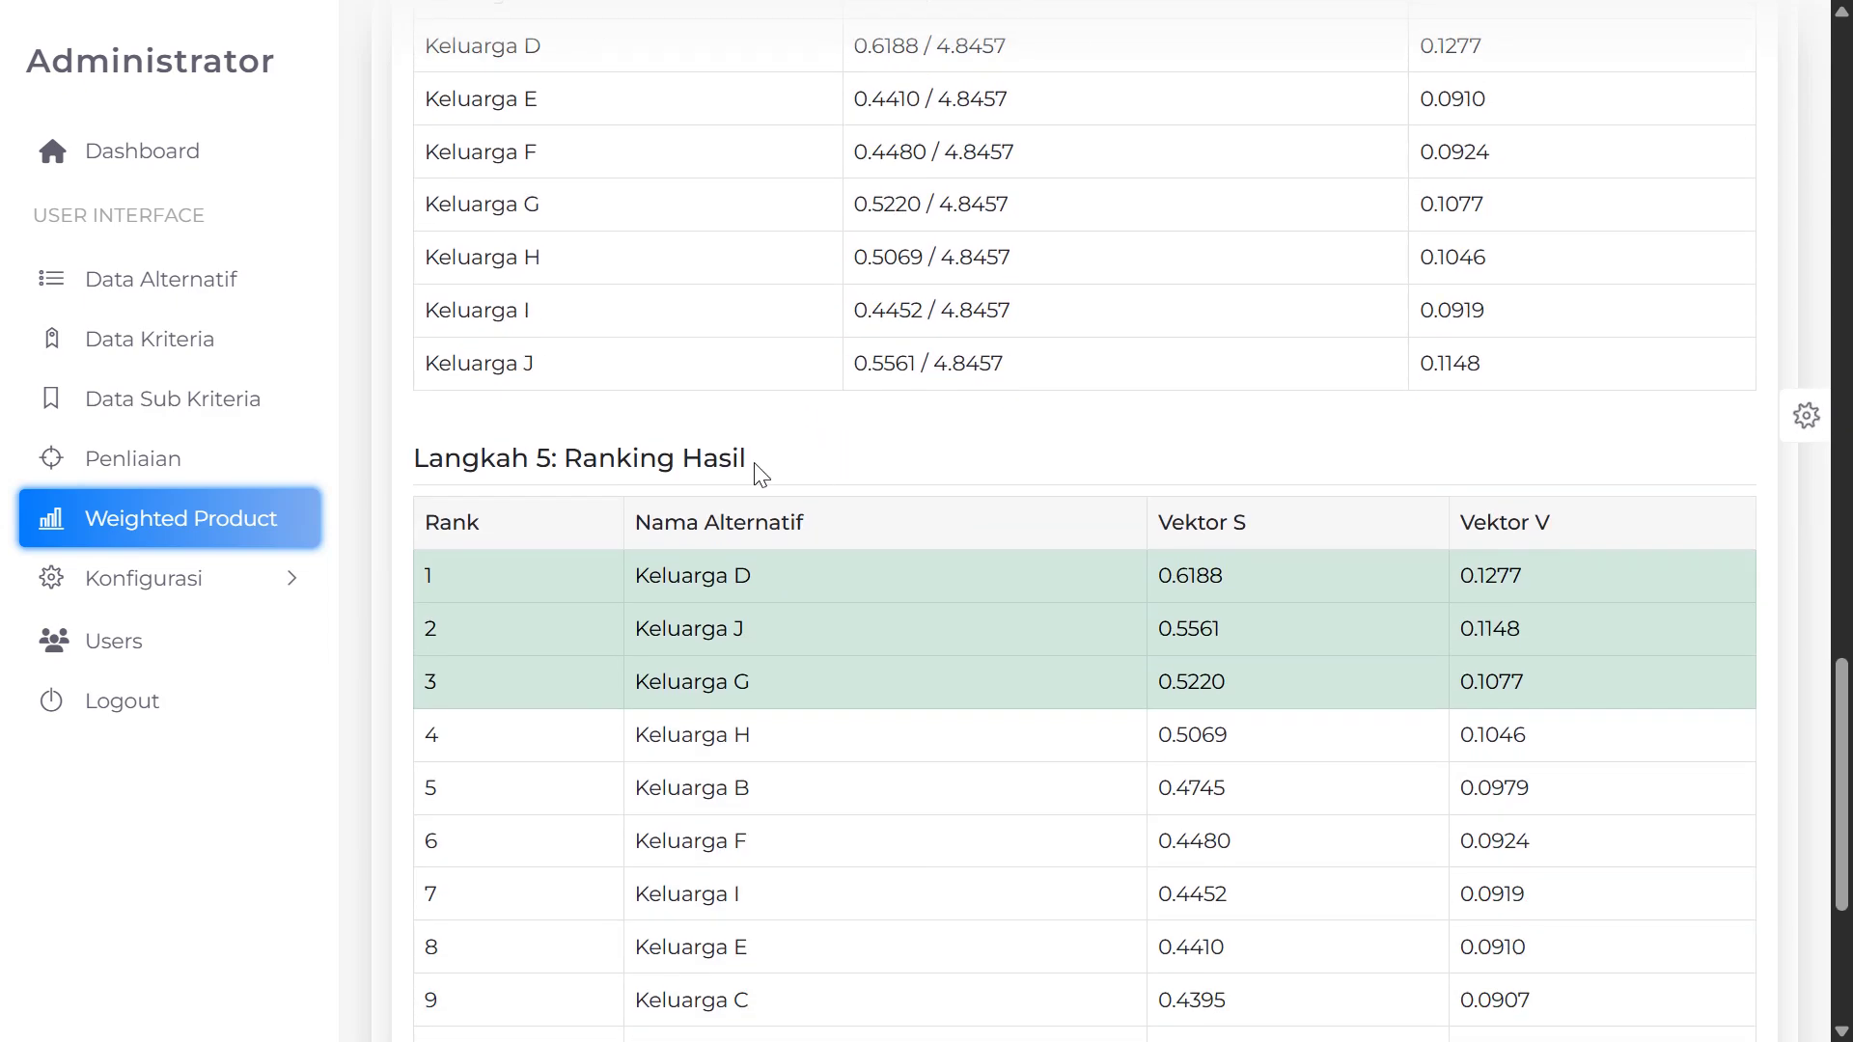
Highlight the top three ranks: Keluarga D at 0.1277, then Keluarga J and Keluarga G
{"action": "scroll", "coordinate": [758, 473], "scroll_direction": "down", "scroll_amount": 2}
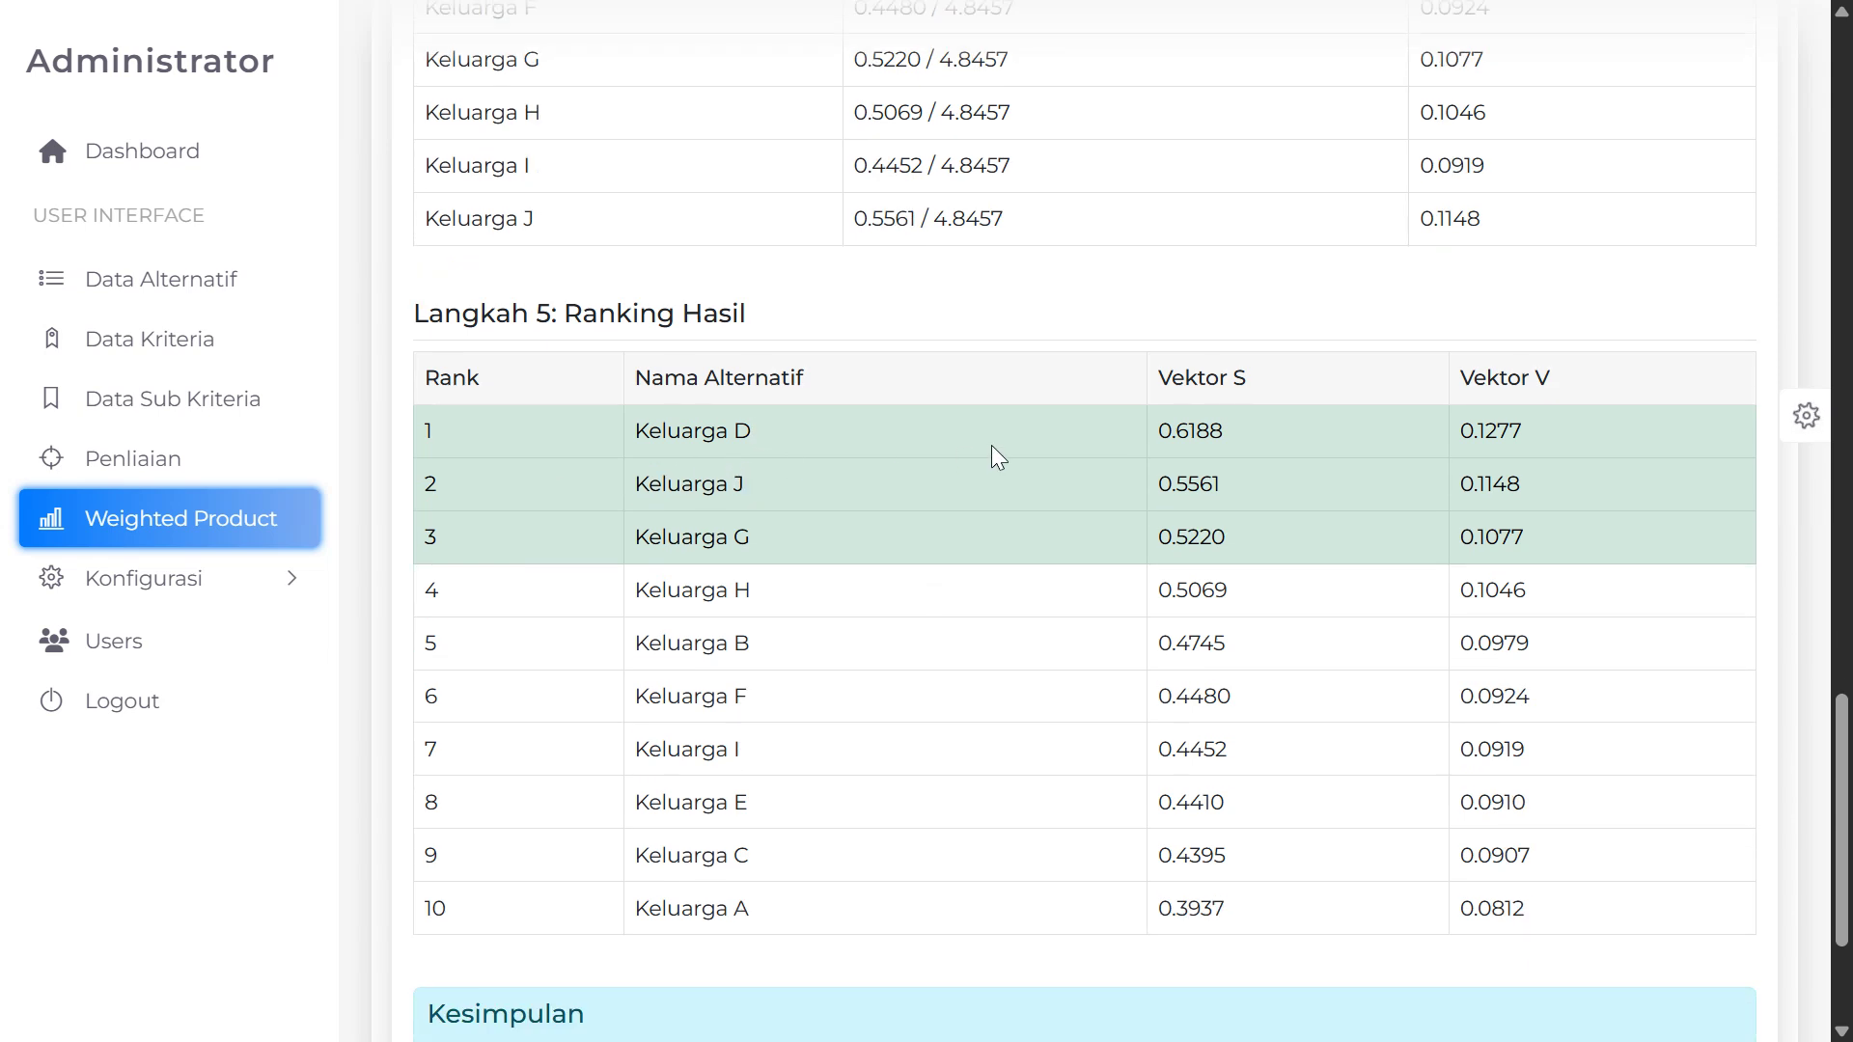
{"action": "left_click_drag", "start_coordinate": [635, 430], "coordinate": [1252, 441]}
{"action": "left_click", "coordinate": [1171, 432]}
{"action": "left_click_drag", "start_coordinate": [1458, 430], "coordinate": [1525, 430]}
{"action": "left_click_drag", "start_coordinate": [682, 483], "coordinate": [840, 494]}
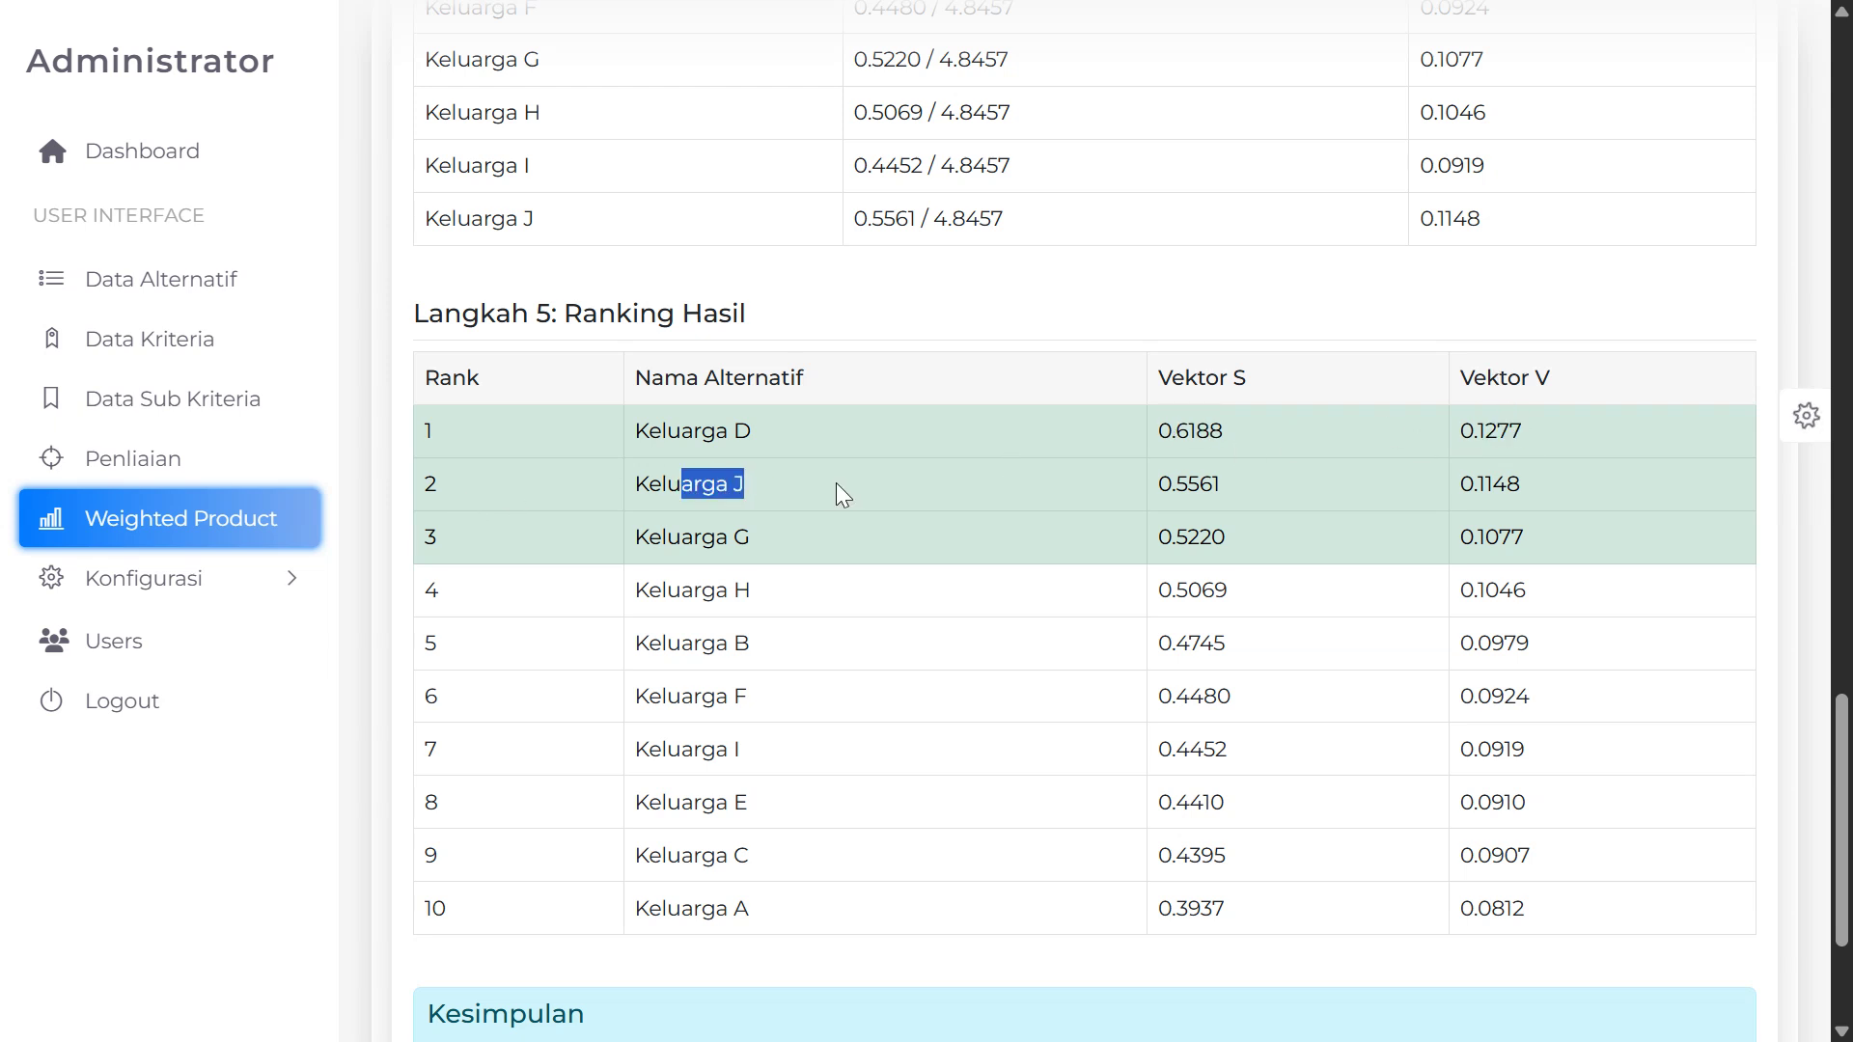
{"action": "left_click_drag", "start_coordinate": [1193, 479], "coordinate": [1250, 487]}
{"action": "left_click_drag", "start_coordinate": [1493, 483], "coordinate": [1648, 487]}
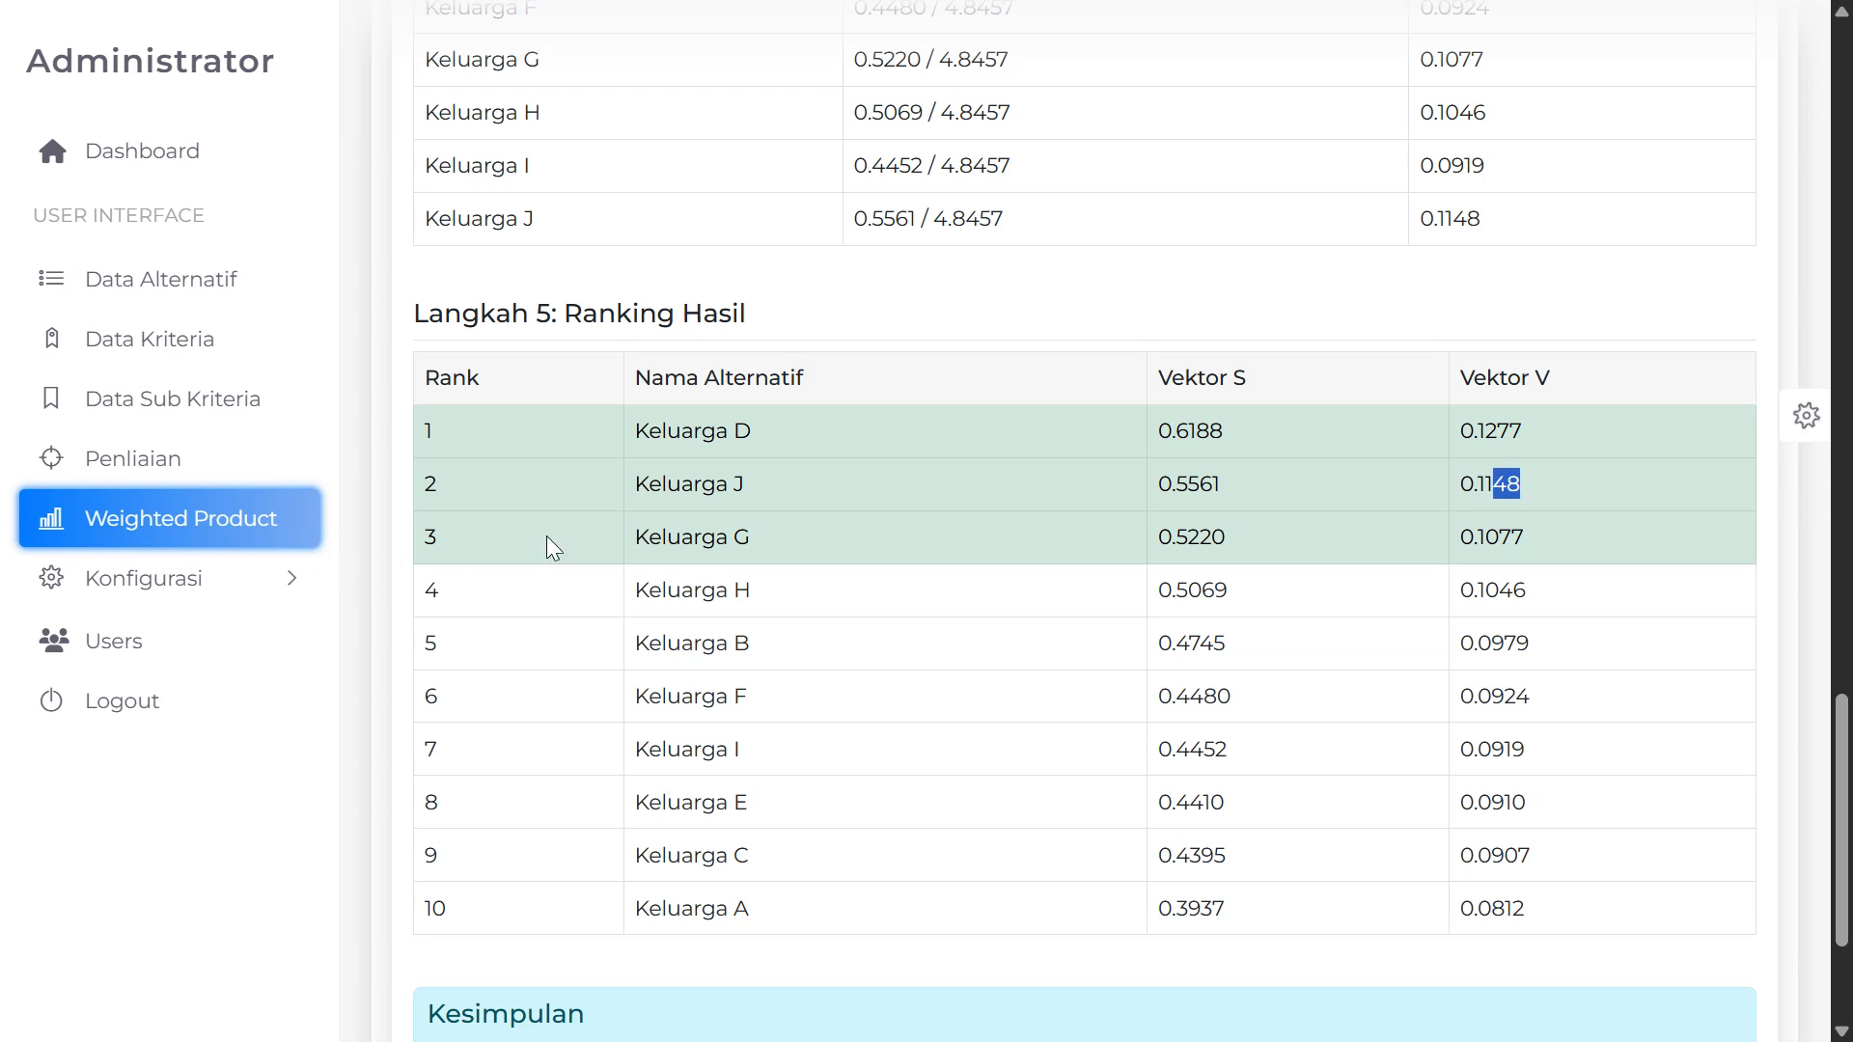
{"action": "left_click_drag", "start_coordinate": [632, 526], "coordinate": [952, 534]}
{"action": "left_click_drag", "start_coordinate": [1498, 538], "coordinate": [1526, 540]}
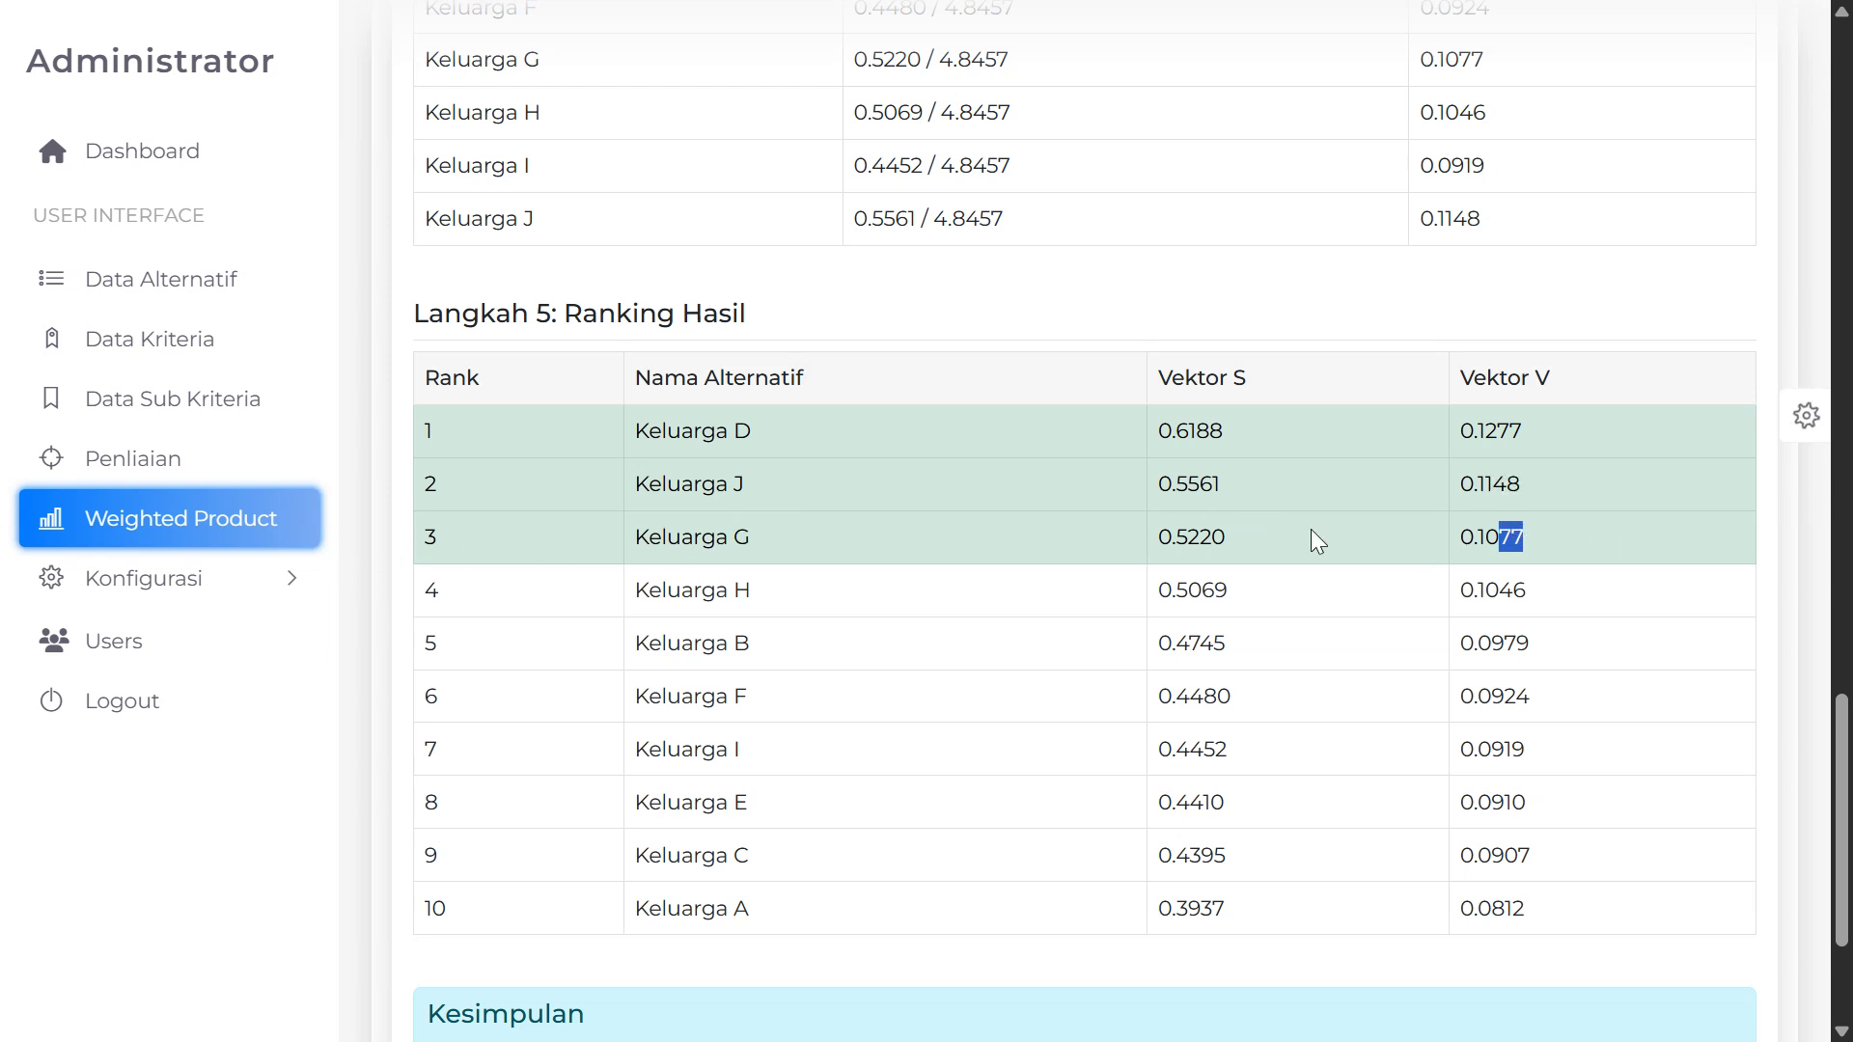
Review the Kesimpulan and highlight Keluarga D's Vektor S 0.6188 and Vektor V values
{"action": "scroll", "coordinate": [1317, 542], "scroll_direction": "down", "scroll_amount": 1}
{"action": "left_click_drag", "start_coordinate": [644, 762], "coordinate": [716, 770]}
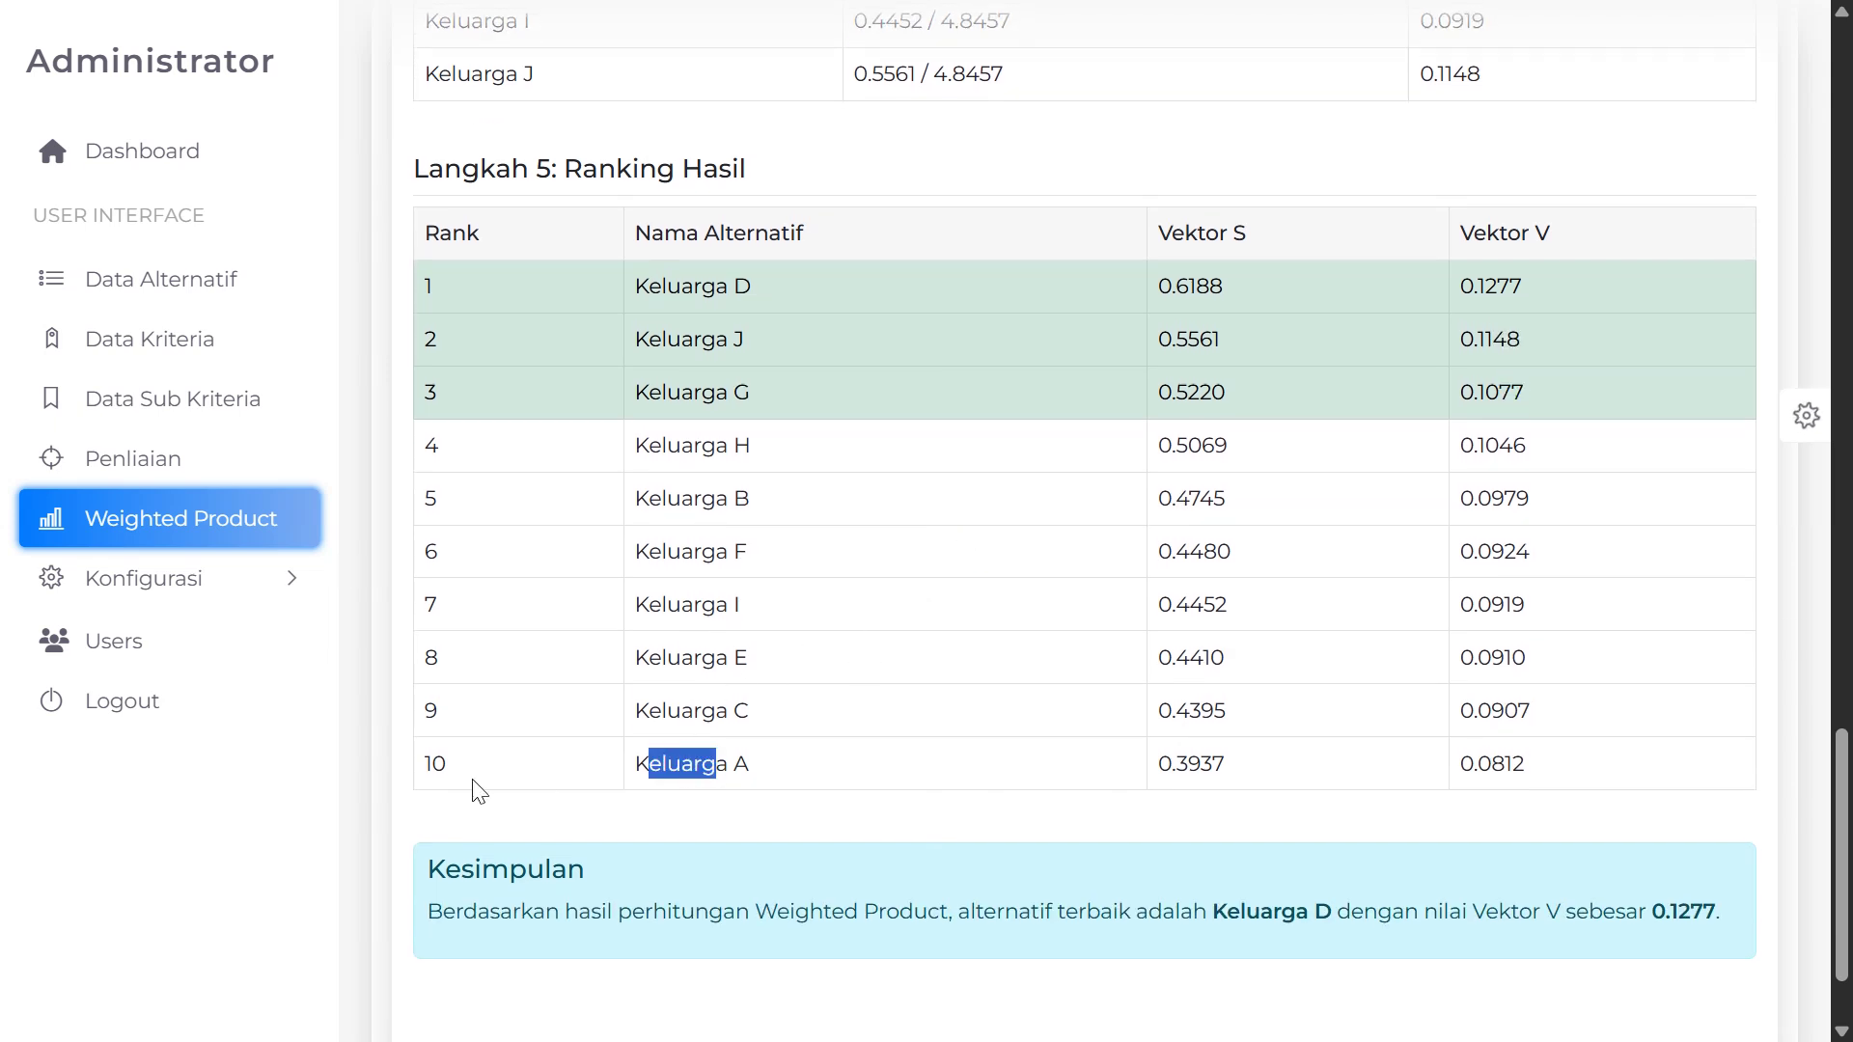
{"action": "scroll", "coordinate": [1309, 743], "scroll_direction": "down", "scroll_amount": 1}
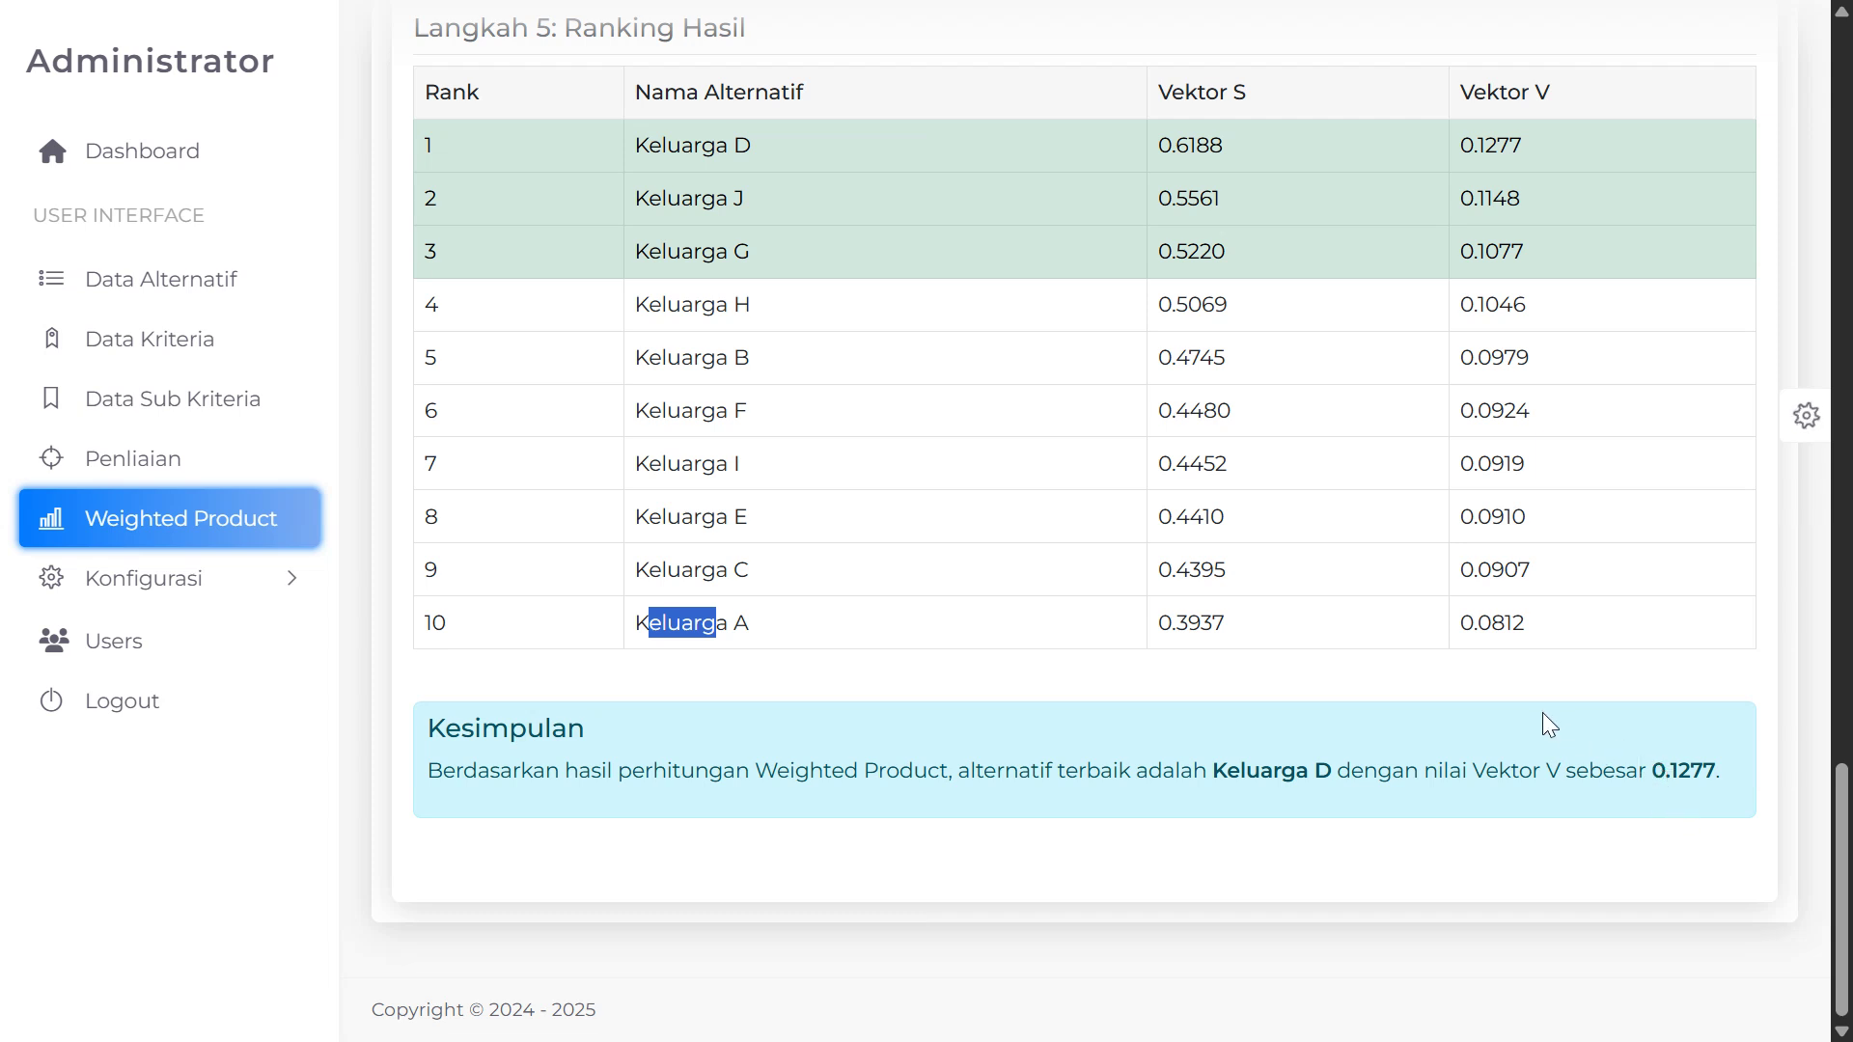
{"action": "scroll", "coordinate": [1542, 724], "scroll_direction": "up", "scroll_amount": 2}
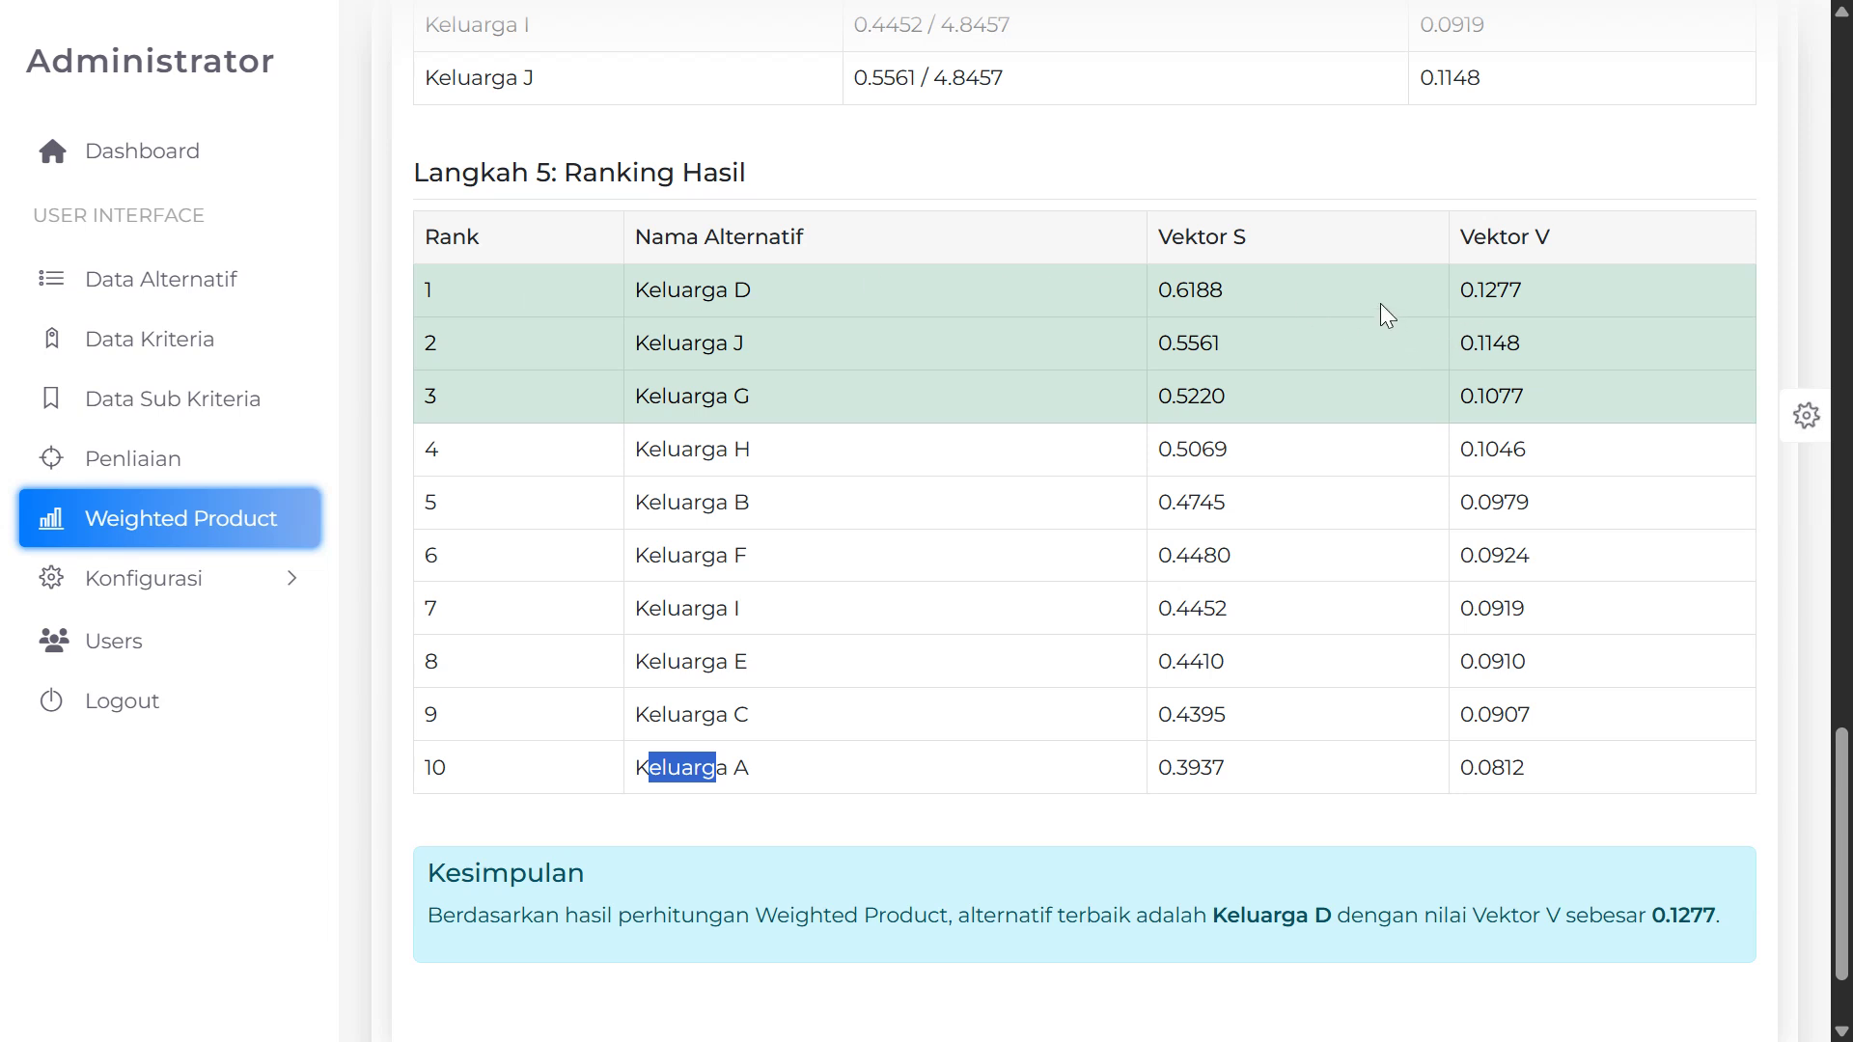
{"action": "double_click", "coordinate": [1162, 292]}
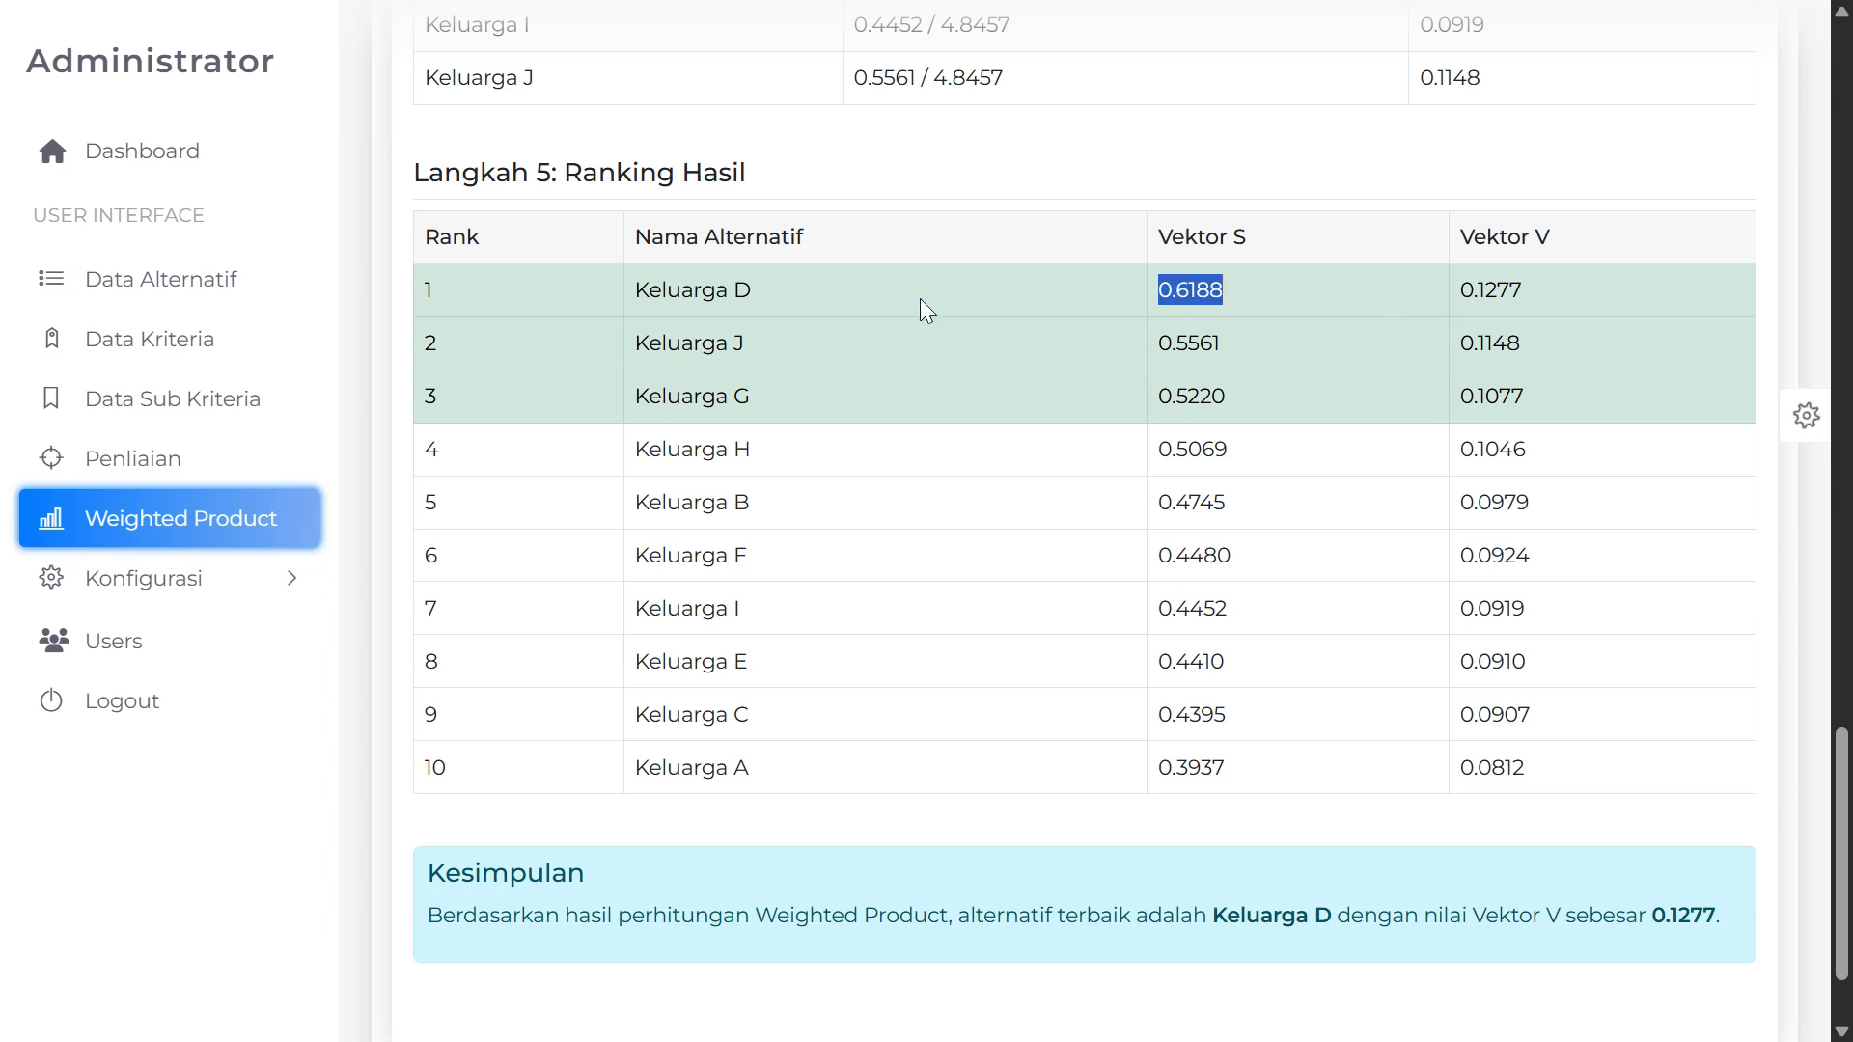
{"action": "left_click_drag", "start_coordinate": [1120, 305], "coordinate": [1228, 305]}
{"action": "left_click_drag", "start_coordinate": [1474, 291], "coordinate": [1521, 293]}
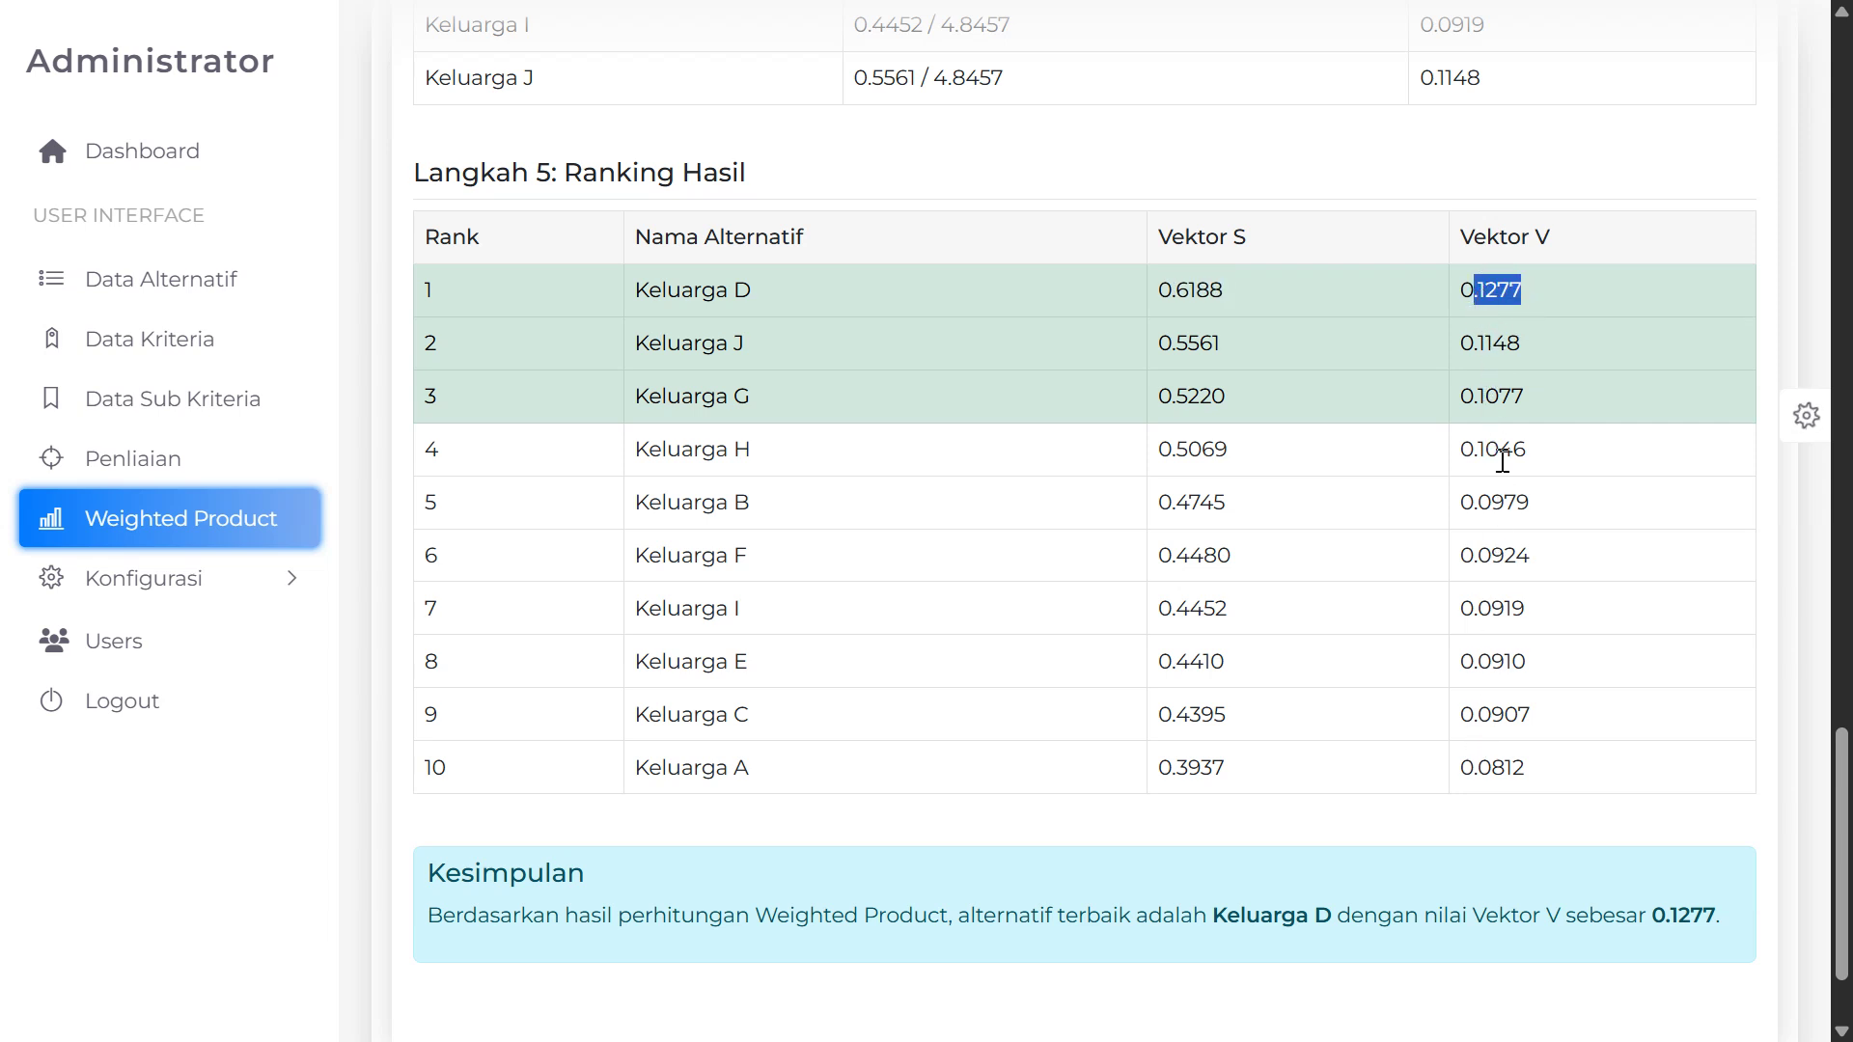
{"action": "scroll", "coordinate": [1497, 456], "scroll_direction": "down", "scroll_amount": 2}
{"action": "scroll", "coordinate": [1520, 579], "scroll_direction": "up", "scroll_amount": 6}
{"action": "scroll", "coordinate": [1526, 636], "scroll_direction": "up", "scroll_amount": 20}
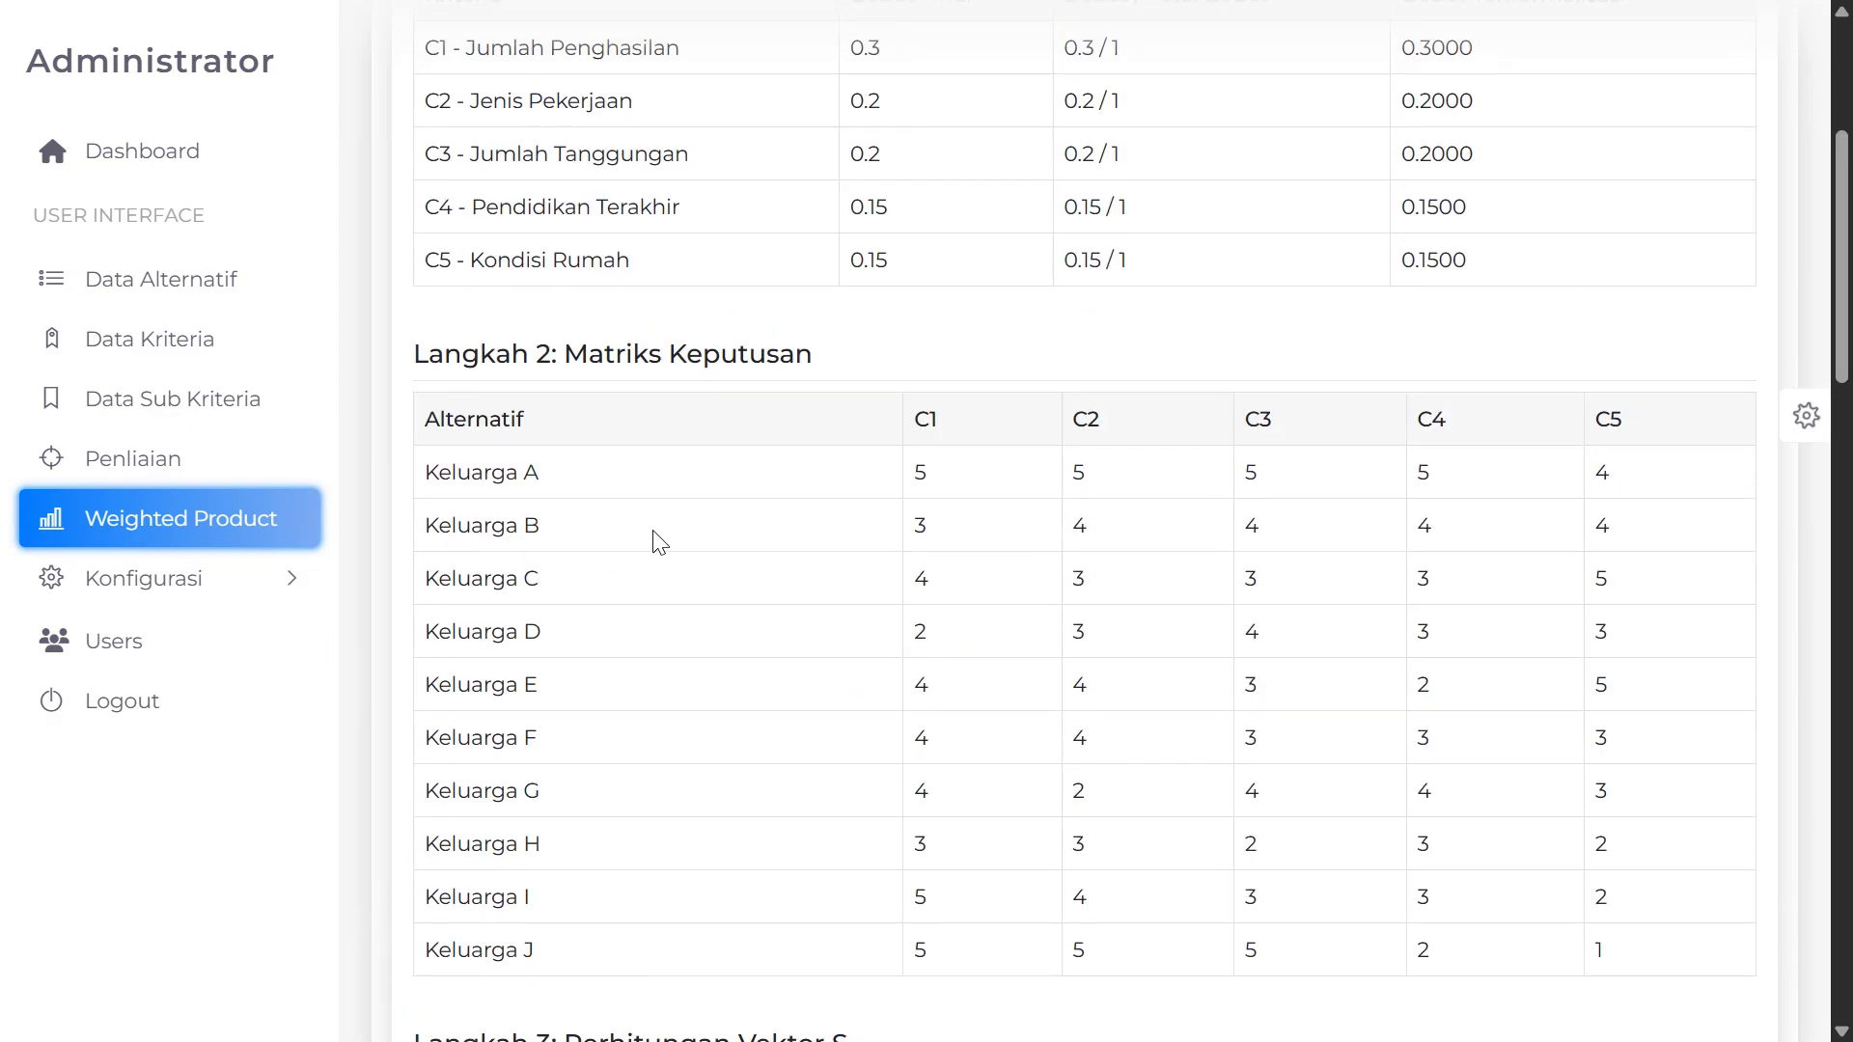
Open the printable Cetak Hasil selection results announcement
{"action": "scroll", "coordinate": [660, 541], "scroll_direction": "down", "scroll_amount": 20}
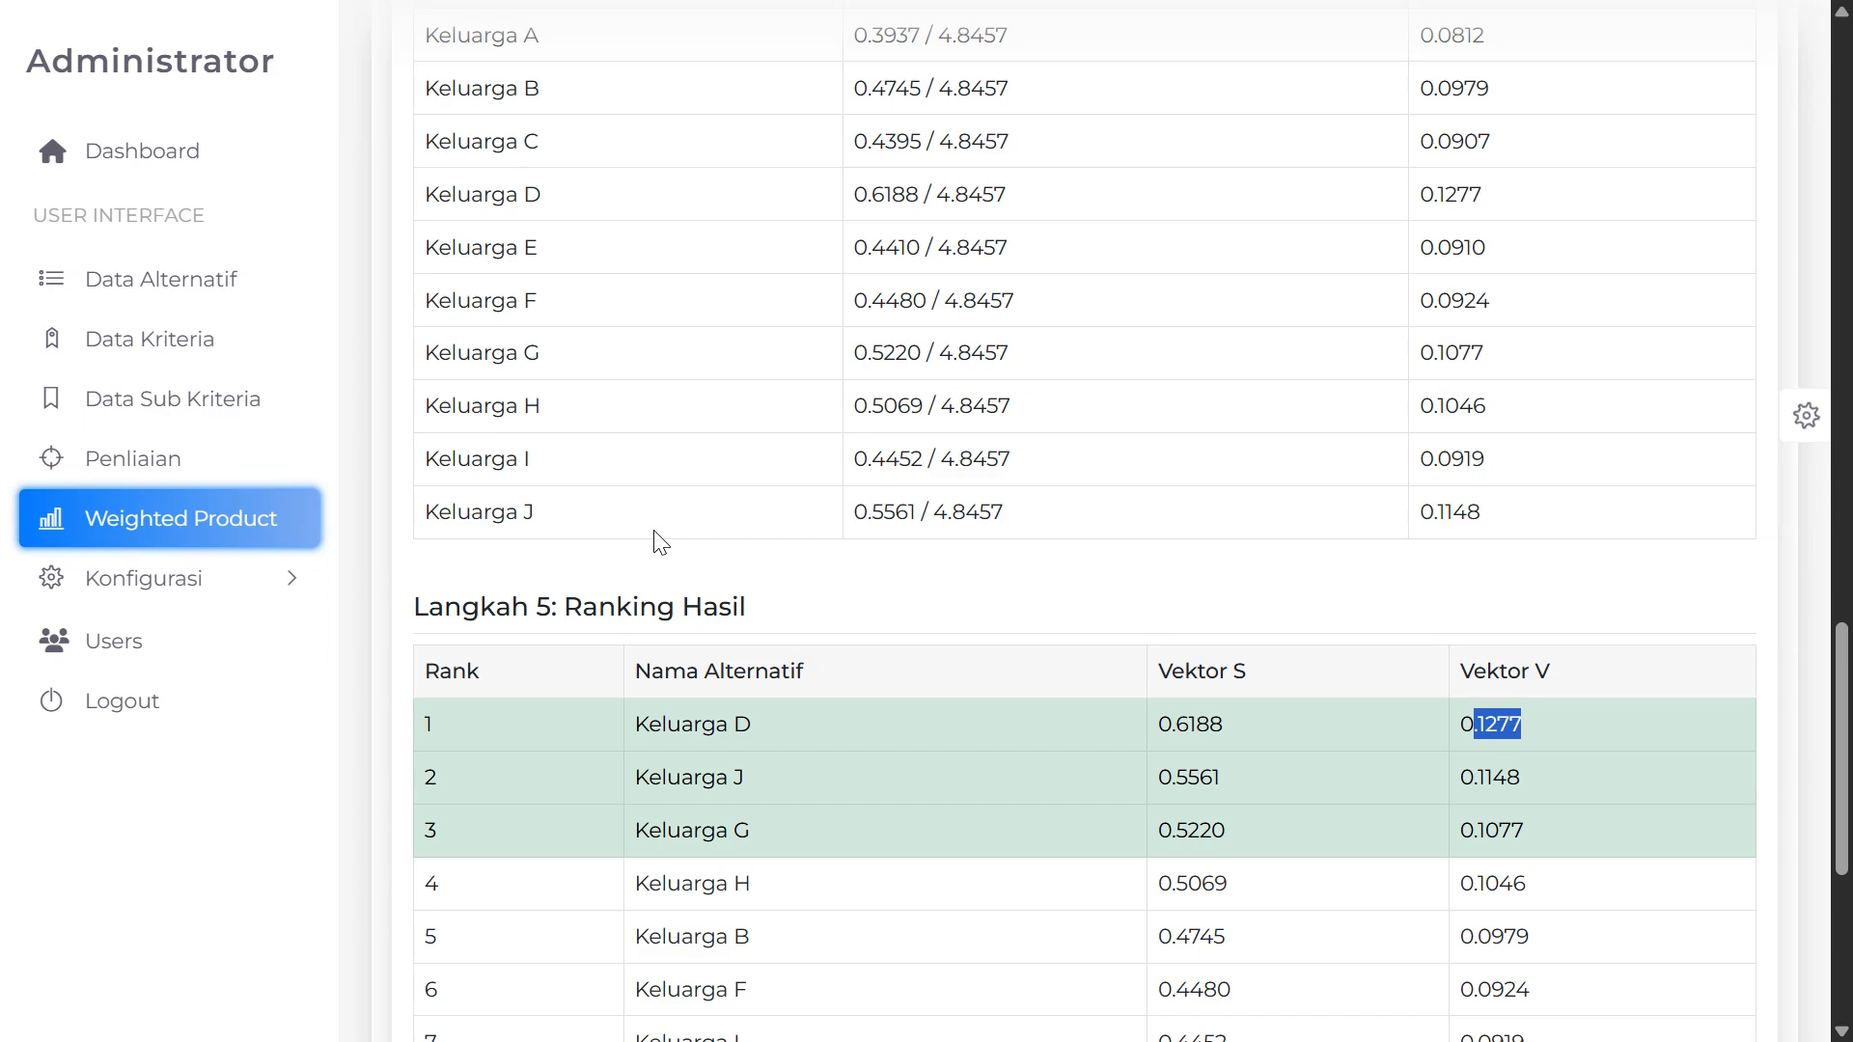
{"action": "scroll", "coordinate": [660, 540], "scroll_direction": "down", "scroll_amount": 2}
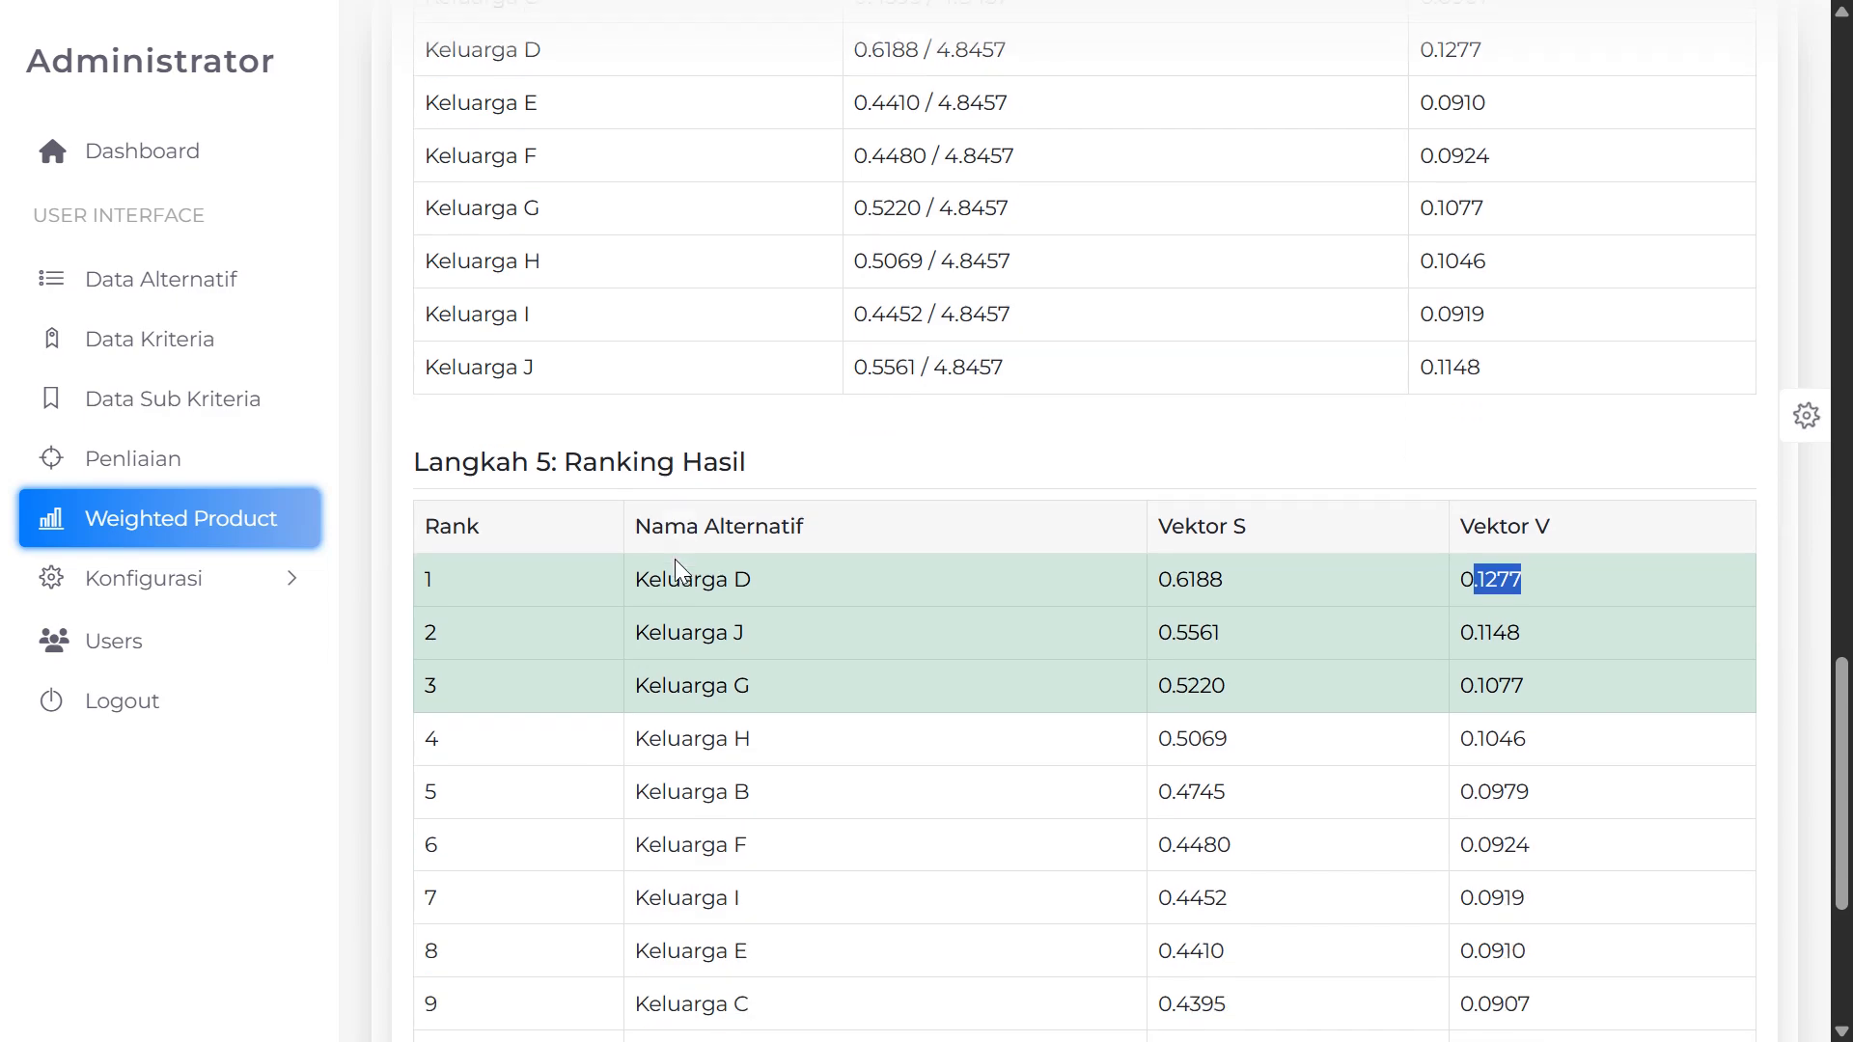
{"action": "scroll", "coordinate": [674, 559], "scroll_direction": "up", "scroll_amount": 20}
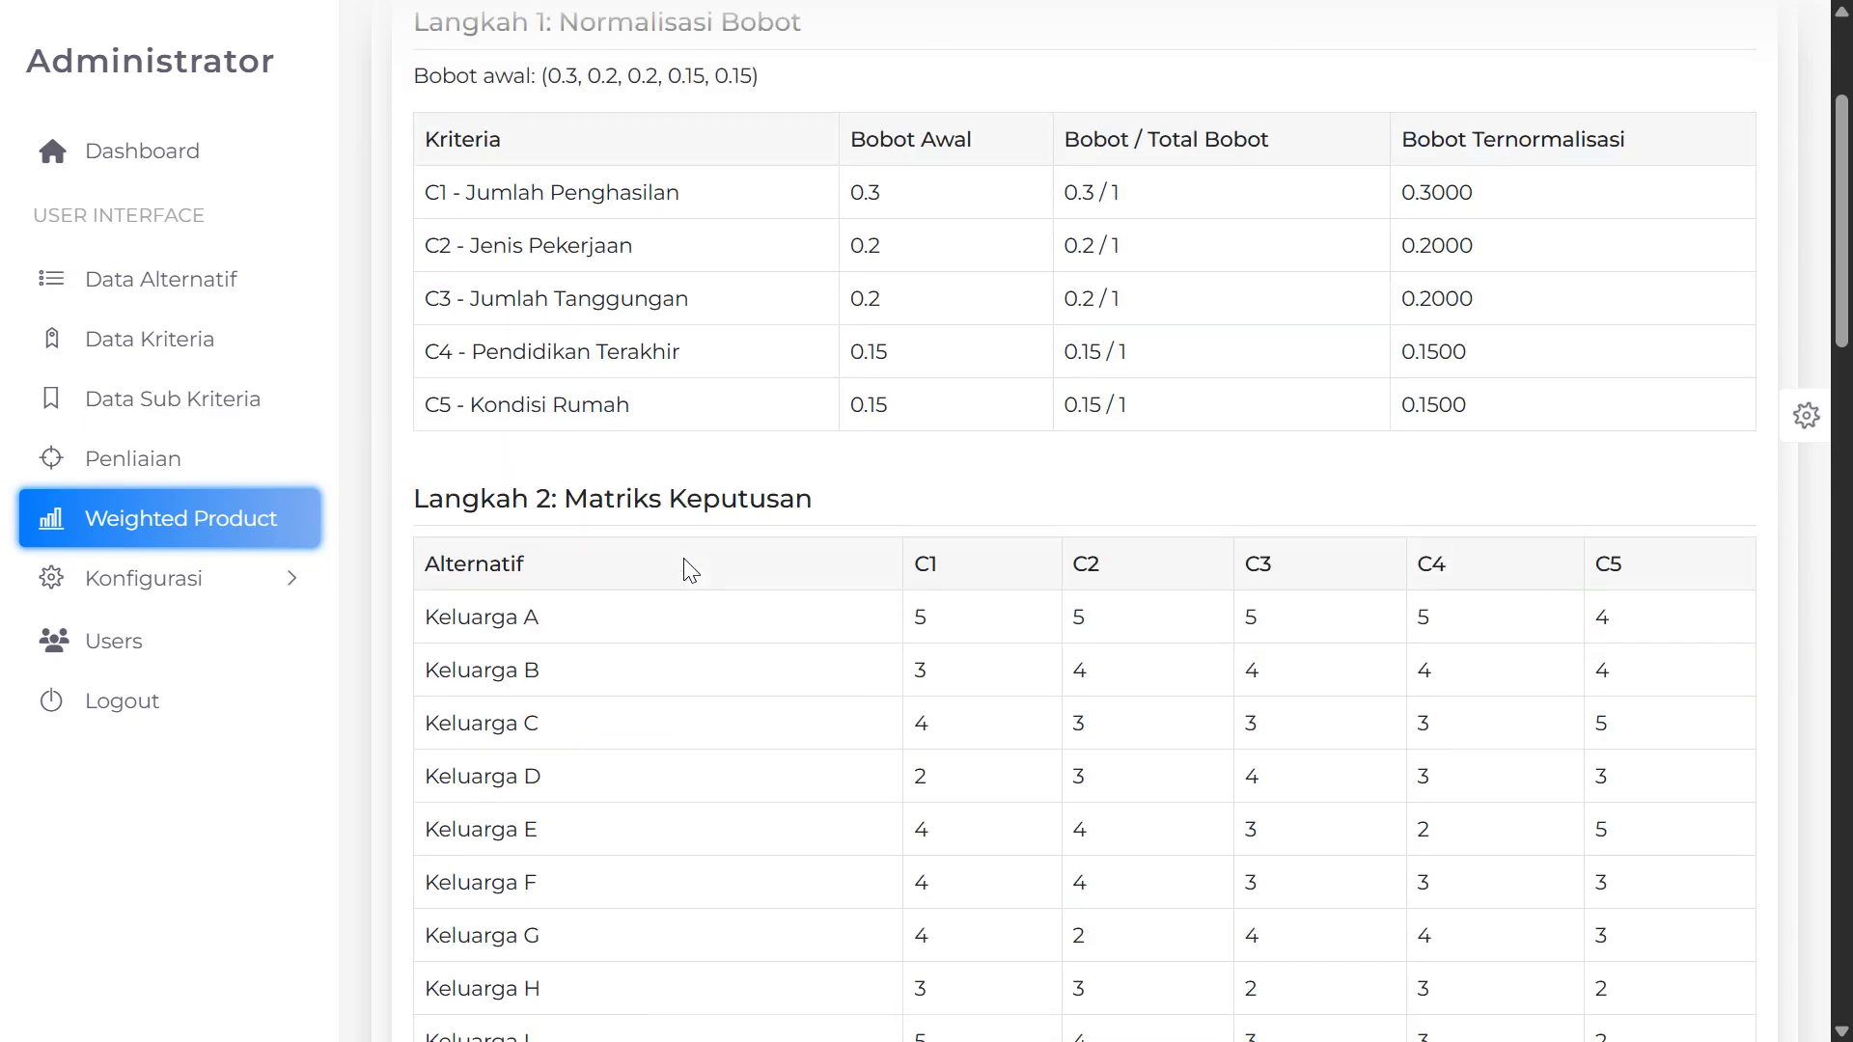
{"action": "scroll", "coordinate": [691, 569], "scroll_direction": "up", "scroll_amount": 3}
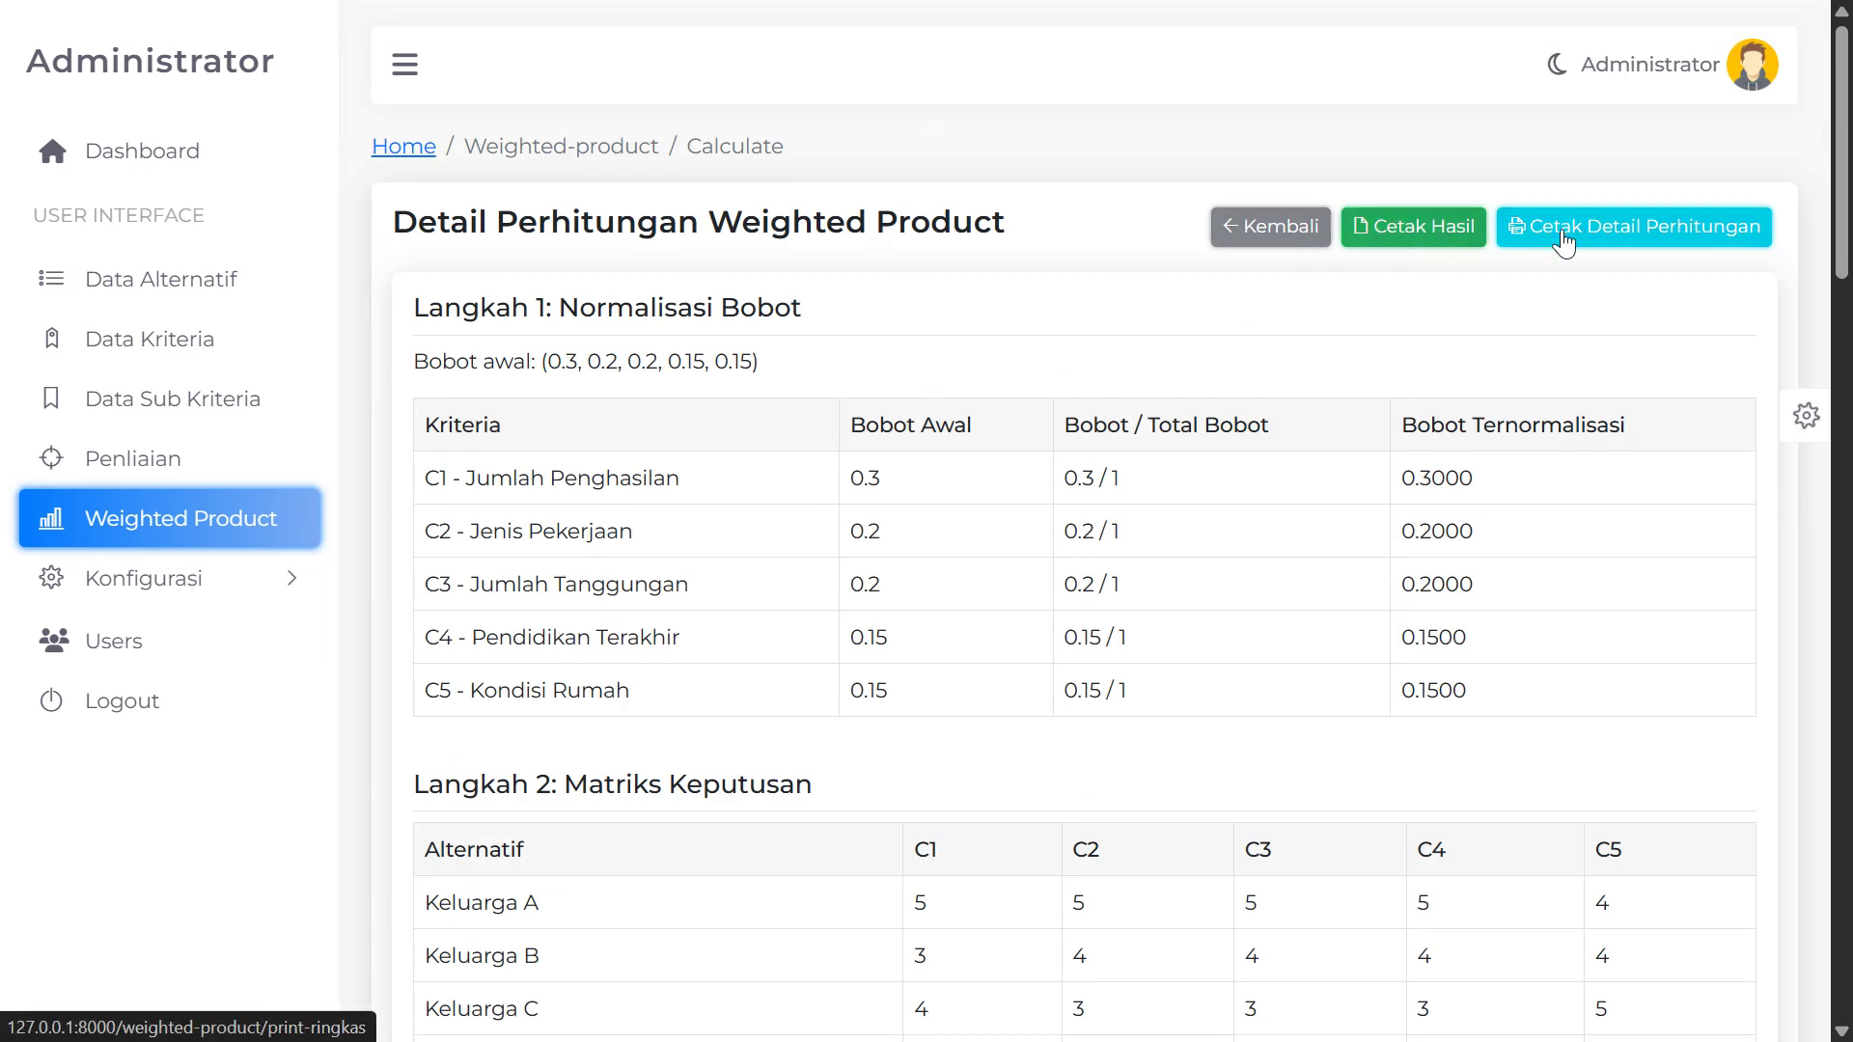
{"action": "left_click", "coordinate": [1413, 239]}
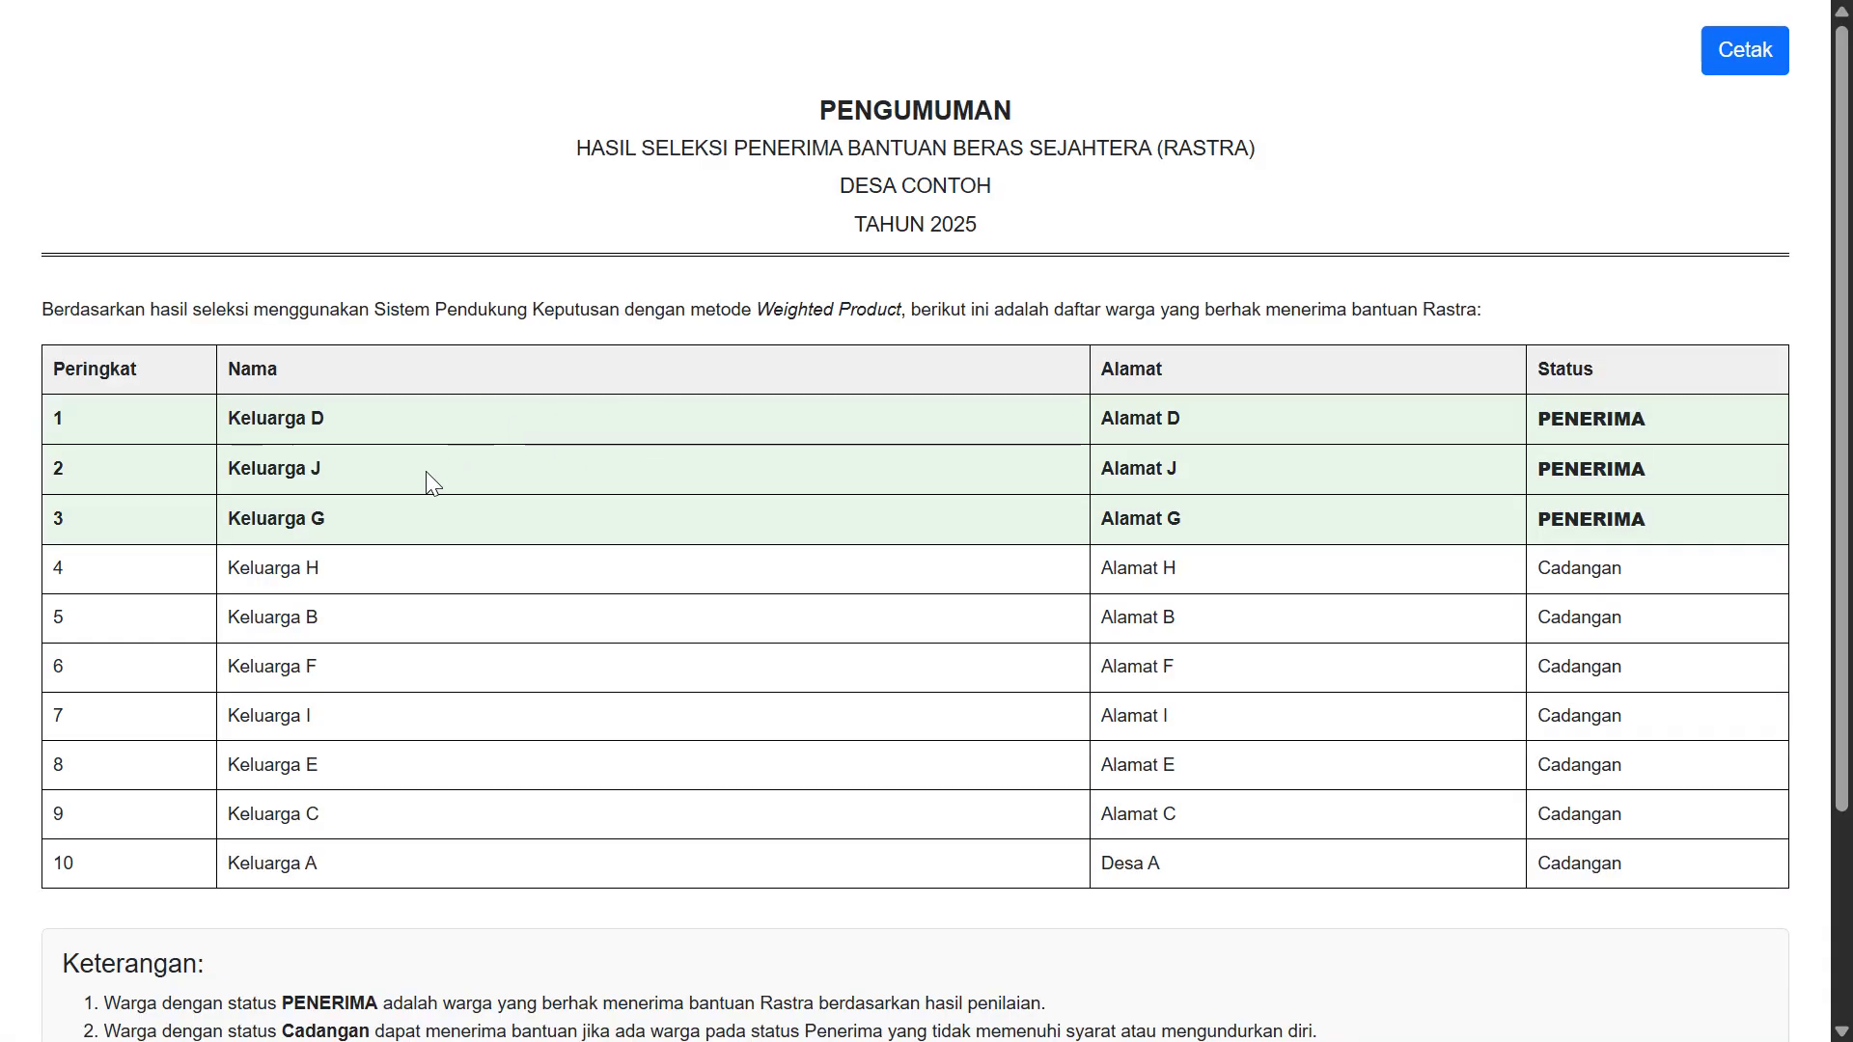
{"action": "scroll", "coordinate": [425, 471], "scroll_direction": "down", "scroll_amount": 2}
{"action": "scroll", "coordinate": [415, 479], "scroll_direction": "up", "scroll_amount": 2}
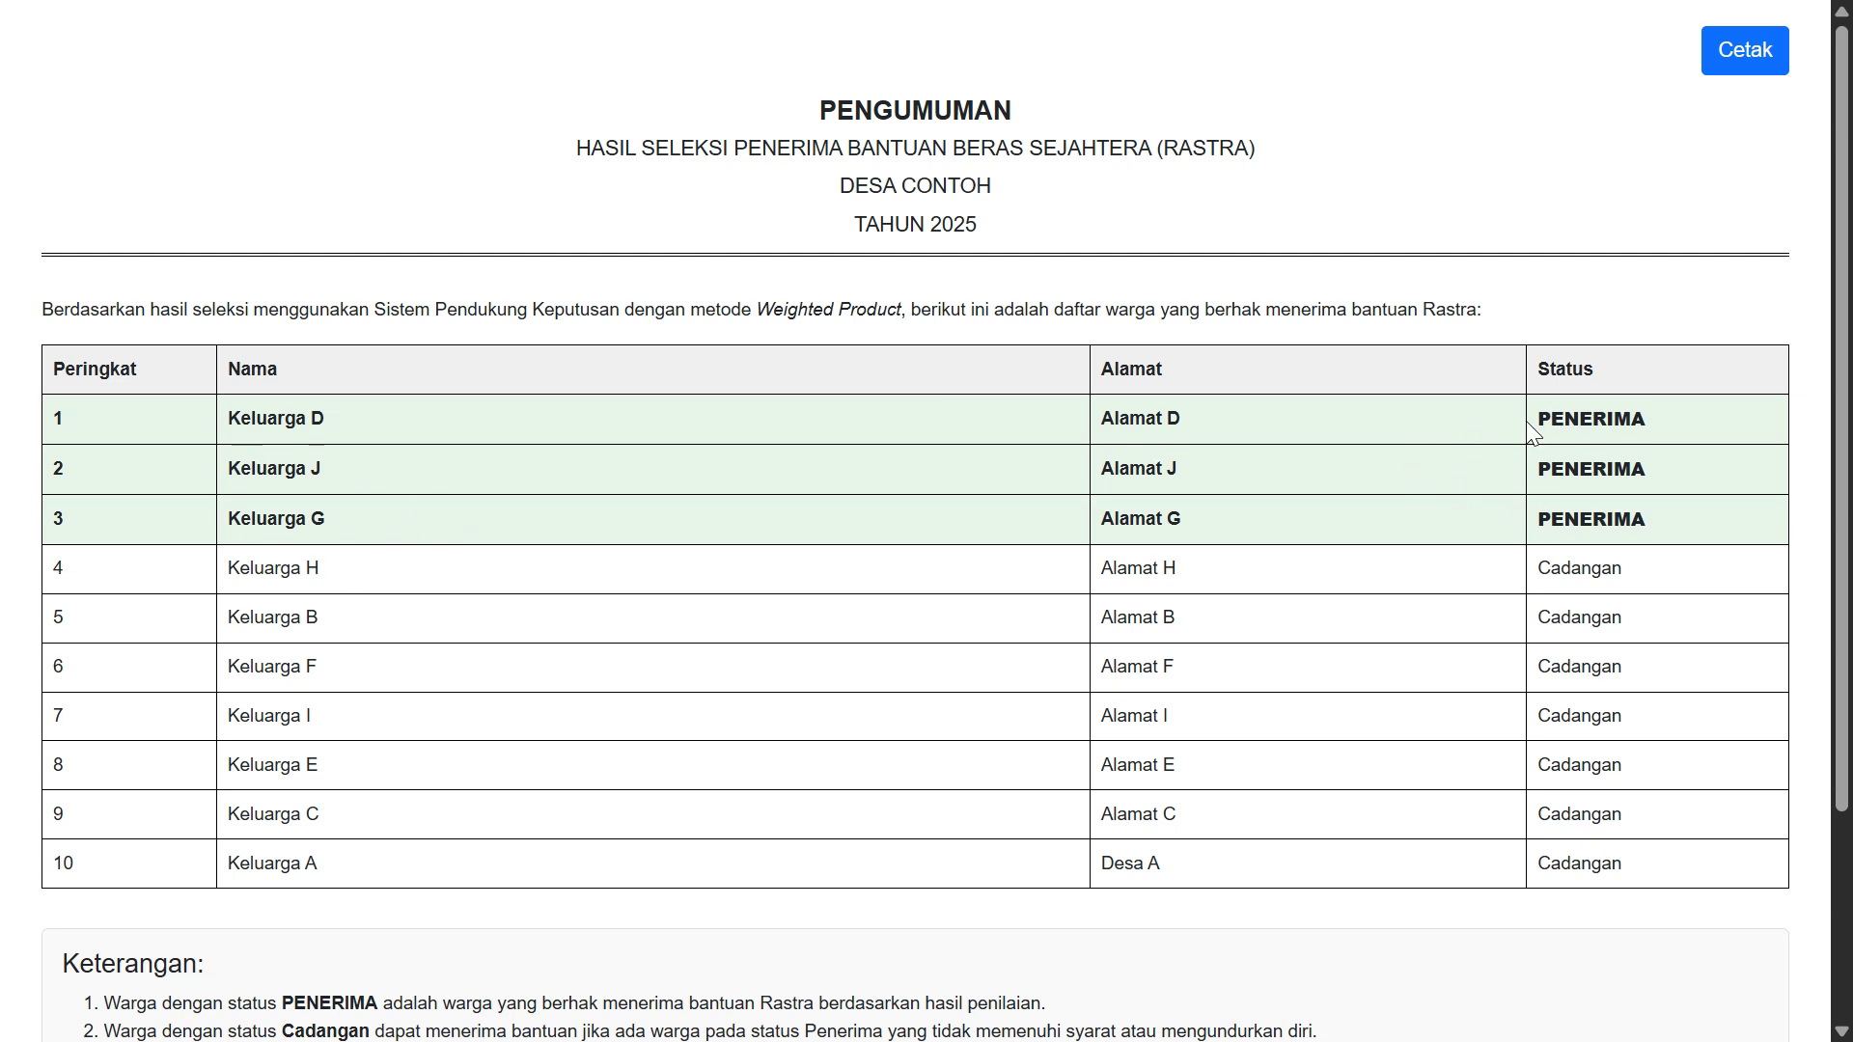
Highlight the PENERIMA status of Keluarga D, J and G on the announcement
{"action": "left_click_drag", "start_coordinate": [1532, 422], "coordinate": [1678, 424]}
{"action": "left_click_drag", "start_coordinate": [1534, 471], "coordinate": [1677, 486]}
{"action": "left_click_drag", "start_coordinate": [1556, 522], "coordinate": [1672, 531]}
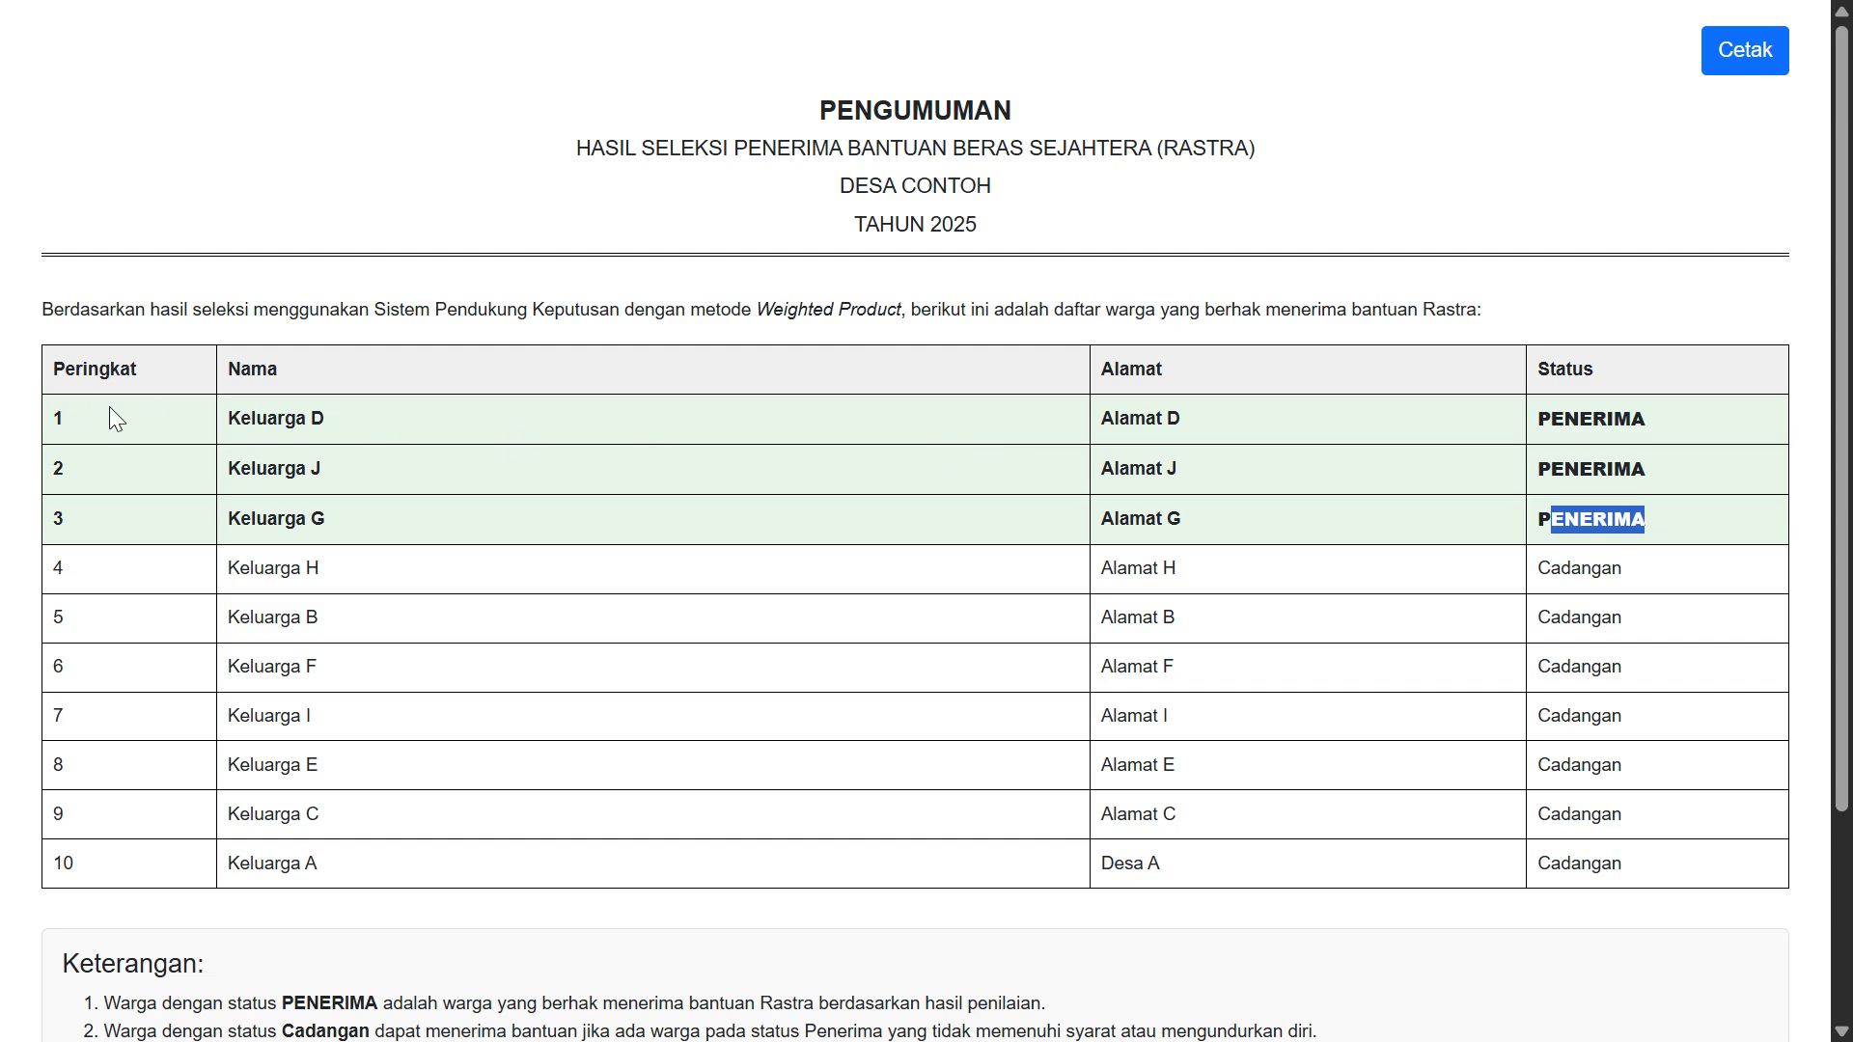
{"action": "left_click_drag", "start_coordinate": [1550, 421], "coordinate": [1684, 424]}
{"action": "left_click_drag", "start_coordinate": [1607, 521], "coordinate": [1622, 523]}
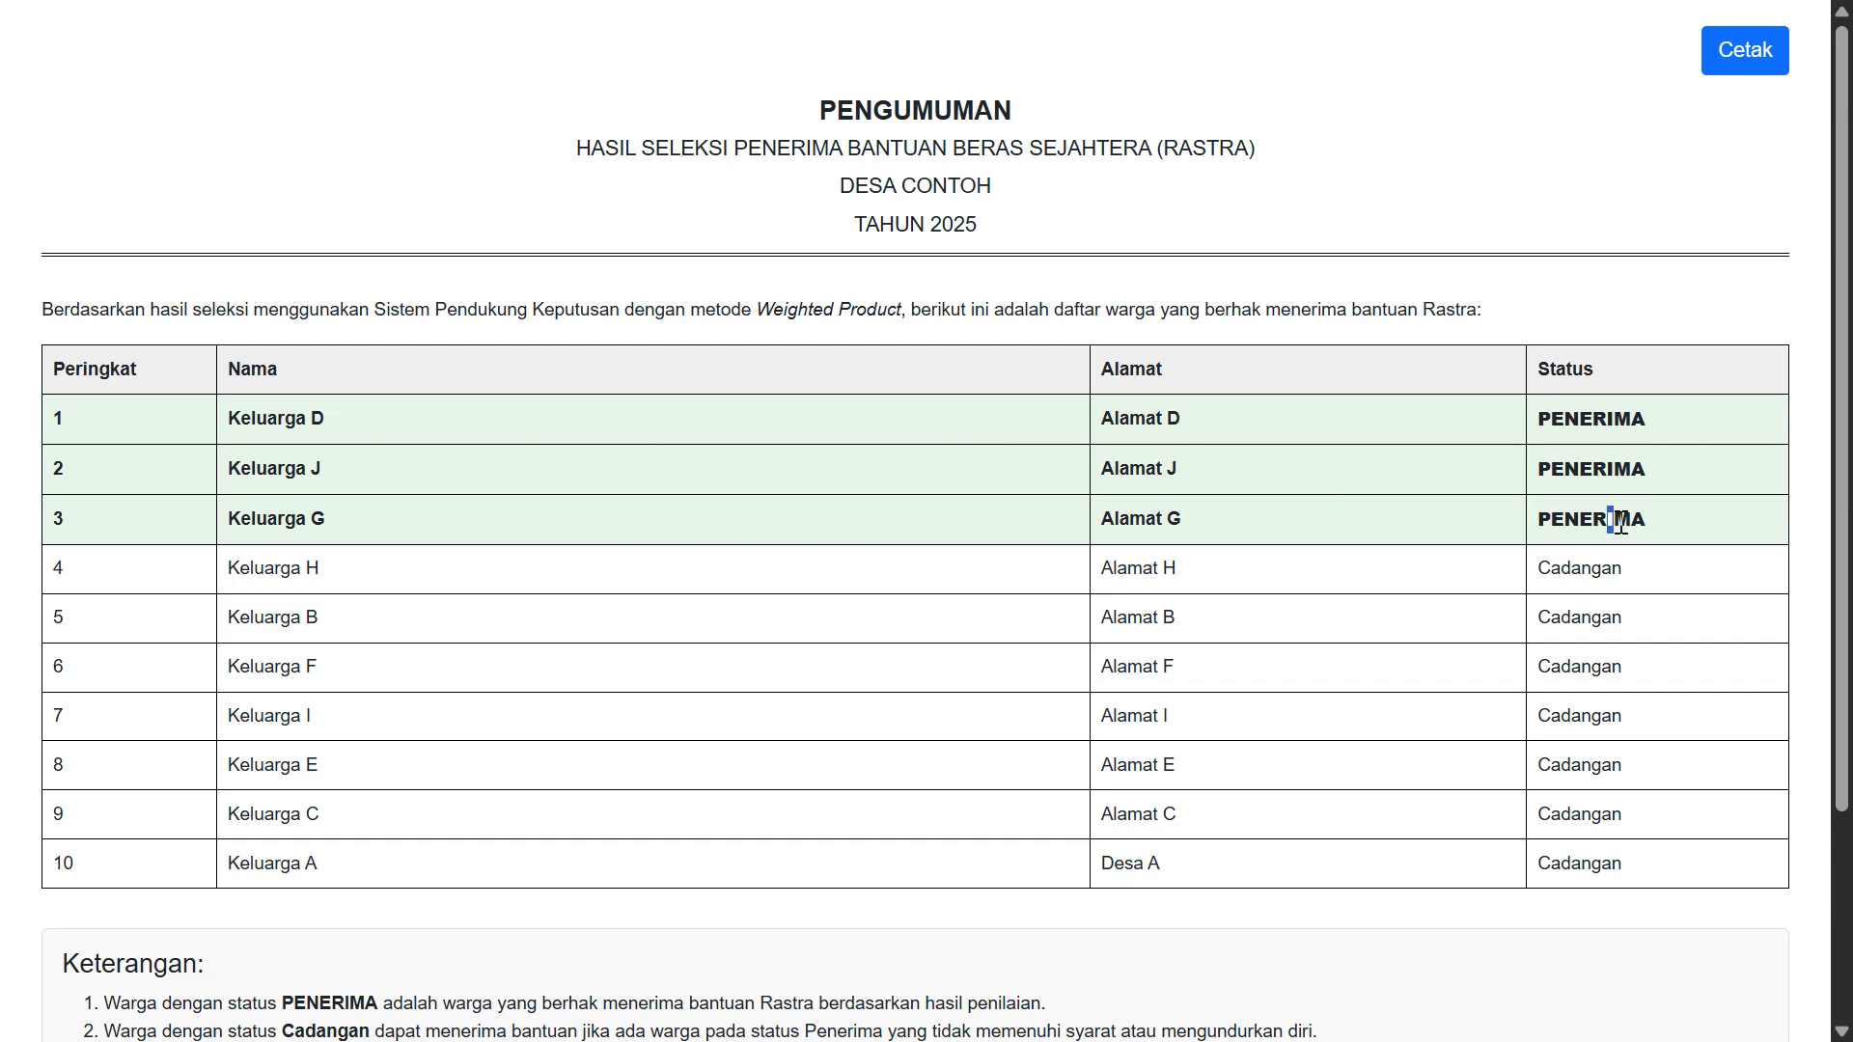
{"action": "scroll", "coordinate": [1501, 606], "scroll_direction": "down", "scroll_amount": 3}
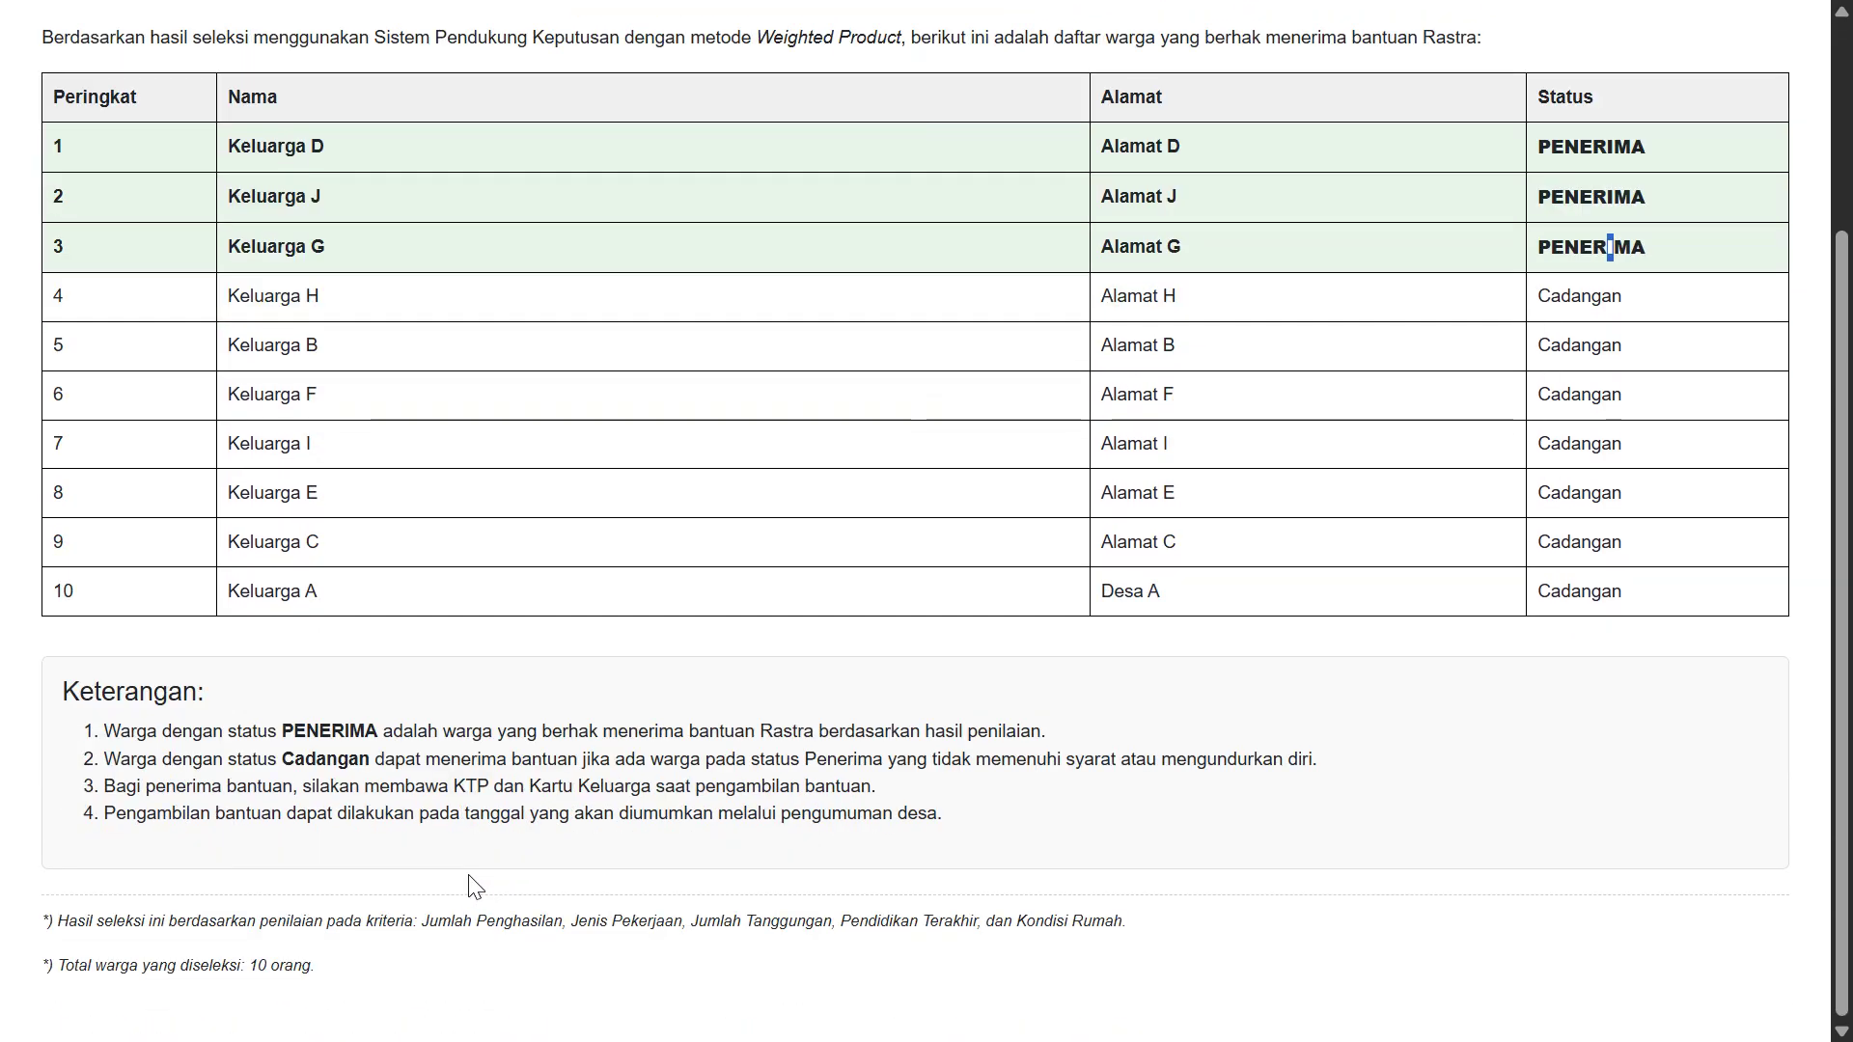
{"action": "scroll", "coordinate": [922, 417], "scroll_direction": "up", "scroll_amount": 3}
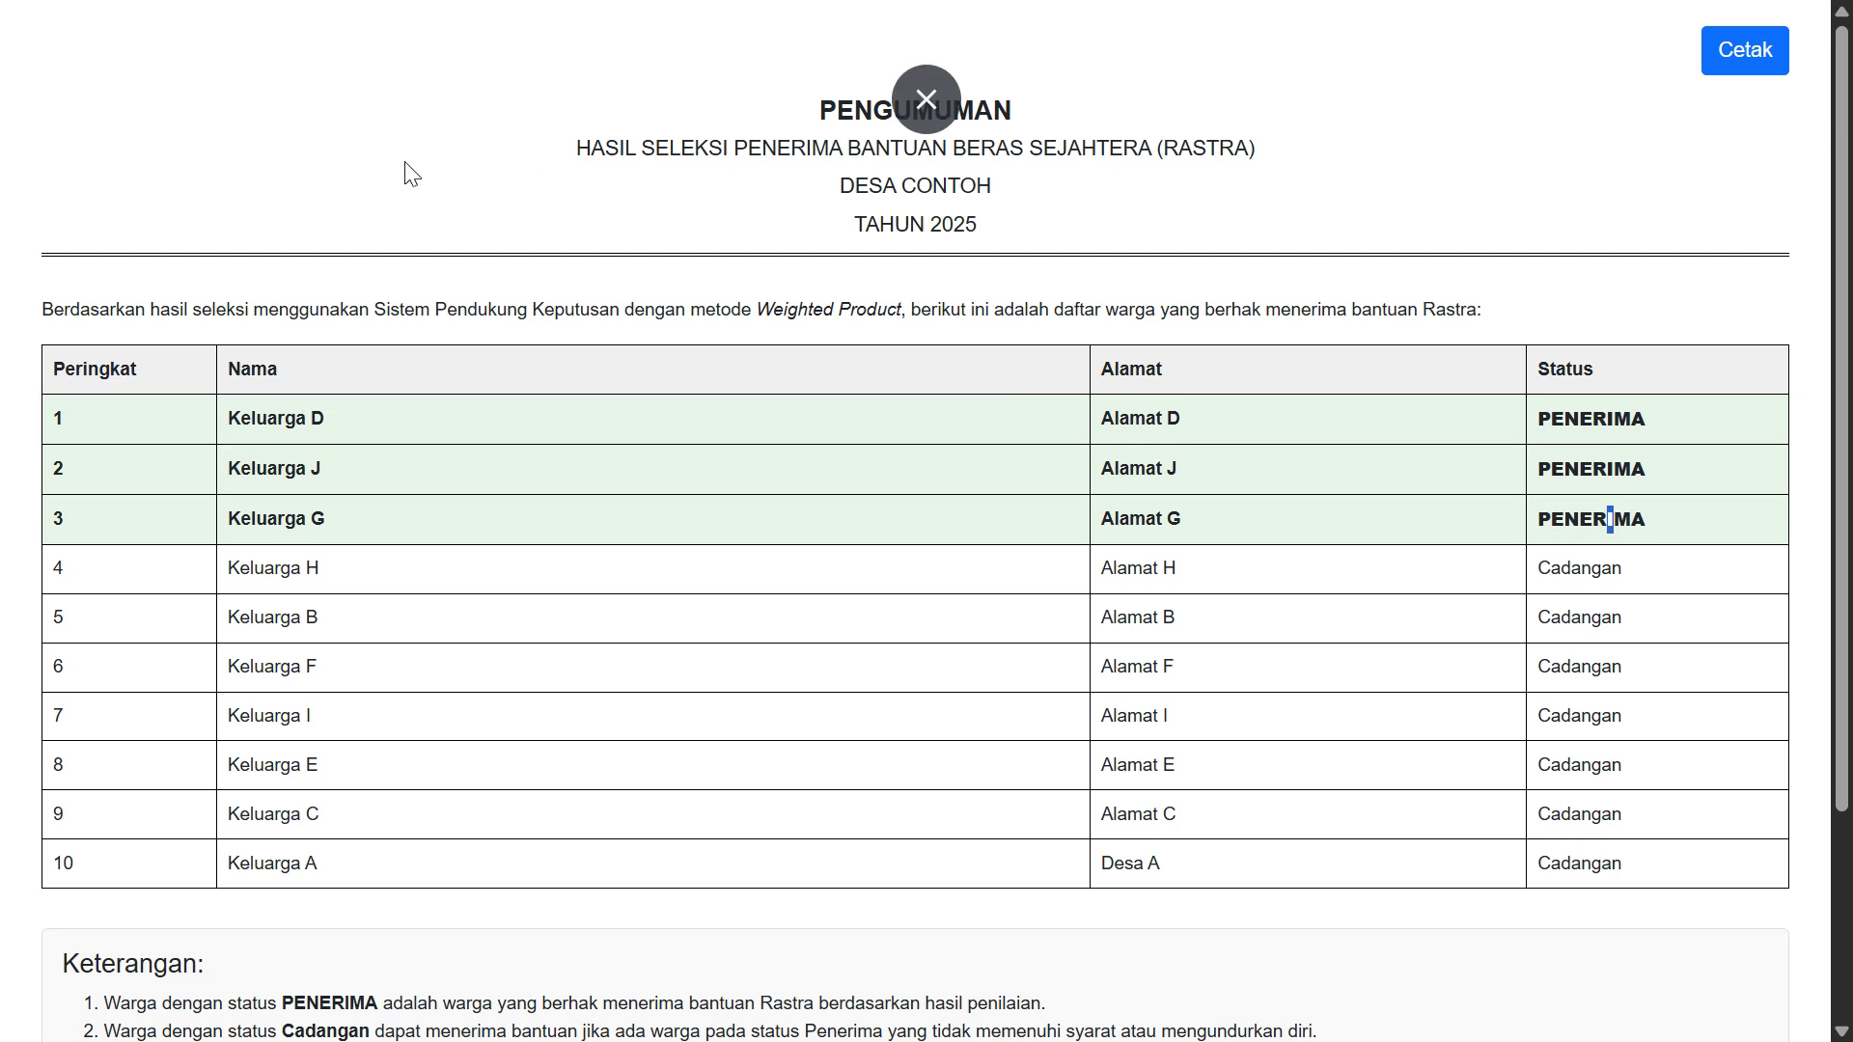
Return to the calculation detail tab with the browser in full screen
{"action": "left_click", "coordinate": [942, 116]}
{"action": "left_click", "coordinate": [1243, 39]}
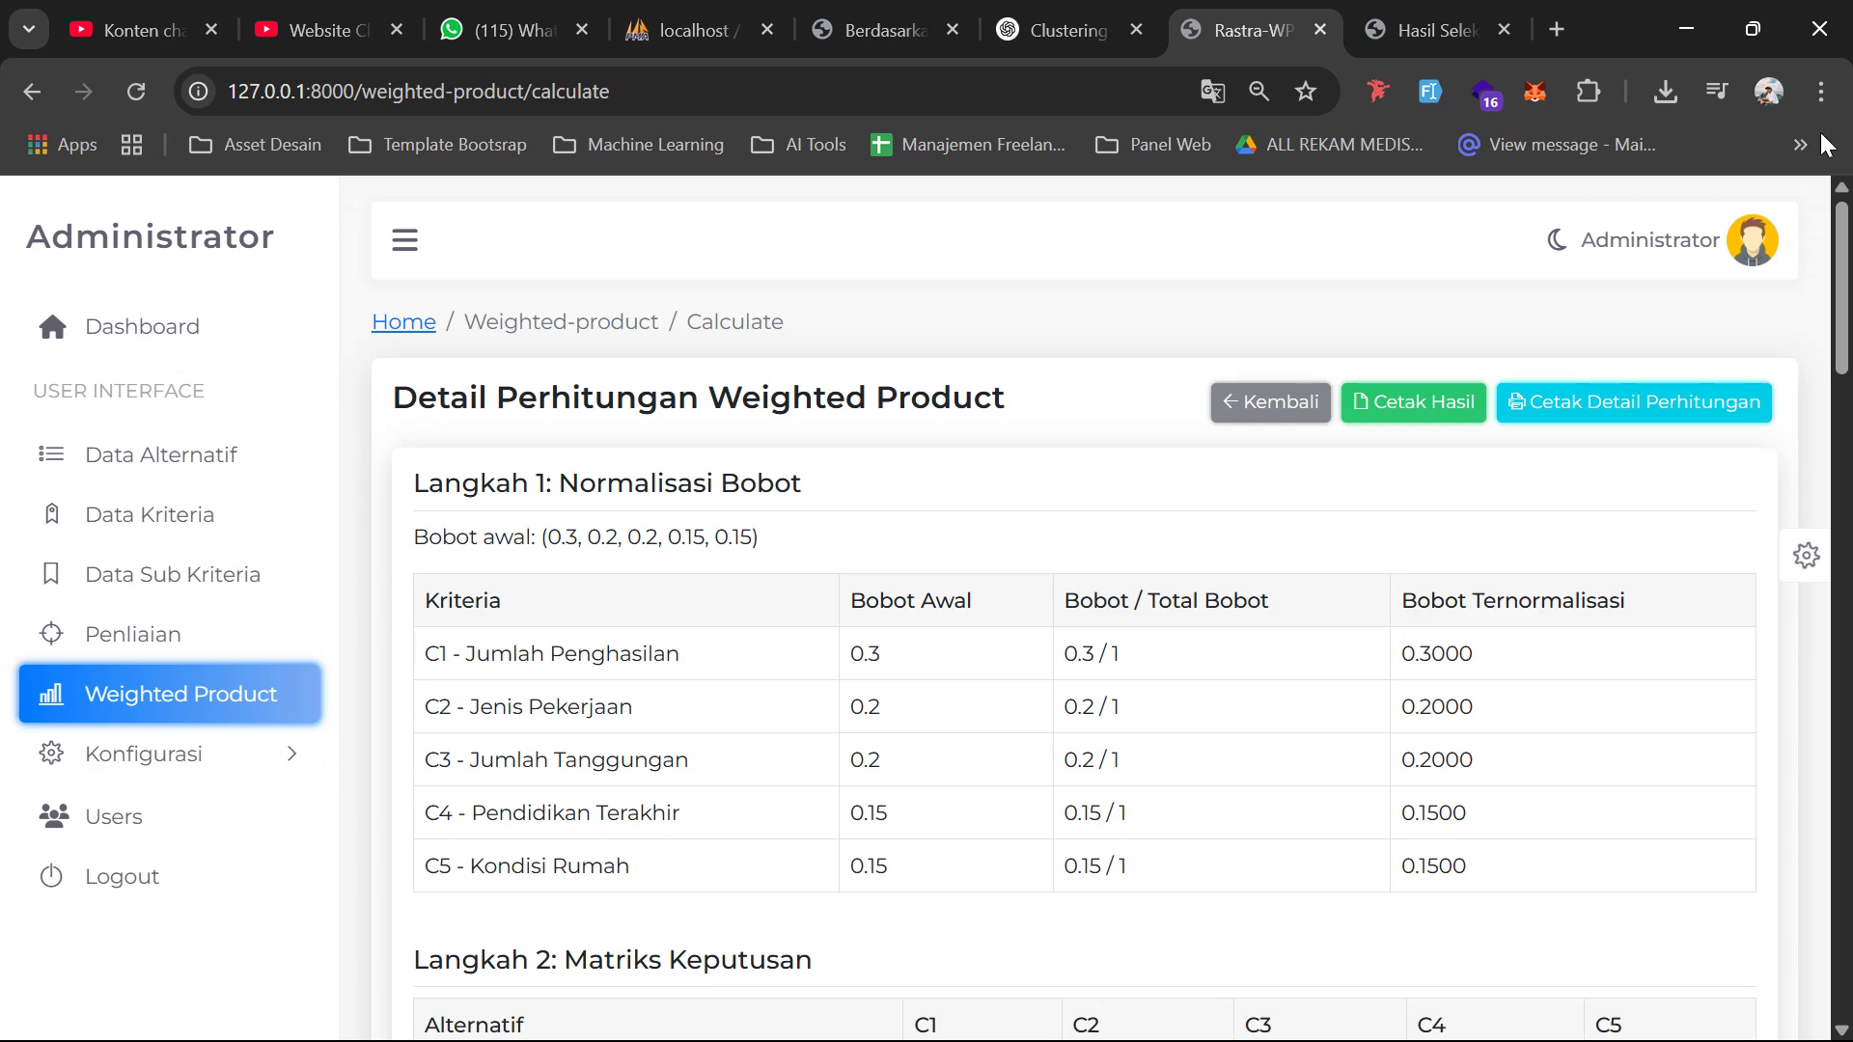
{"action": "left_click", "coordinate": [1822, 91]}
{"action": "left_click", "coordinate": [1815, 672]}
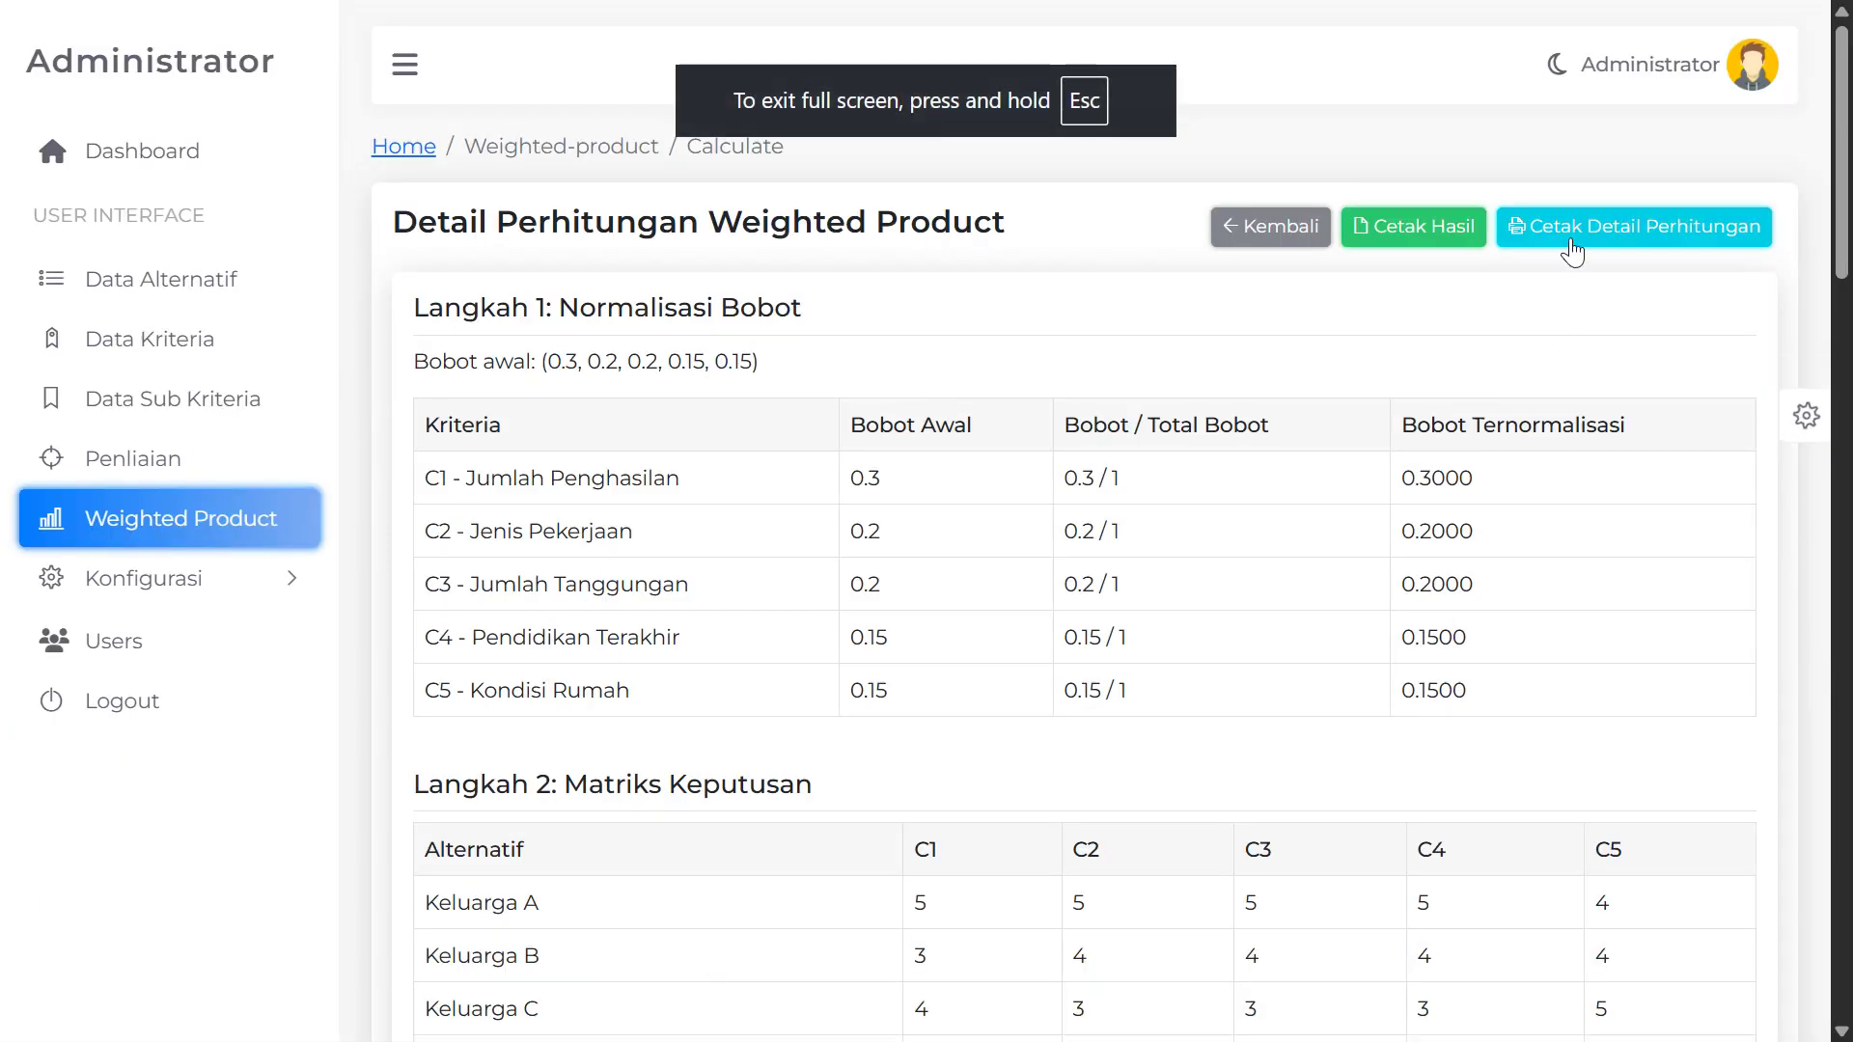
Open the printable Cetak Detail Perhitungan report
{"action": "left_click", "coordinate": [1631, 231]}
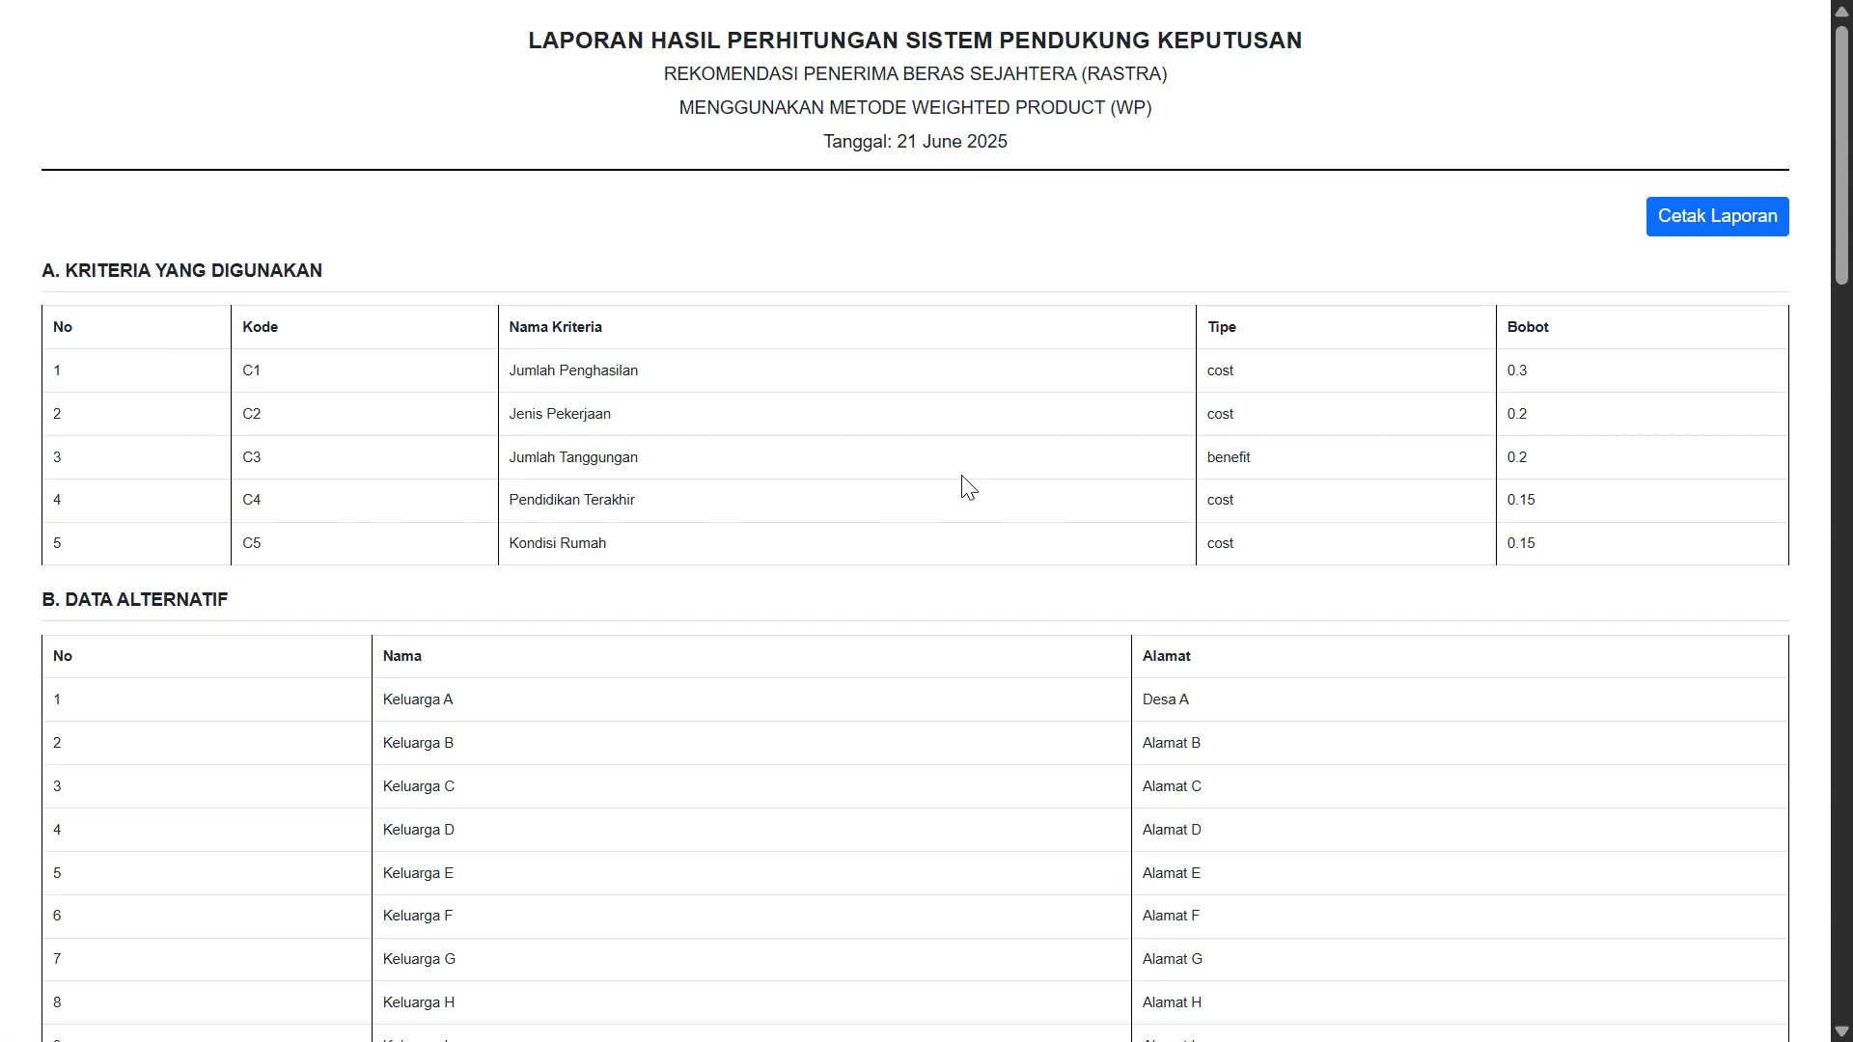
{"action": "scroll", "coordinate": [621, 505], "scroll_direction": "down", "scroll_amount": 4}
{"action": "scroll", "coordinate": [620, 504], "scroll_direction": "up", "scroll_amount": 3}
{"action": "scroll", "coordinate": [612, 492], "scroll_direction": "down", "scroll_amount": 13}
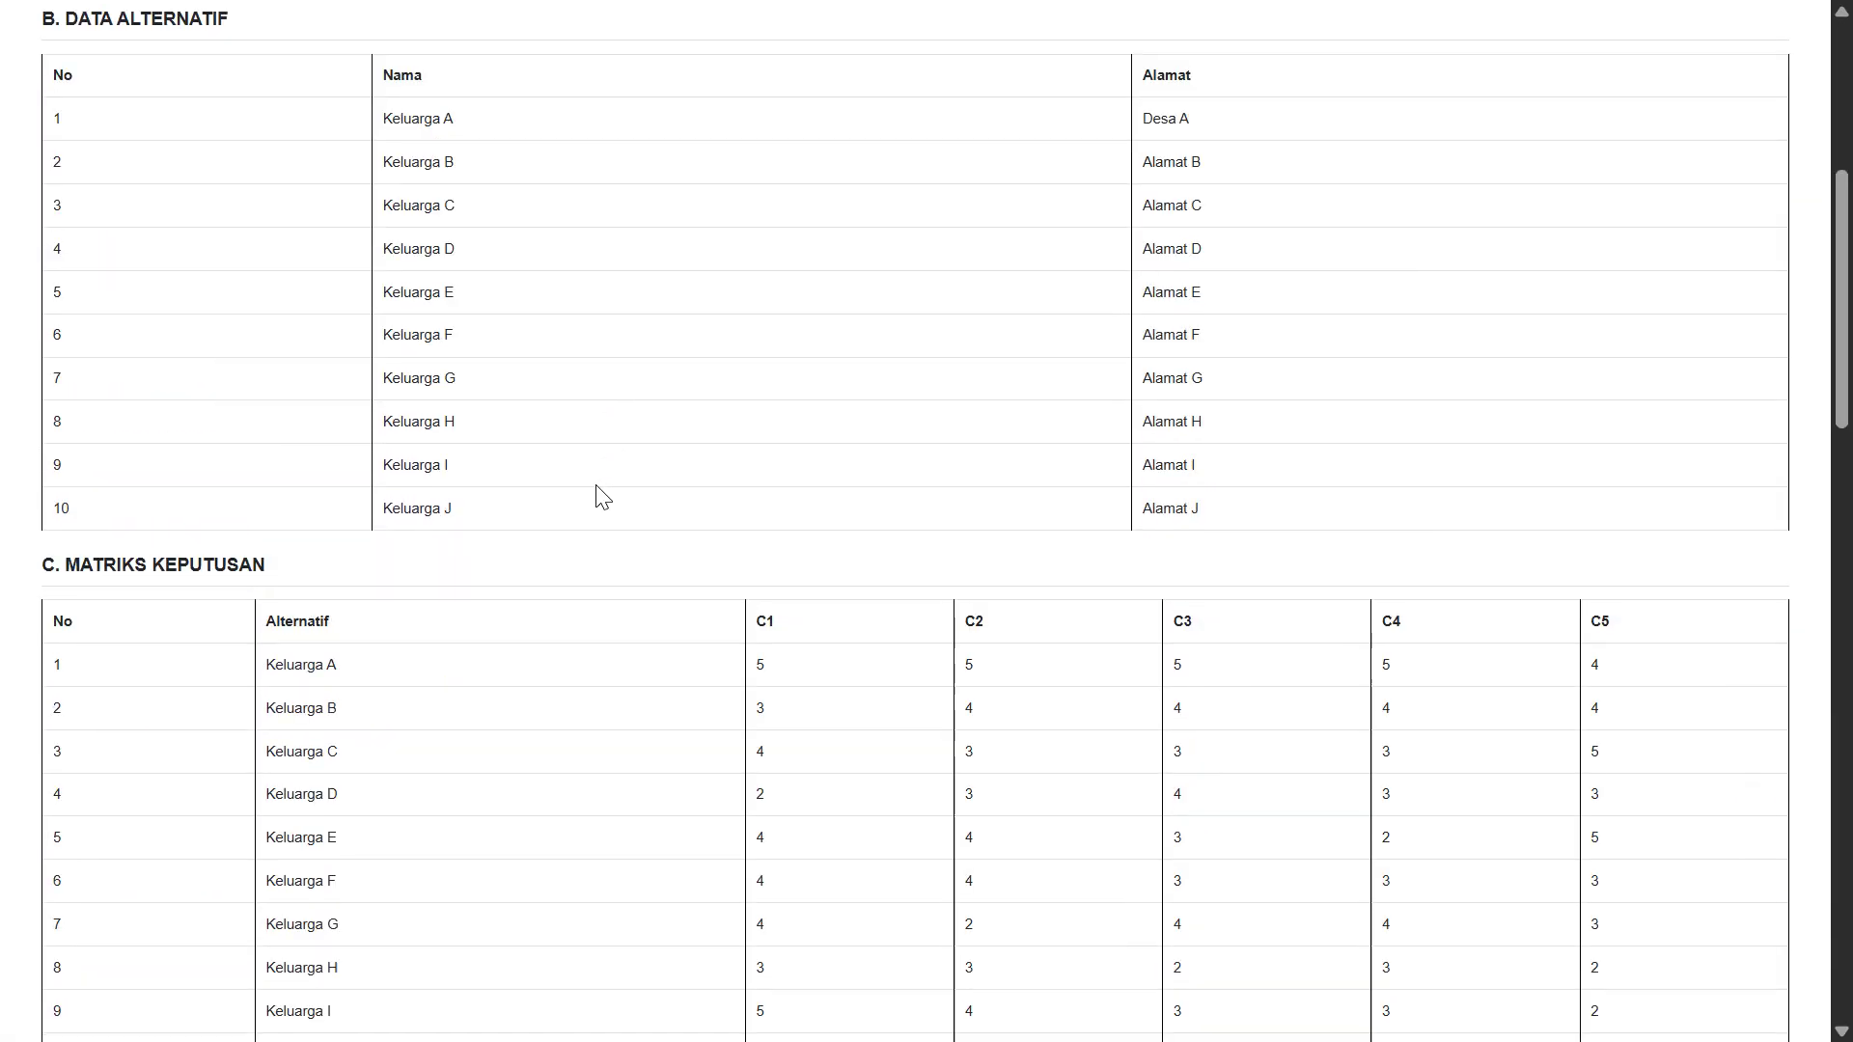
{"action": "scroll", "coordinate": [374, 473], "scroll_direction": "down", "scroll_amount": 5}
{"action": "scroll", "coordinate": [269, 550], "scroll_direction": "up", "scroll_amount": 3}
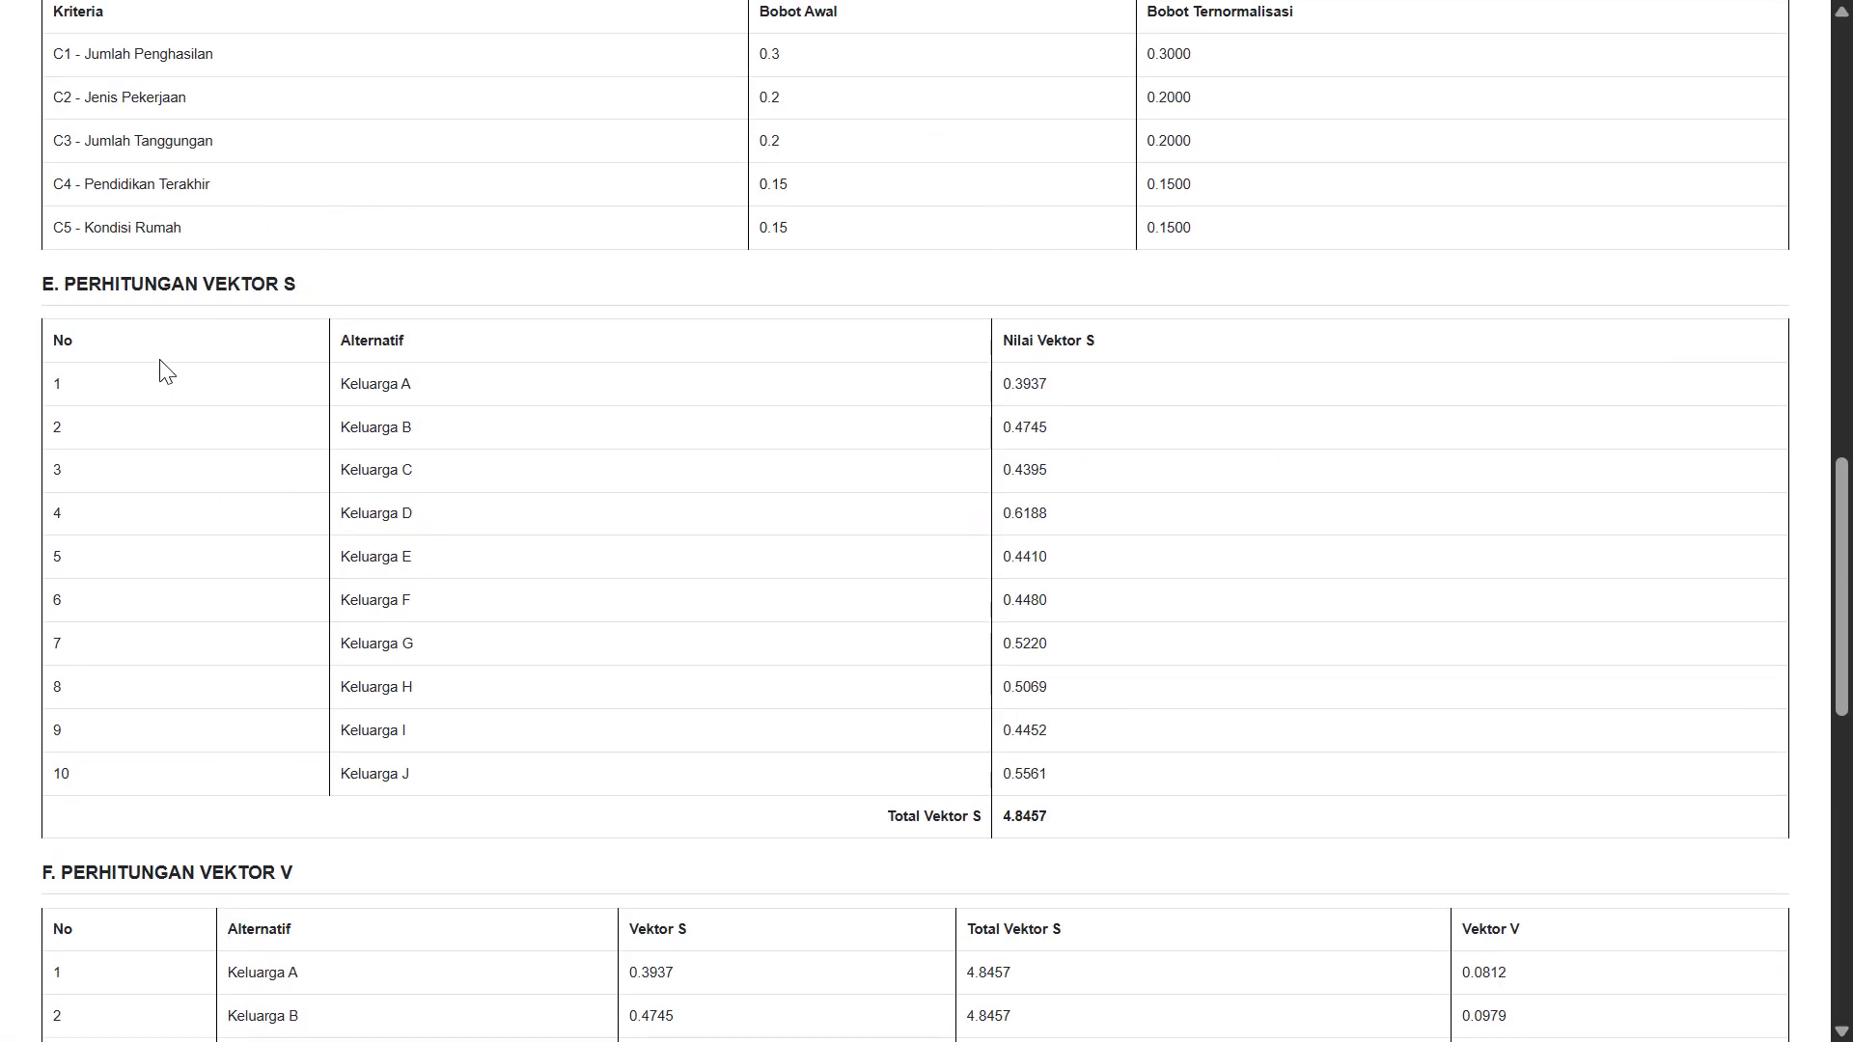
Scroll through the report's criteria, matrix, vector, ranking and conclusion sections
{"action": "left_click_drag", "start_coordinate": [64, 281], "coordinate": [333, 278]}
{"action": "scroll", "coordinate": [330, 302], "scroll_direction": "down", "scroll_amount": 1}
{"action": "scroll", "coordinate": [207, 570], "scroll_direction": "down", "scroll_amount": 2}
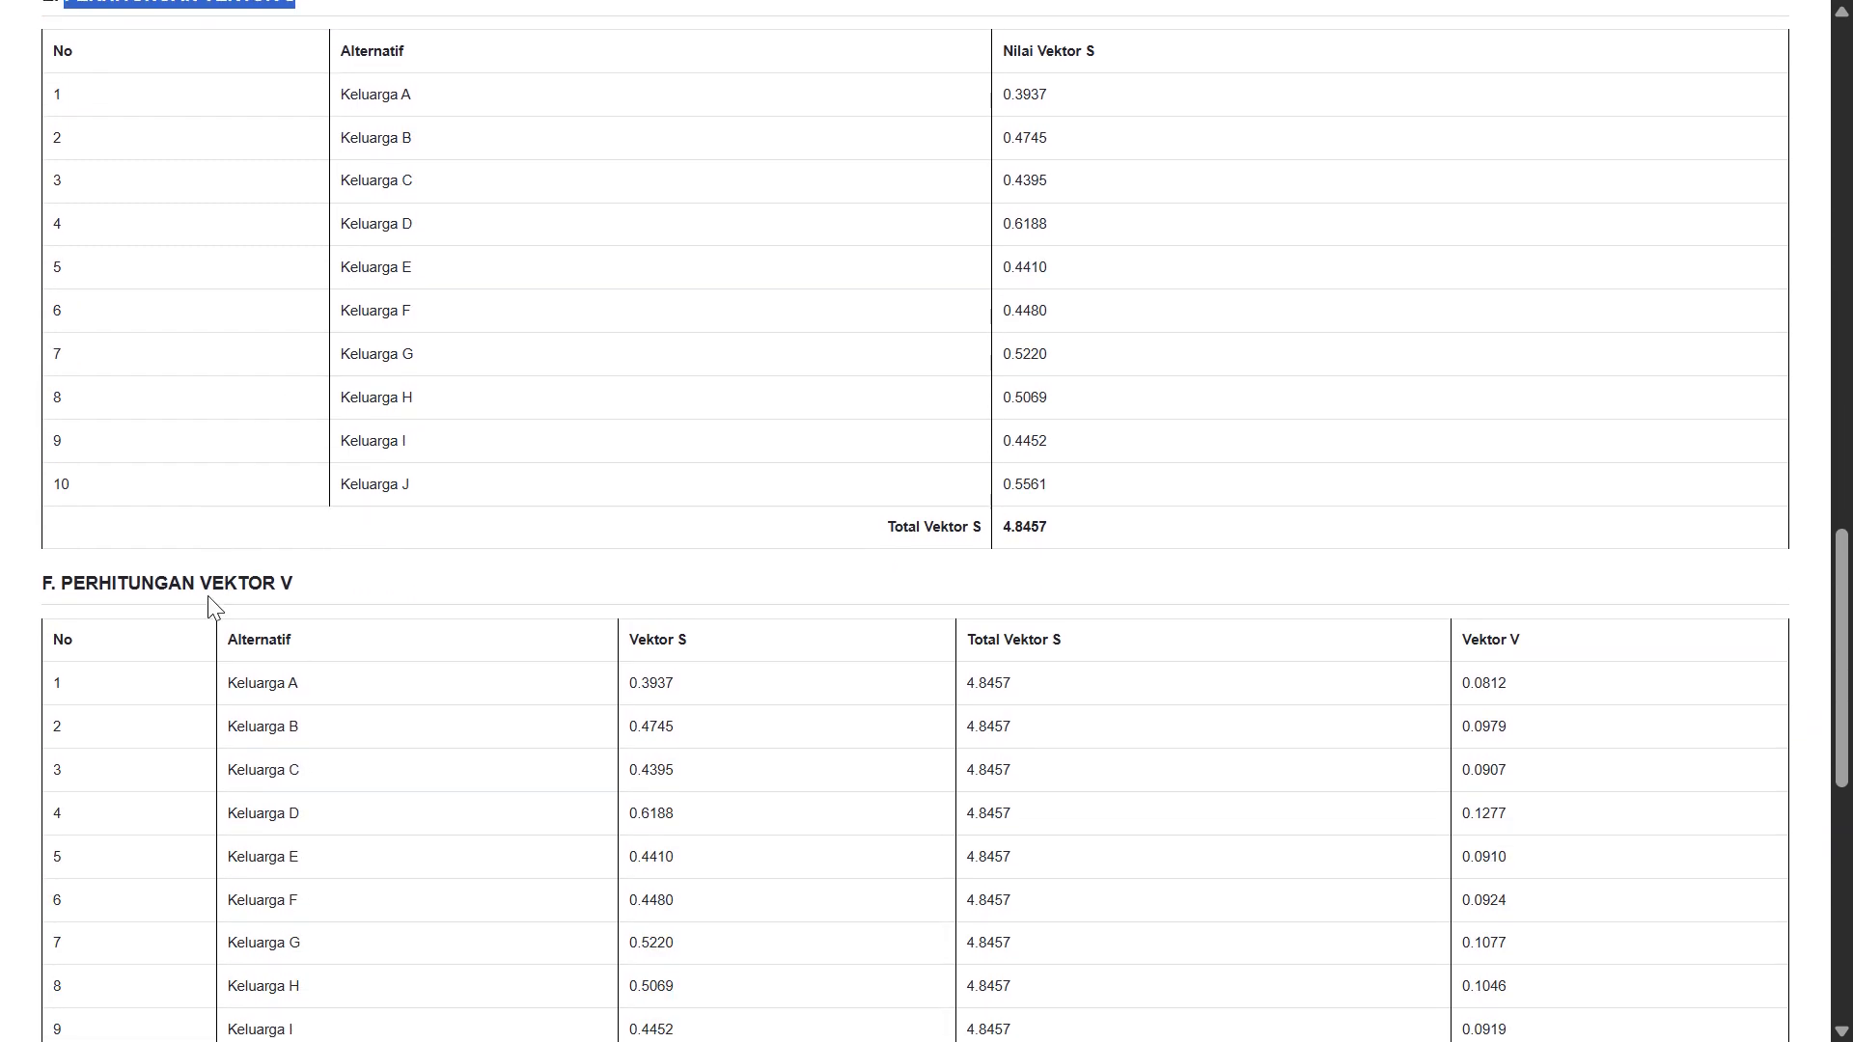
{"action": "left_click_drag", "start_coordinate": [206, 593], "coordinate": [419, 579]}
{"action": "scroll", "coordinate": [473, 582], "scroll_direction": "down", "scroll_amount": 8}
{"action": "scroll", "coordinate": [530, 586], "scroll_direction": "down", "scroll_amount": 2}
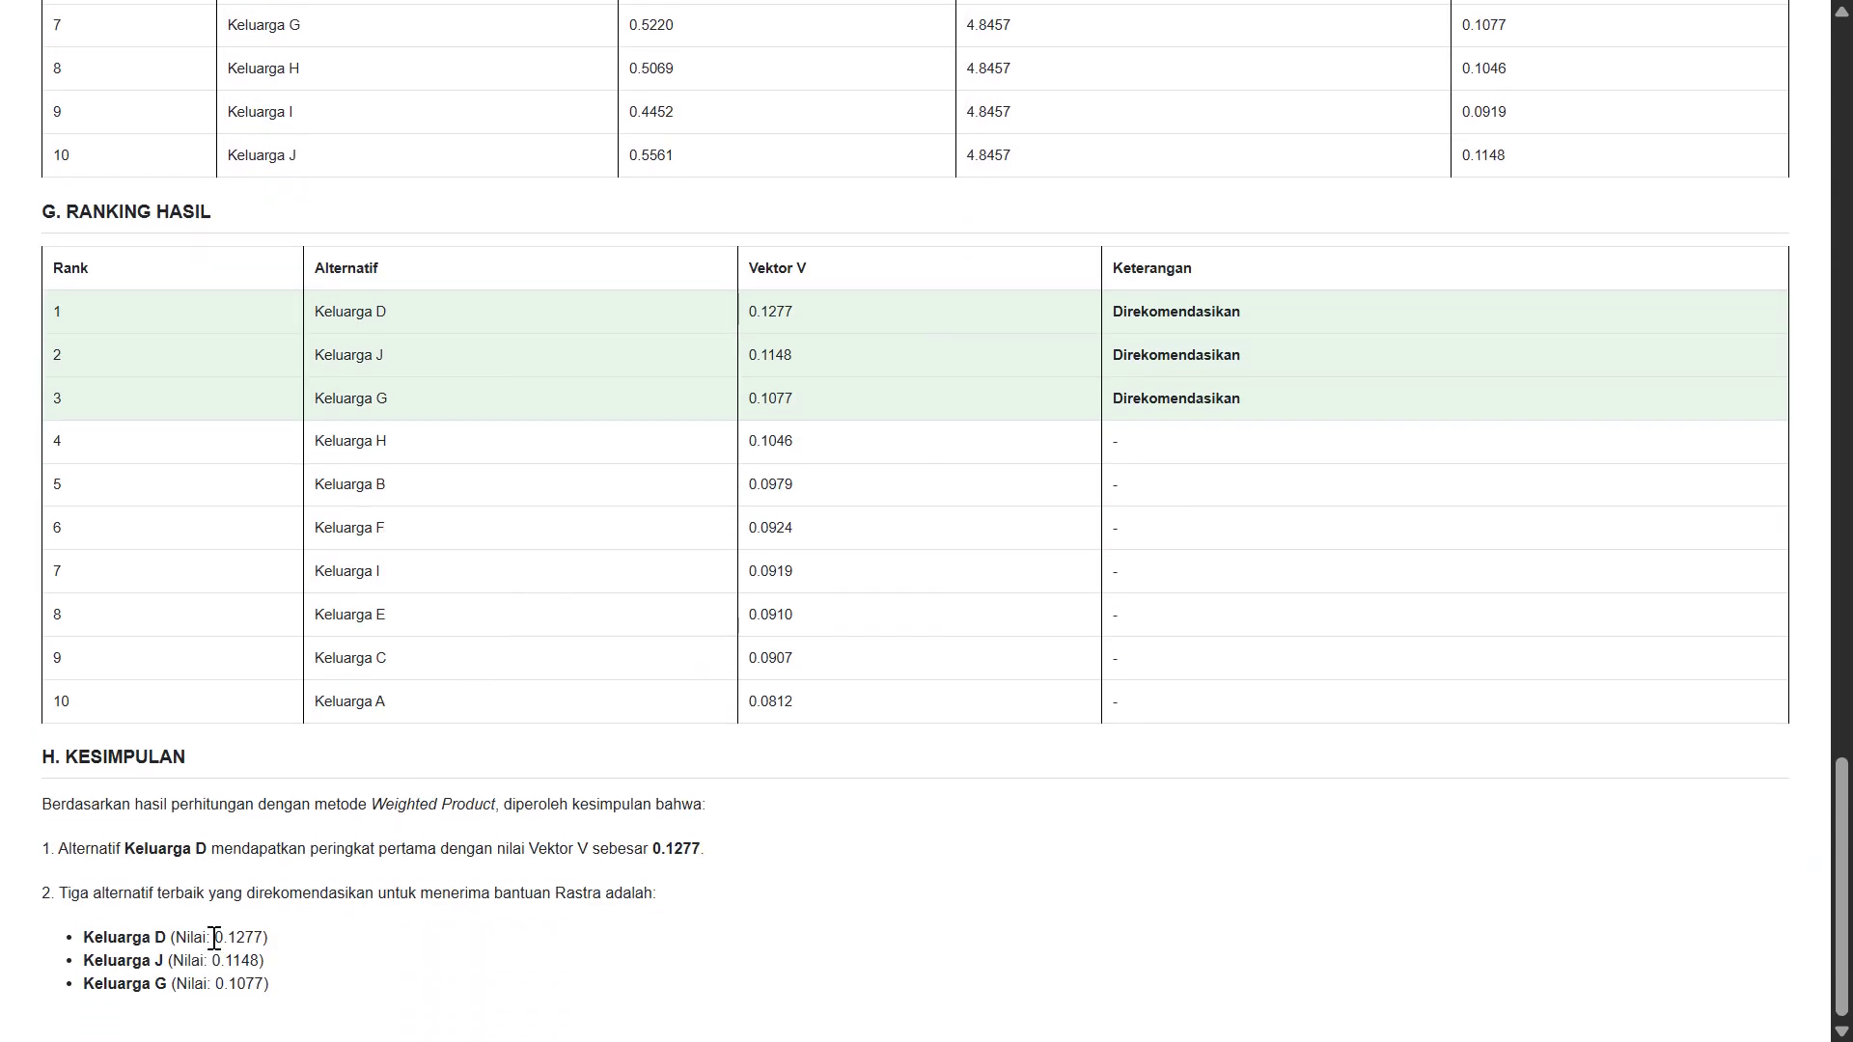
{"action": "left_click_drag", "start_coordinate": [83, 934], "coordinate": [232, 960]}
{"action": "scroll", "coordinate": [529, 592], "scroll_direction": "up", "scroll_amount": 20}
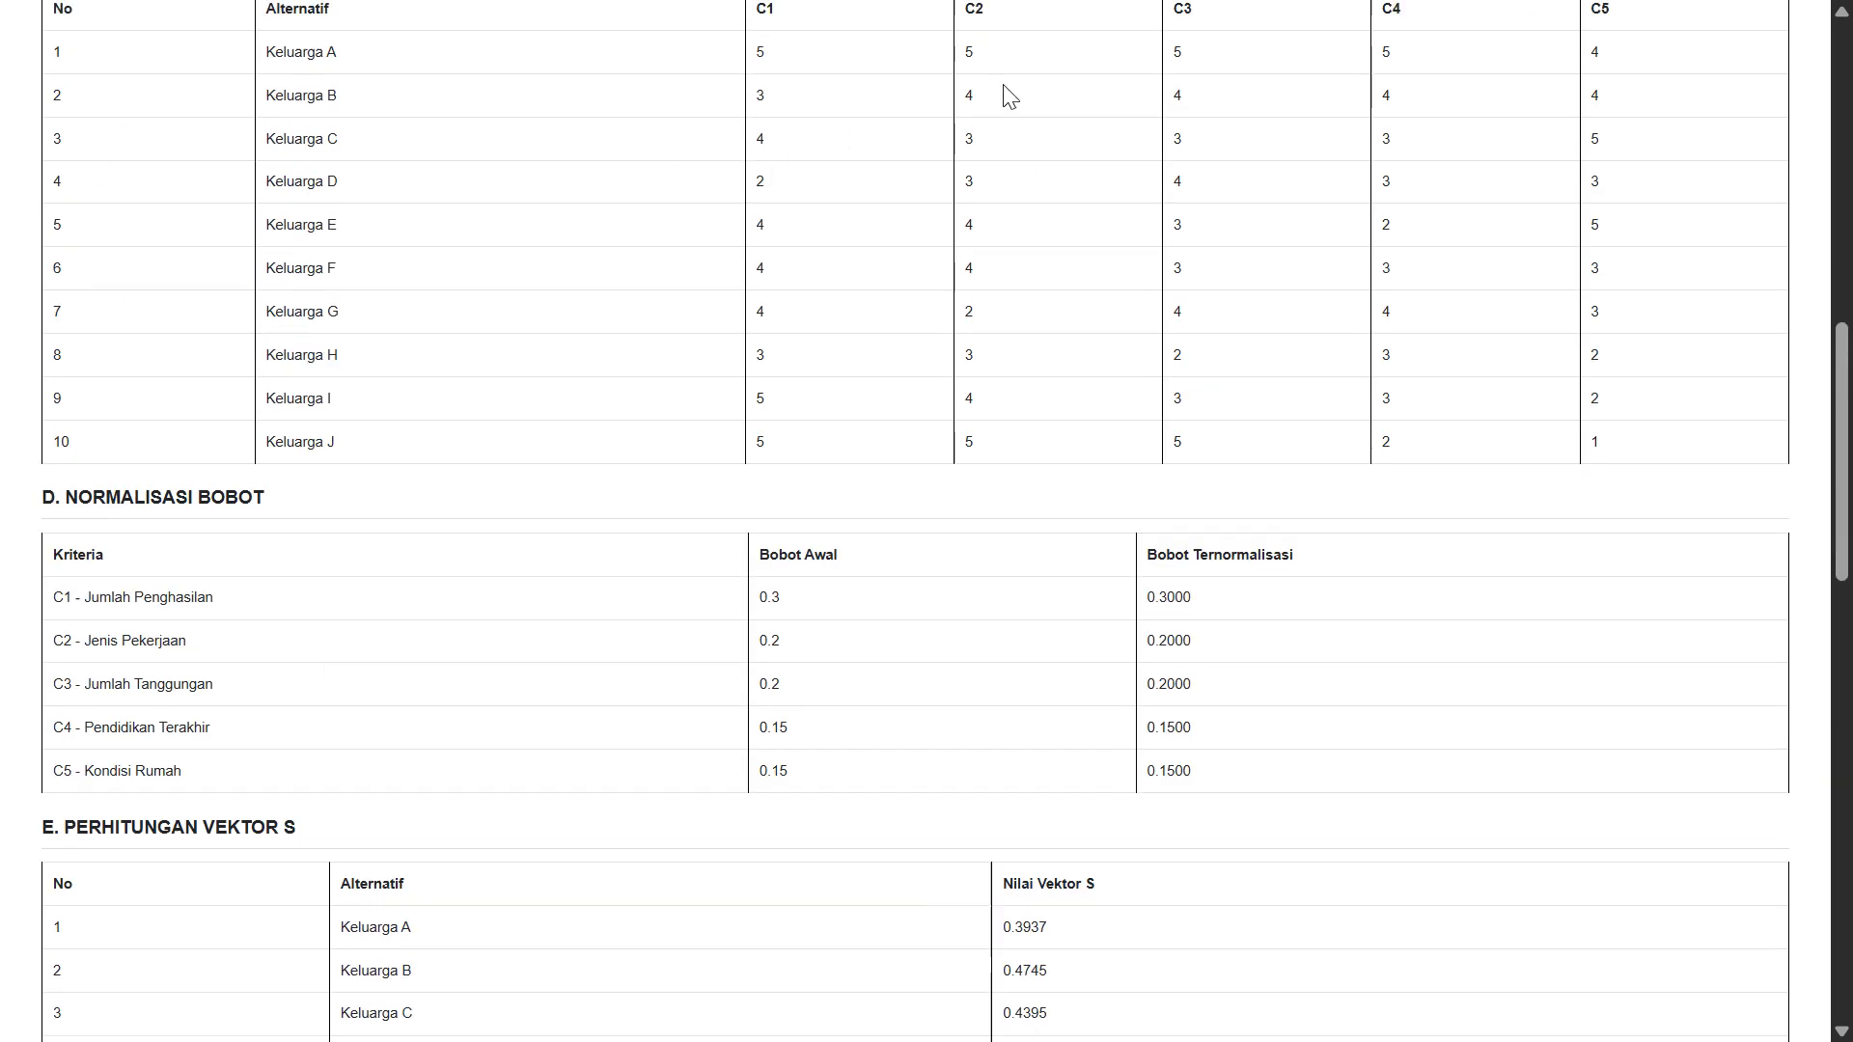
{"action": "left_click", "coordinate": [927, 91]}
Switch back to the calculation detail tab with the browser in full screen
{"action": "scroll", "coordinate": [1294, 302], "scroll_direction": "up", "scroll_amount": 5}
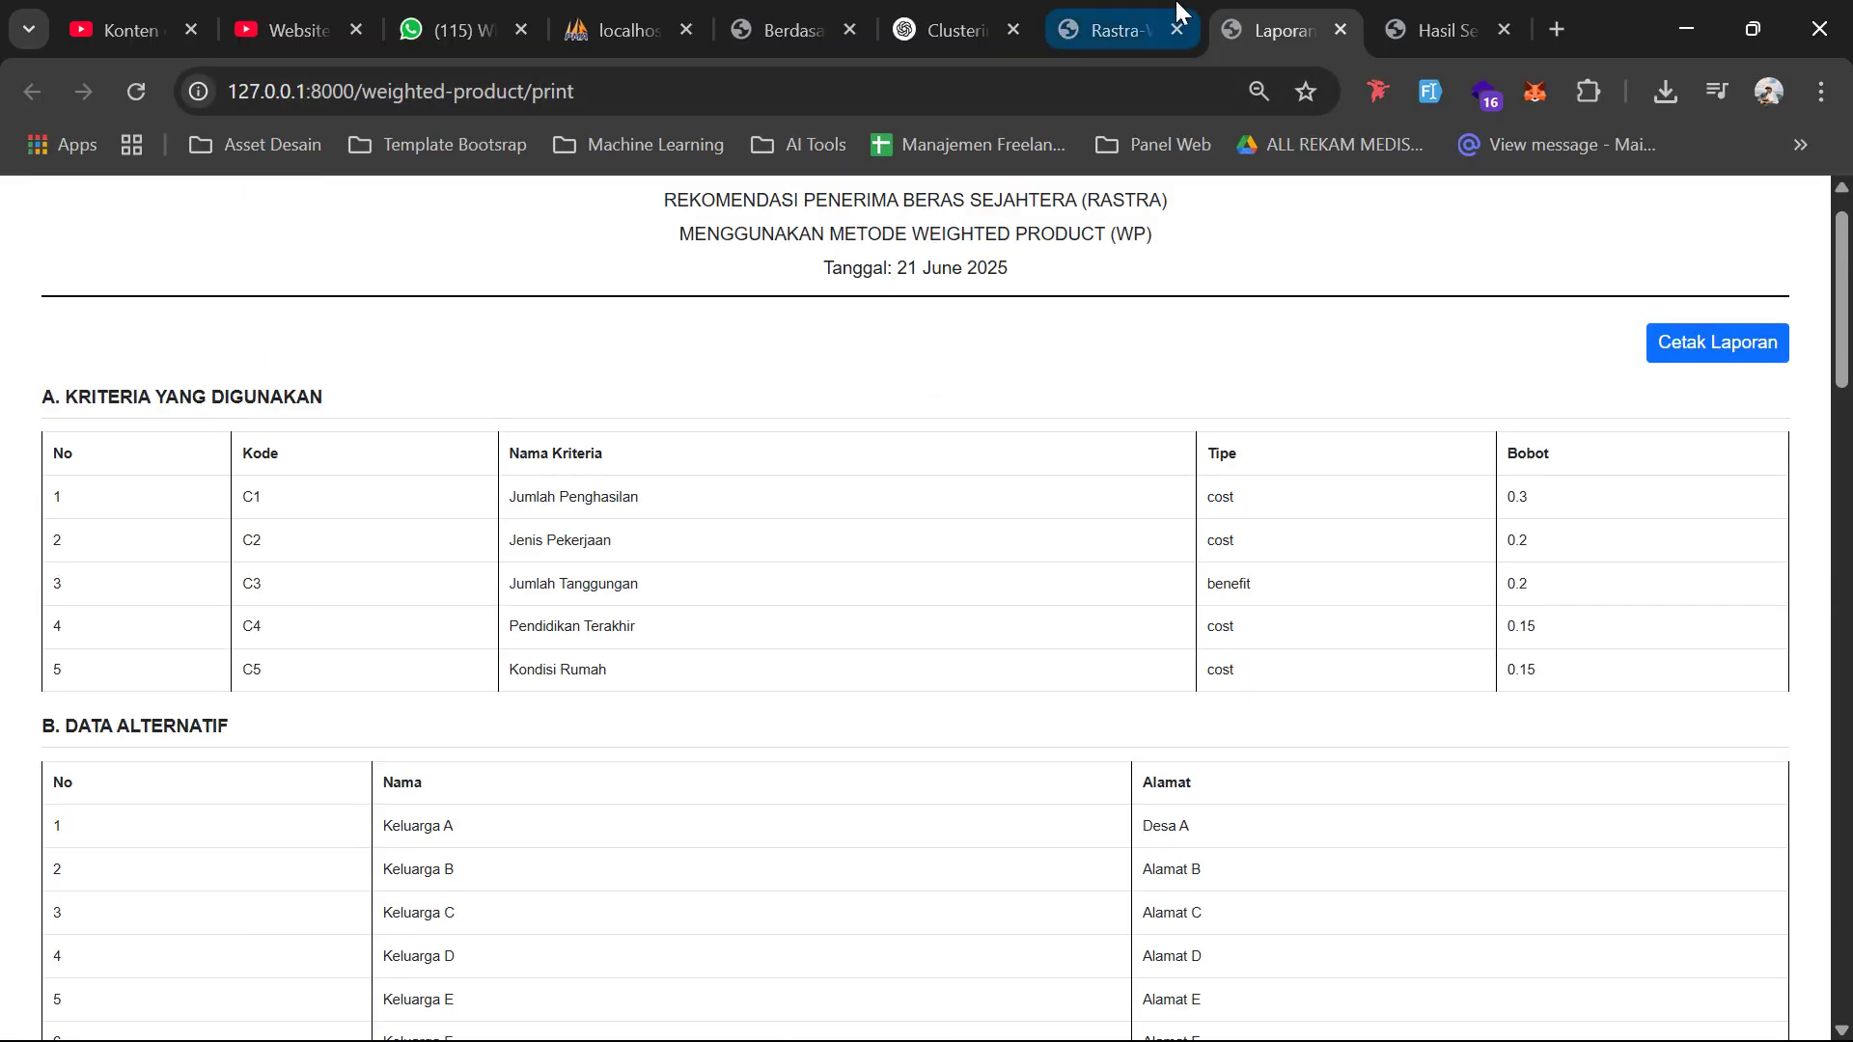
{"action": "left_click", "coordinate": [1421, 13]}
{"action": "left_click", "coordinate": [1178, 8]}
{"action": "left_click", "coordinate": [1821, 91]}
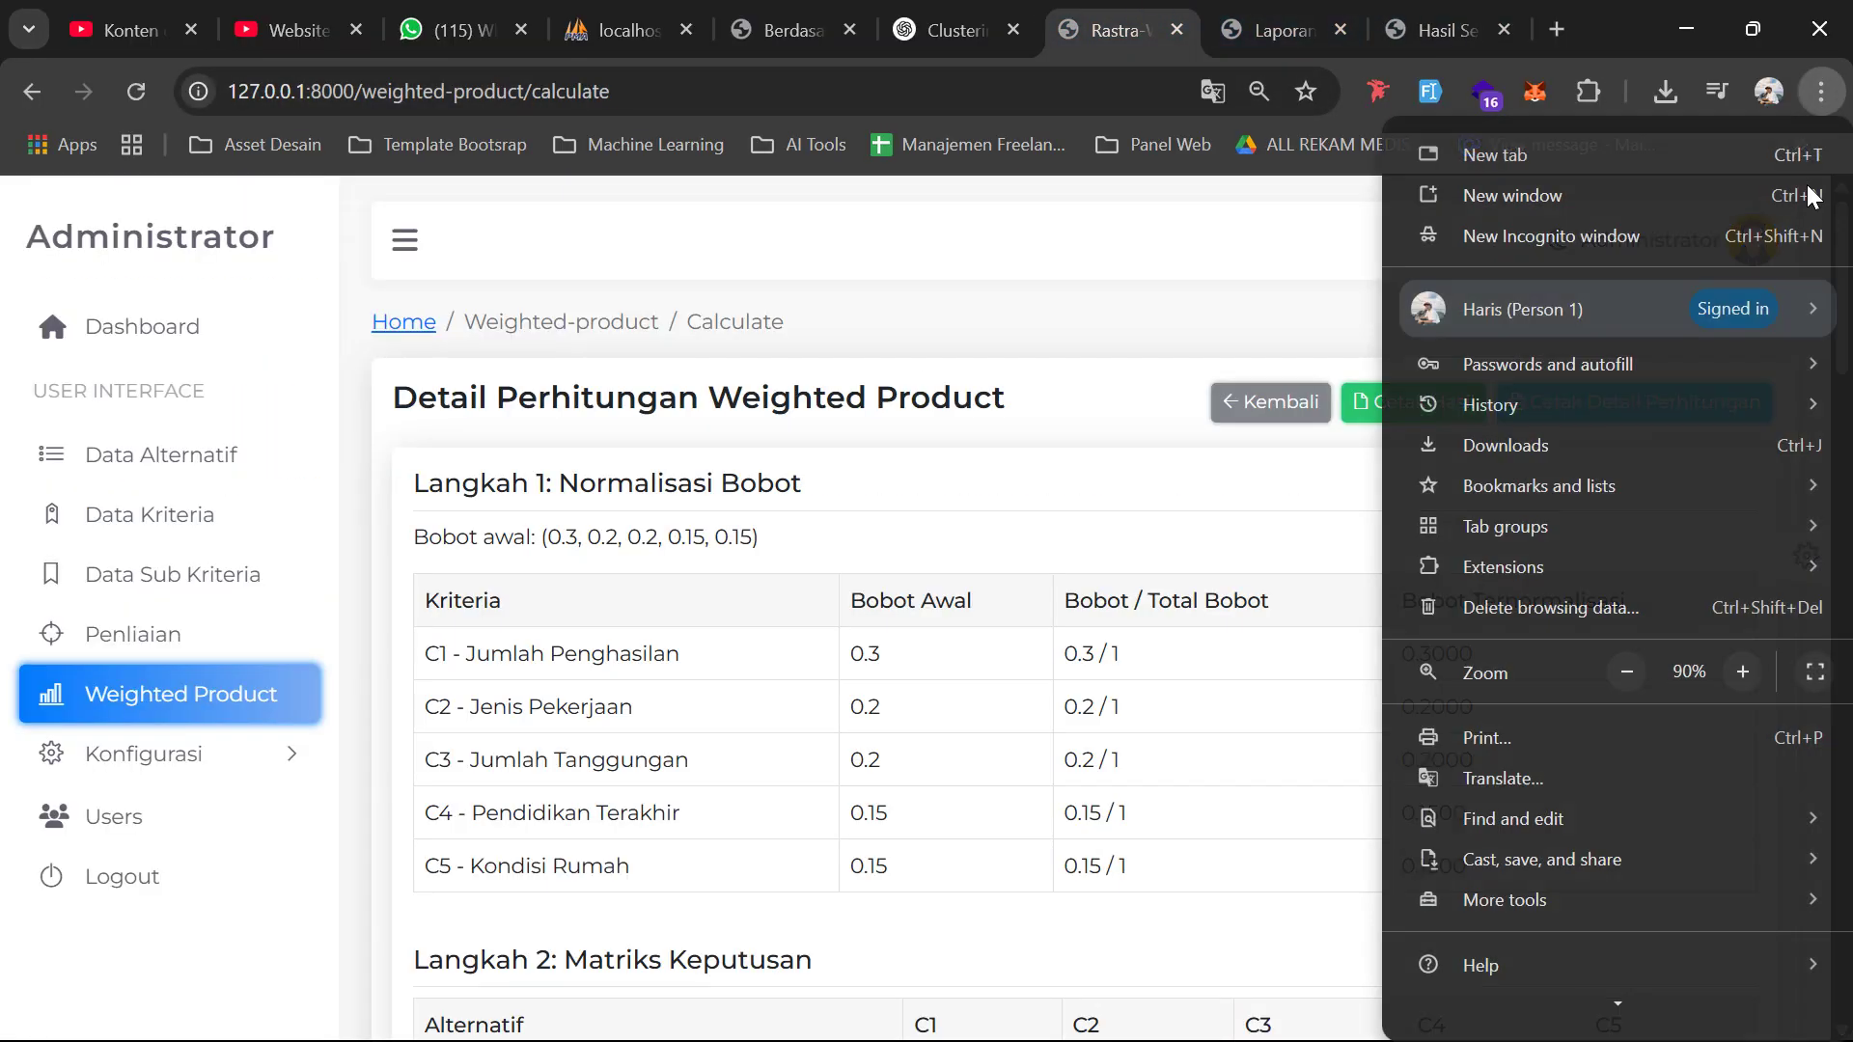
{"action": "left_click", "coordinate": [1809, 668]}
Expand the Konfigurasi sidebar section to reveal Roles, Permissions and Navigation
{"action": "scroll", "coordinate": [975, 618], "scroll_direction": "down", "scroll_amount": 15}
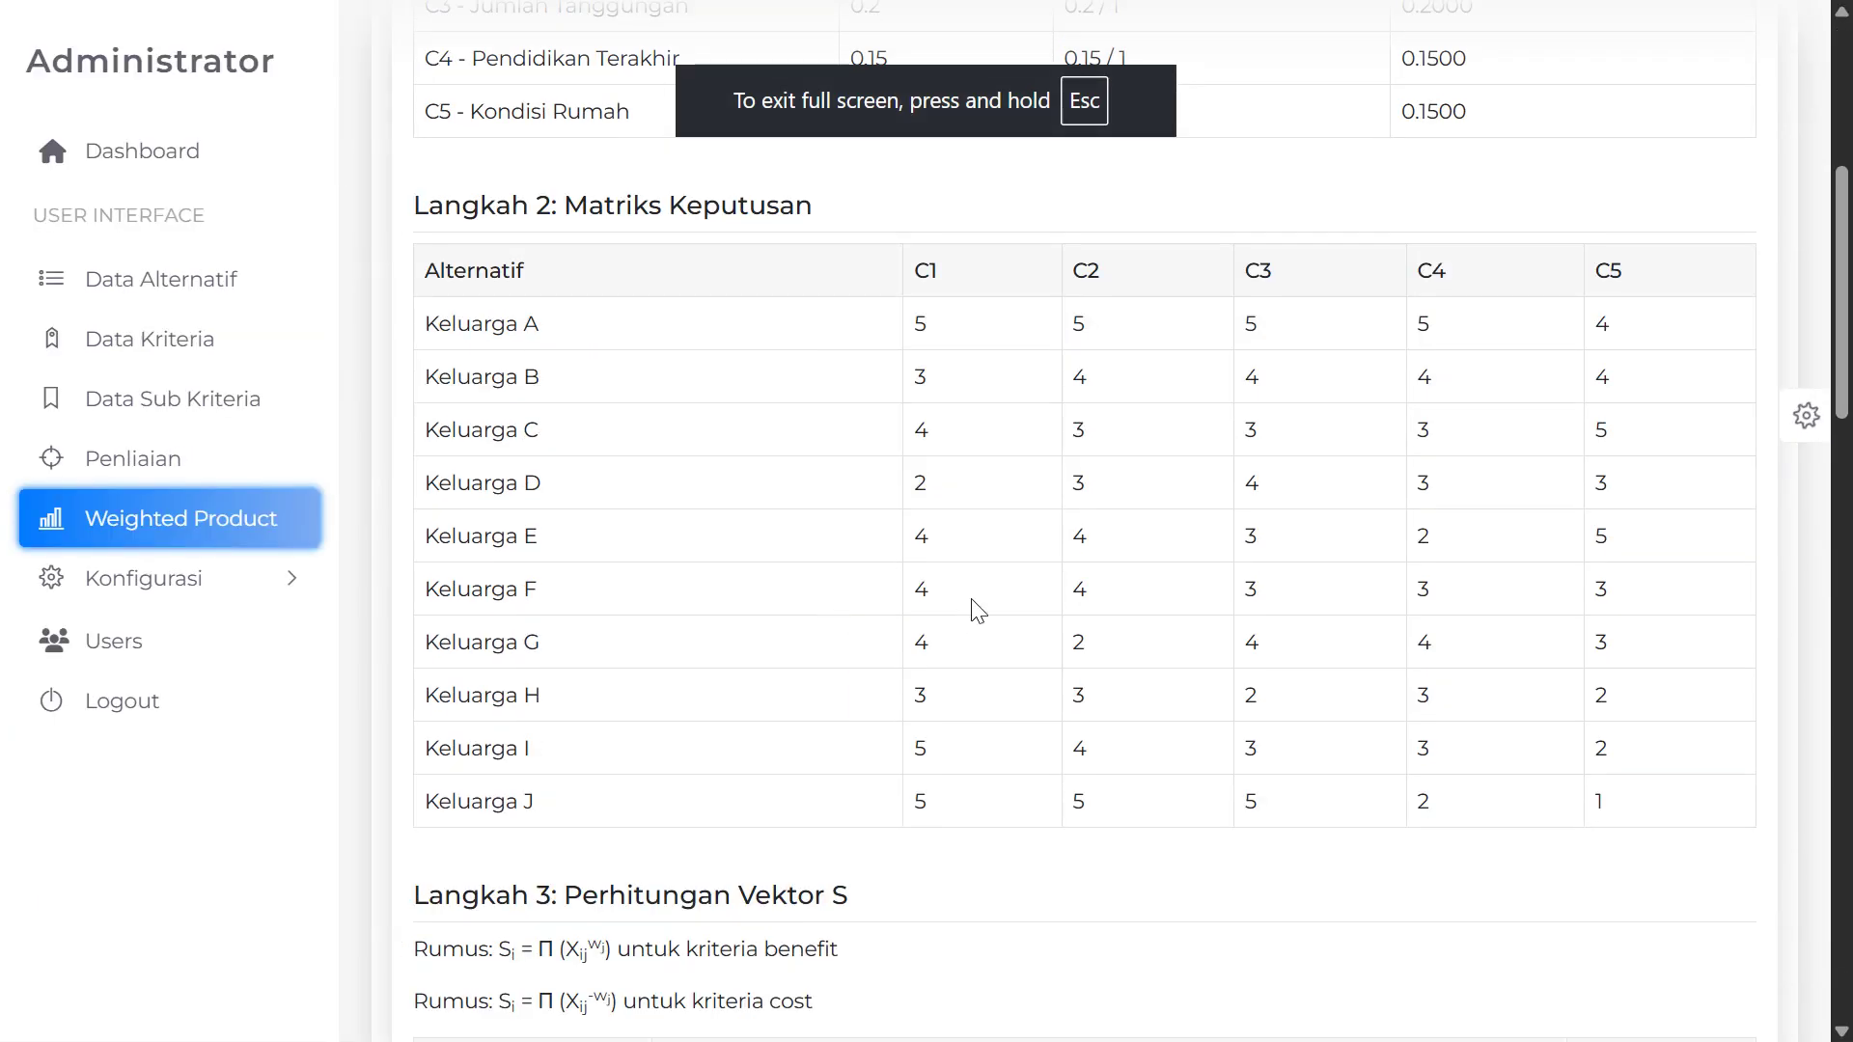
{"action": "scroll", "coordinate": [1029, 629], "scroll_direction": "down", "scroll_amount": 3}
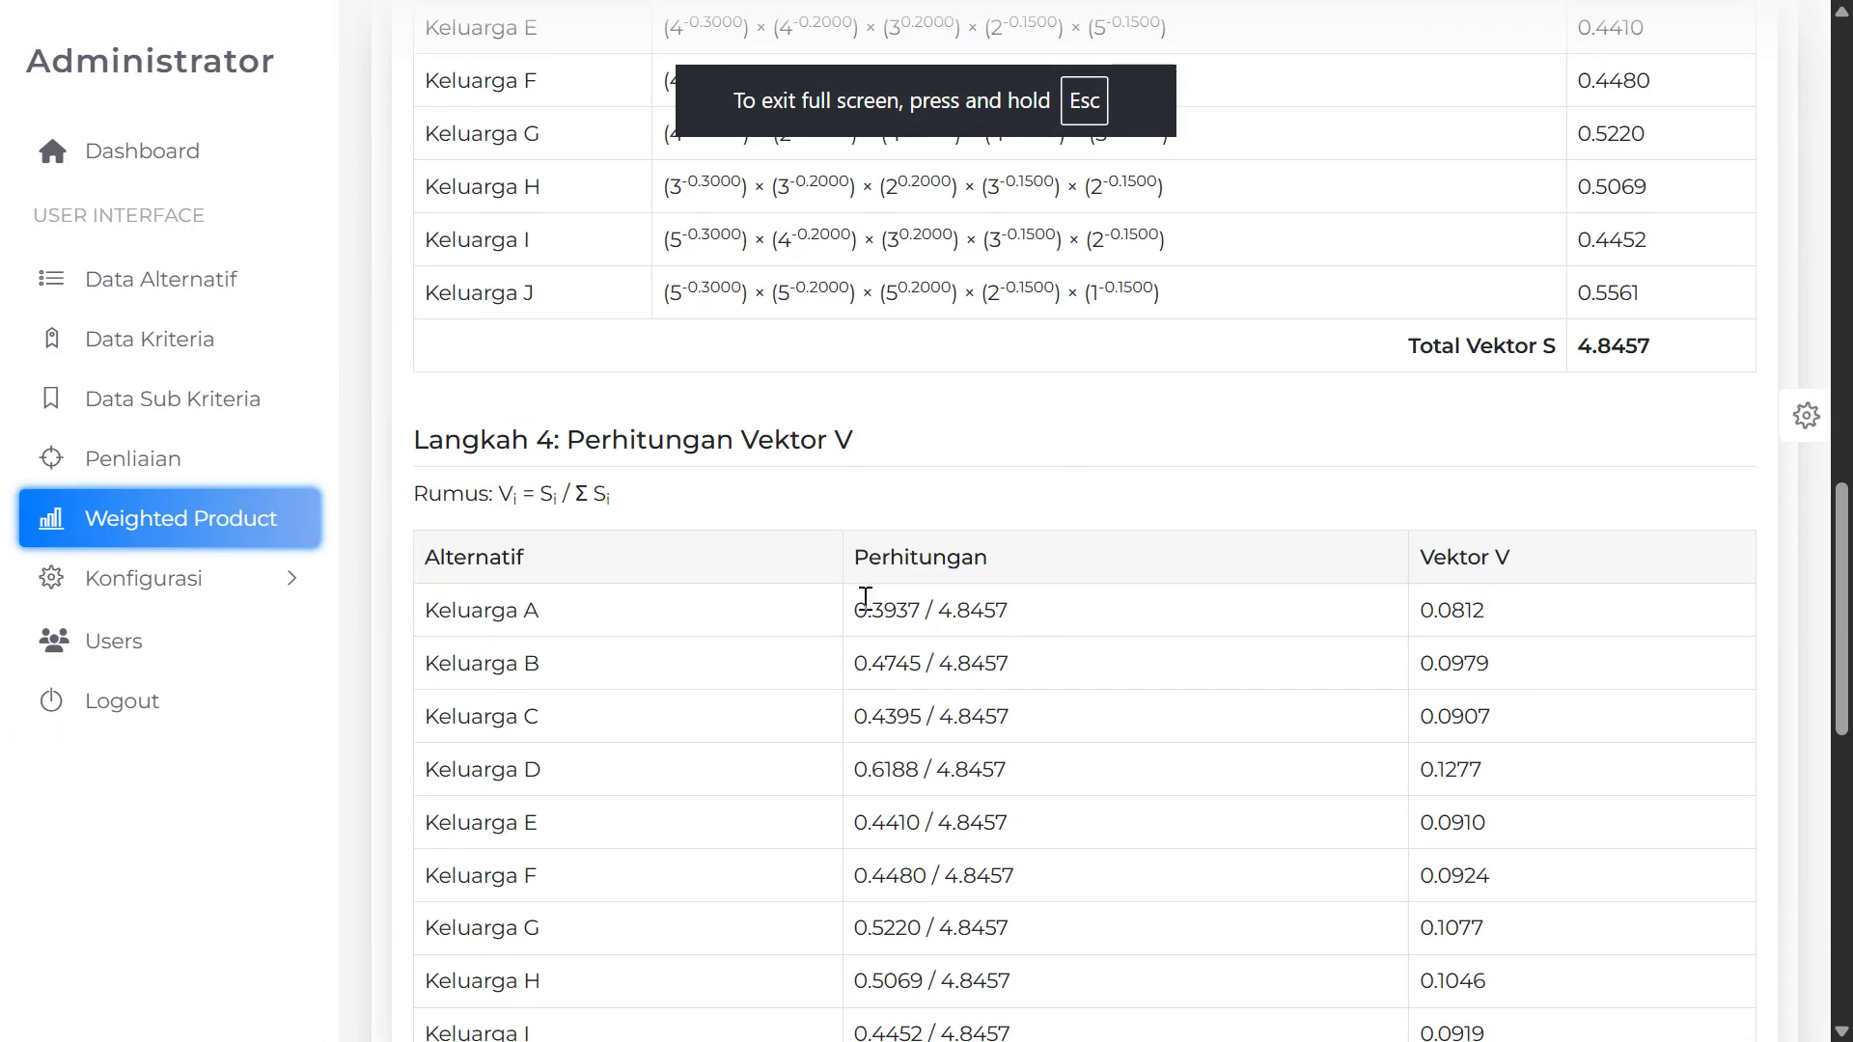
{"action": "scroll", "coordinate": [866, 598], "scroll_direction": "up", "scroll_amount": 20}
{"action": "scroll", "coordinate": [1086, 554], "scroll_direction": "down", "scroll_amount": 20}
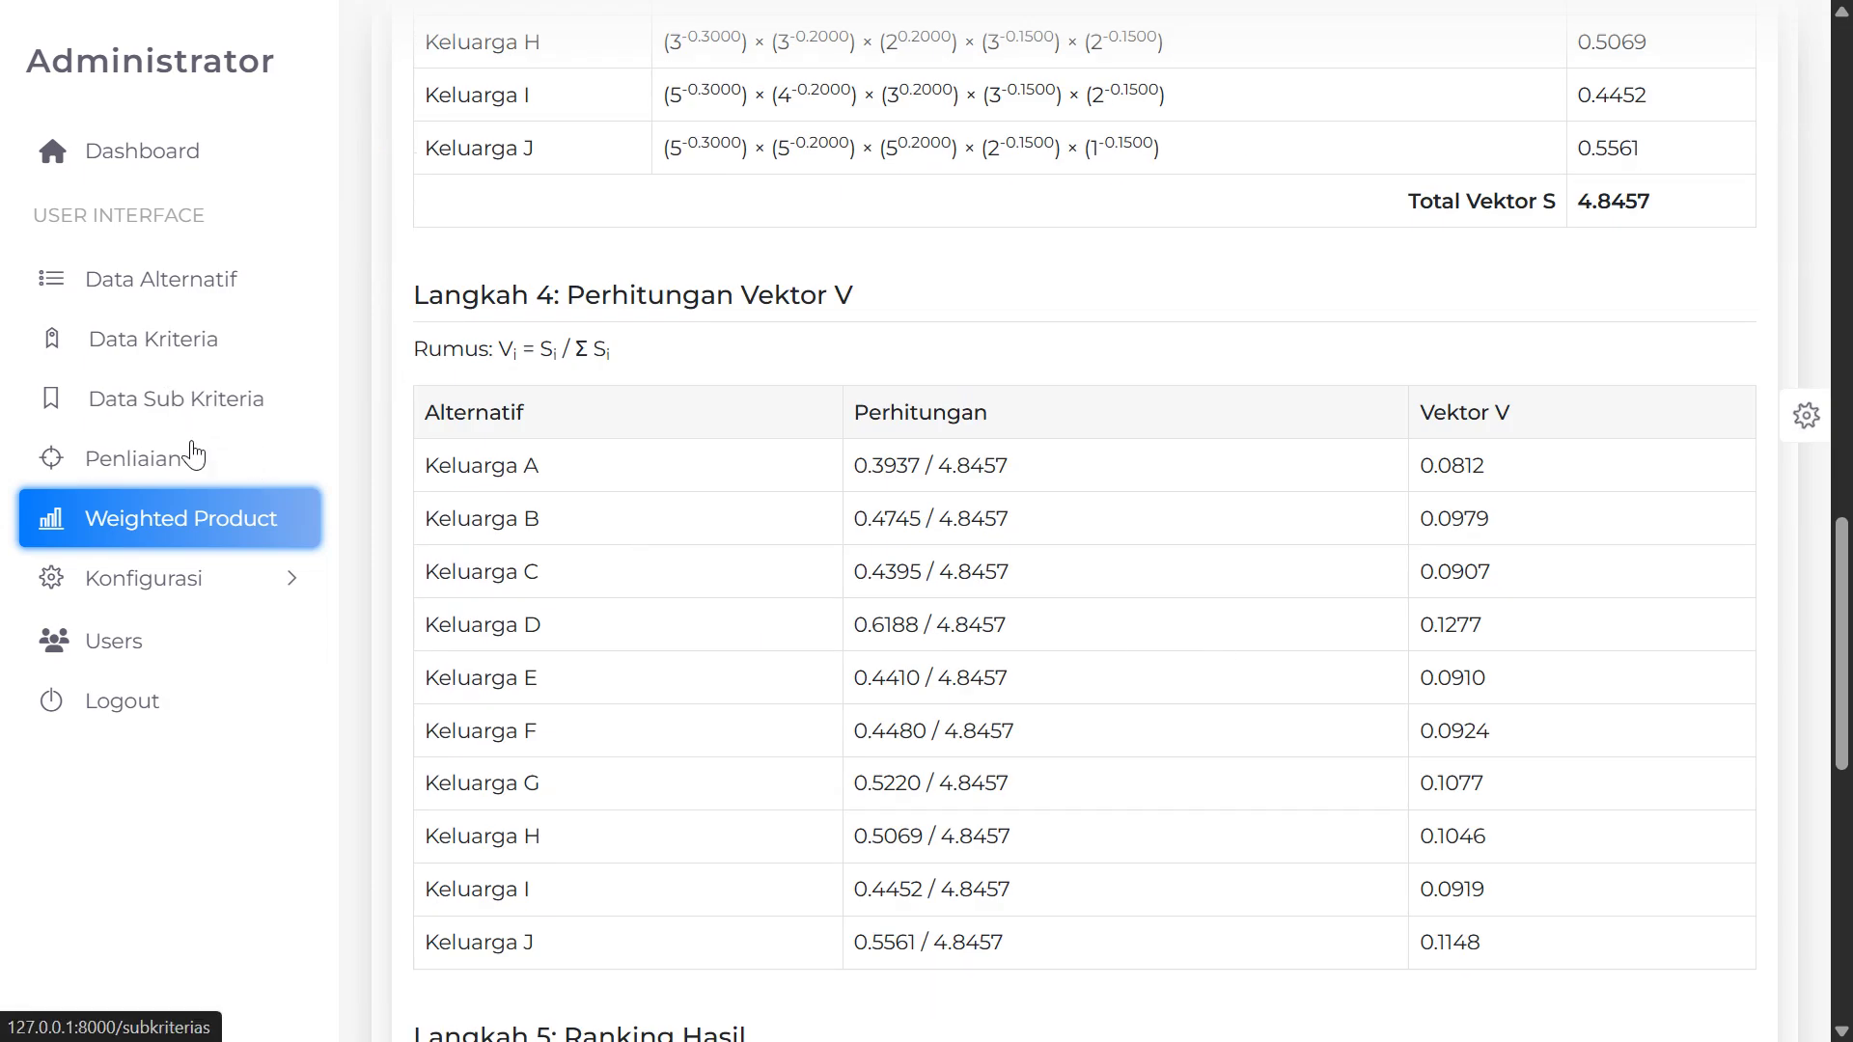
{"action": "left_click", "coordinate": [164, 582]}
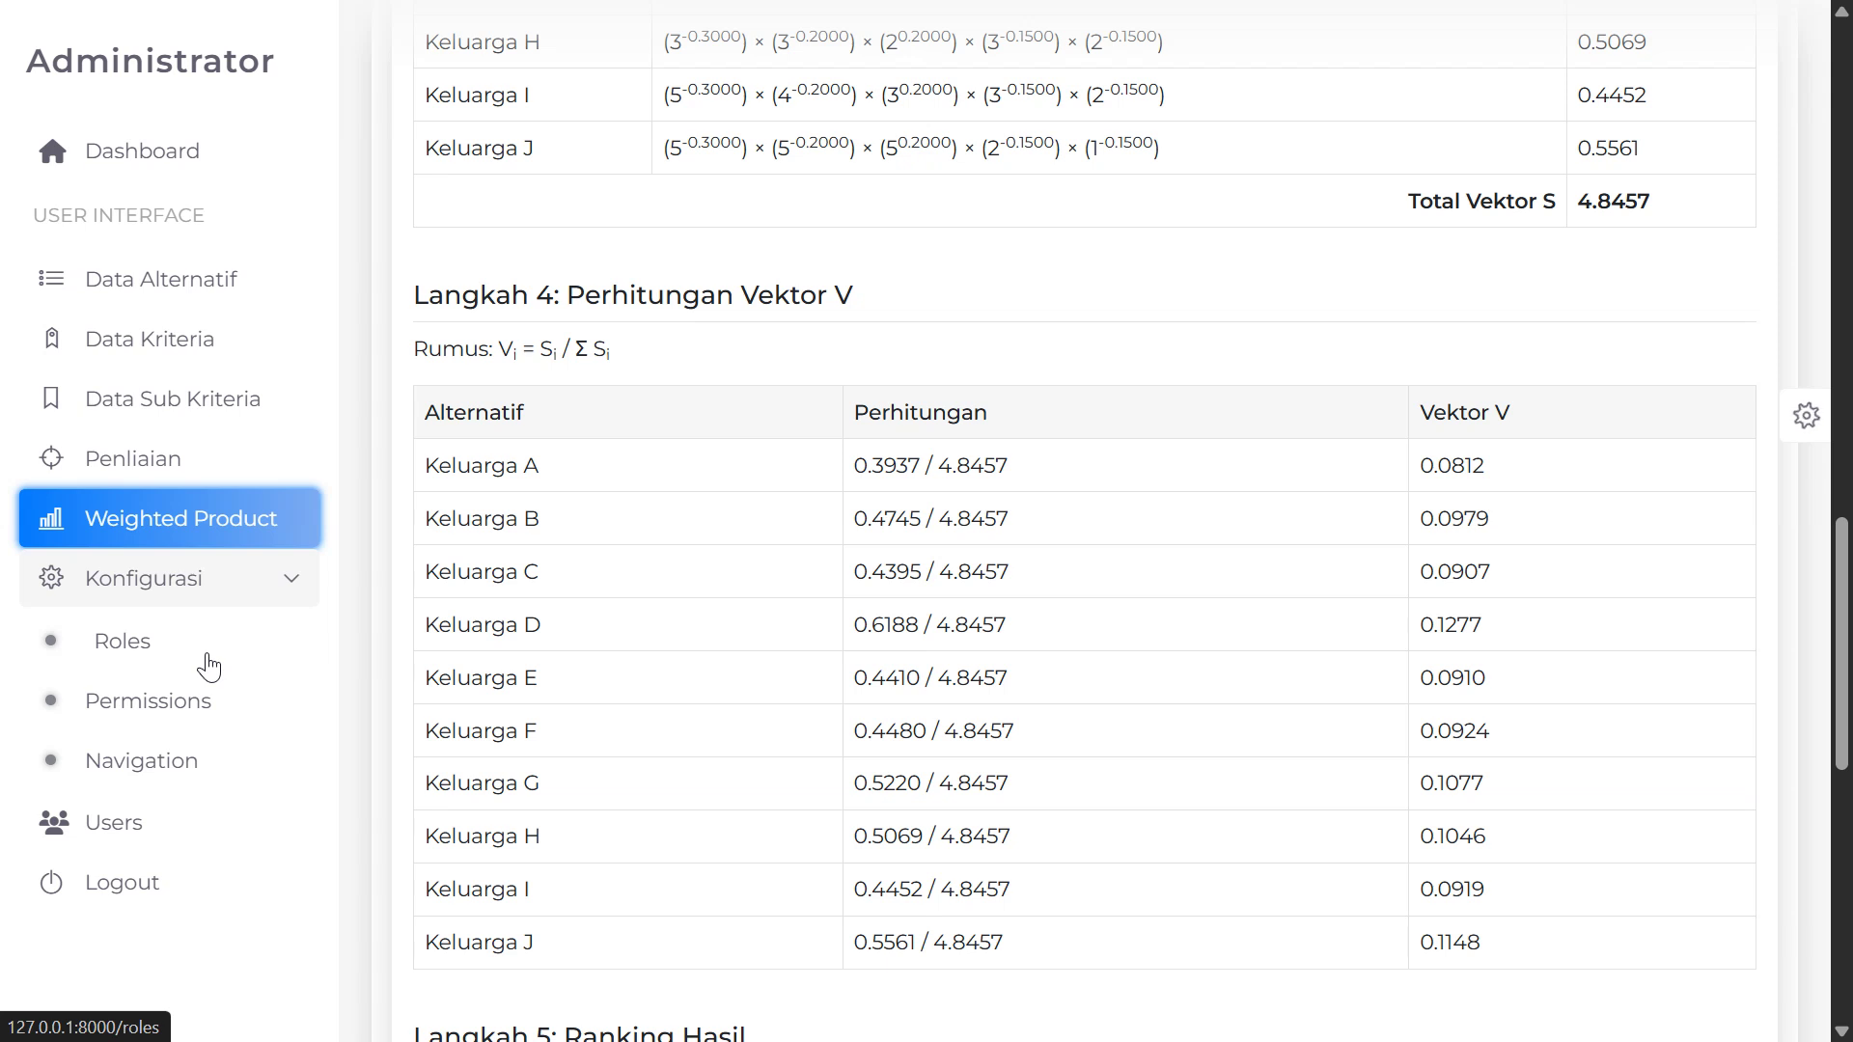
View Permissions and the three-account Users list, return to the dashboard totals, then switch to oCam
{"action": "left_click", "coordinate": [196, 712]}
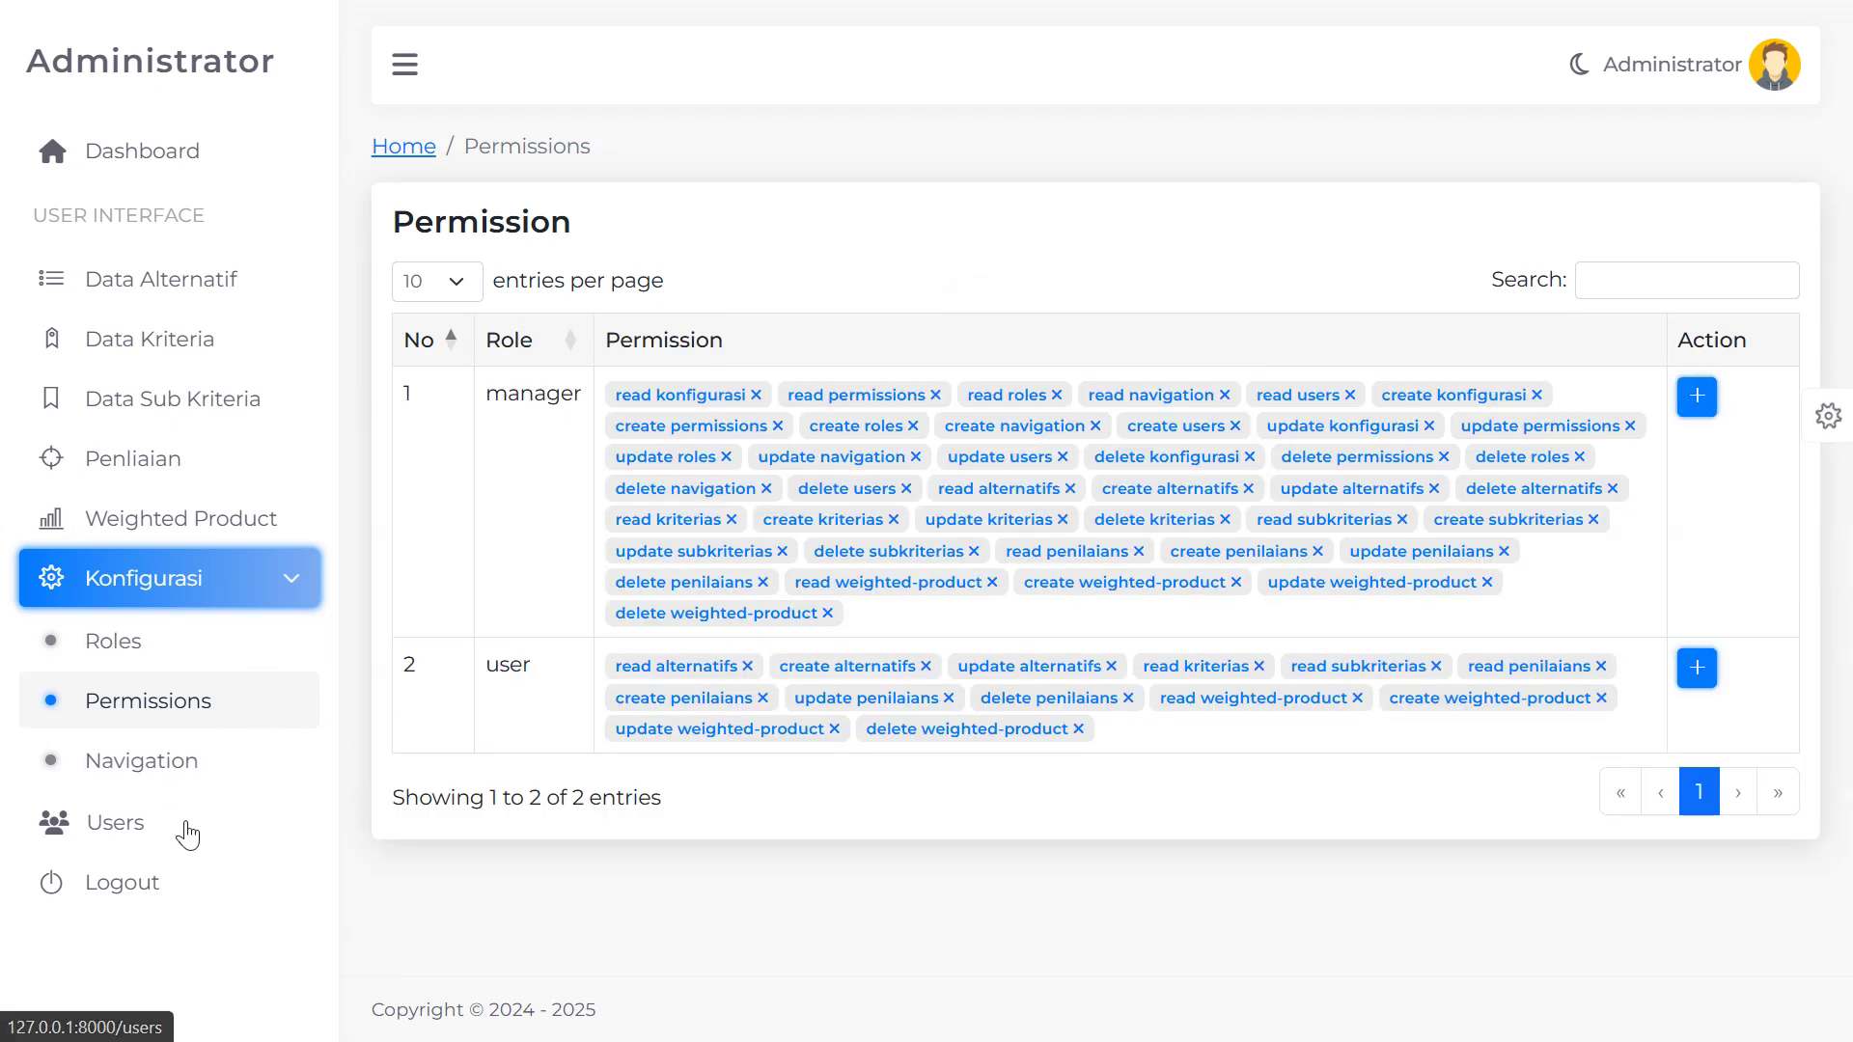
{"action": "left_click", "coordinate": [151, 825]}
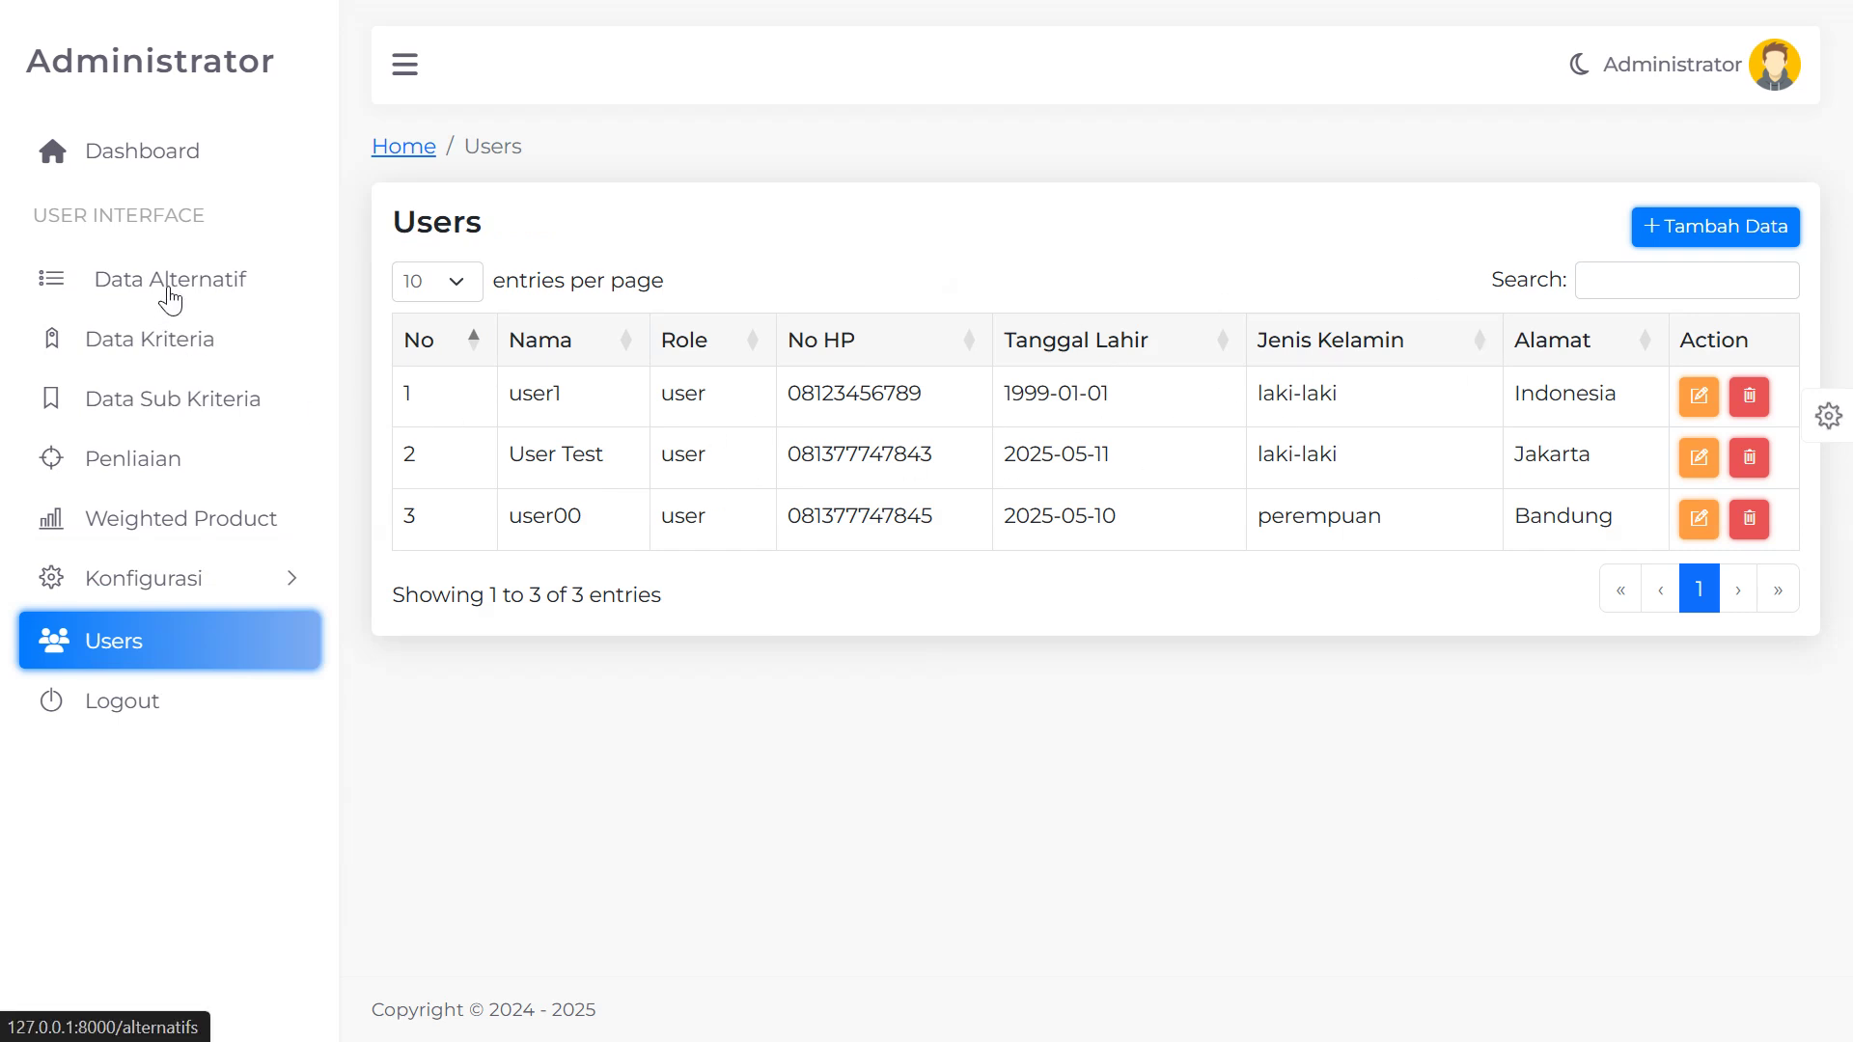
{"action": "left_click", "coordinate": [165, 186]}
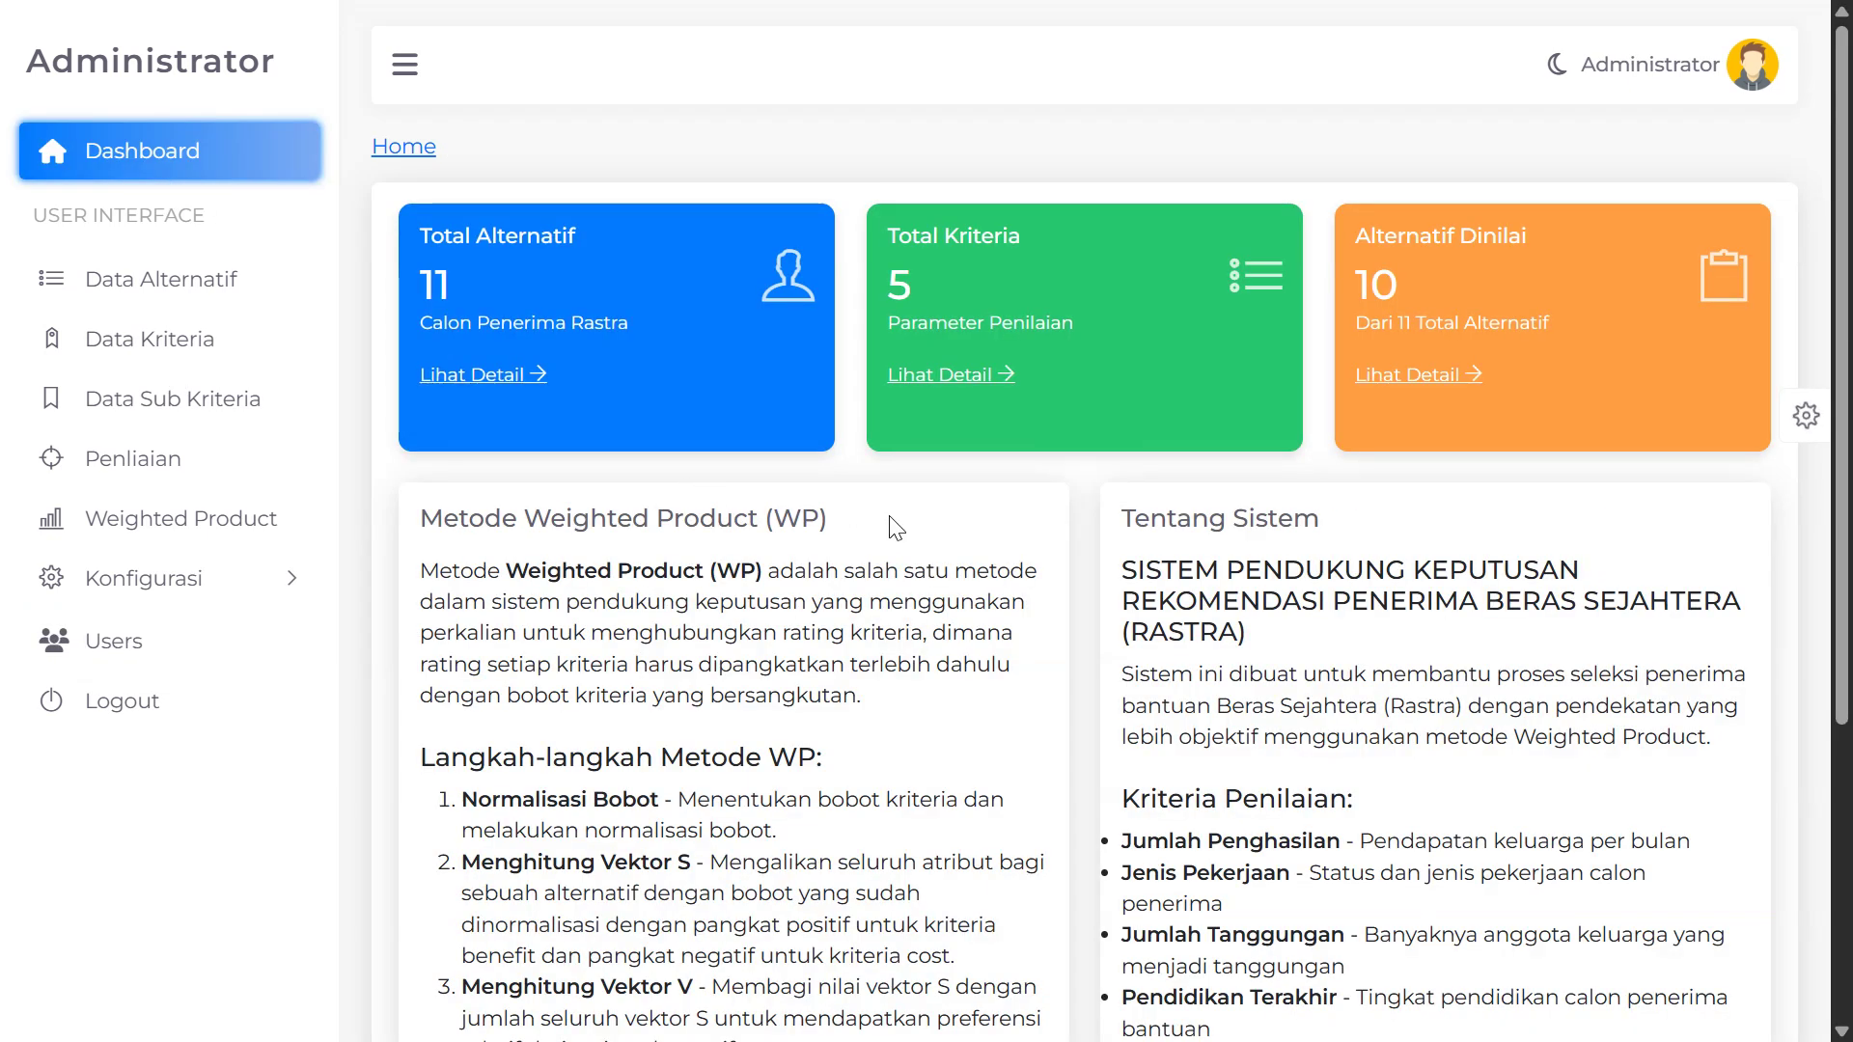
{"action": "scroll", "coordinate": [902, 536], "scroll_direction": "down", "scroll_amount": 2}
{"action": "scroll", "coordinate": [914, 545], "scroll_direction": "up", "scroll_amount": 2}
{"action": "key", "text": "alt+Tab"}
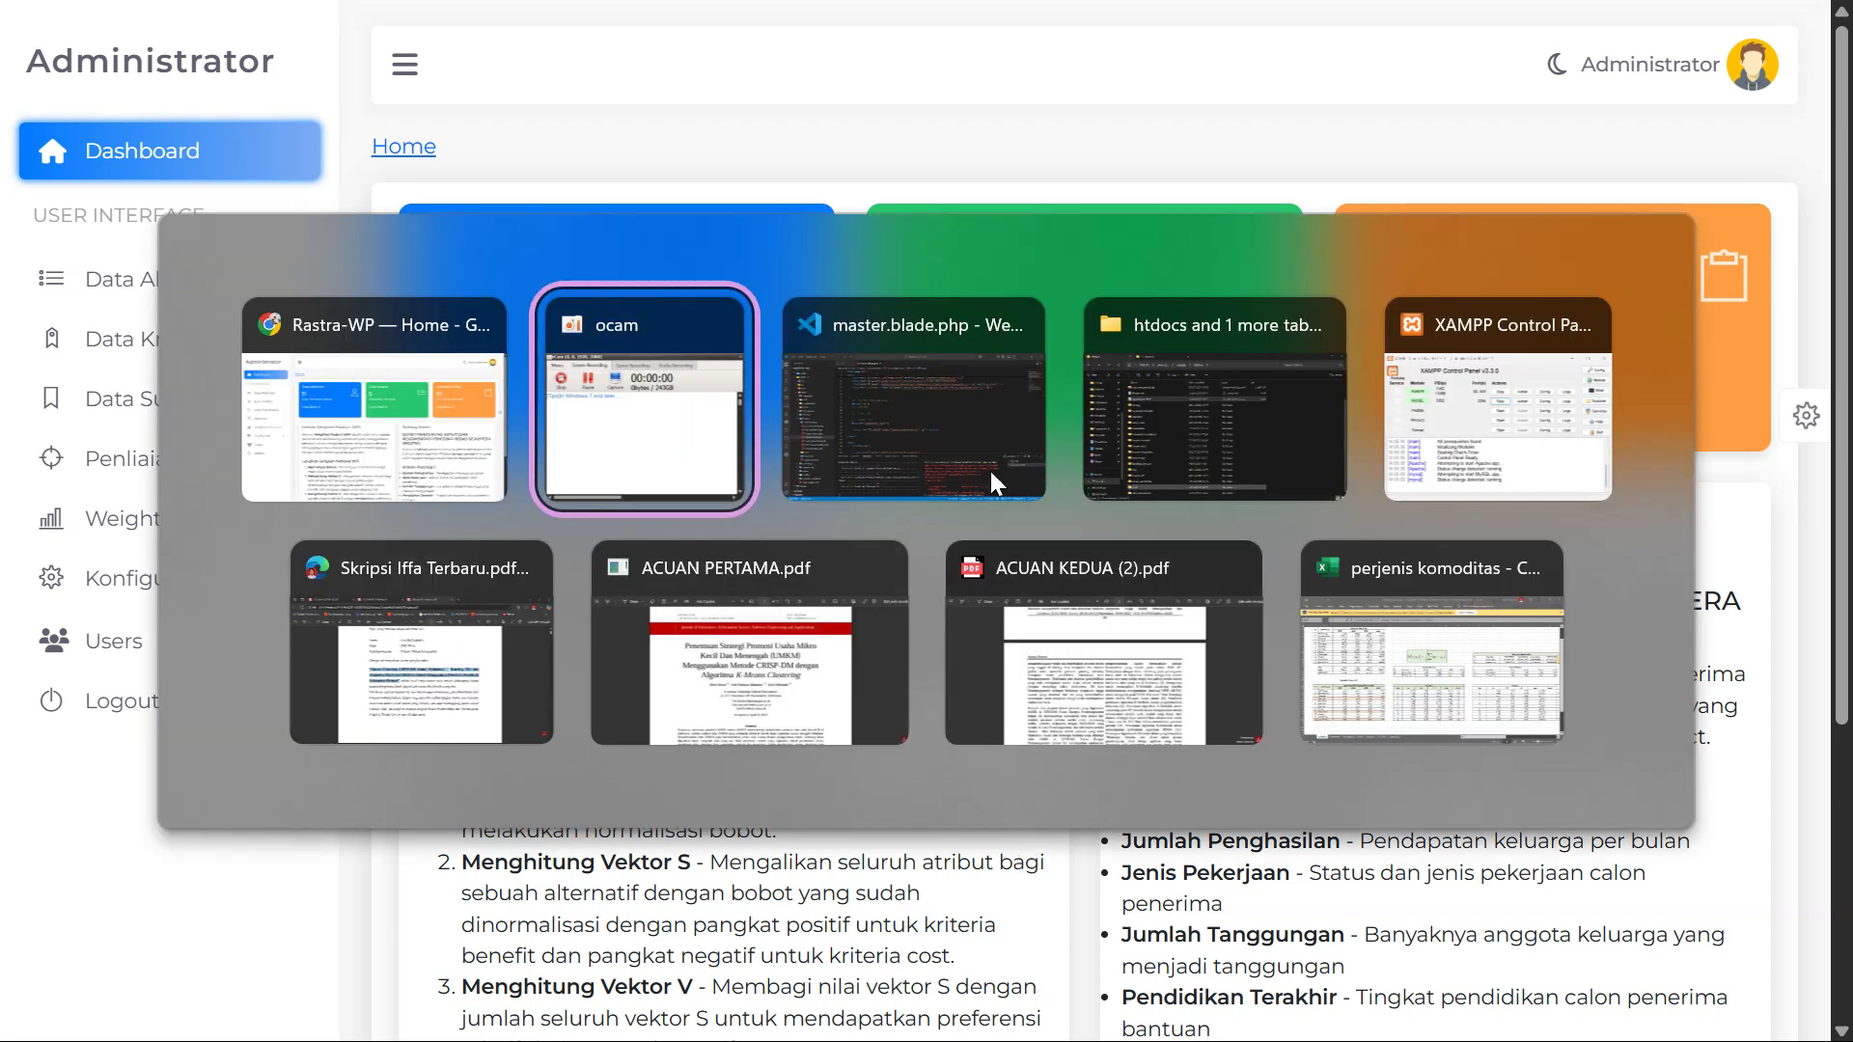